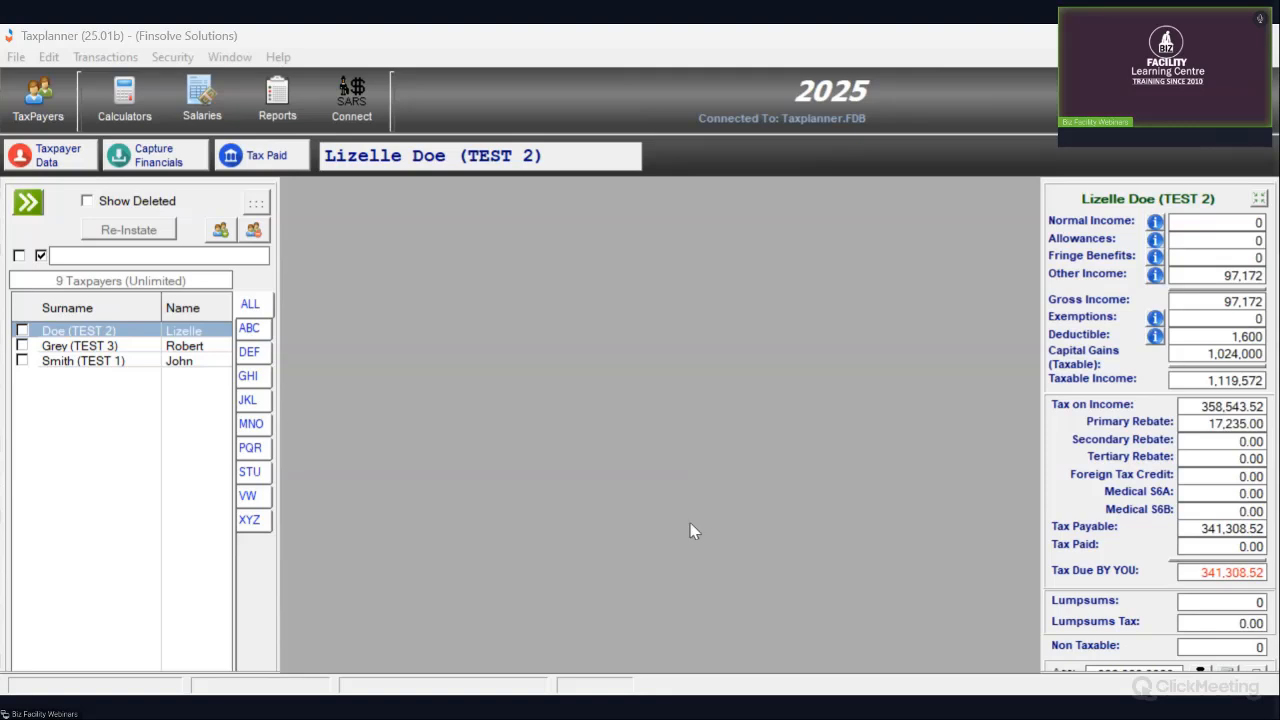
- Start a new individual taxpayer with surname Test and name 1, and try to save the record
click(672, 551)
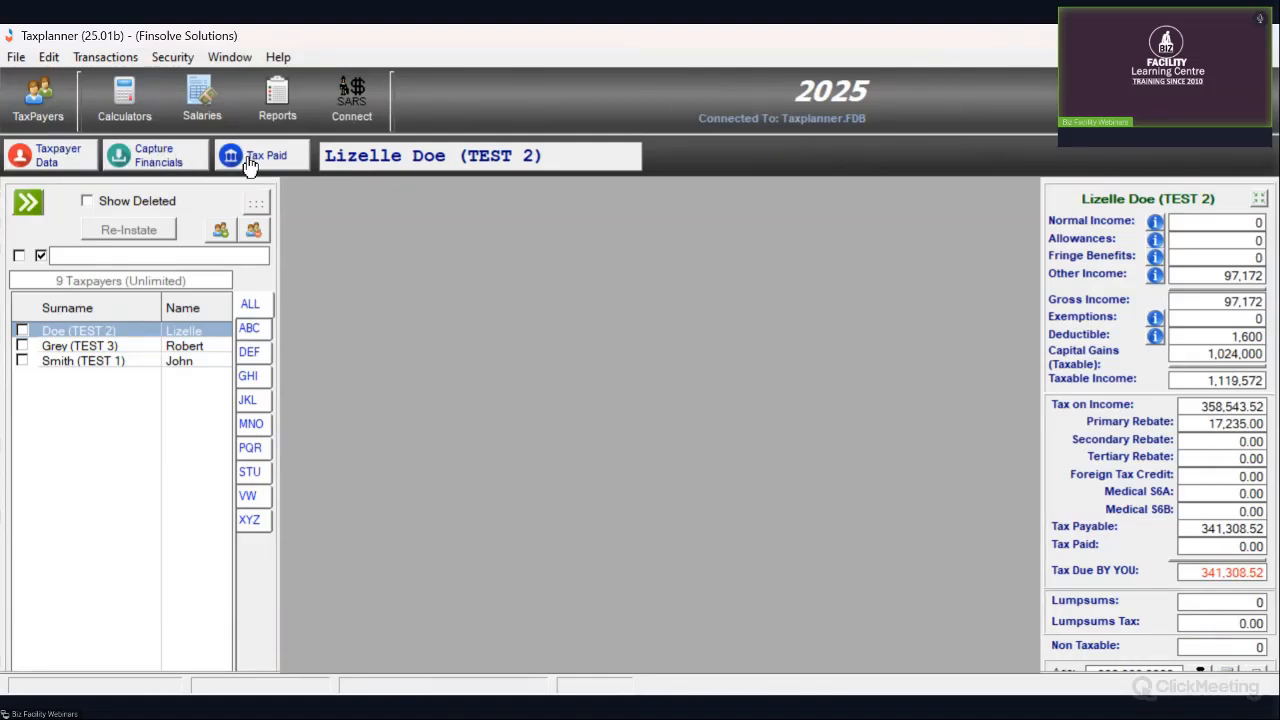
click(221, 231)
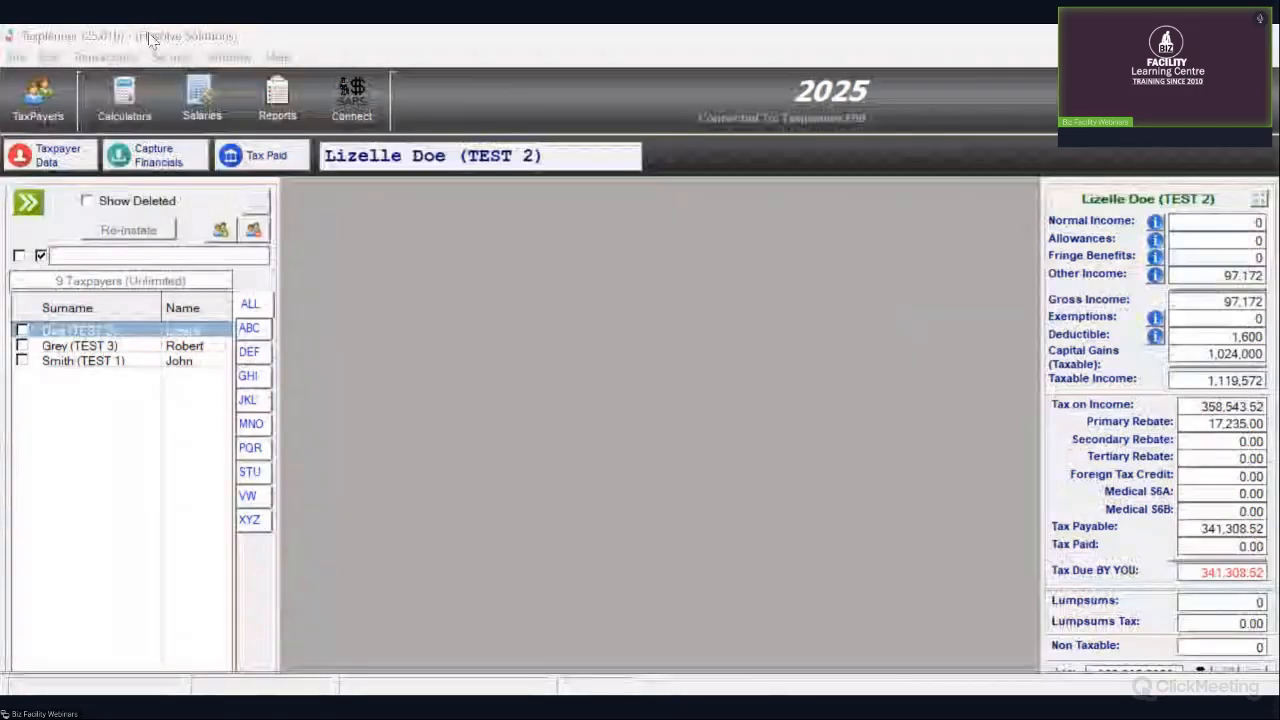
click(221, 231)
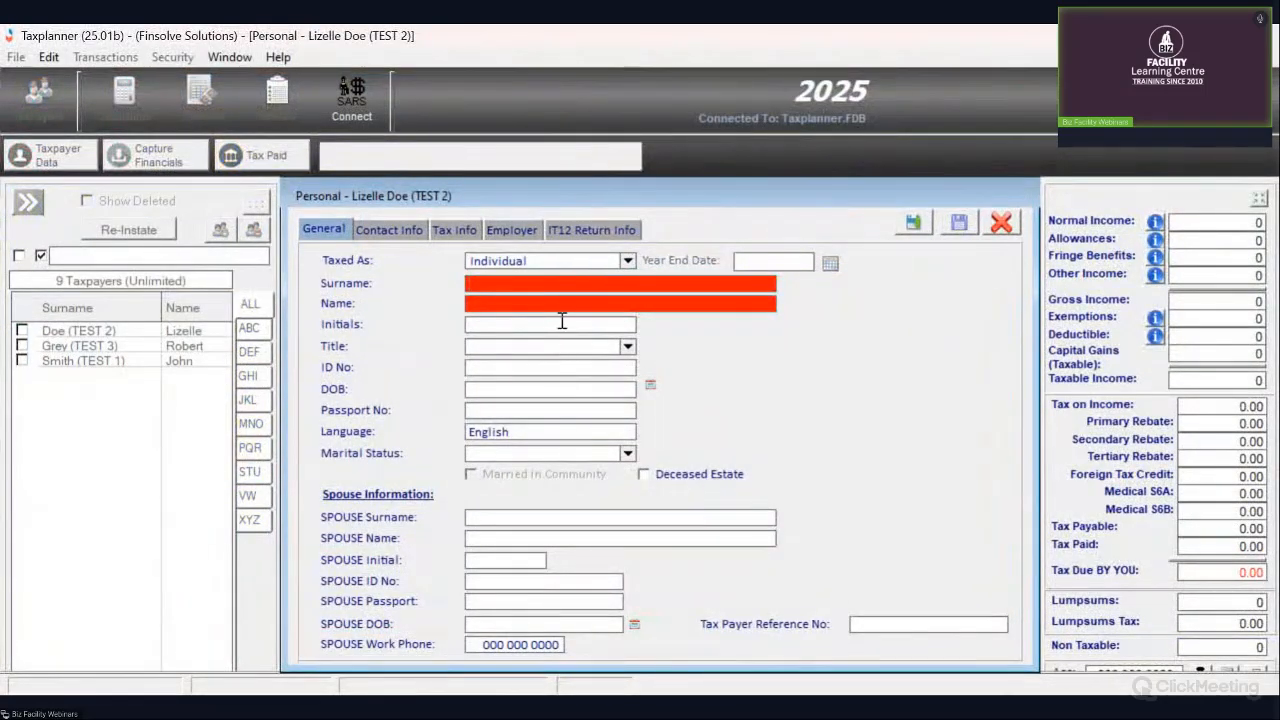
click(547, 368)
click(613, 283)
text(Test)
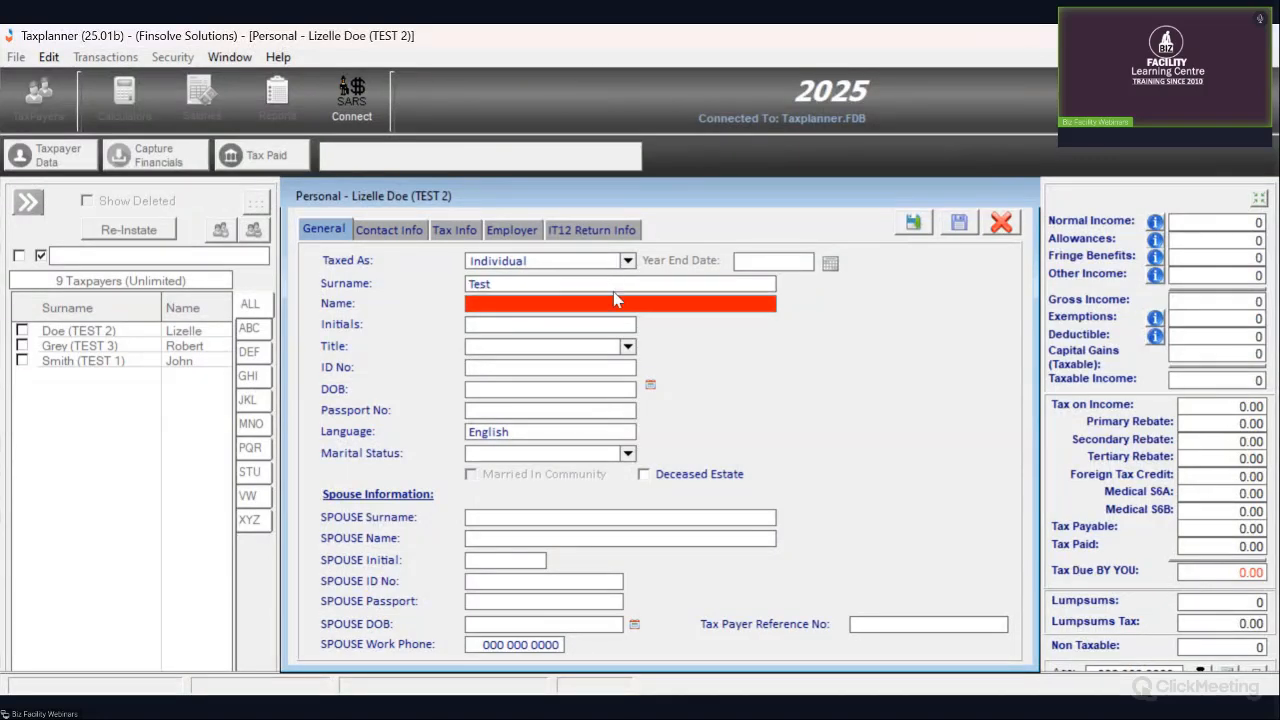
click(615, 300)
text(1)
click(962, 224)
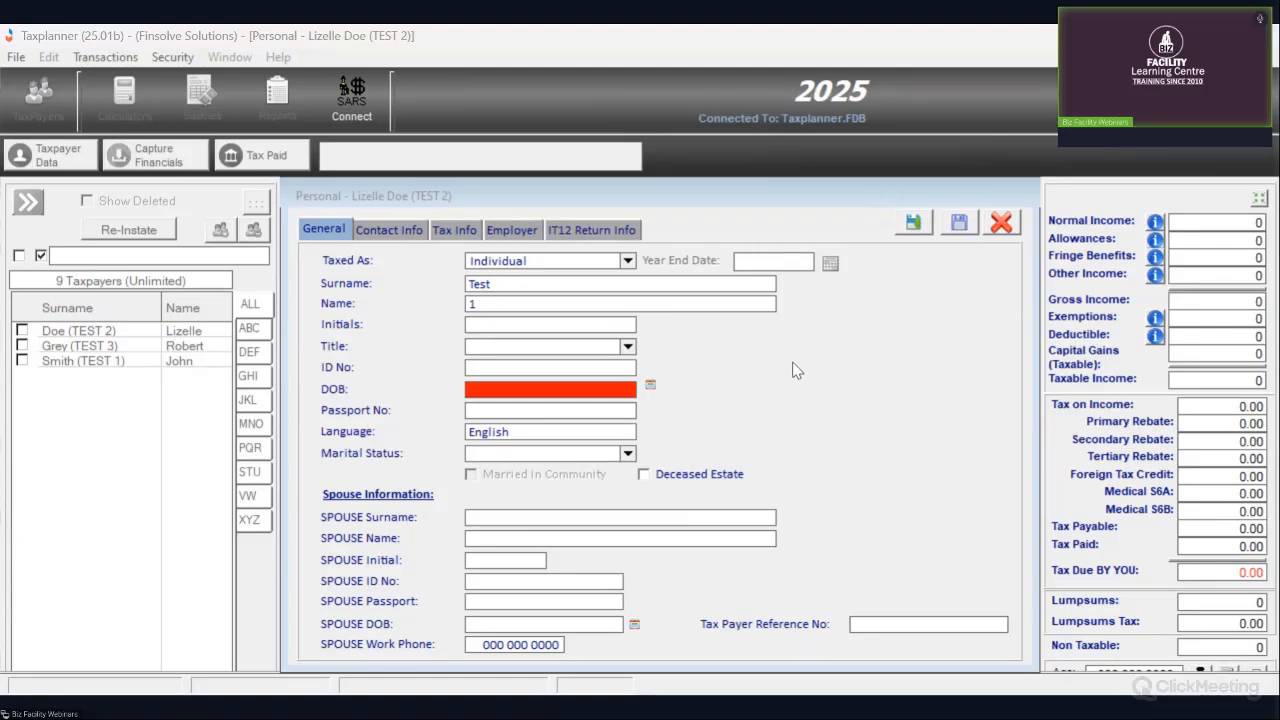
- Set the new taxpayer's title to Ms, enter the ID number, and save the record
click(548, 386)
click(553, 350)
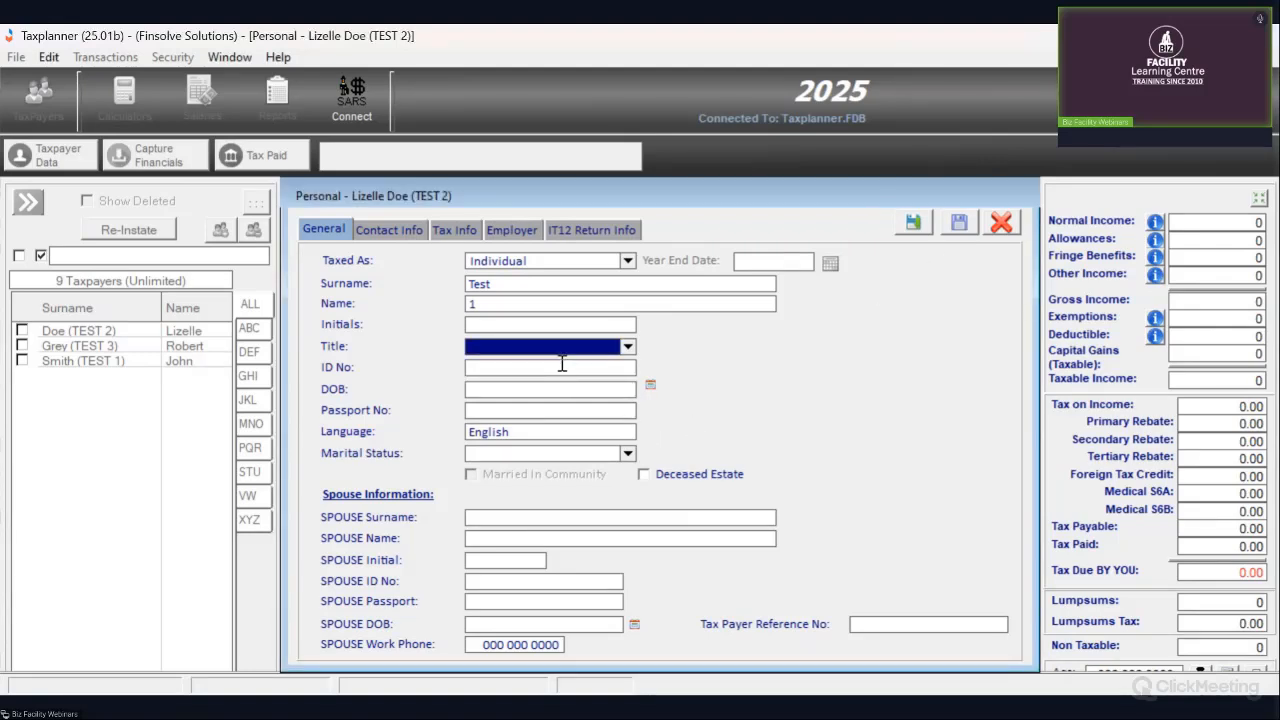
text(Ms)
click(591, 369)
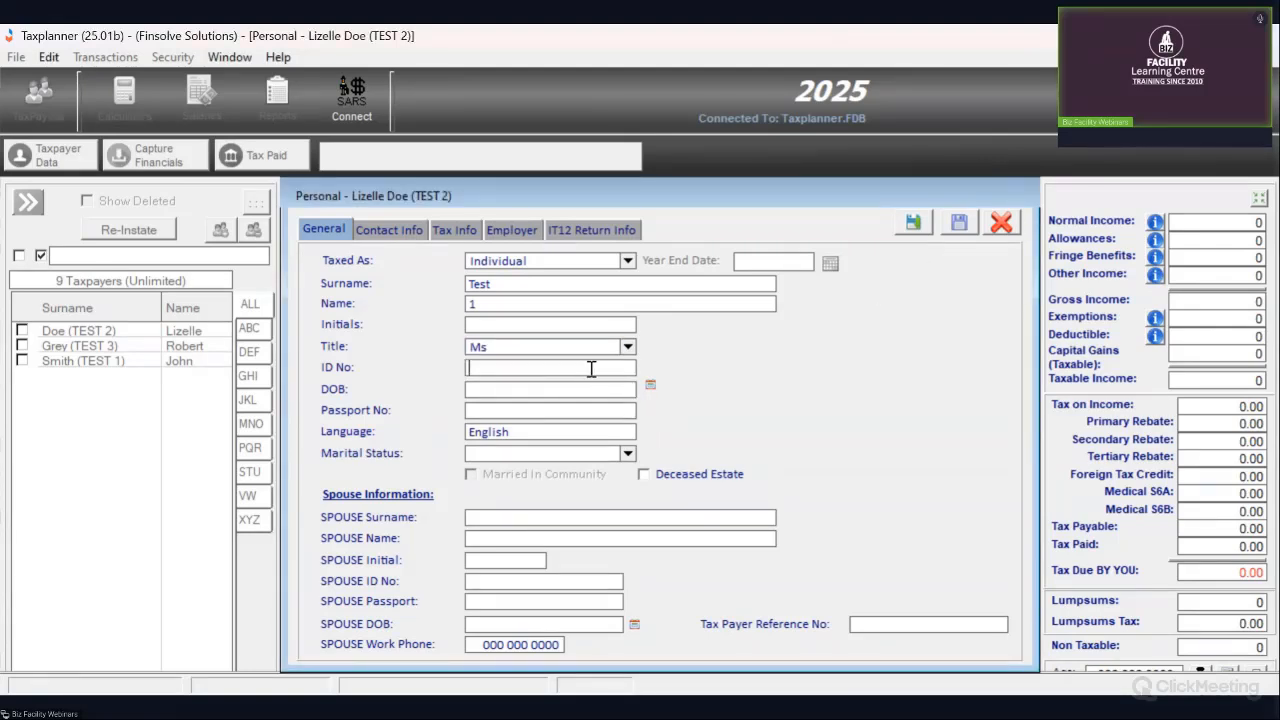
text(980801)
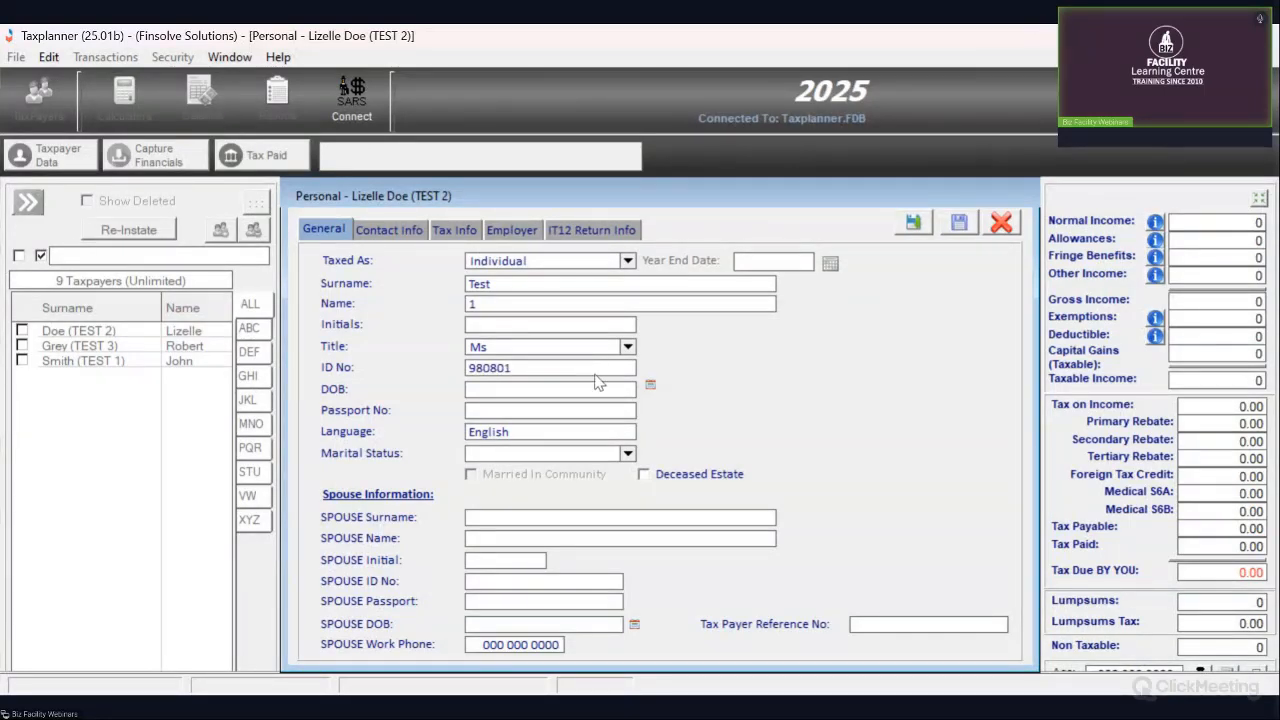
click(952, 228)
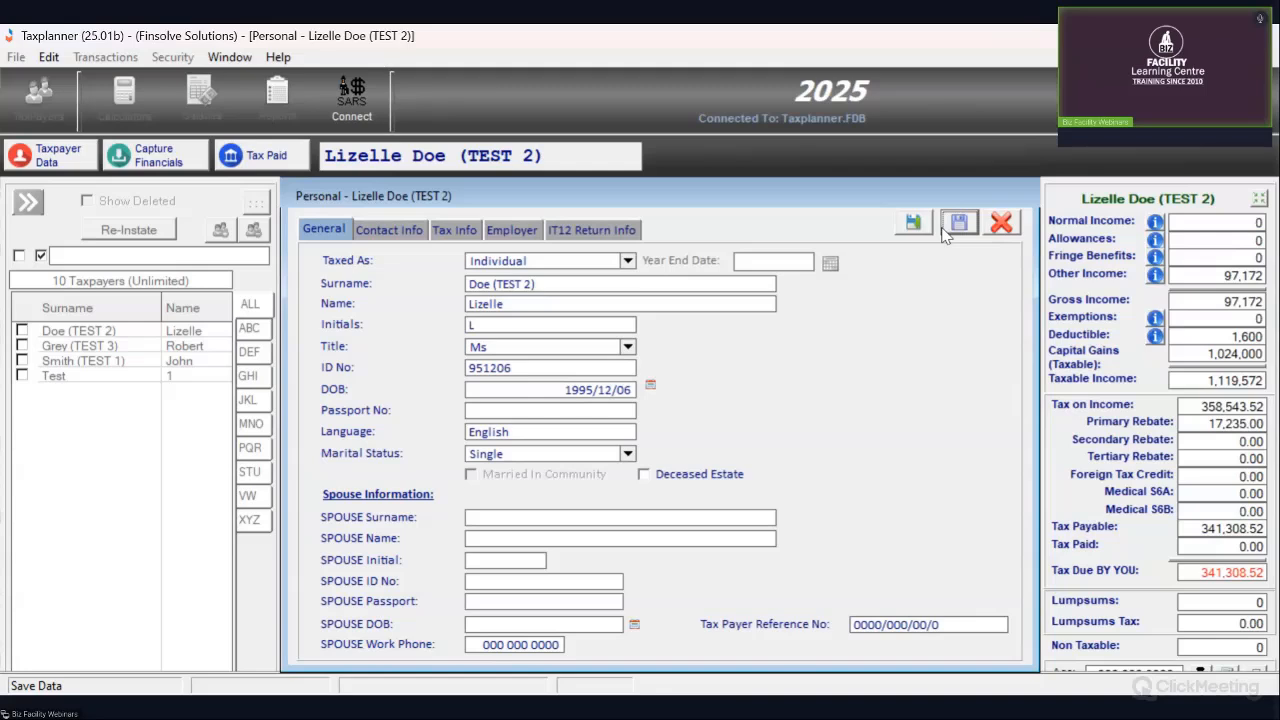
- Open the personal data of taxpayer 1 Test and set the marital status to Married, in community
click(173, 376)
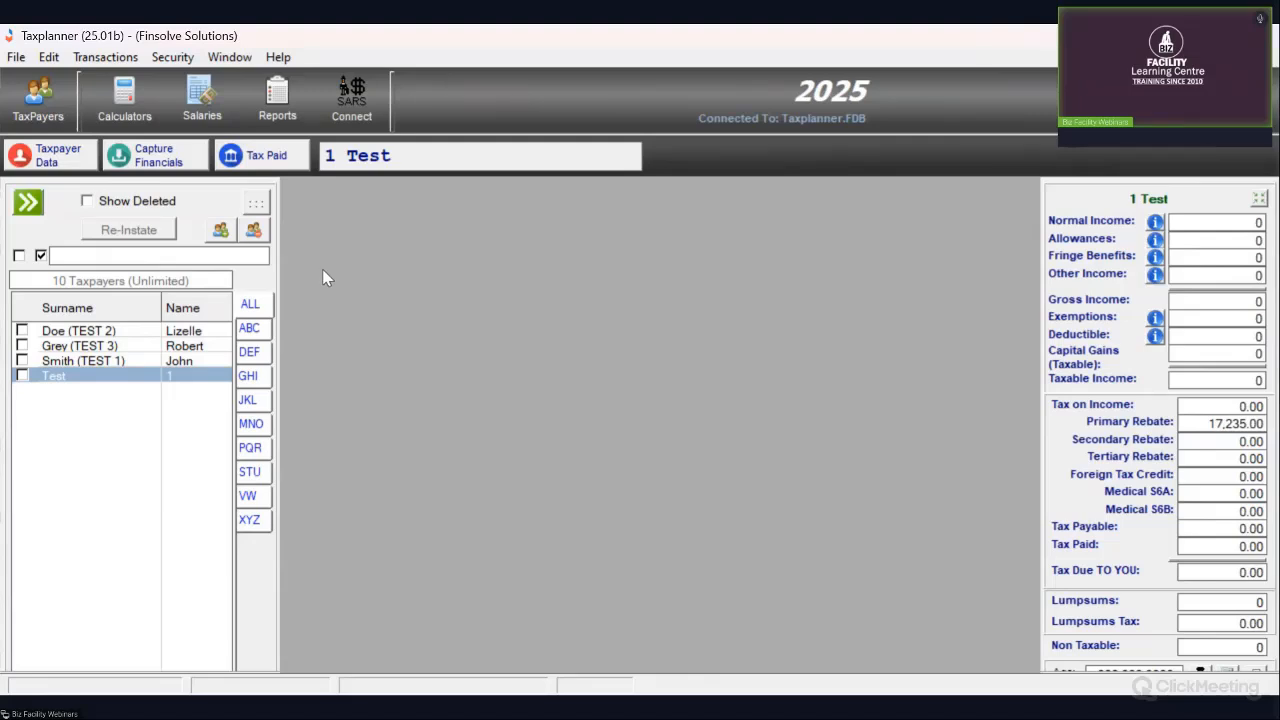
click(50, 155)
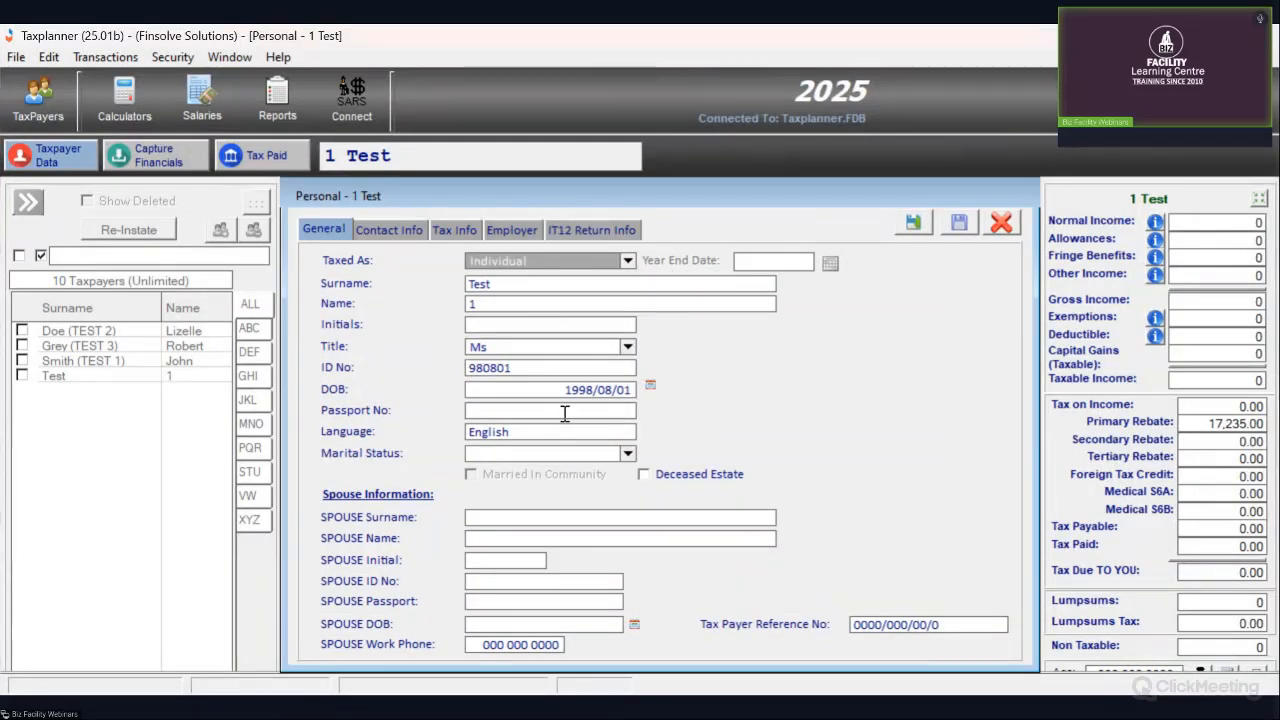
click(590, 456)
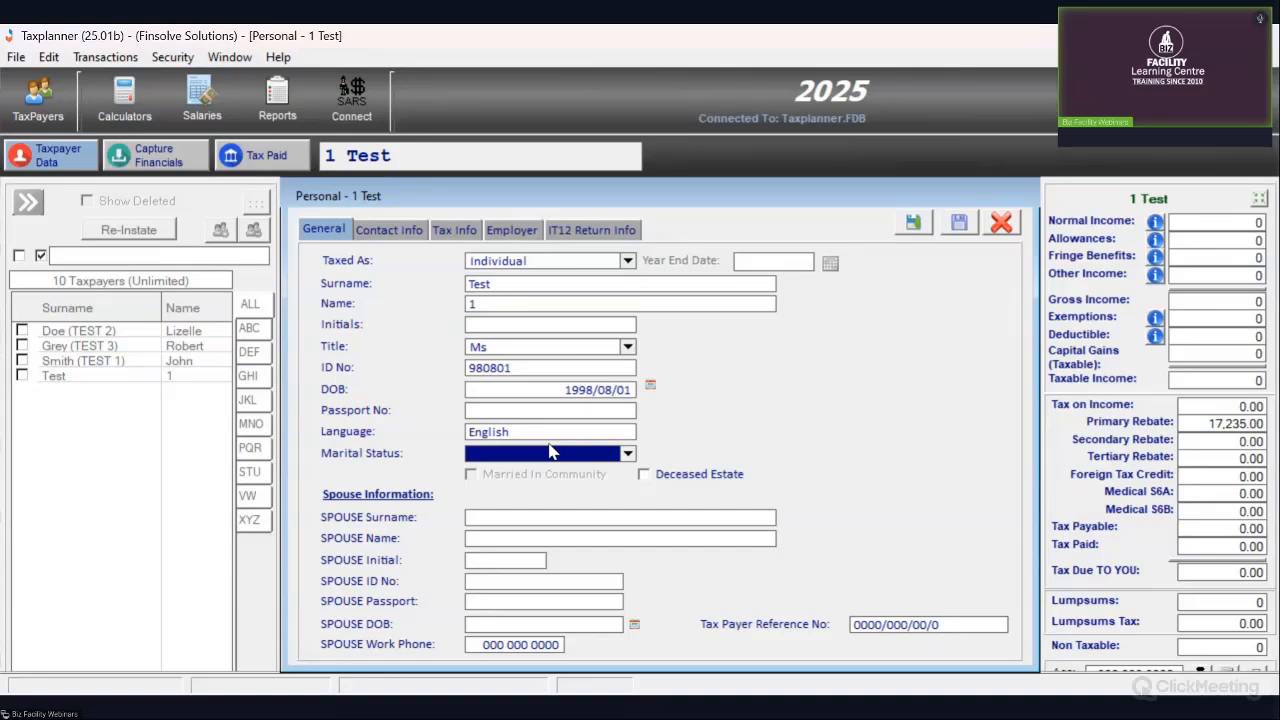
click(551, 466)
click(510, 476)
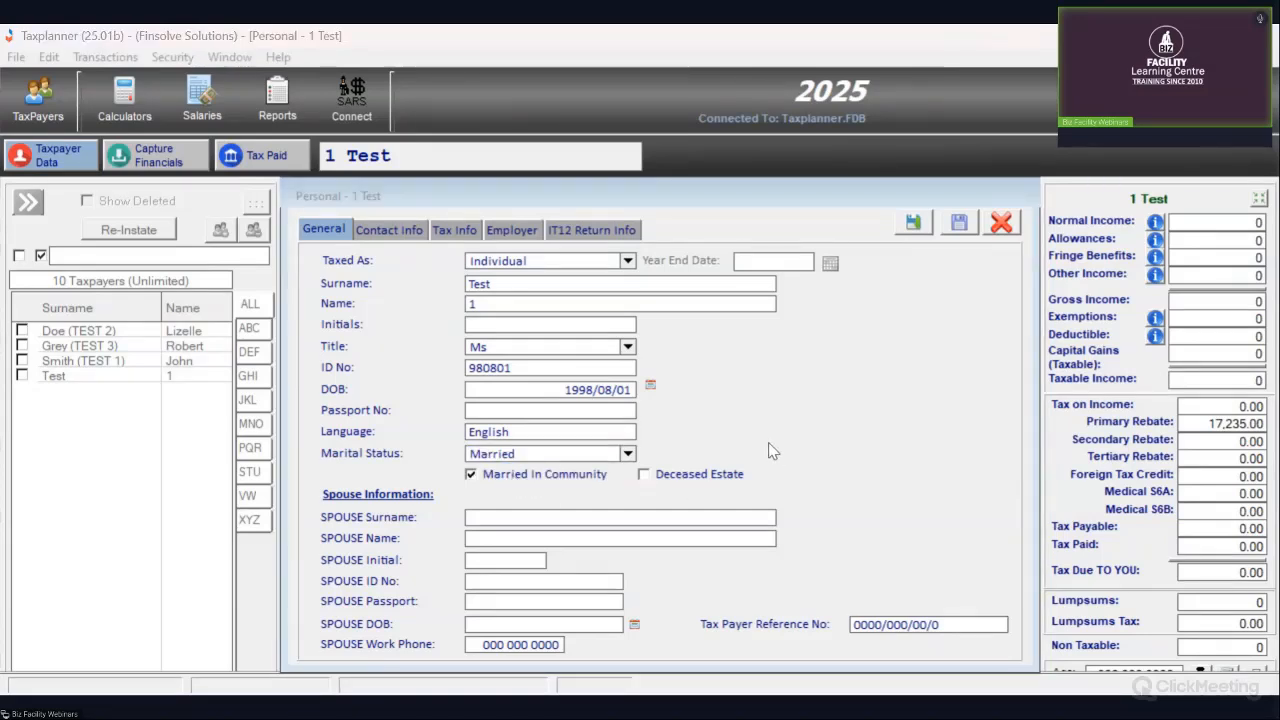
click(642, 416)
- Set the marital status to Single and close the taxpayer's personal record
click(568, 456)
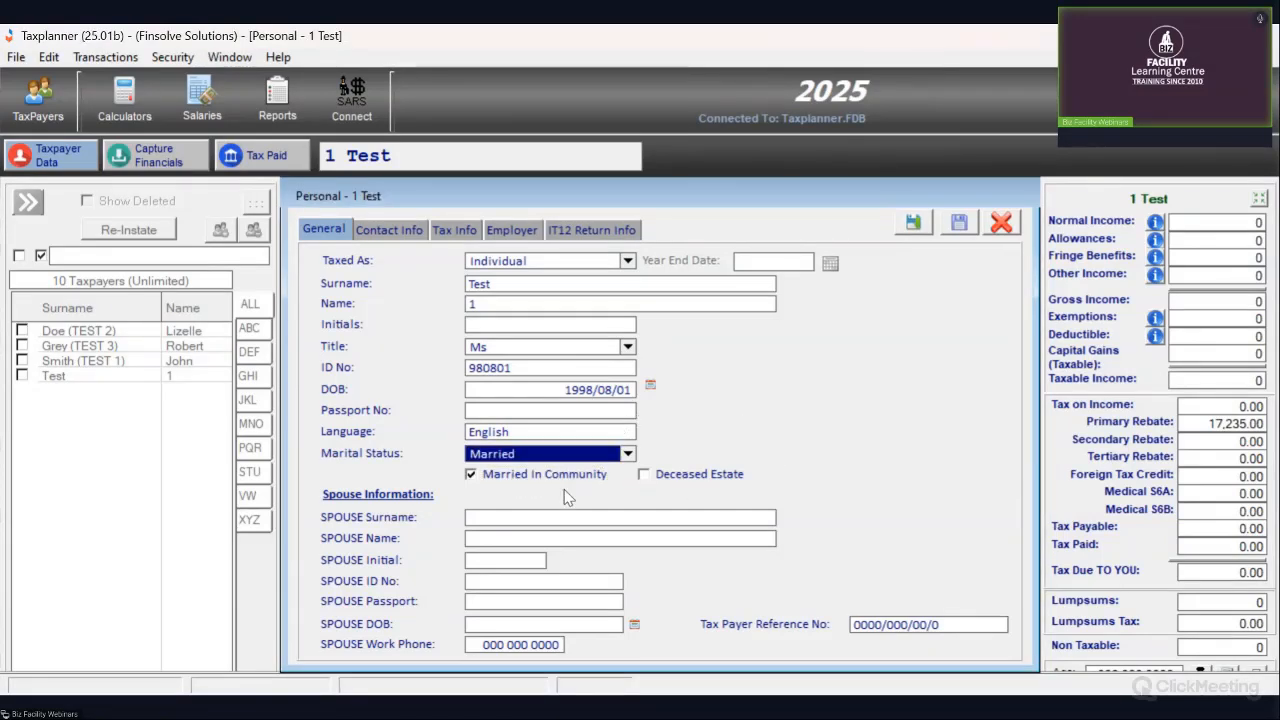
click(565, 490)
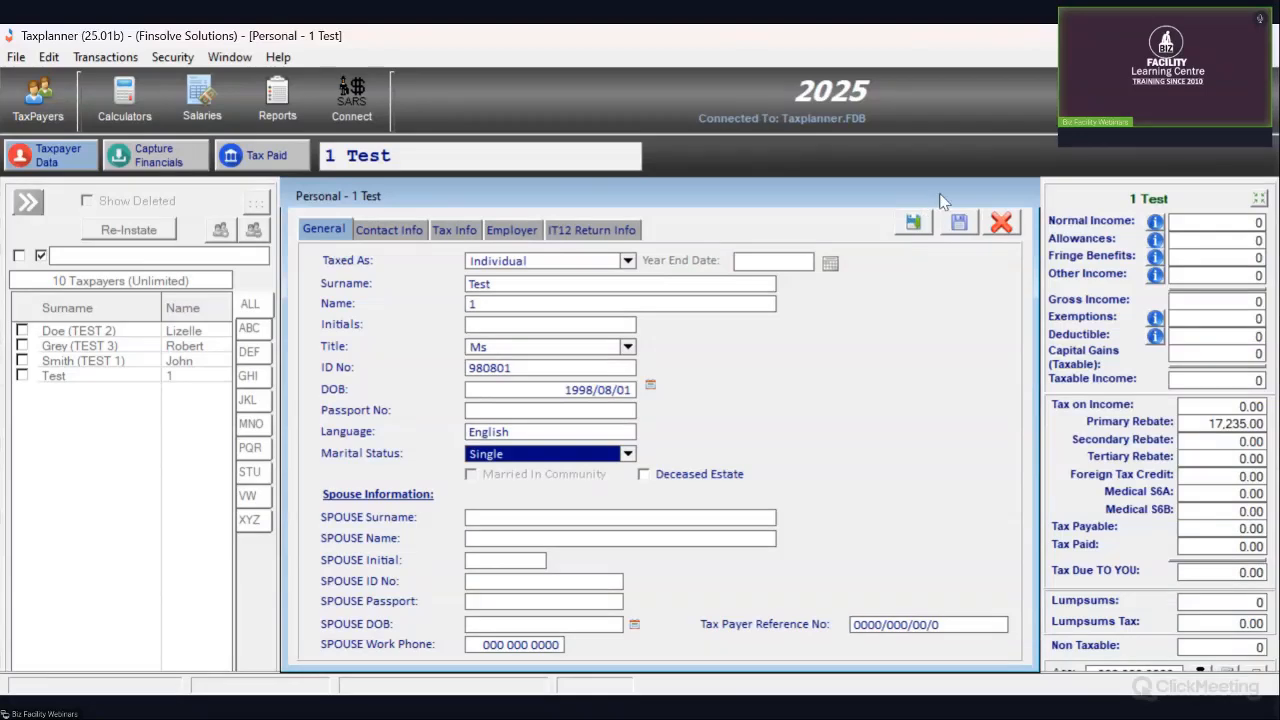
click(1003, 232)
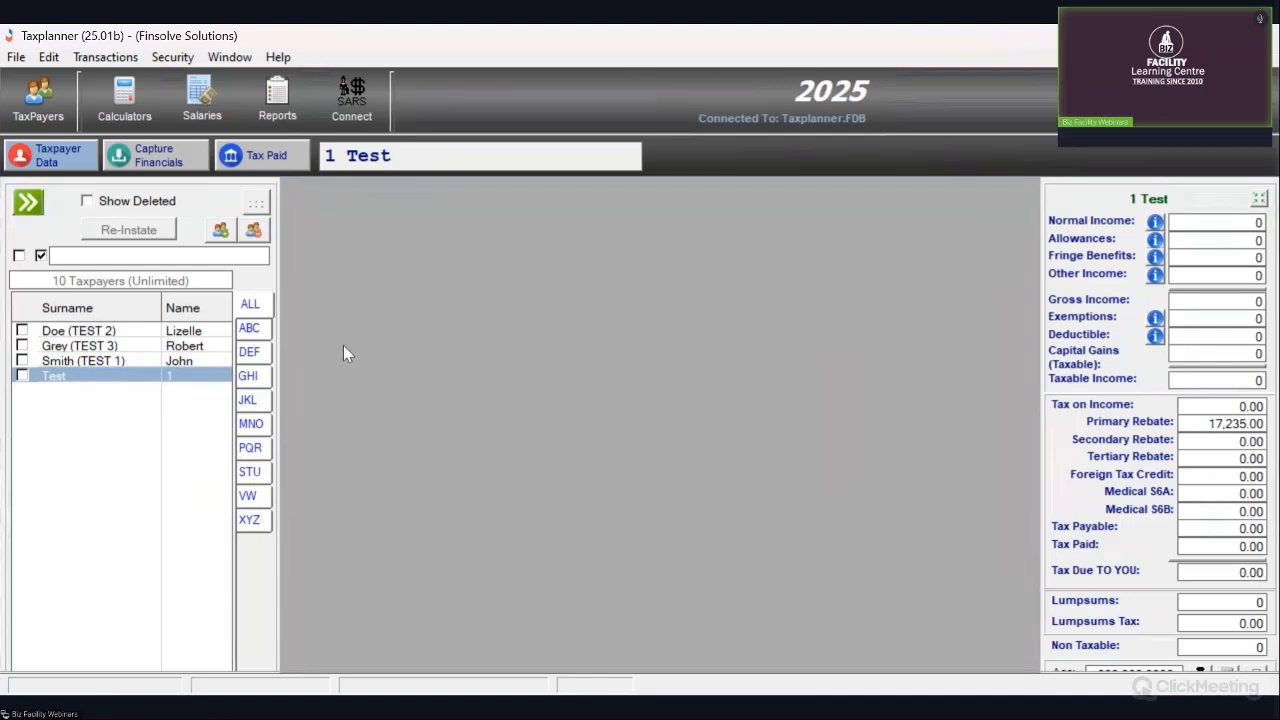
- Delete the taxpayer 1 Test from the taxpayer list and confirm the deletion
click(254, 238)
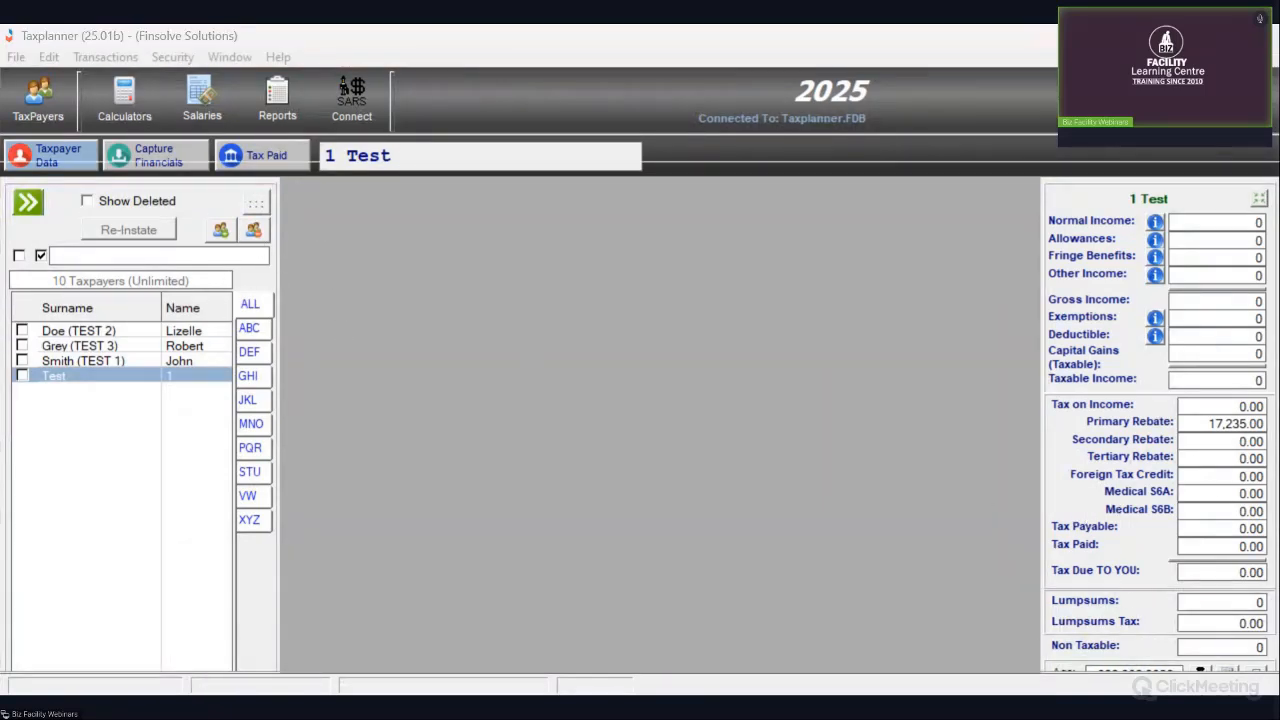
key(Return)
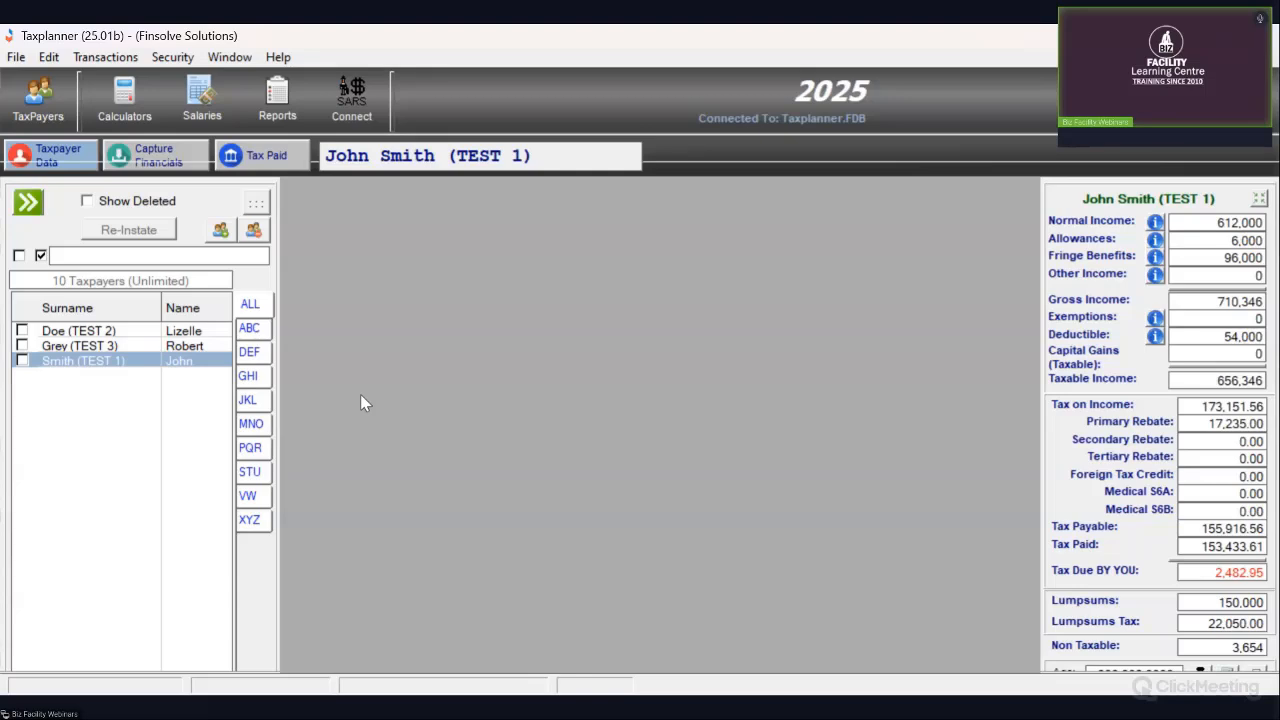
- Add an individual taxpayer with surname test and name 1, enter the ID number, and save the record
click(219, 230)
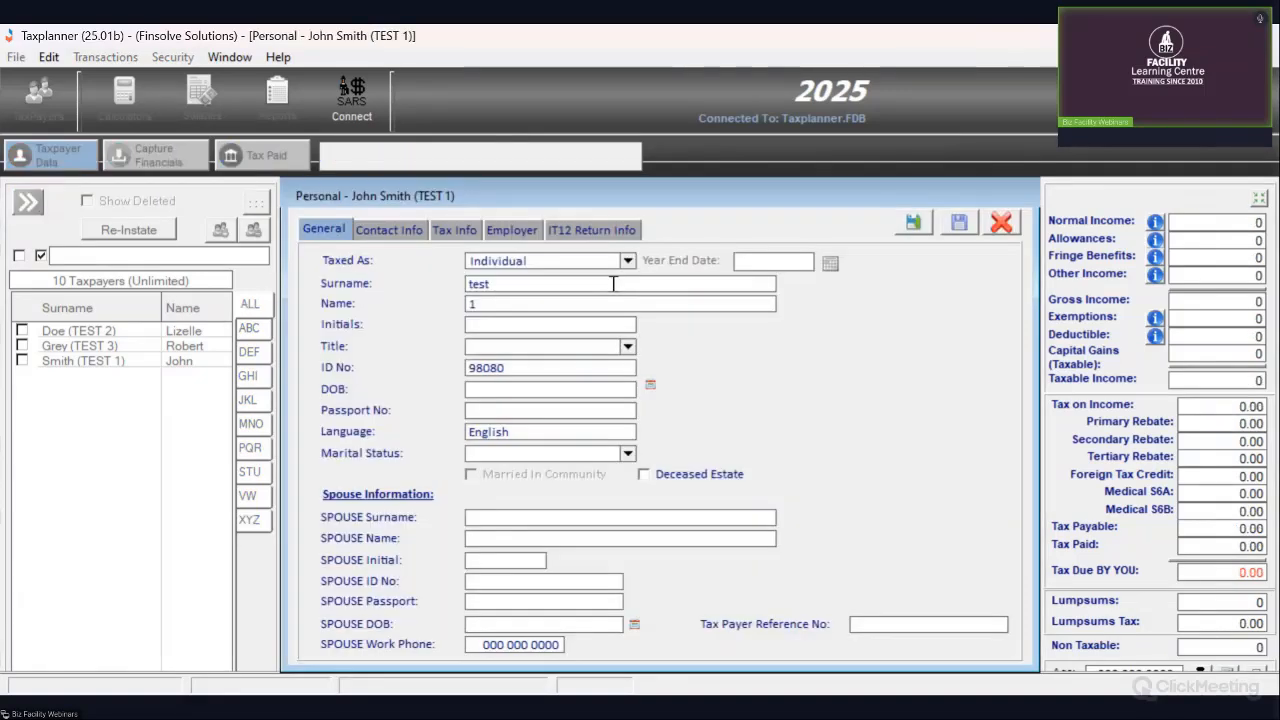
text(1)
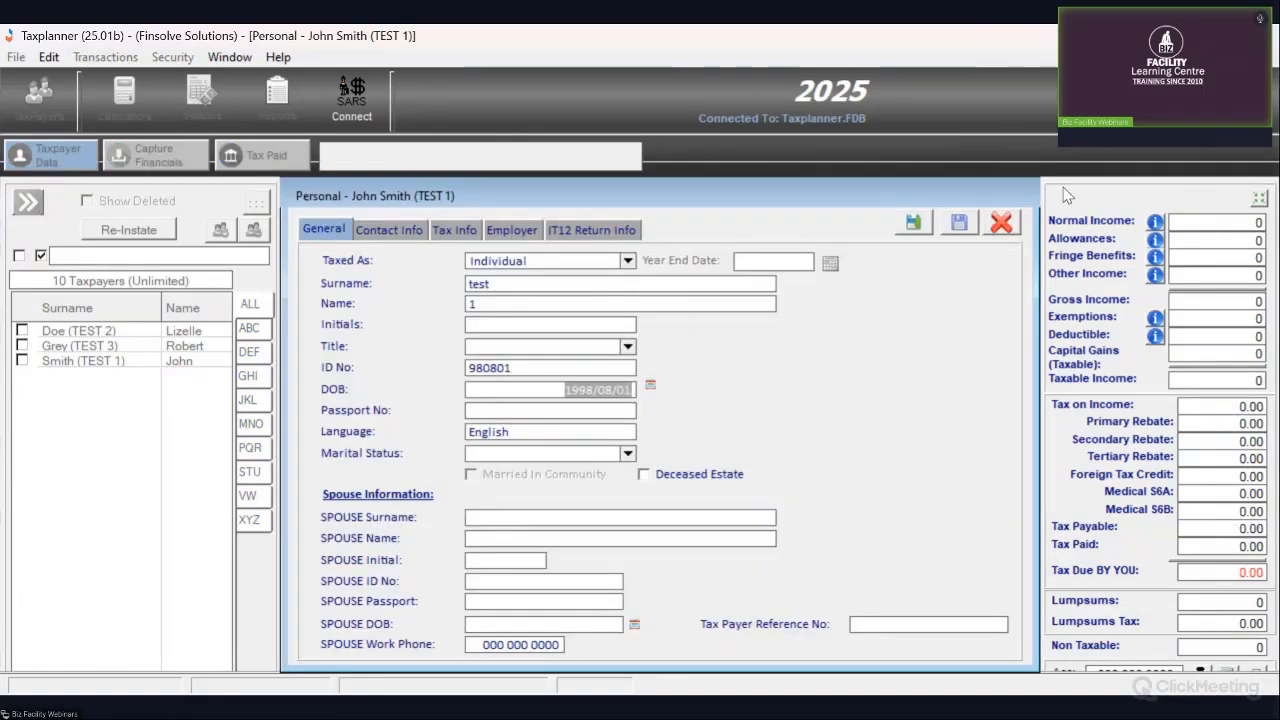
click(958, 222)
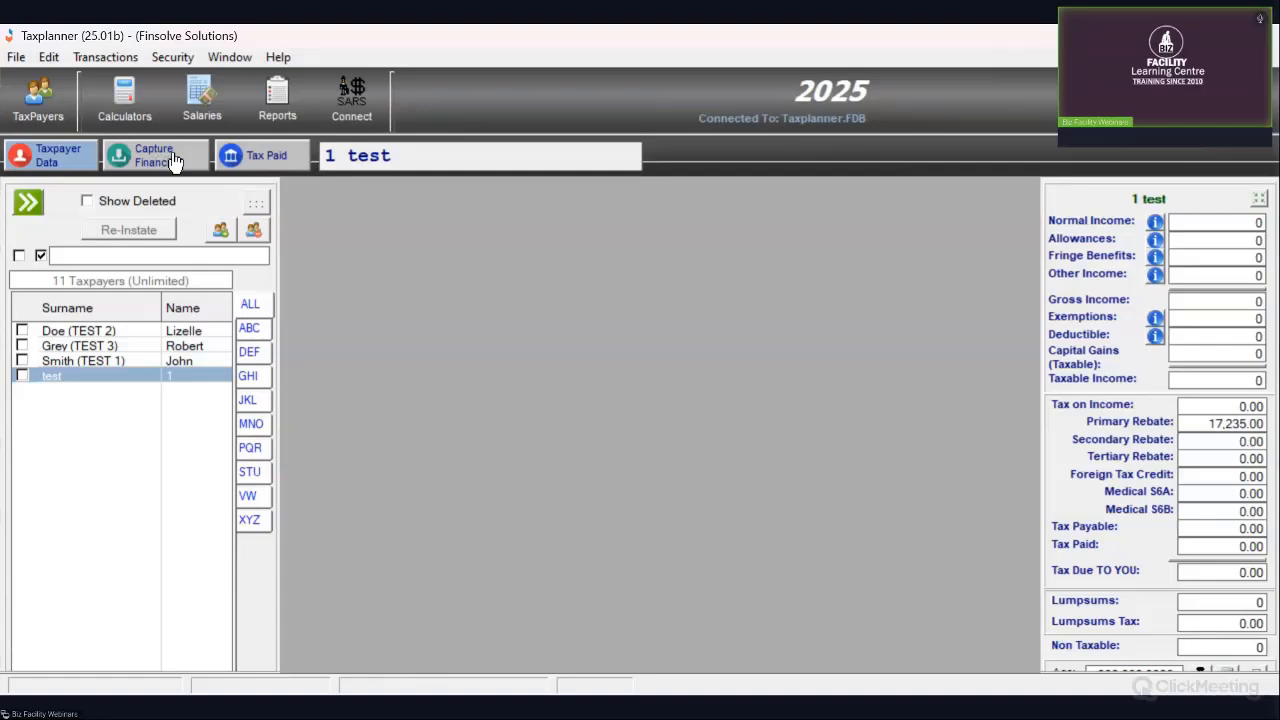
- Open financial capture for taxpayer 1 test and add a source document with company name Sole Prop
click(172, 158)
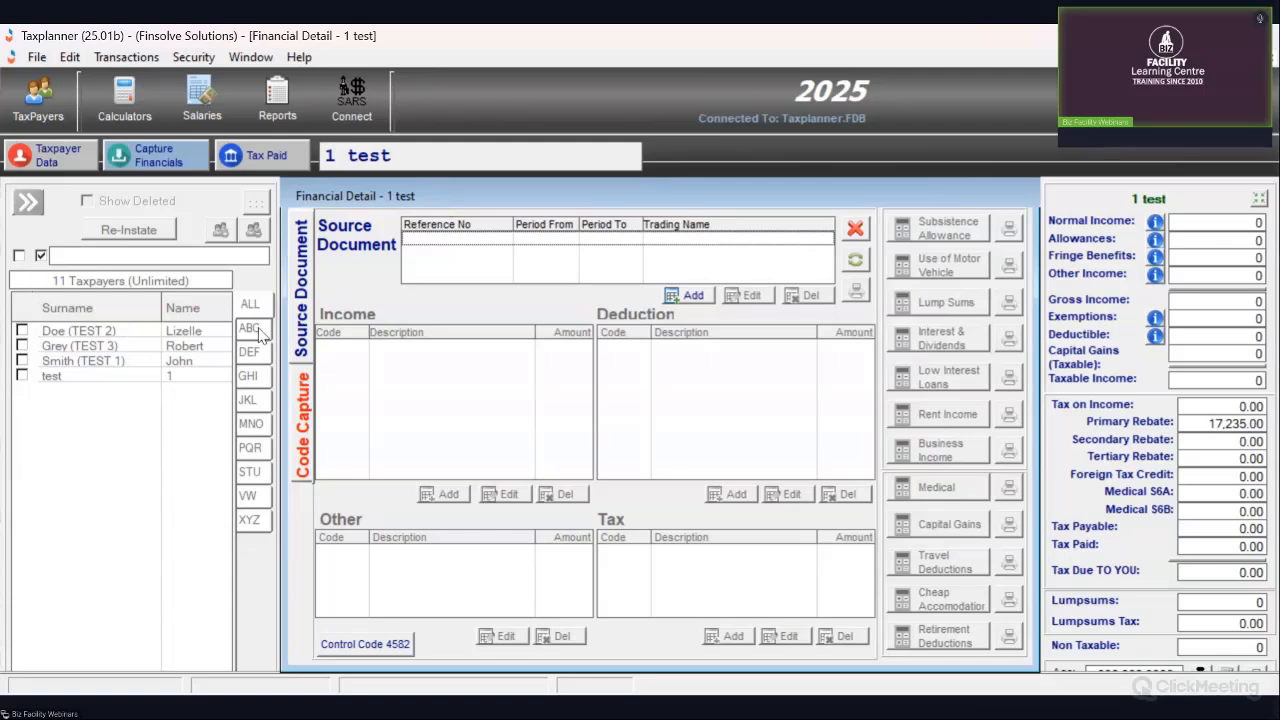
click(688, 296)
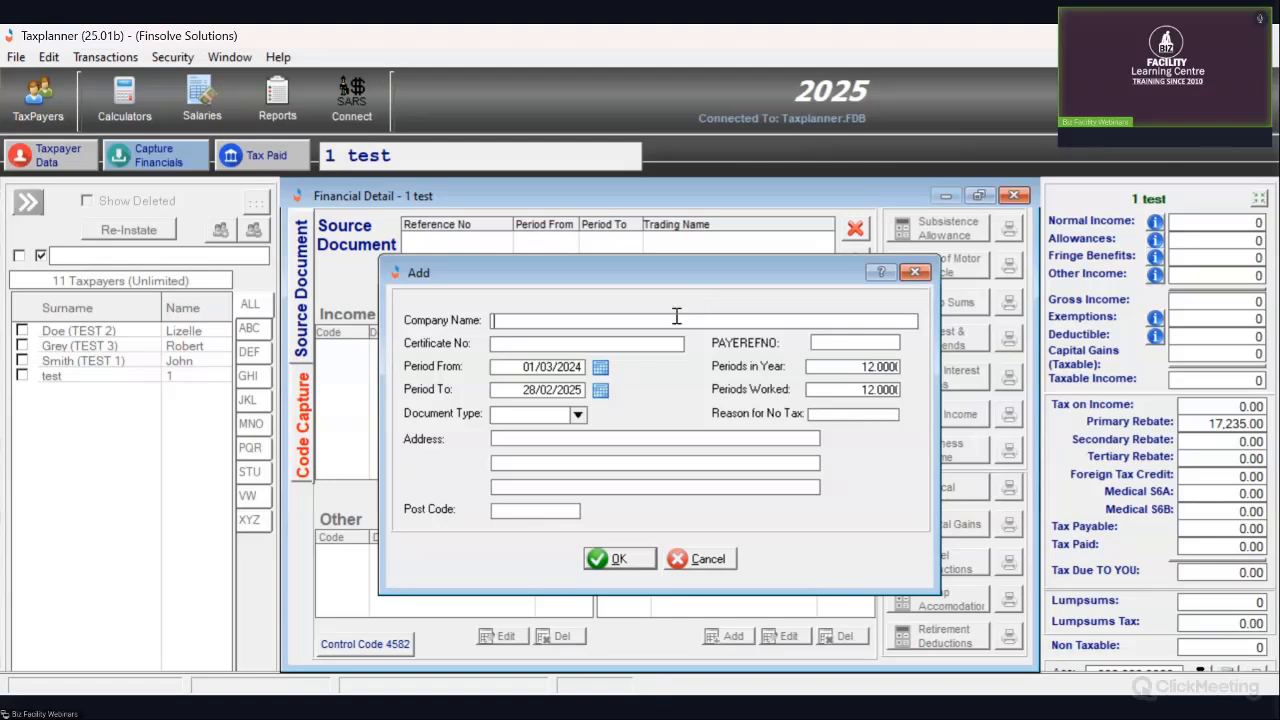
click(645, 345)
click(573, 319)
text(So)
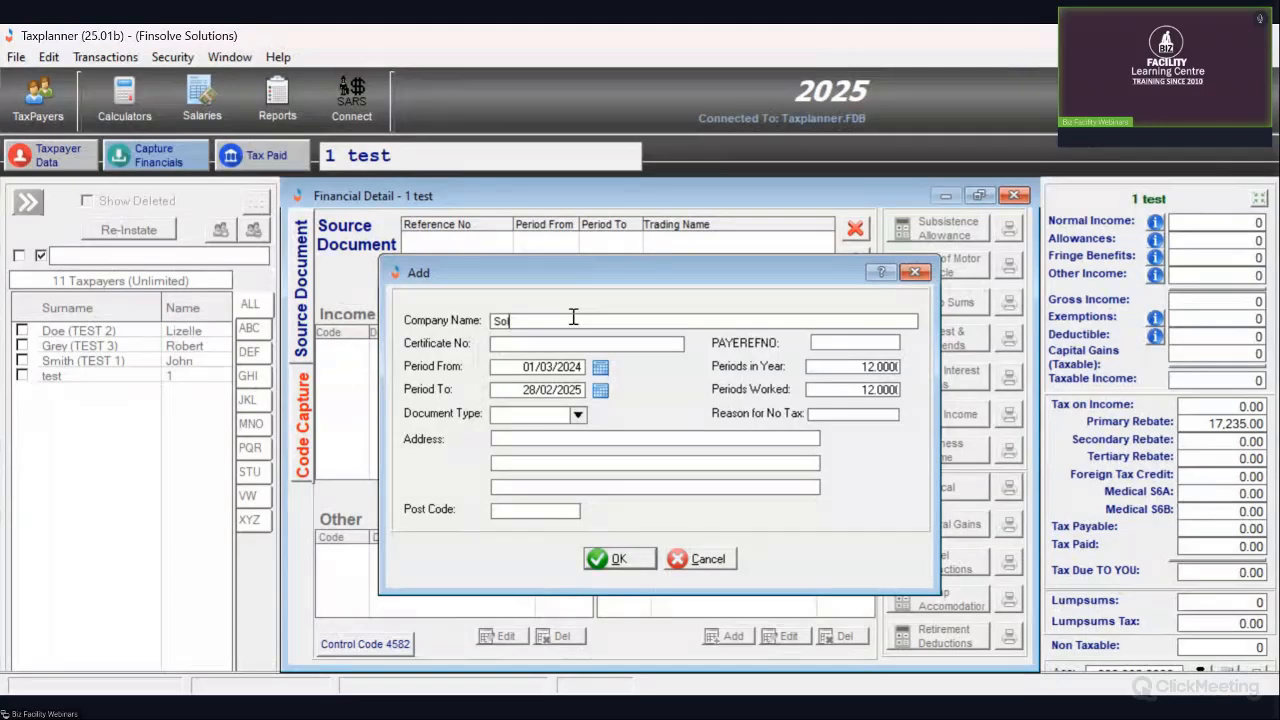
text(le Prop)
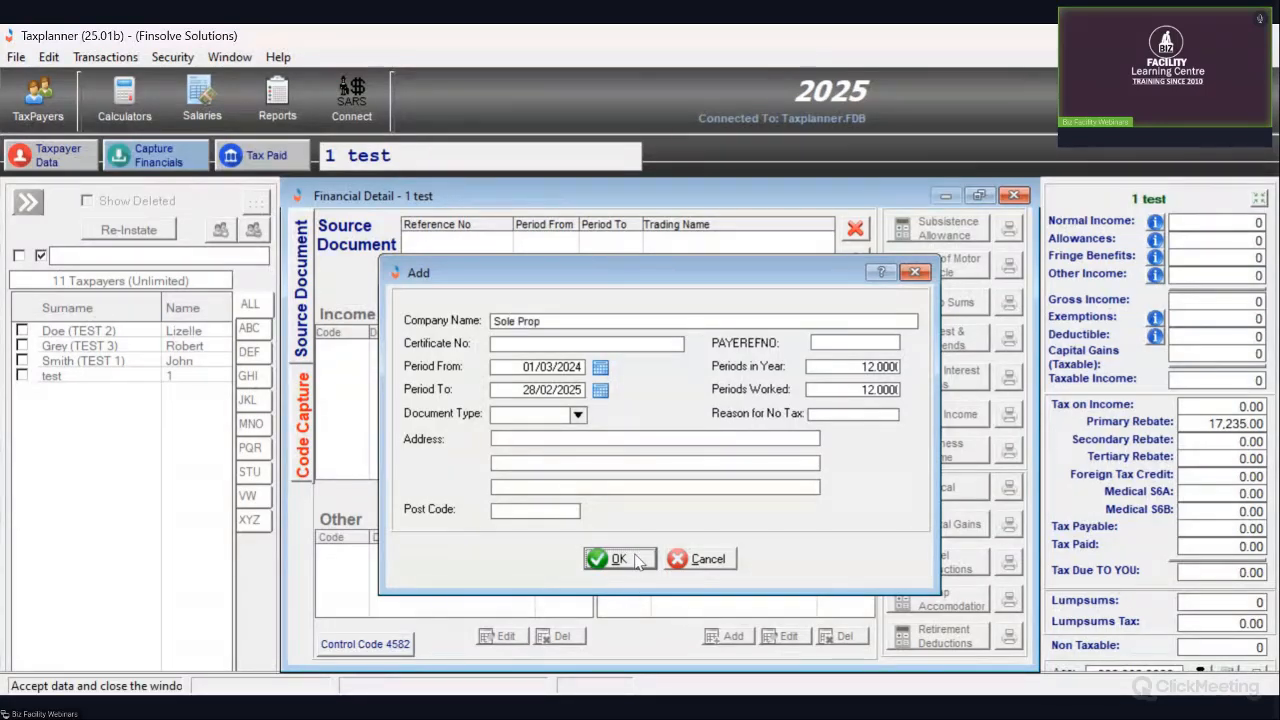
click(636, 560)
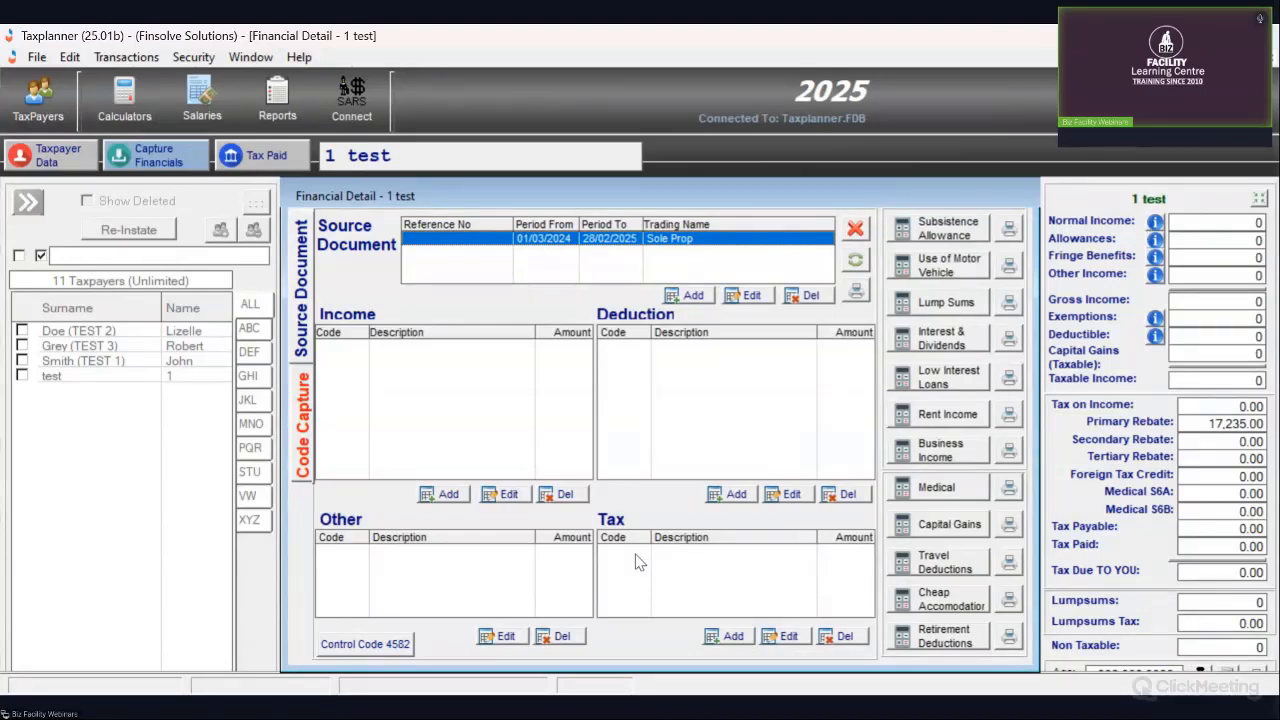
- Add an income entry to the Sole Prop document with code 3603, Pension - taxable, for 30,000
click(434, 496)
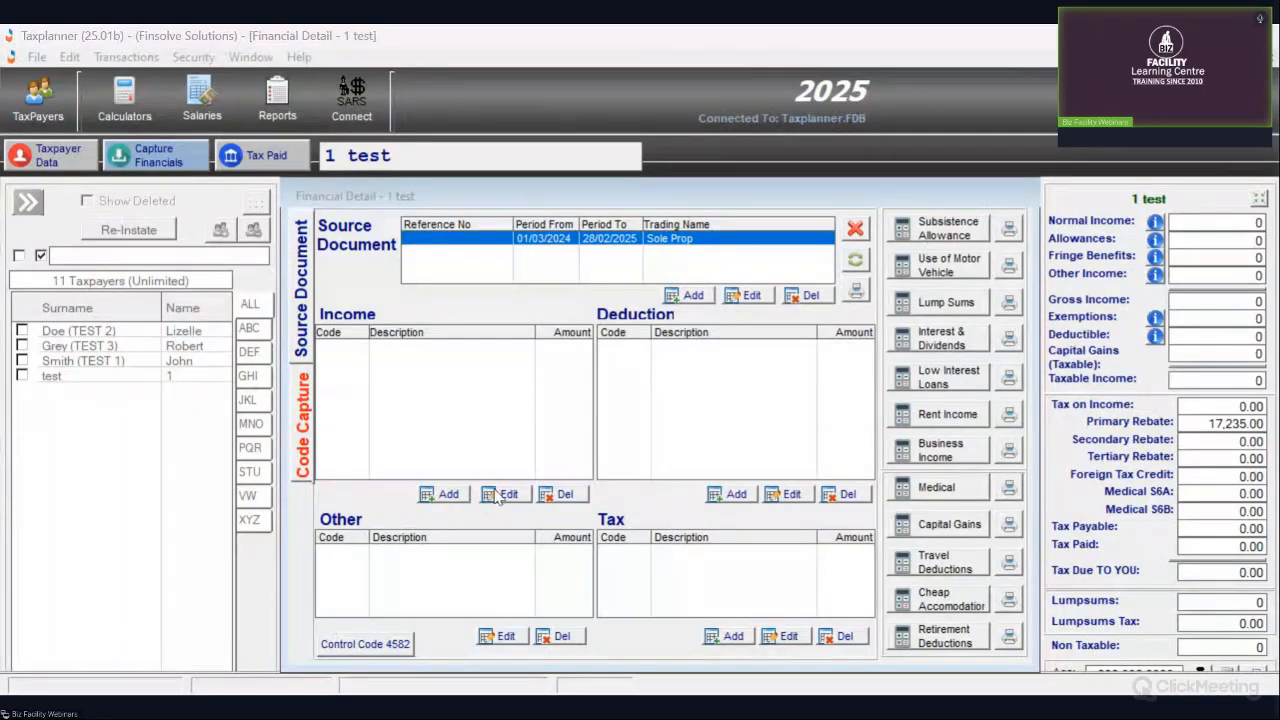
click(611, 375)
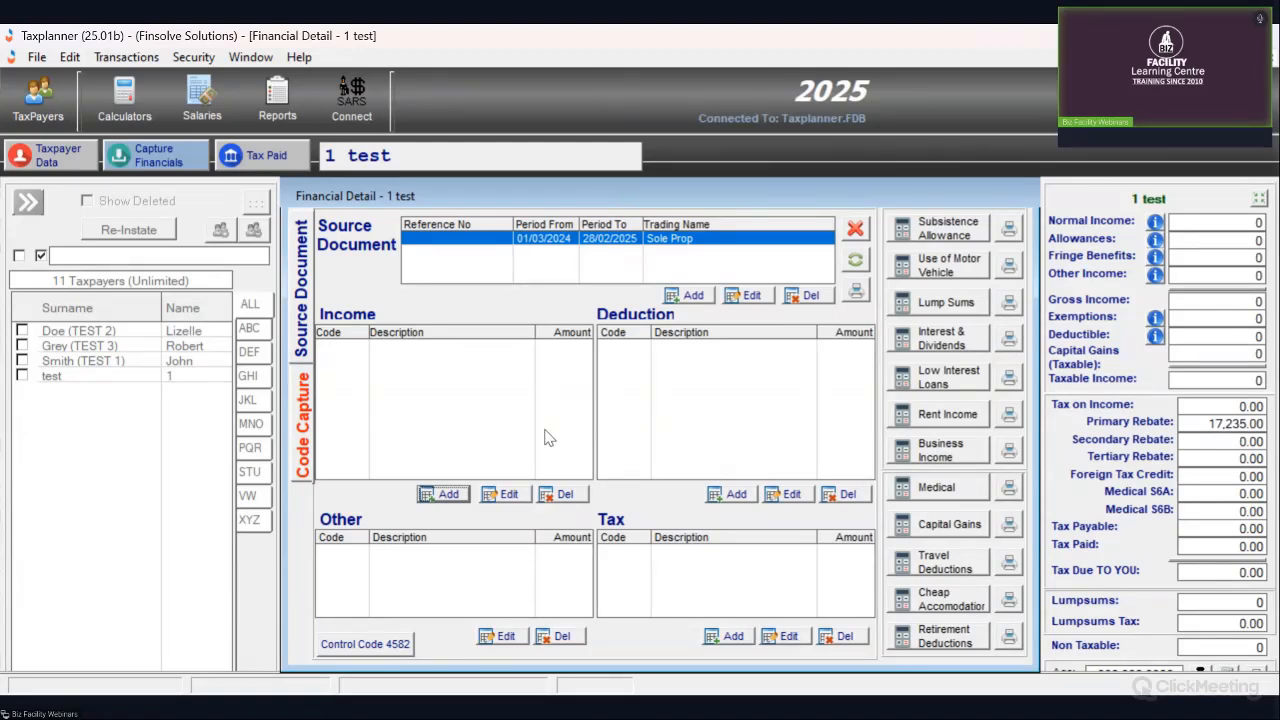
click(452, 492)
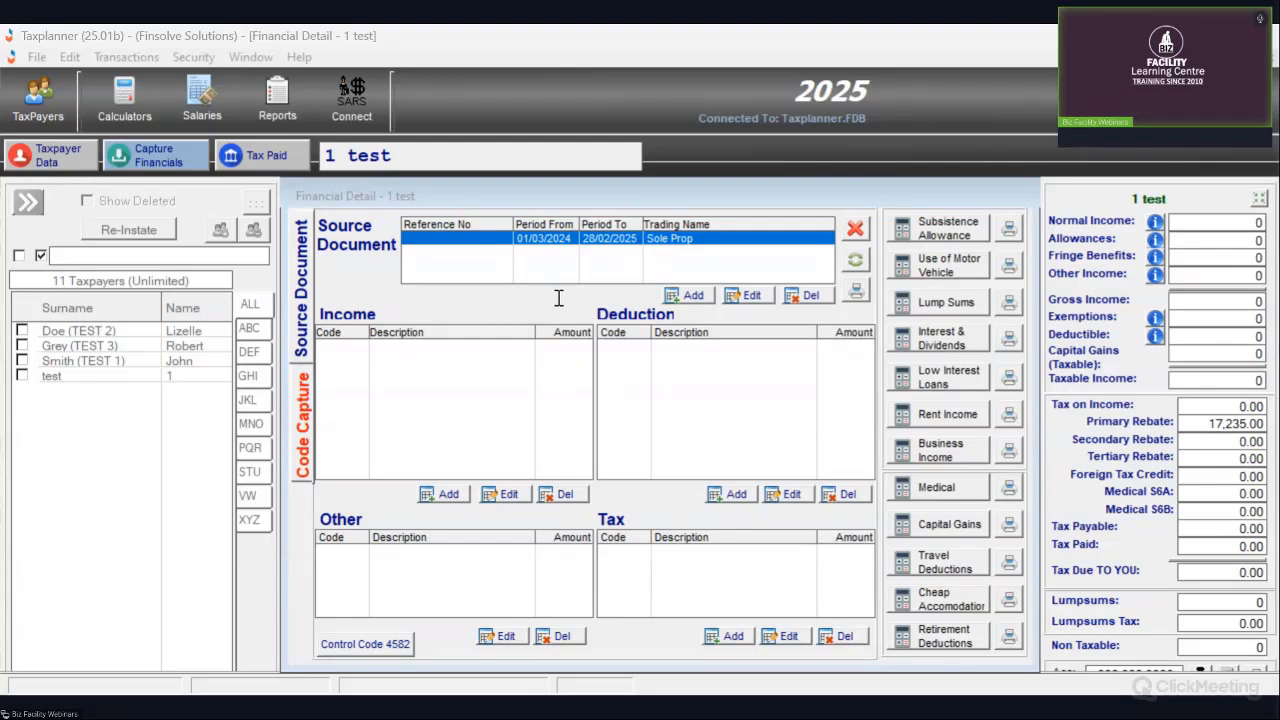
click(538, 386)
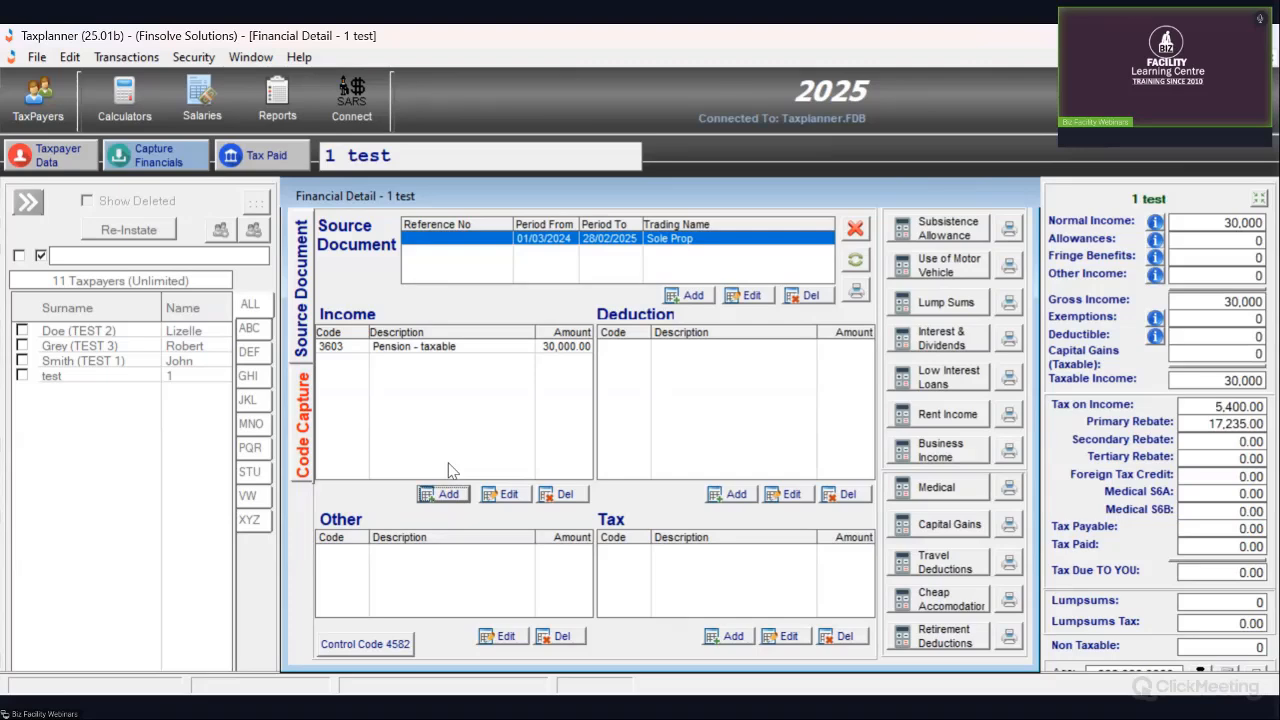
- Change the income entry to code 3601, taxable salaries/wages, with an amount of 2,000,000
double_click(440, 347)
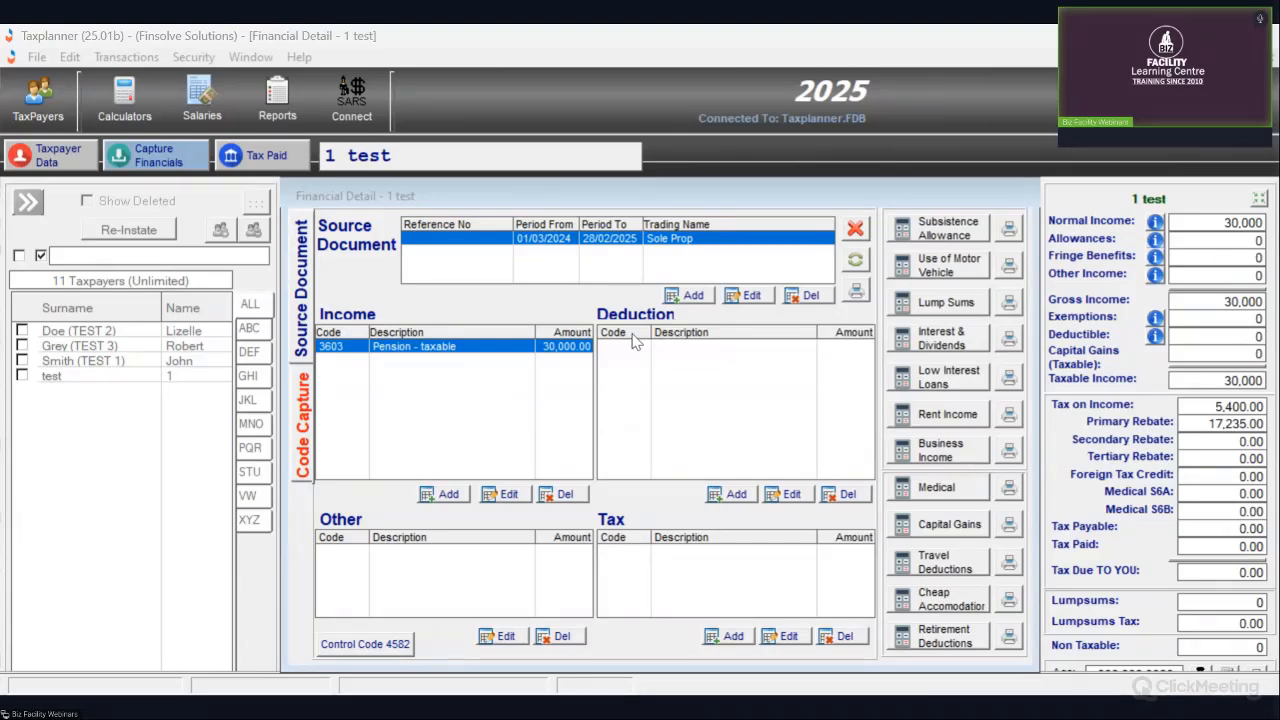
click(534, 373)
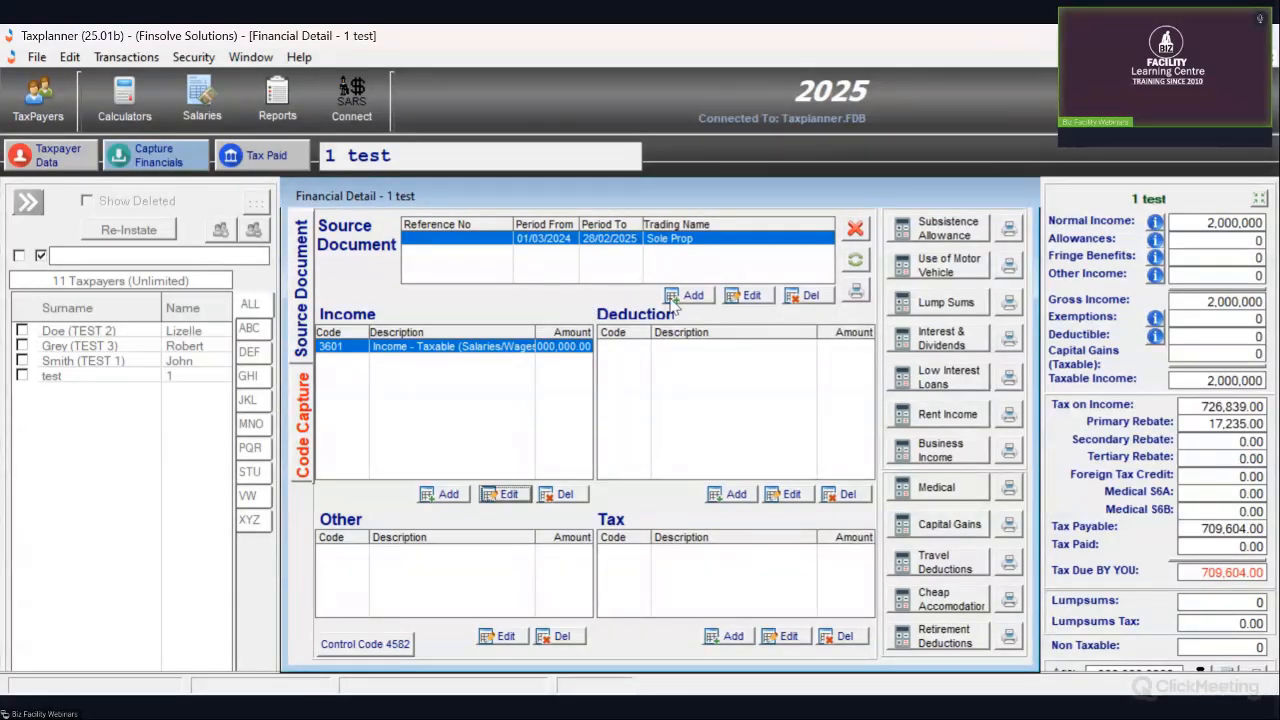
- Add a deduction with code 4041, remuneration foreign services exemption, for 1,250,000, and check the tax due
click(738, 495)
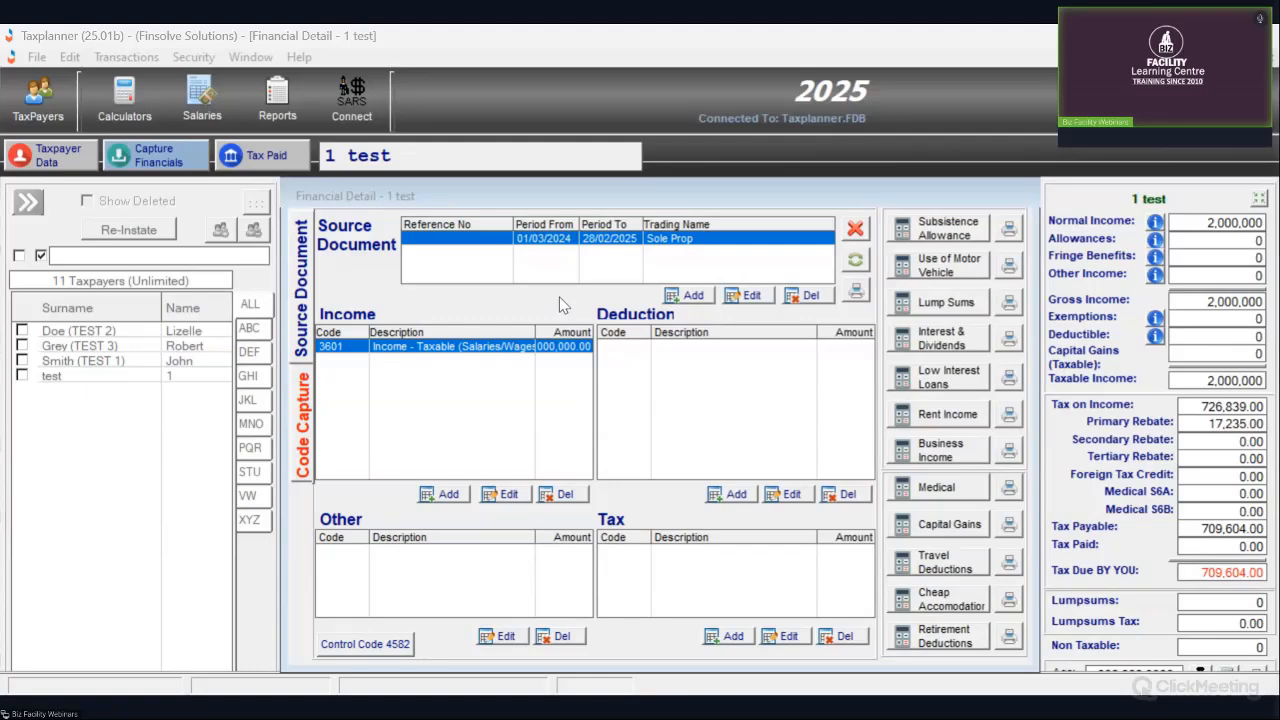
click(542, 382)
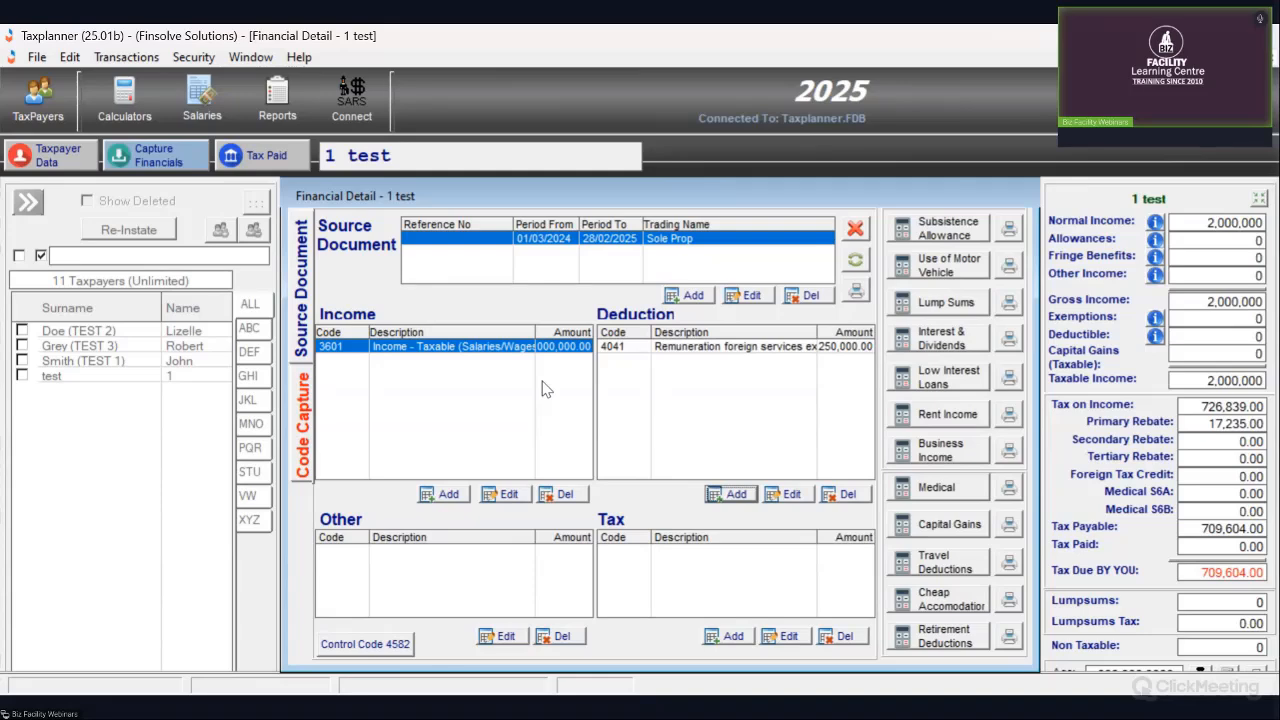
click(1222, 572)
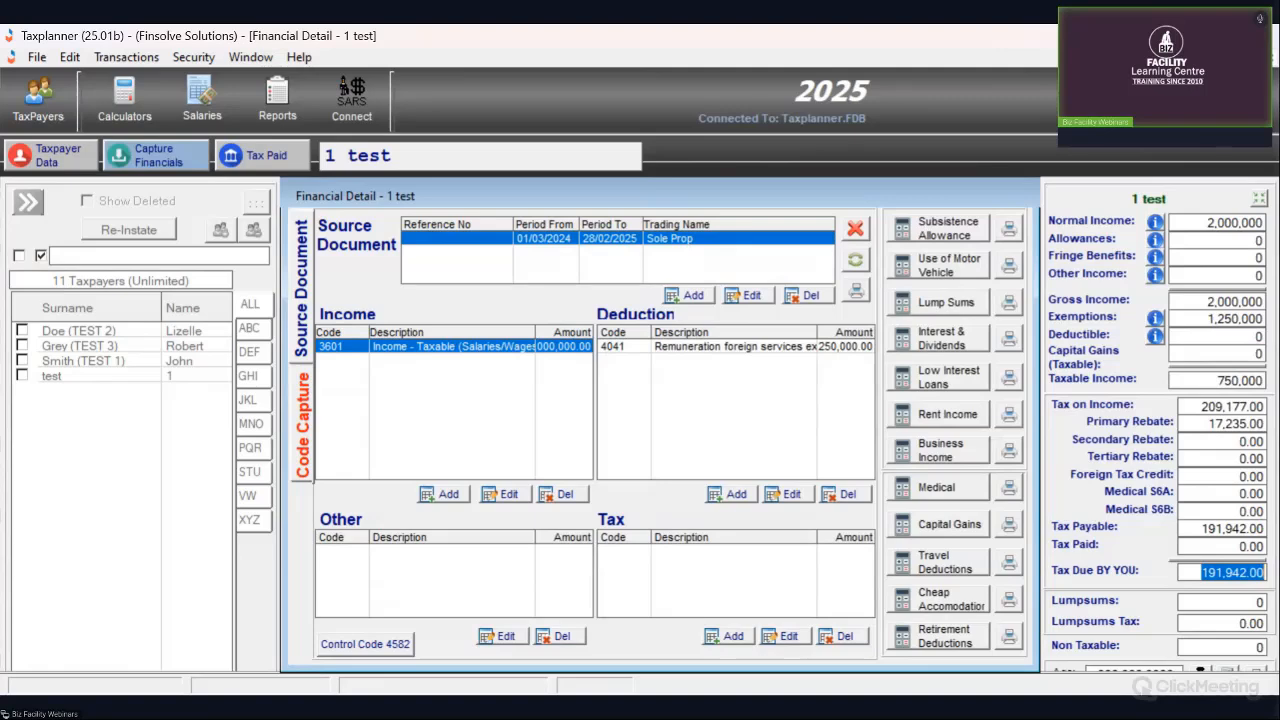
- Close the test taxpayer's financial detail and set up copying taxpayer data between tax years, from 2024 to 2023
click(864, 226)
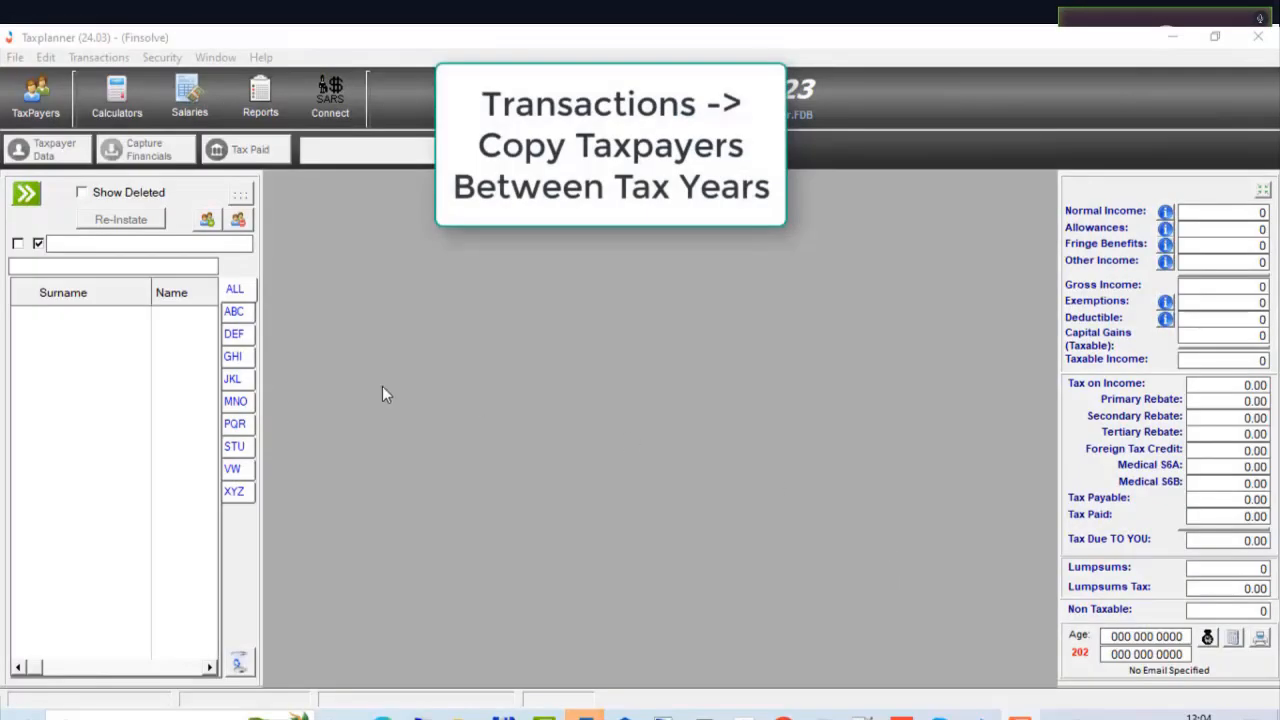
click(240, 30)
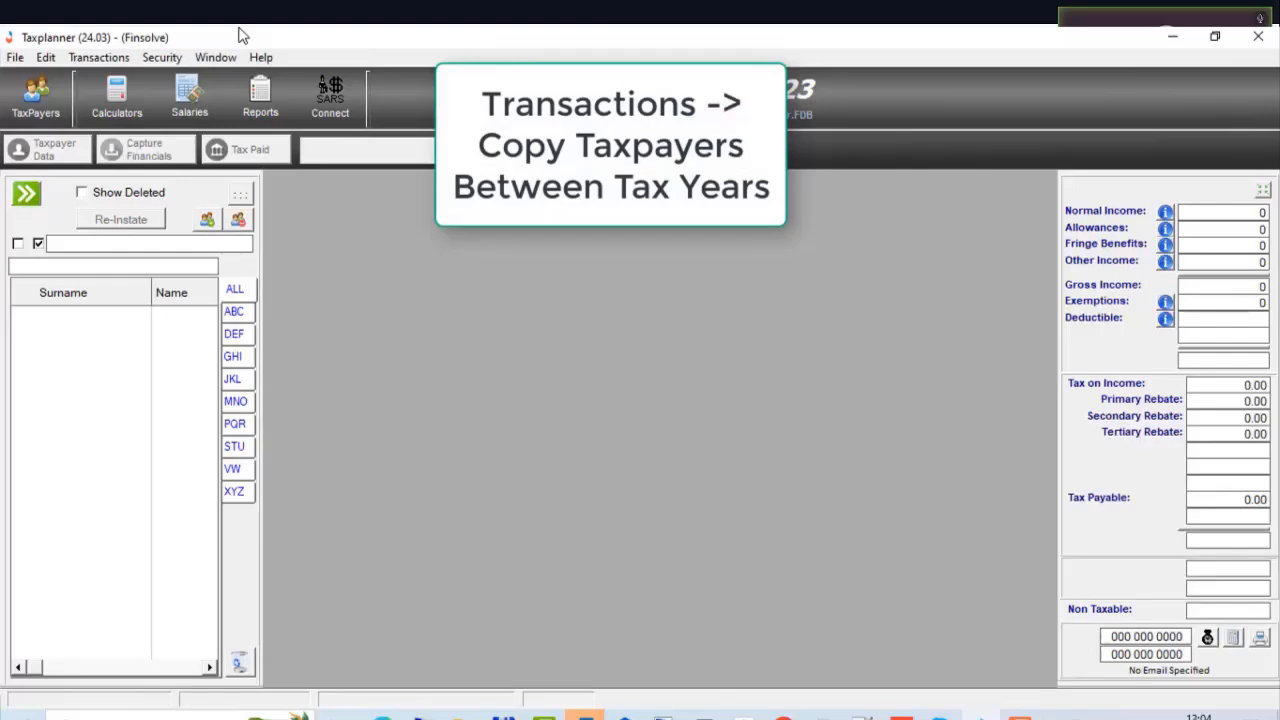
click(100, 57)
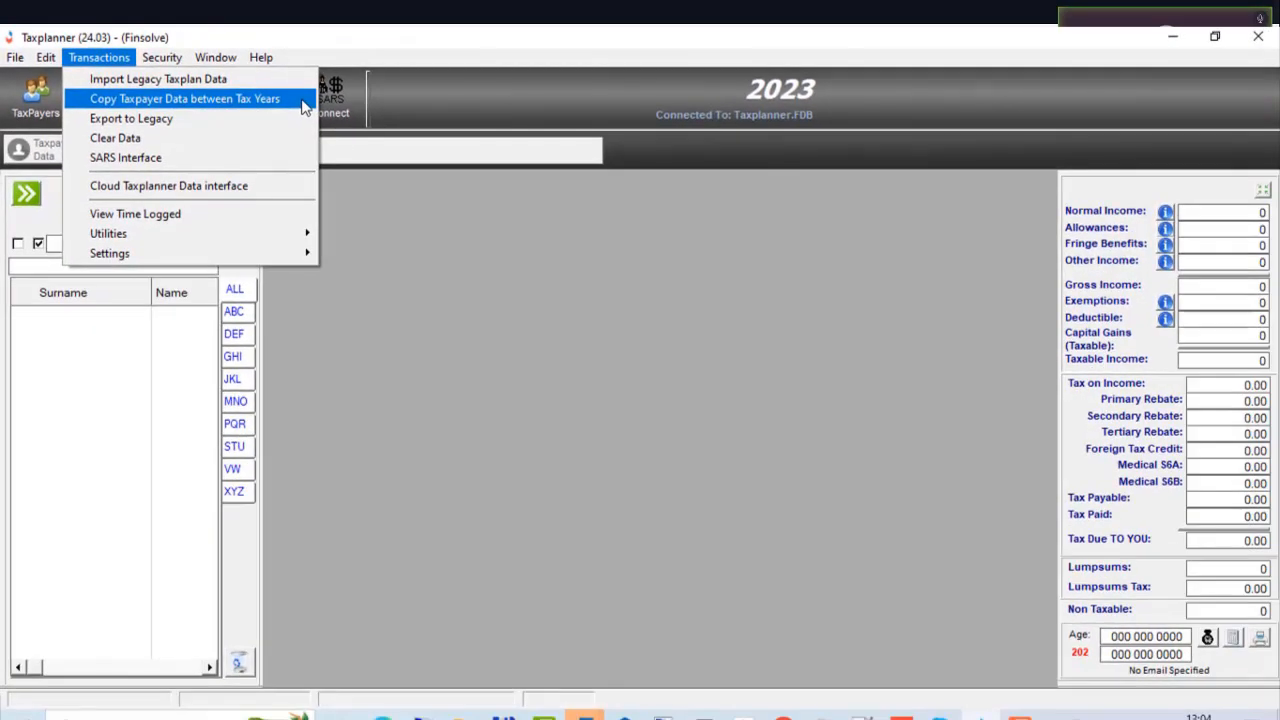
click(300, 107)
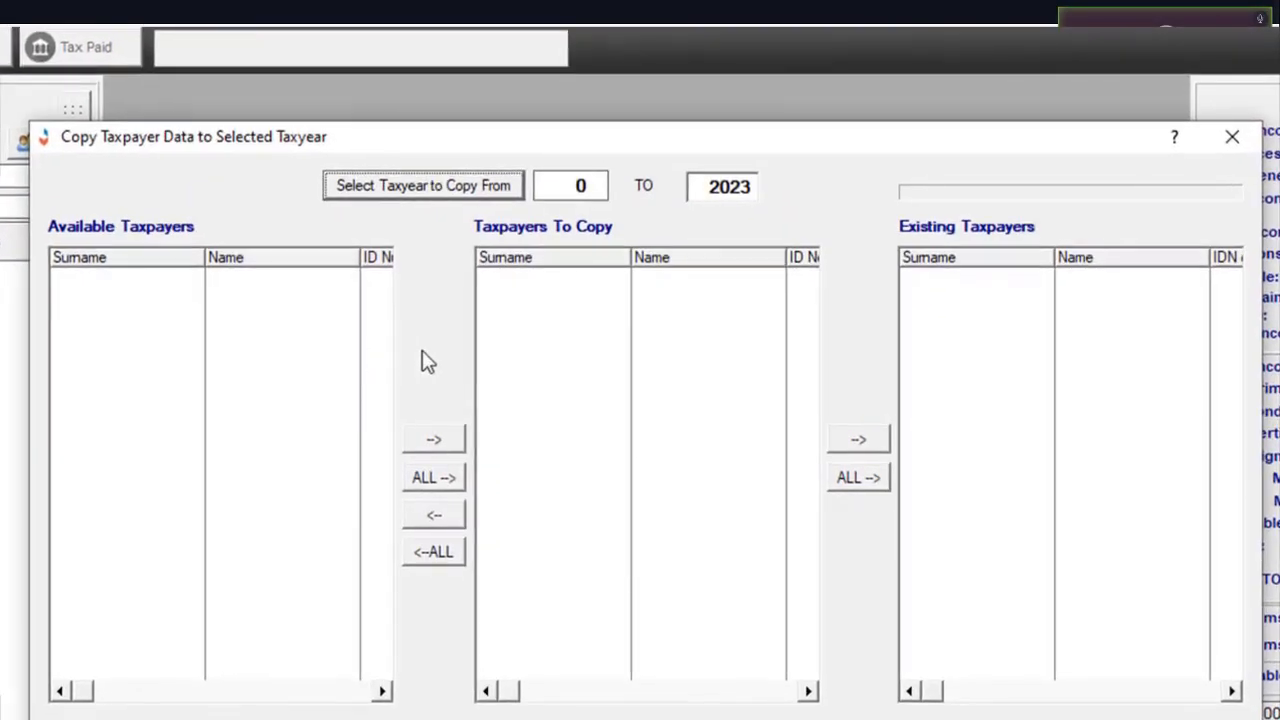
click(396, 199)
click(629, 334)
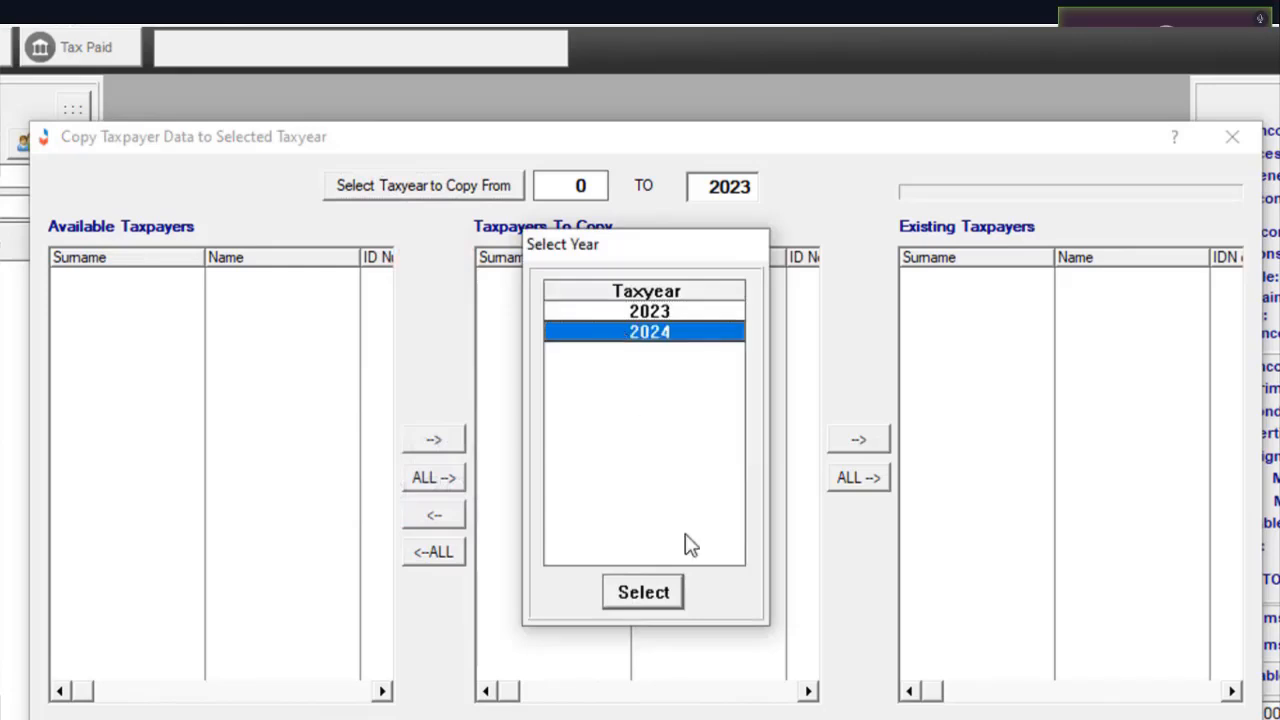
click(648, 596)
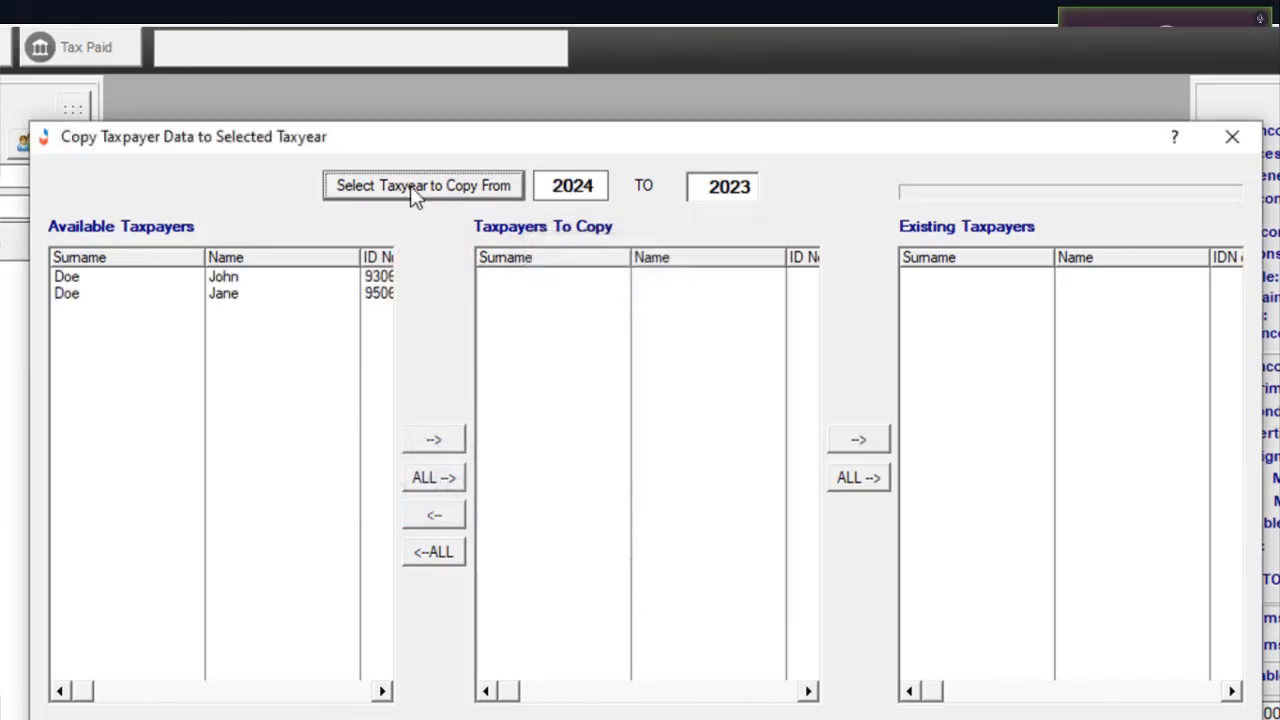
- Add the second available taxpayer to the list to copy and copy that taxpayer's data into 2023
click(88, 280)
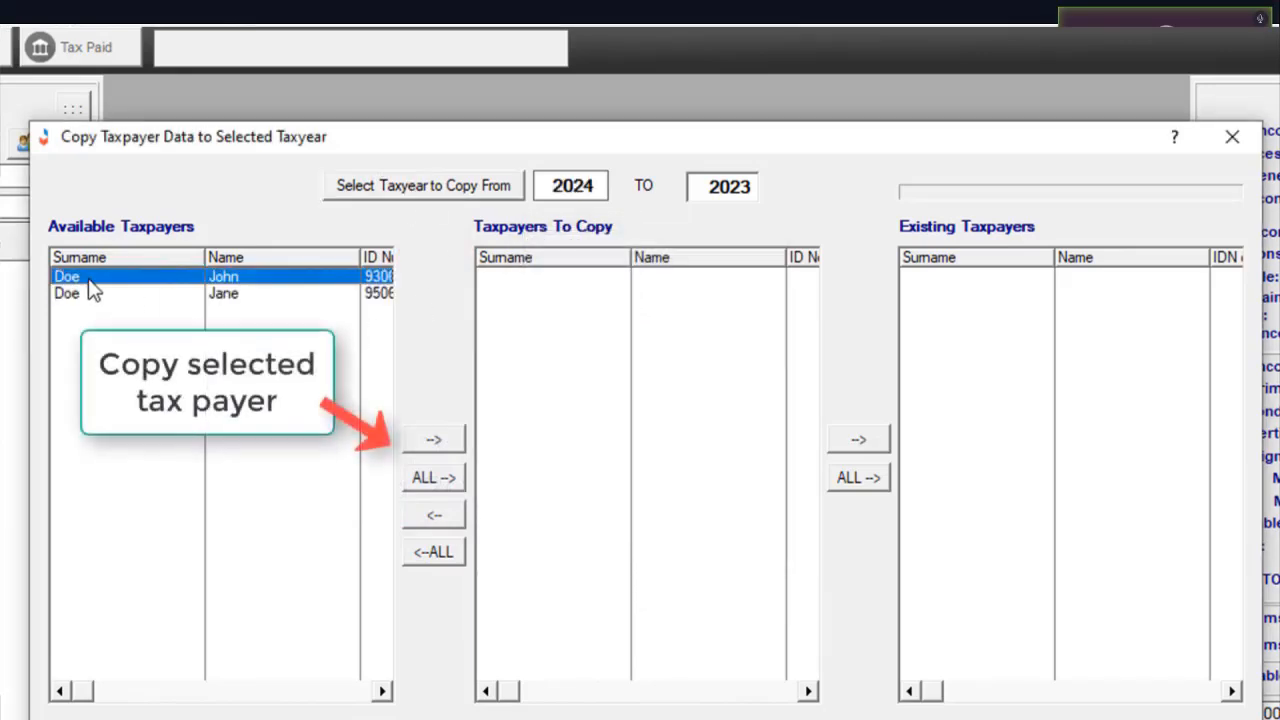
click(114, 295)
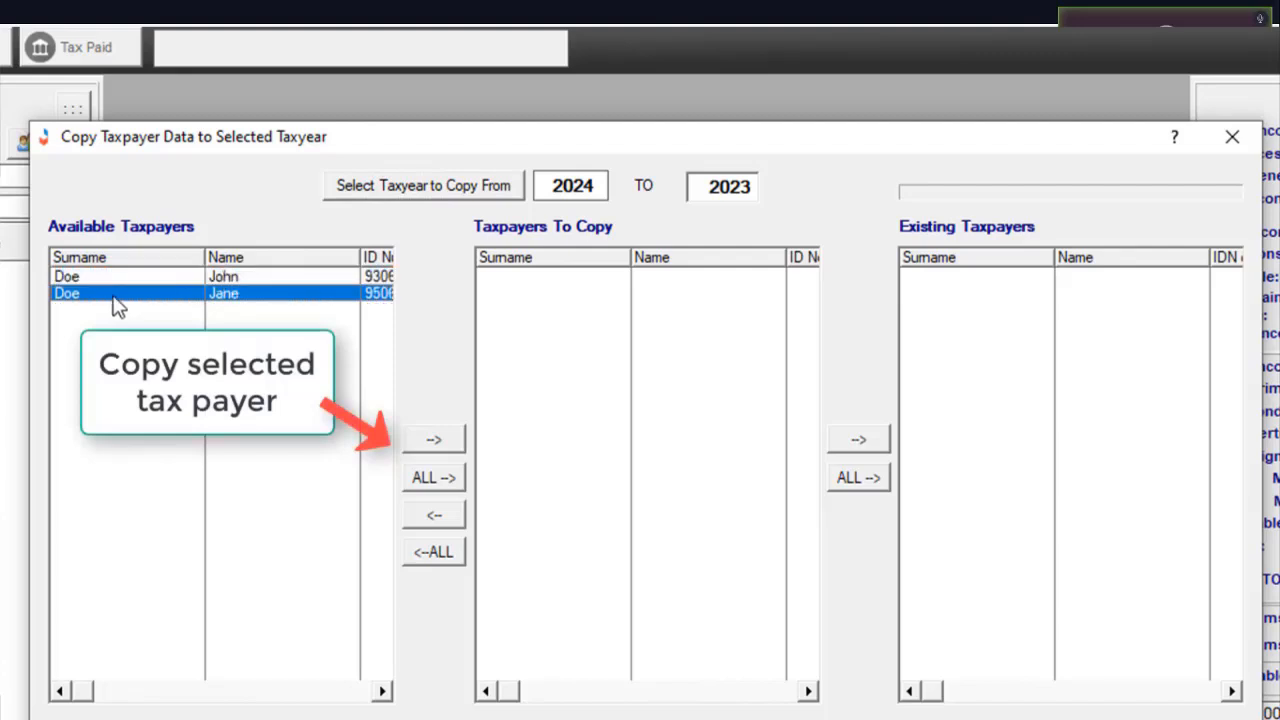
click(434, 441)
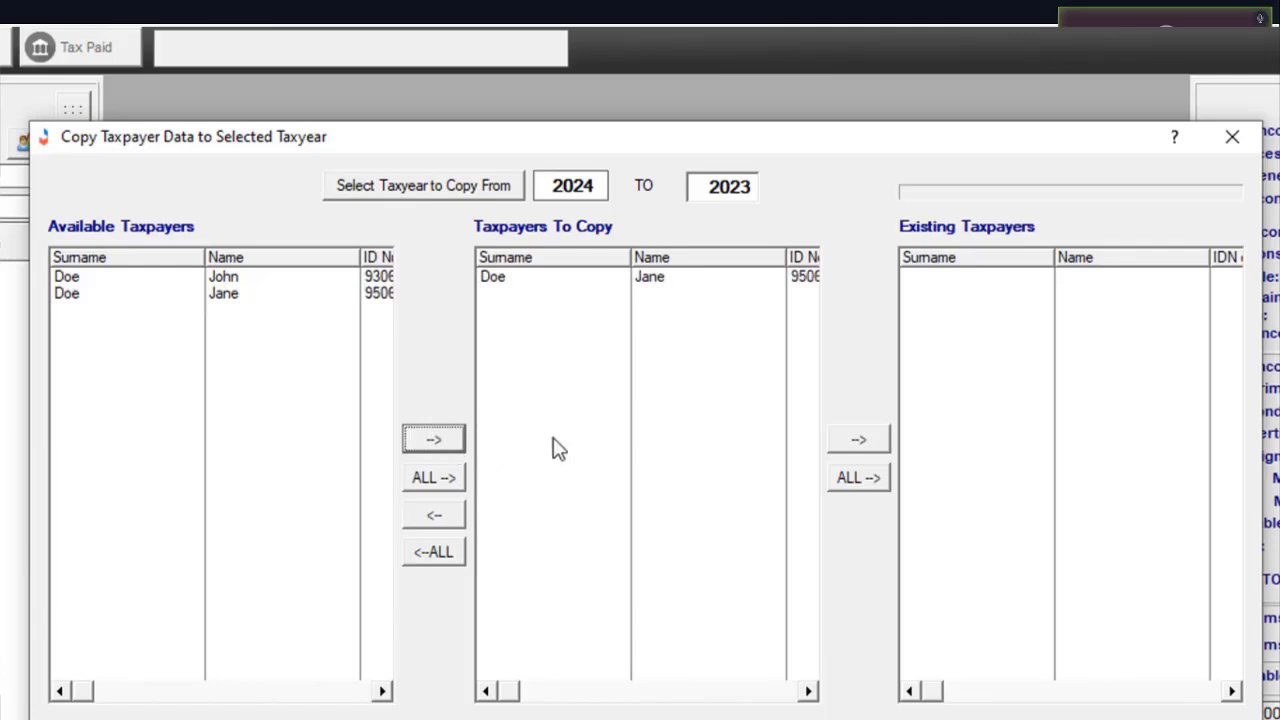
click(855, 445)
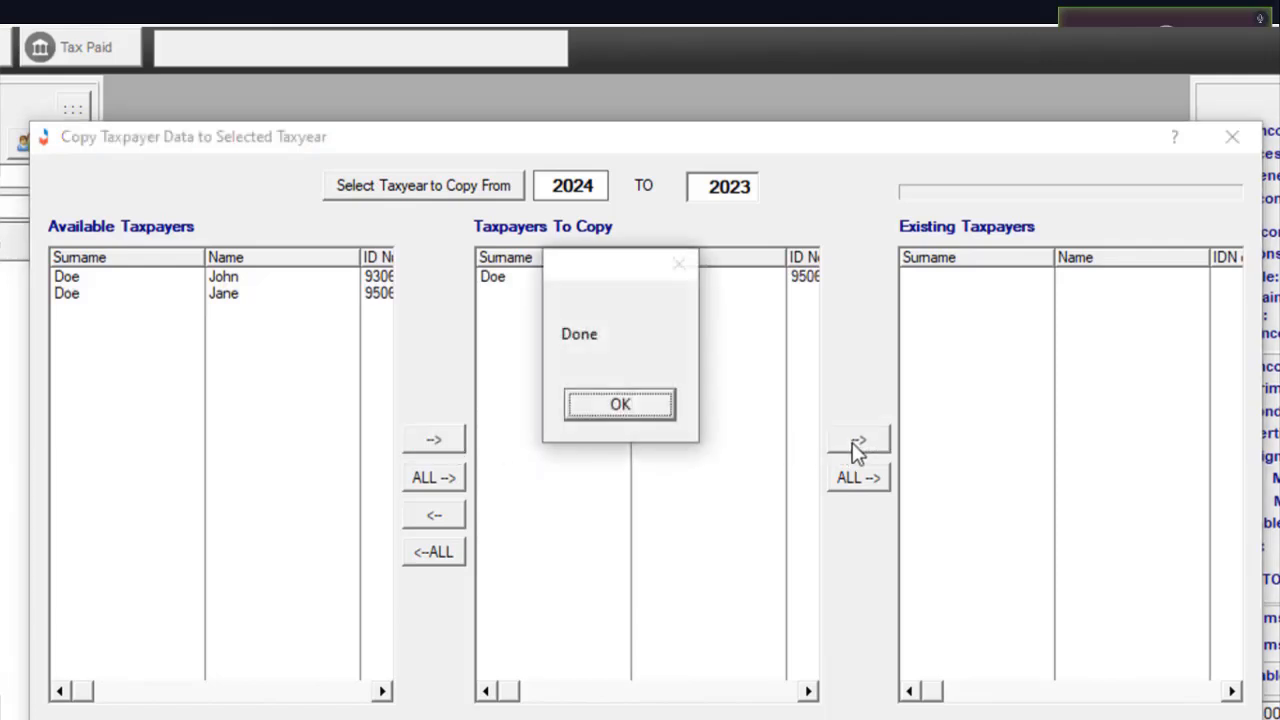
click(648, 409)
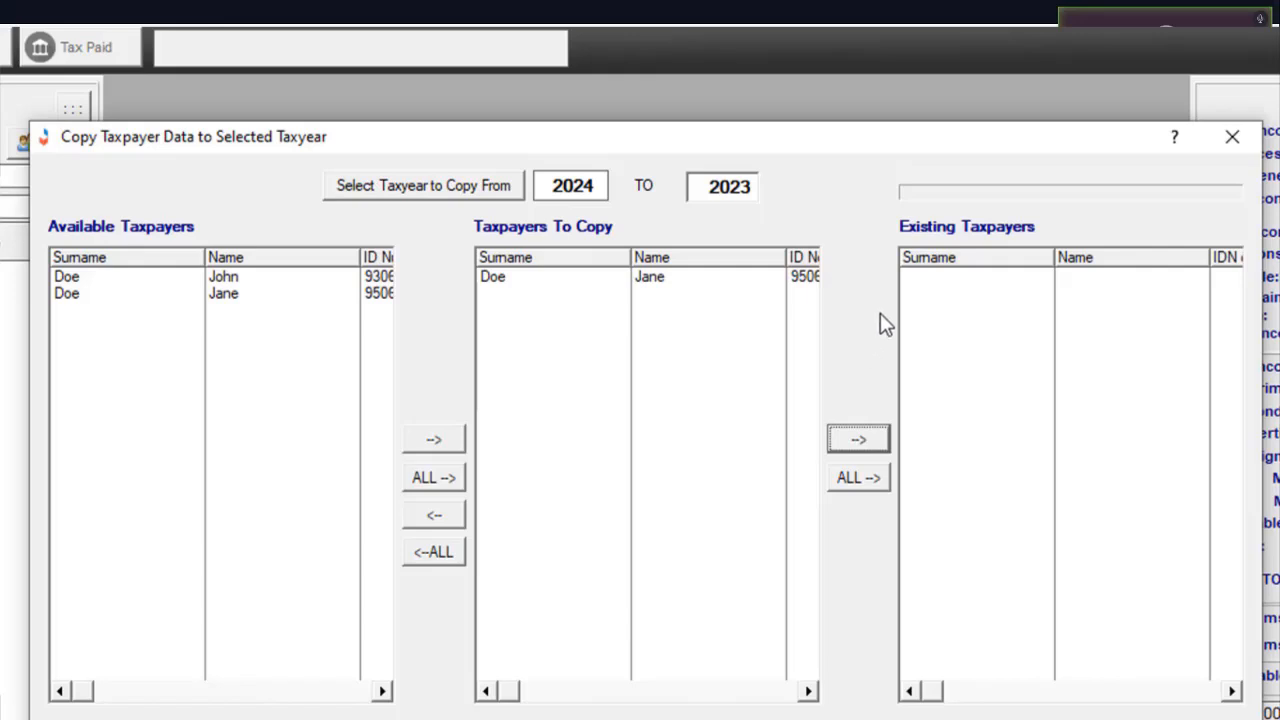
- Add all available 2024 taxpayers to the list to copy and copy the whole list into 2023
click(437, 480)
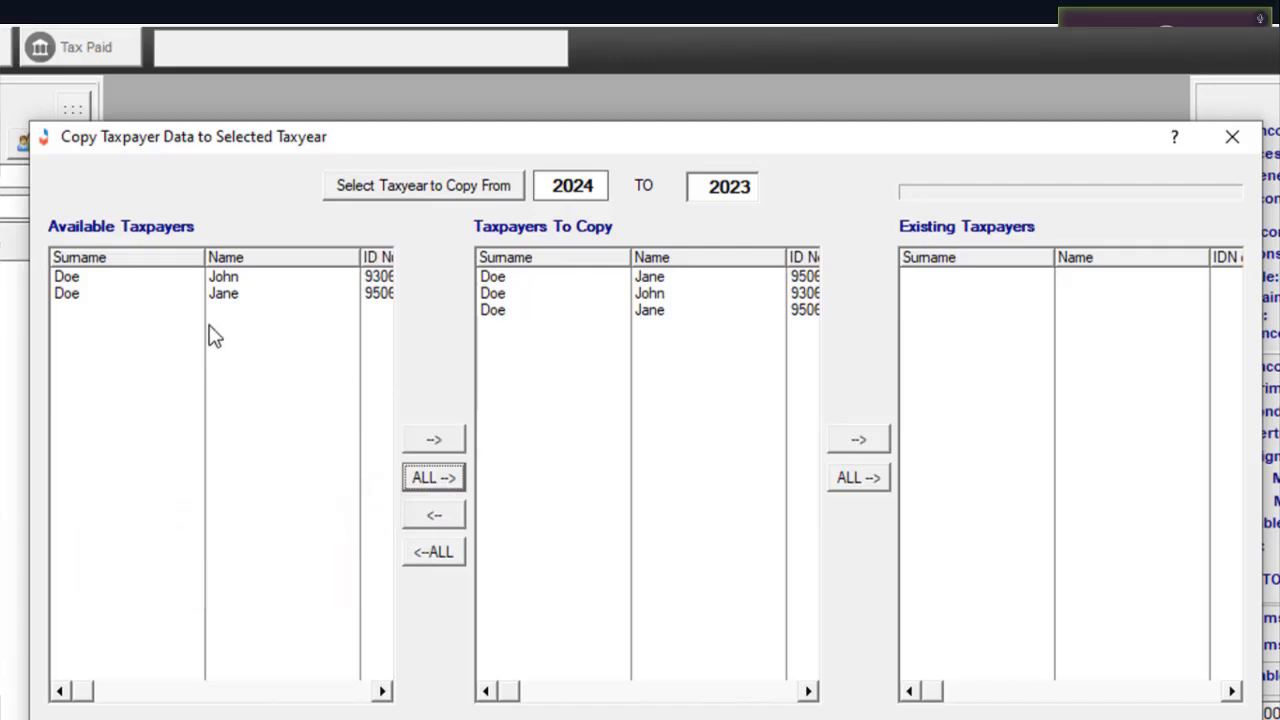
click(857, 477)
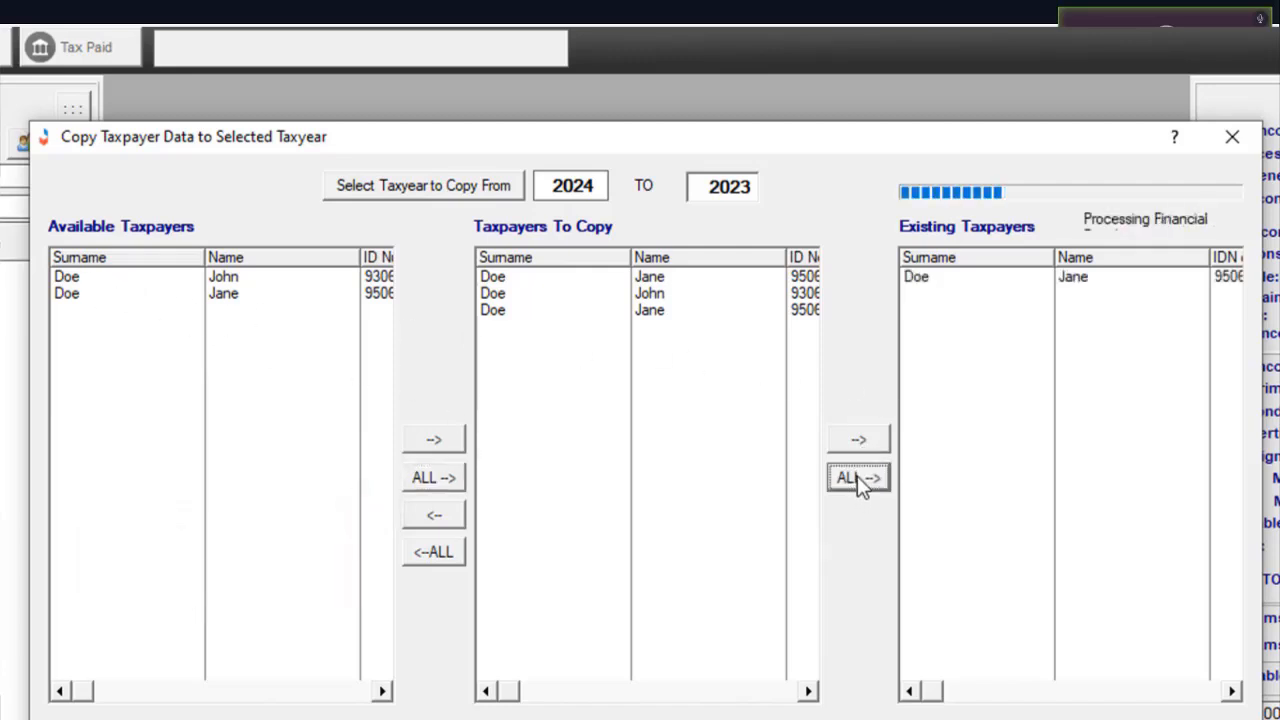
click(630, 405)
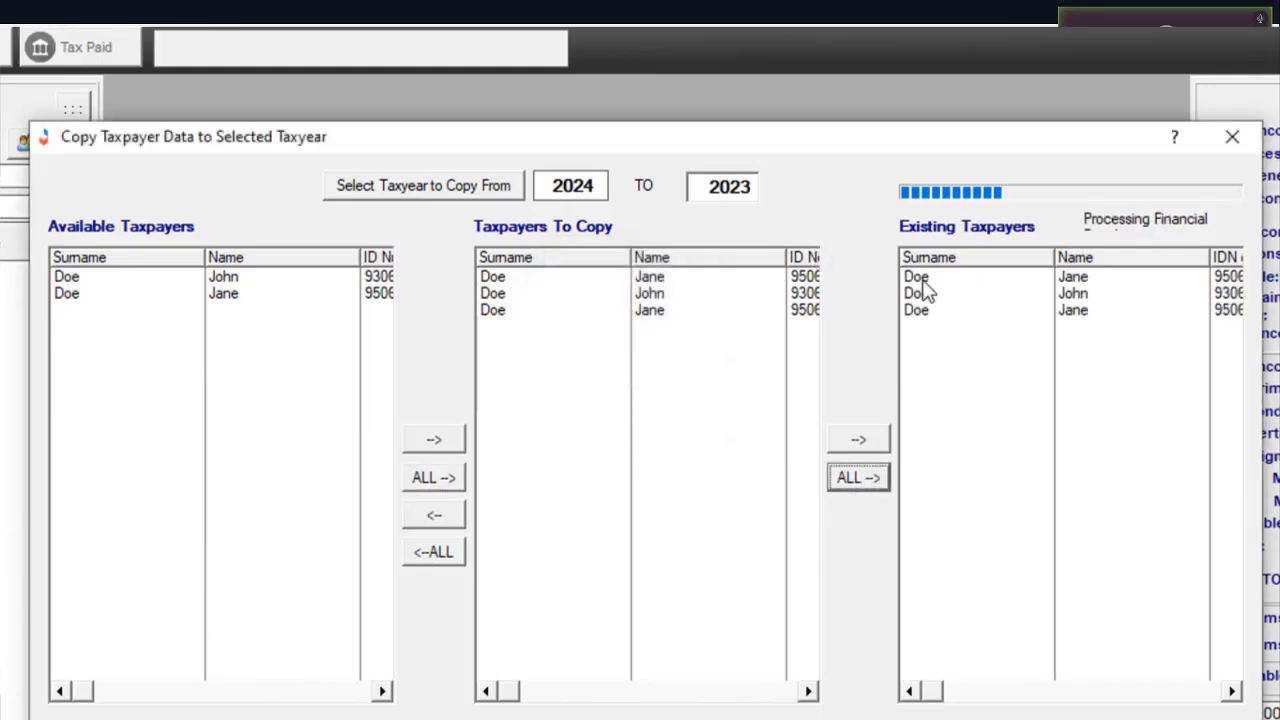
- Look over the copied taxpayers, close the copy window and reload the 2023 tax year to refresh the taxpayer list
click(531, 280)
click(533, 312)
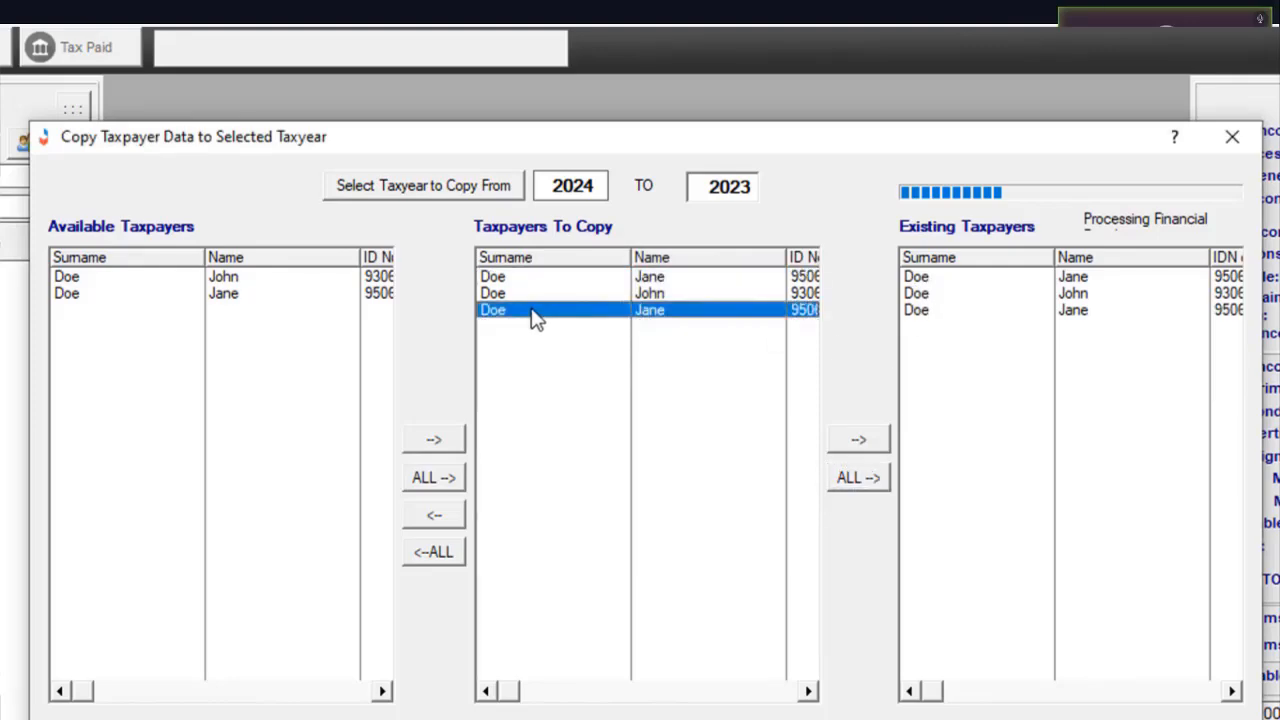
click(550, 296)
click(560, 278)
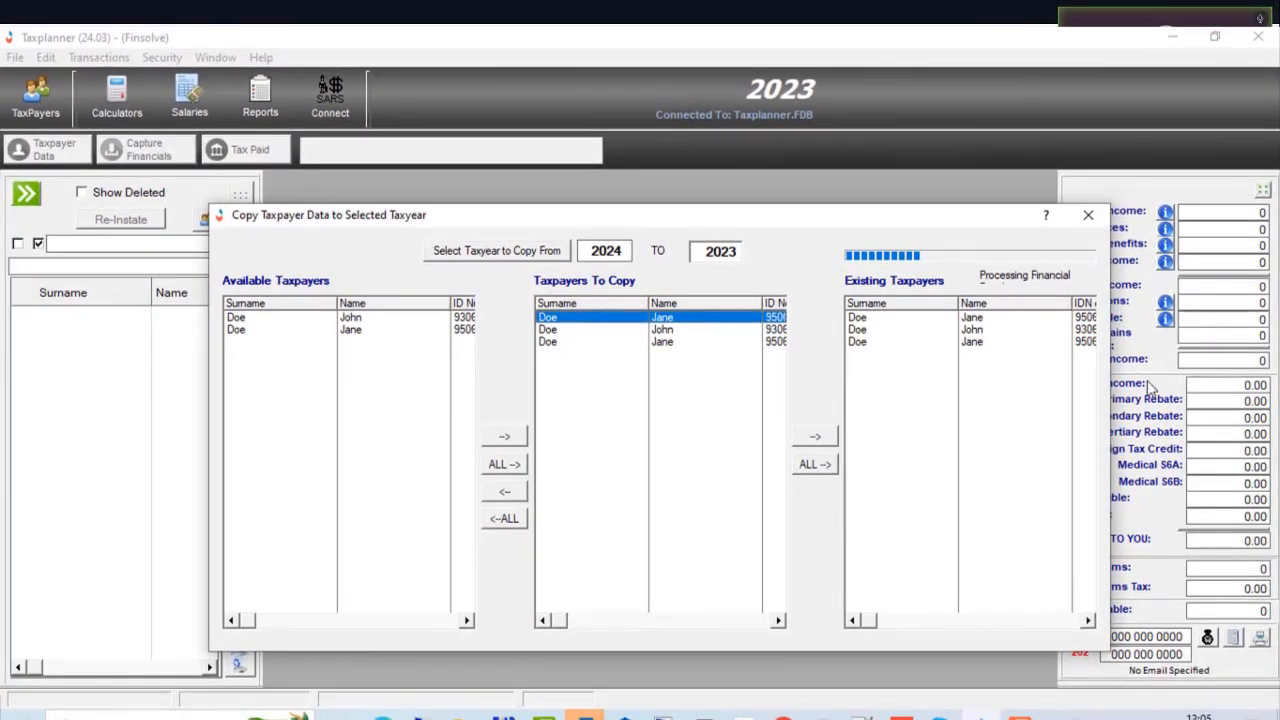
click(1088, 215)
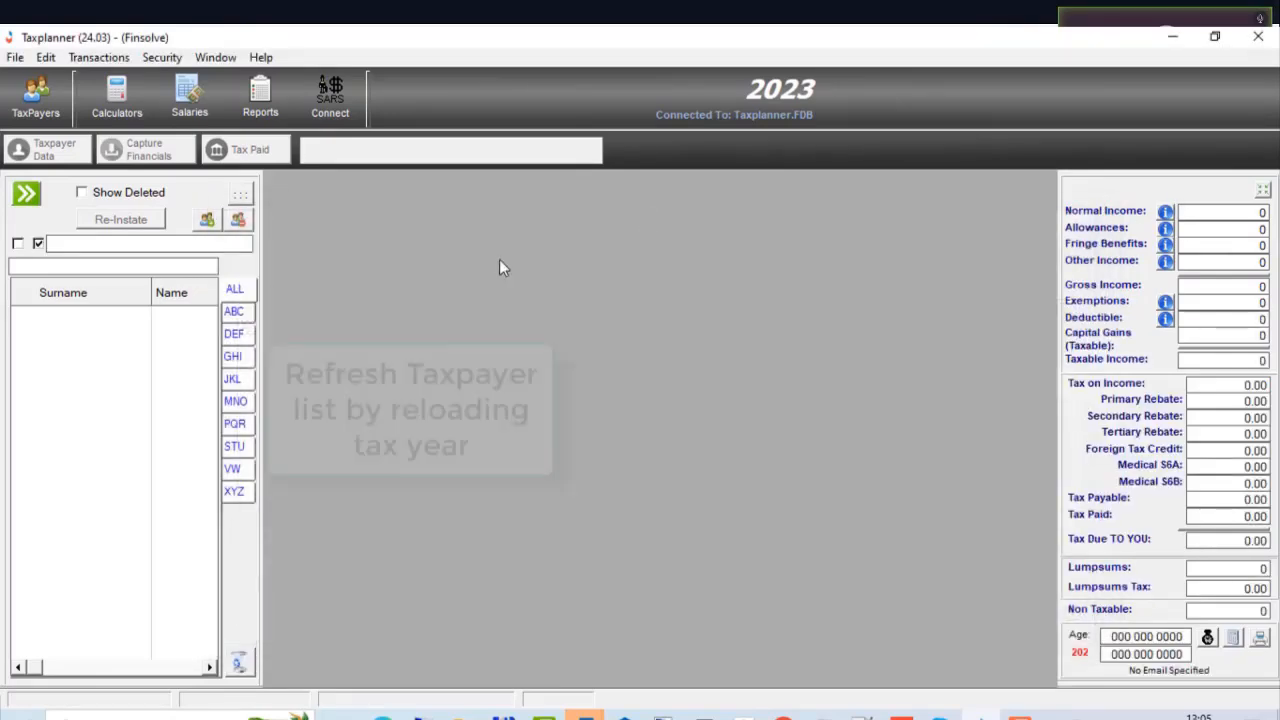
click(780, 90)
click(672, 344)
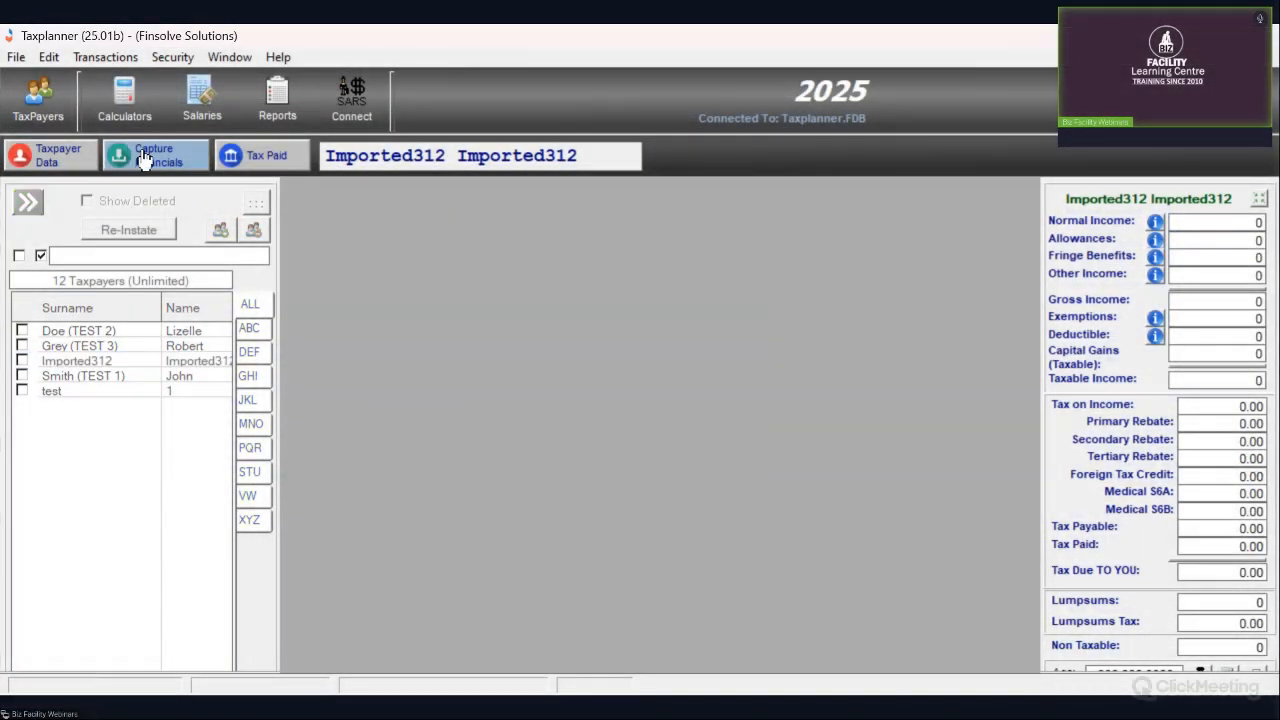
- Open financial capture for taxpayer Imported312 in 2025, refresh the source documents and close it again
click(145, 160)
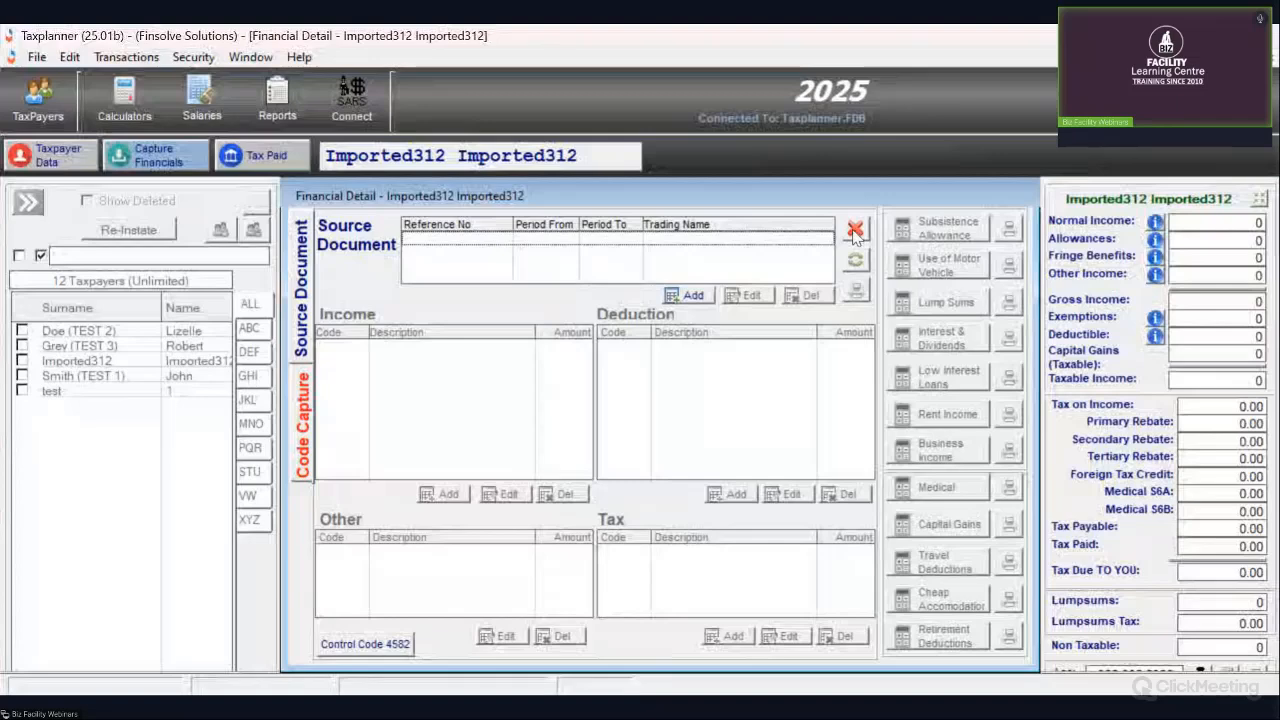
click(855, 262)
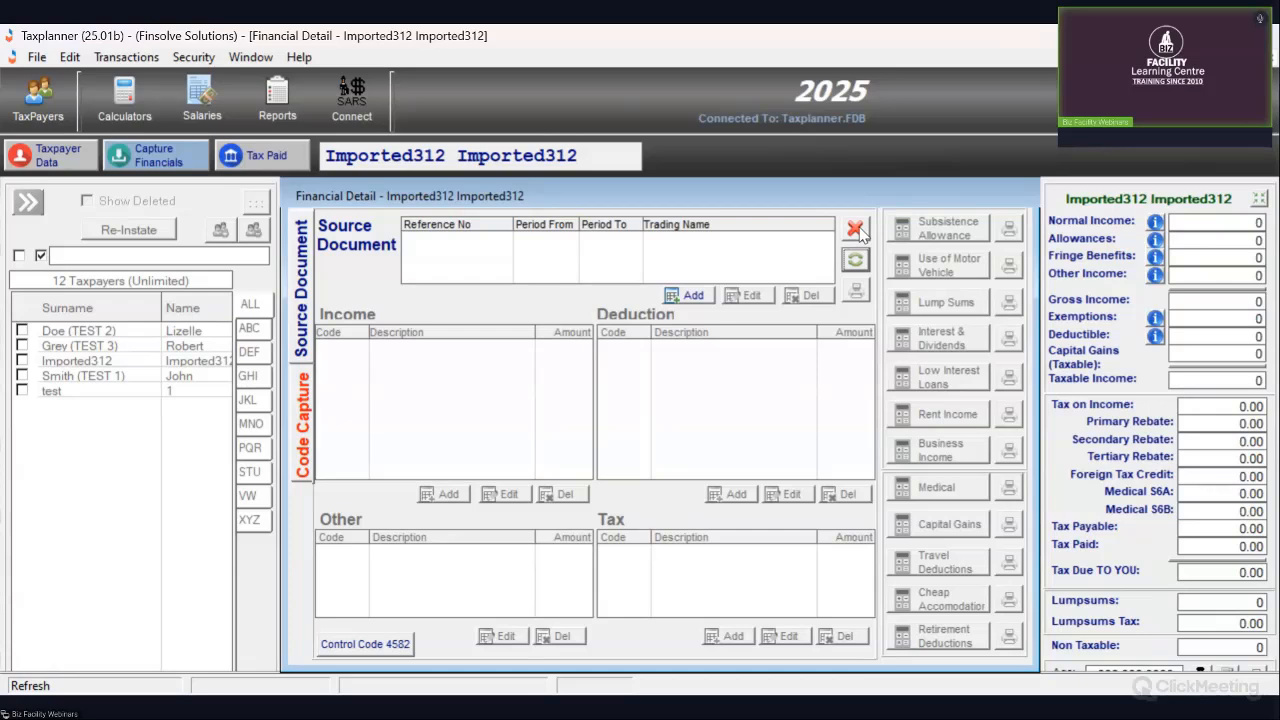
click(859, 225)
- Review the source documents, income and deductions captured for the TEST 2 taxpayer, and close the financial detail
click(213, 343)
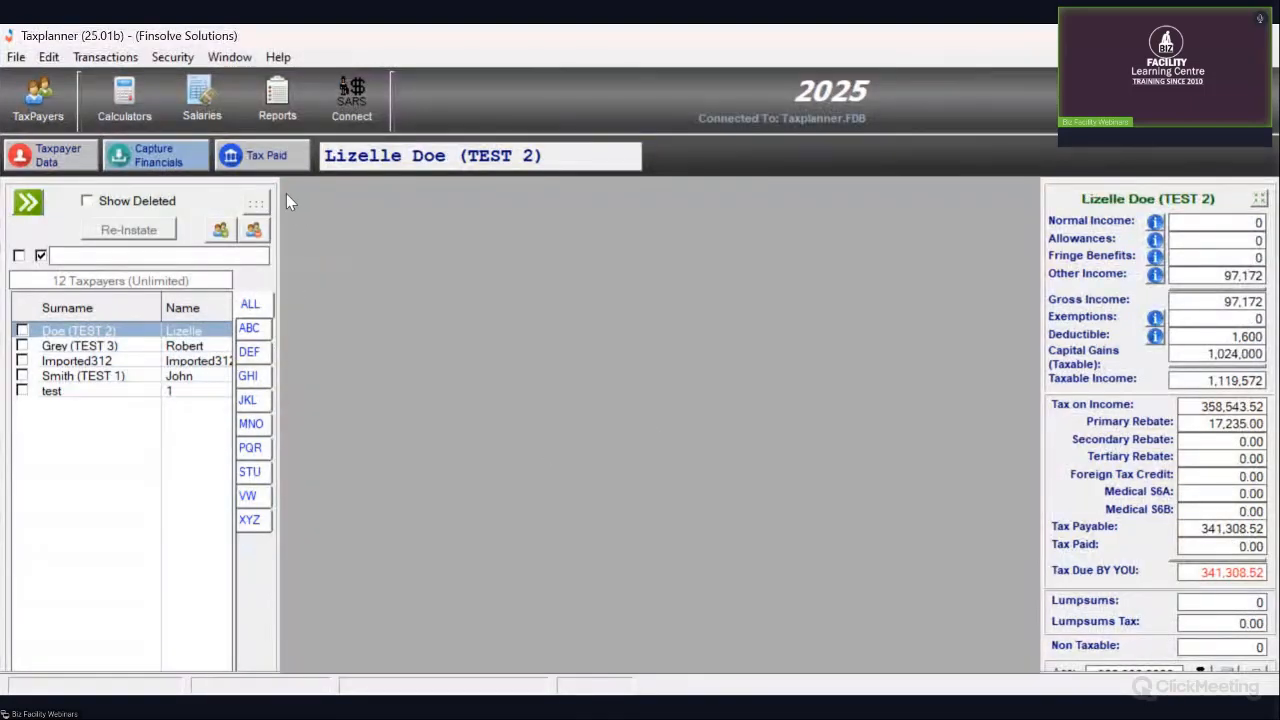
click(176, 167)
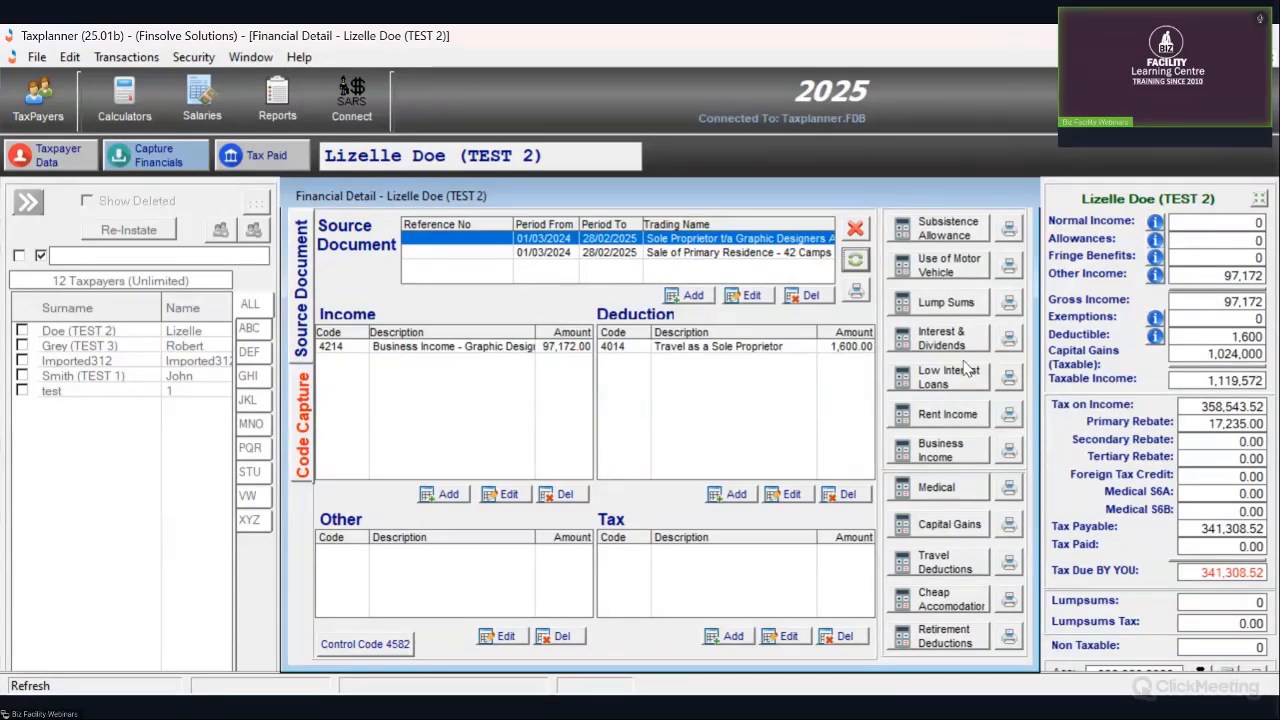
click(856, 232)
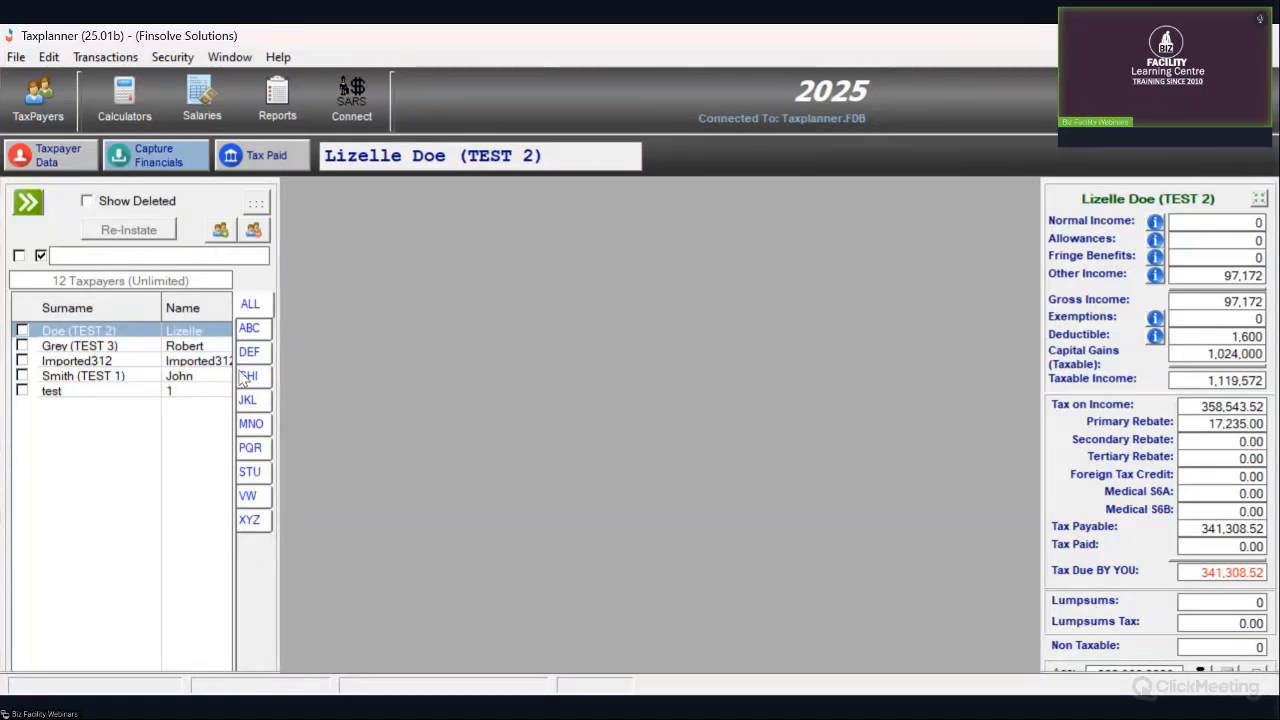
- Open financial capture for the TEST 1 taxpayer and view the code 3601 salary income entry in edit mode
click(88, 374)
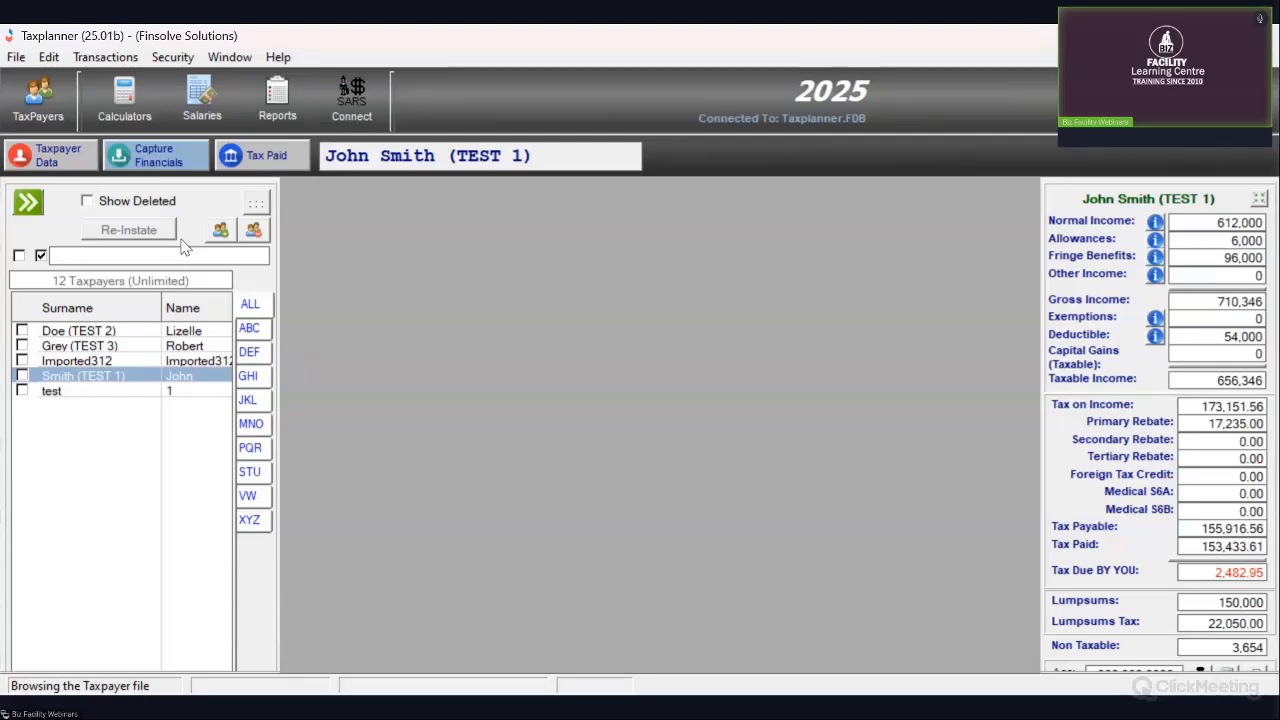
click(188, 155)
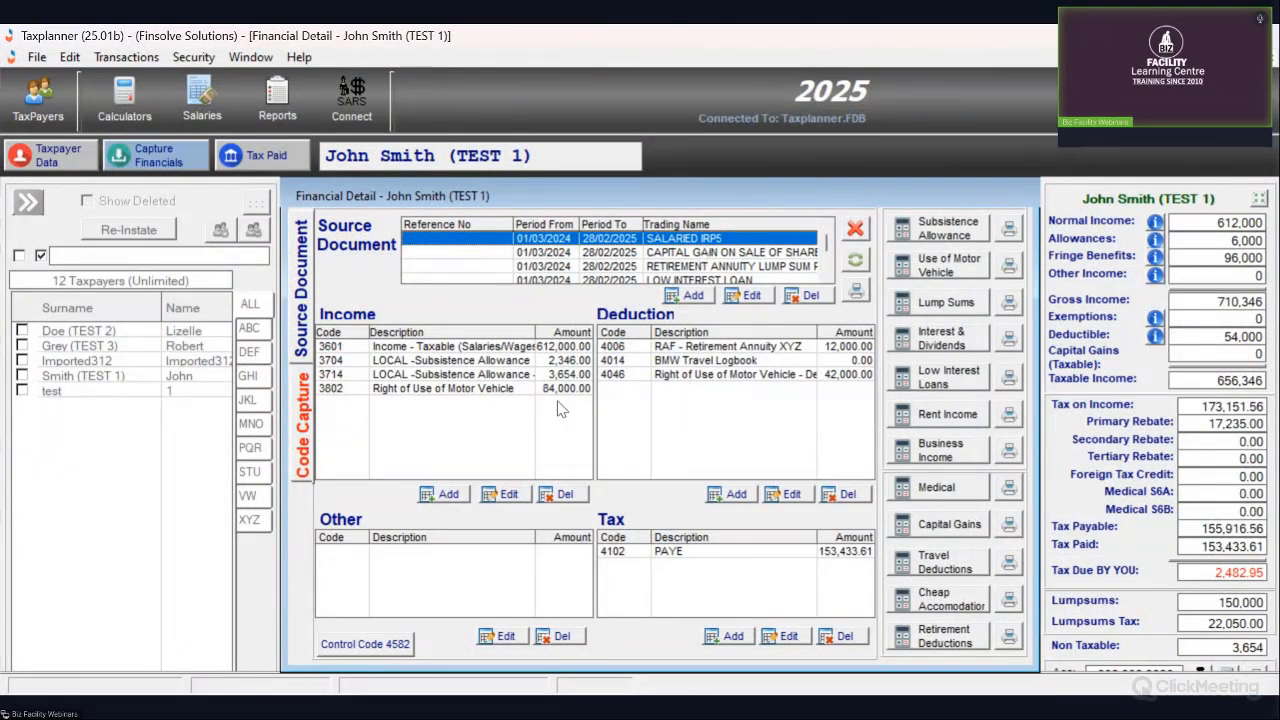
click(527, 348)
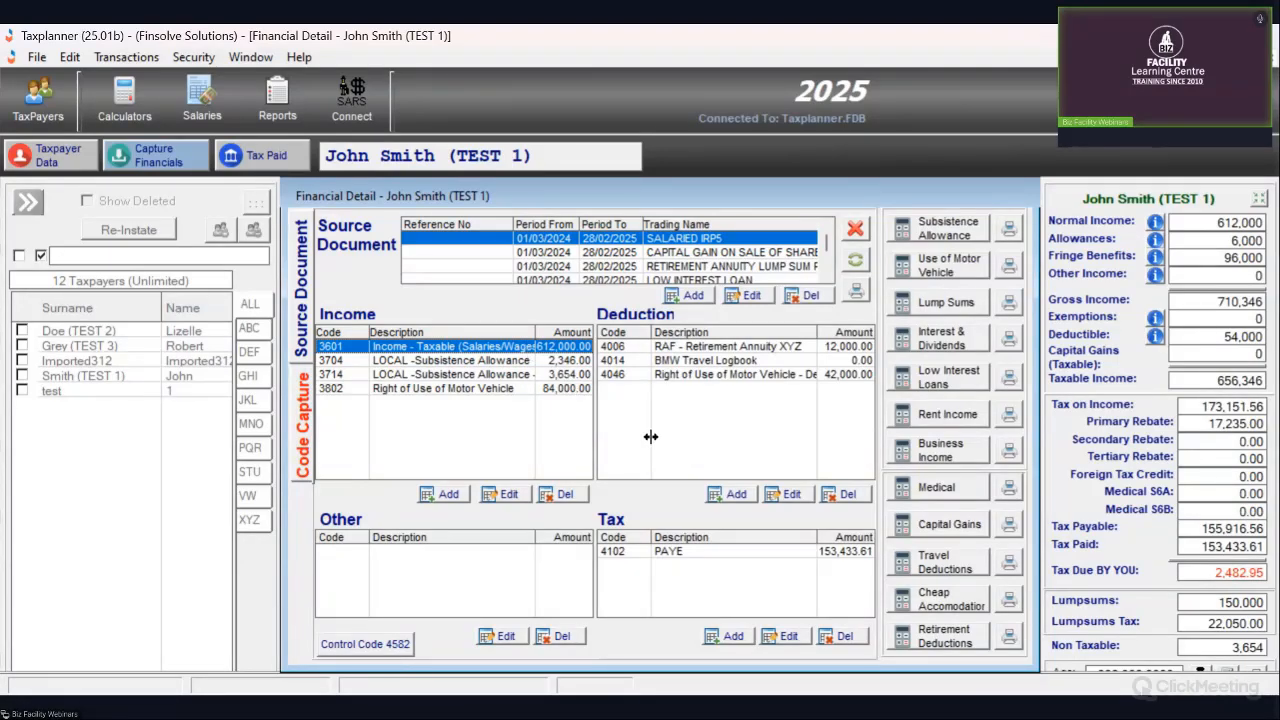
click(502, 503)
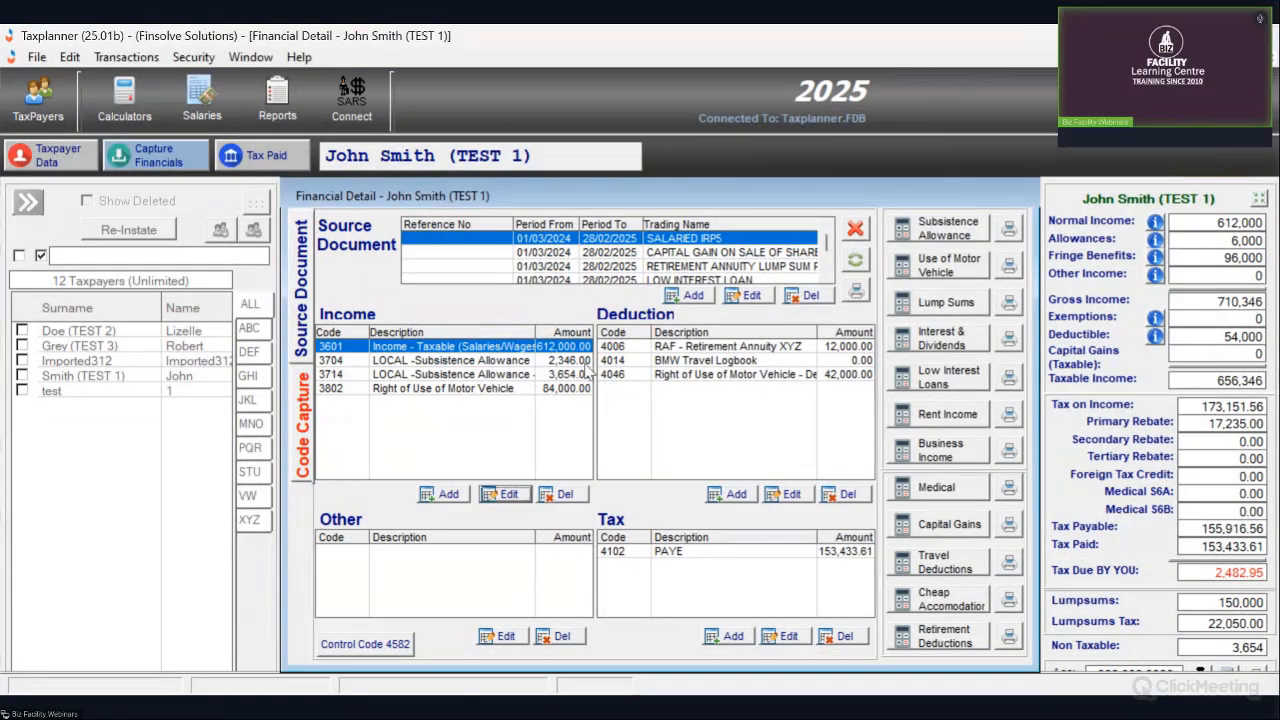
- Open the code 3704 local subsistence allowance income entry for editing in the SALARIED IRP5 document
click(505, 362)
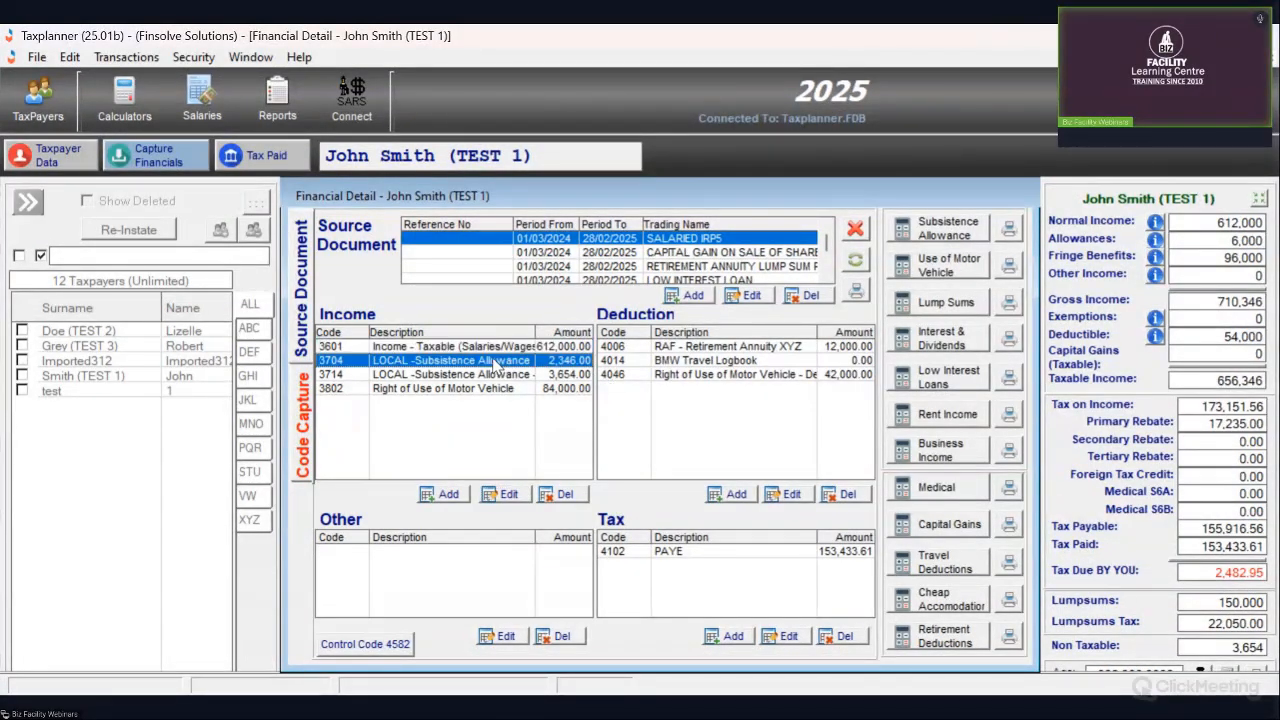
click(509, 494)
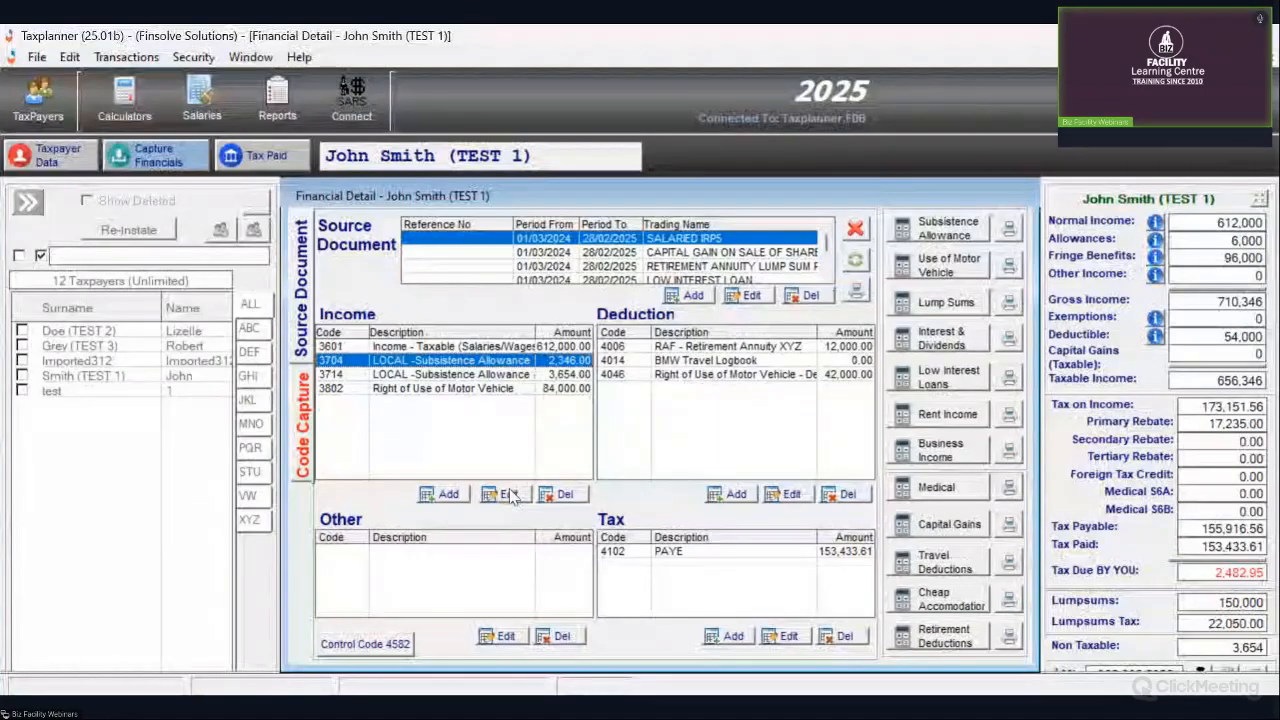
click(509, 494)
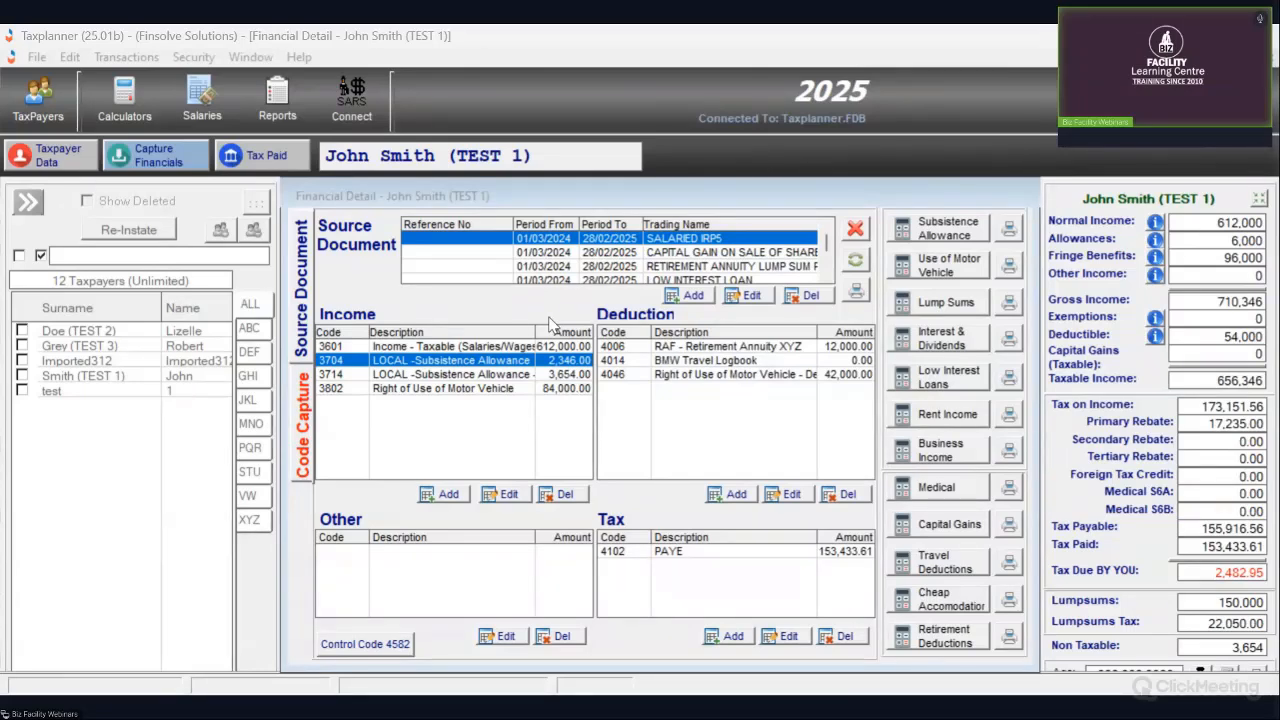
- Review the Subsistence Allowance calculator for the SALARIED IRP5 document
click(933, 228)
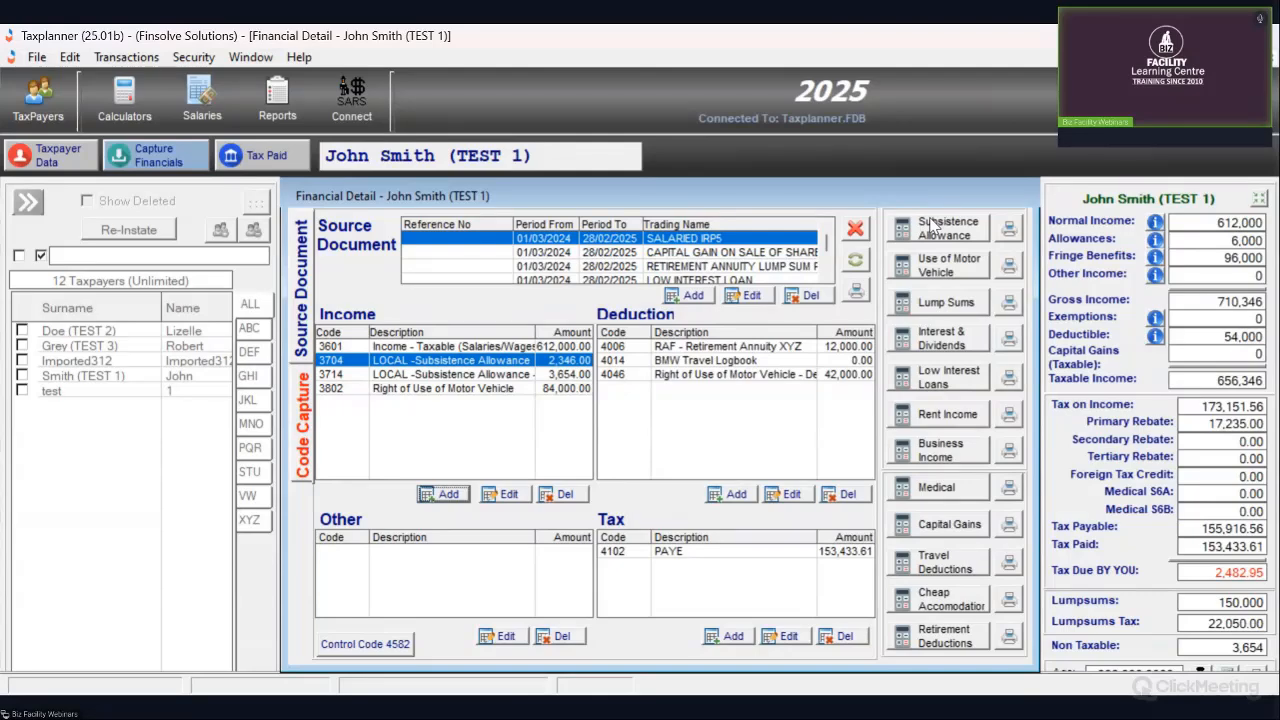
click(933, 228)
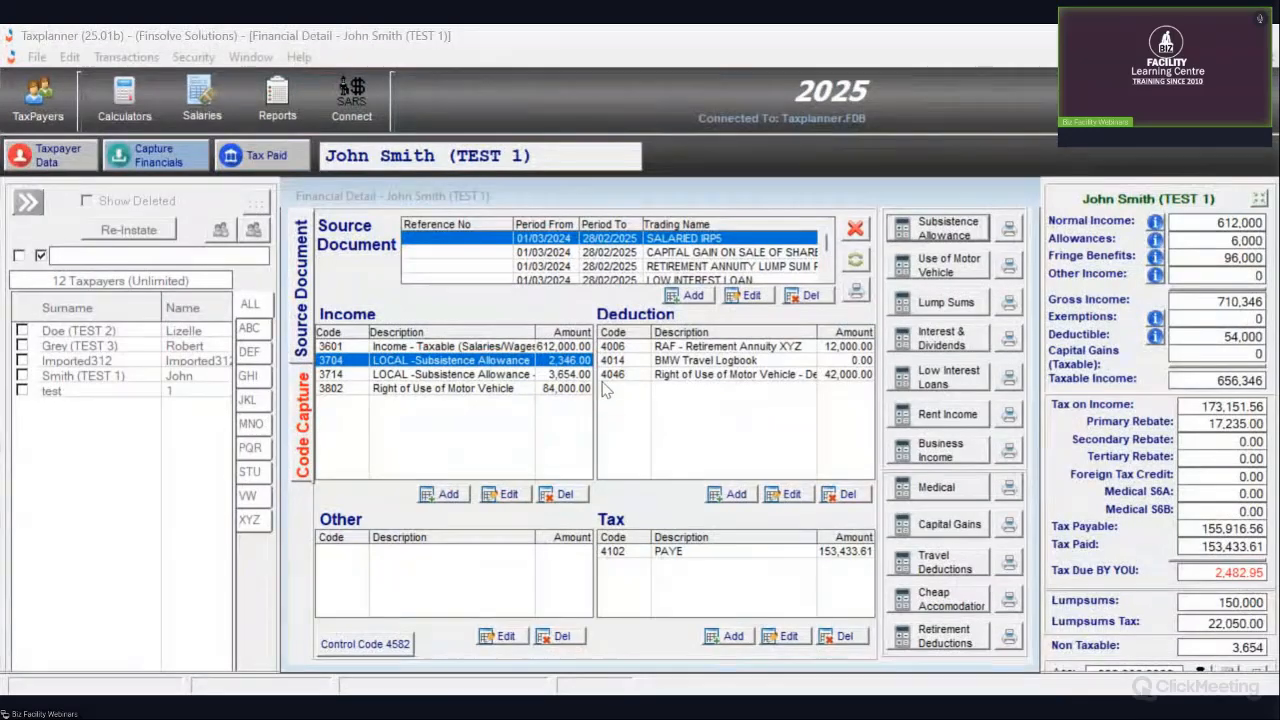
click(806, 581)
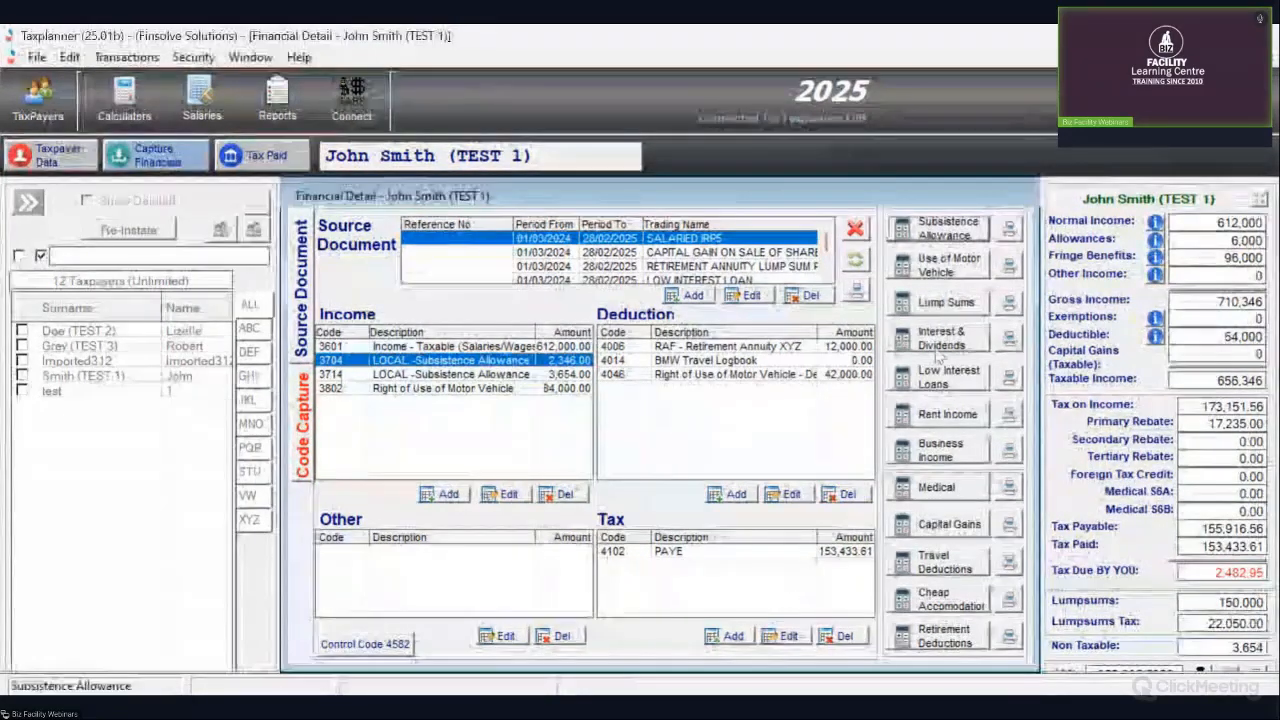
click(950, 234)
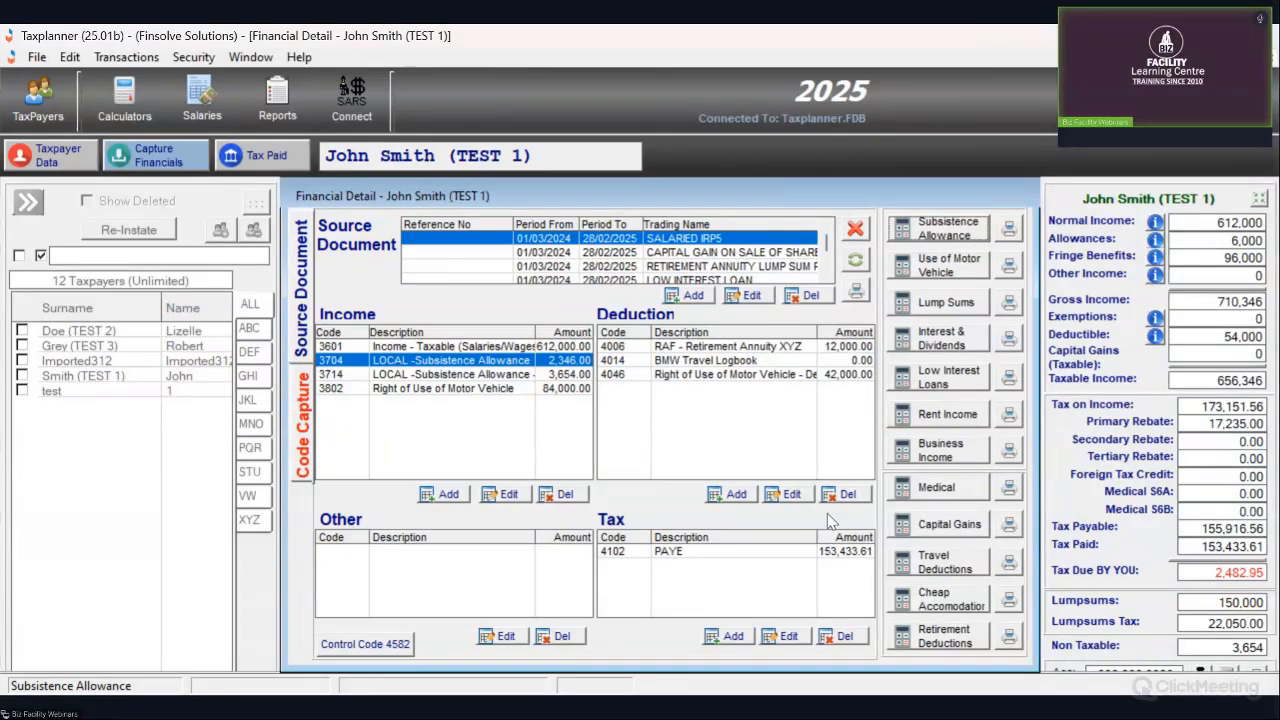
- View the blank form for adding a vehicle in the Use of Motor Vehicle calculator, and cancel it
click(910, 266)
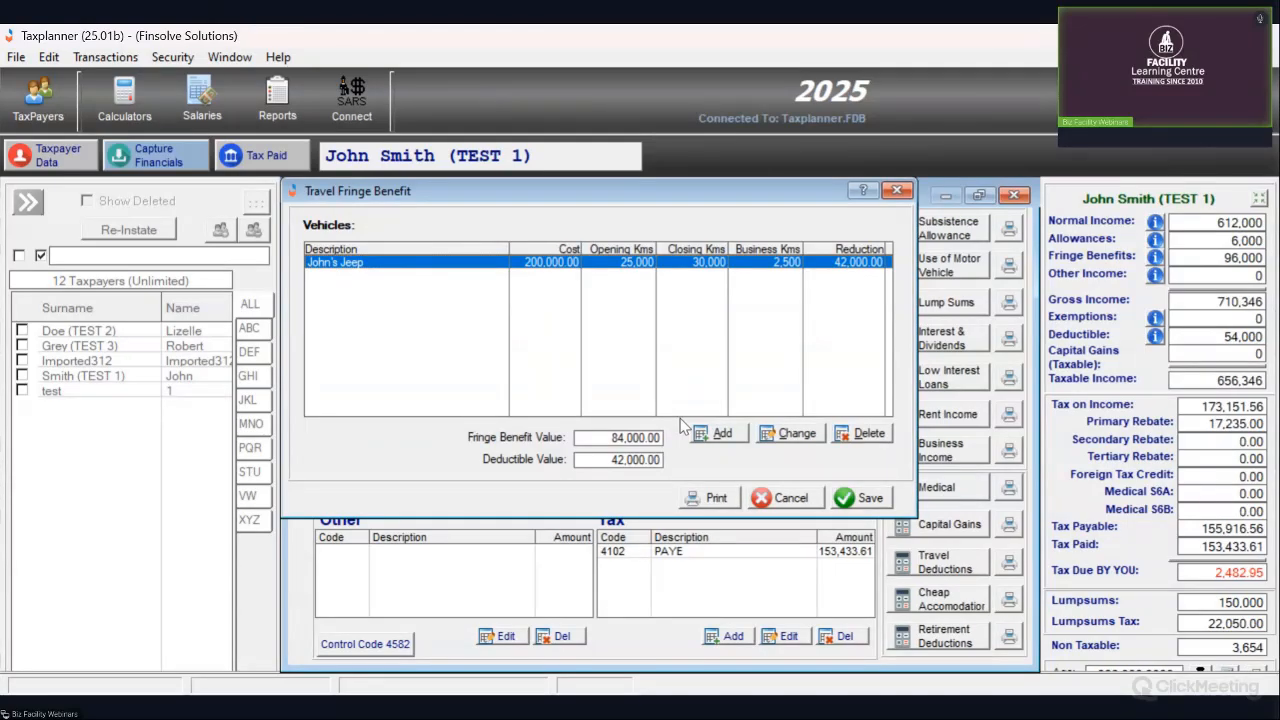
click(702, 432)
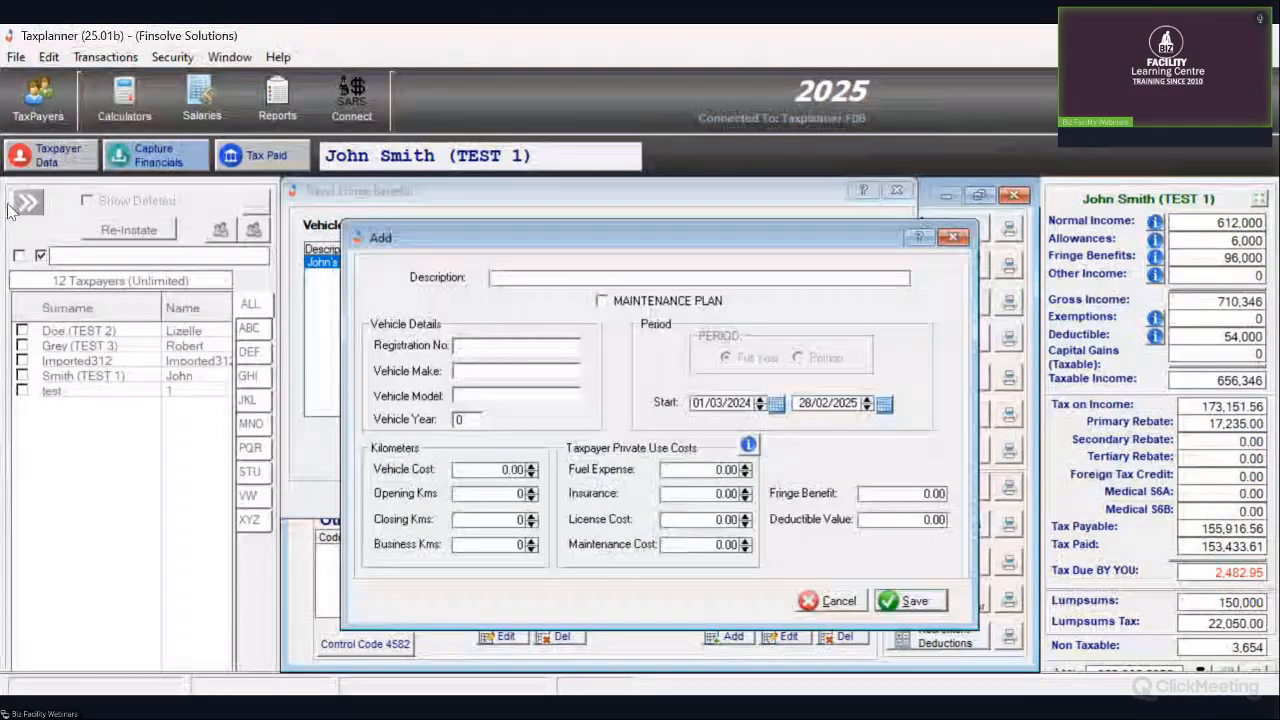
click(555, 277)
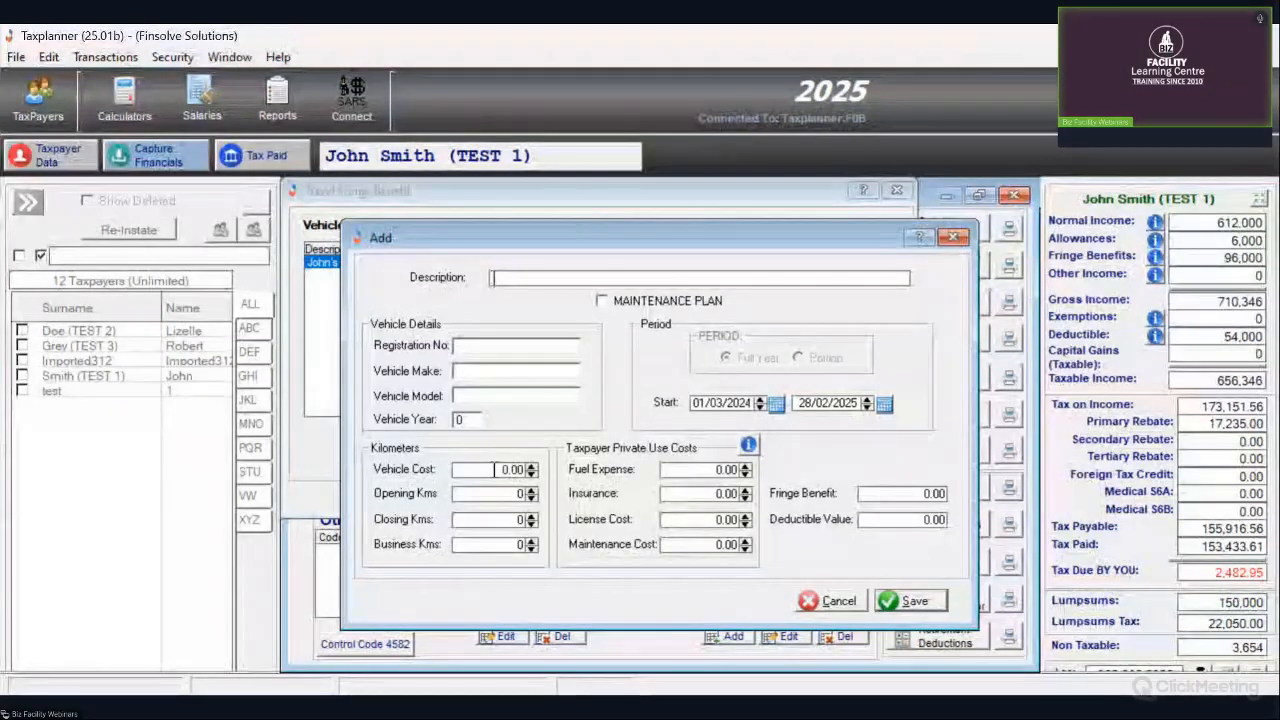
click(493, 469)
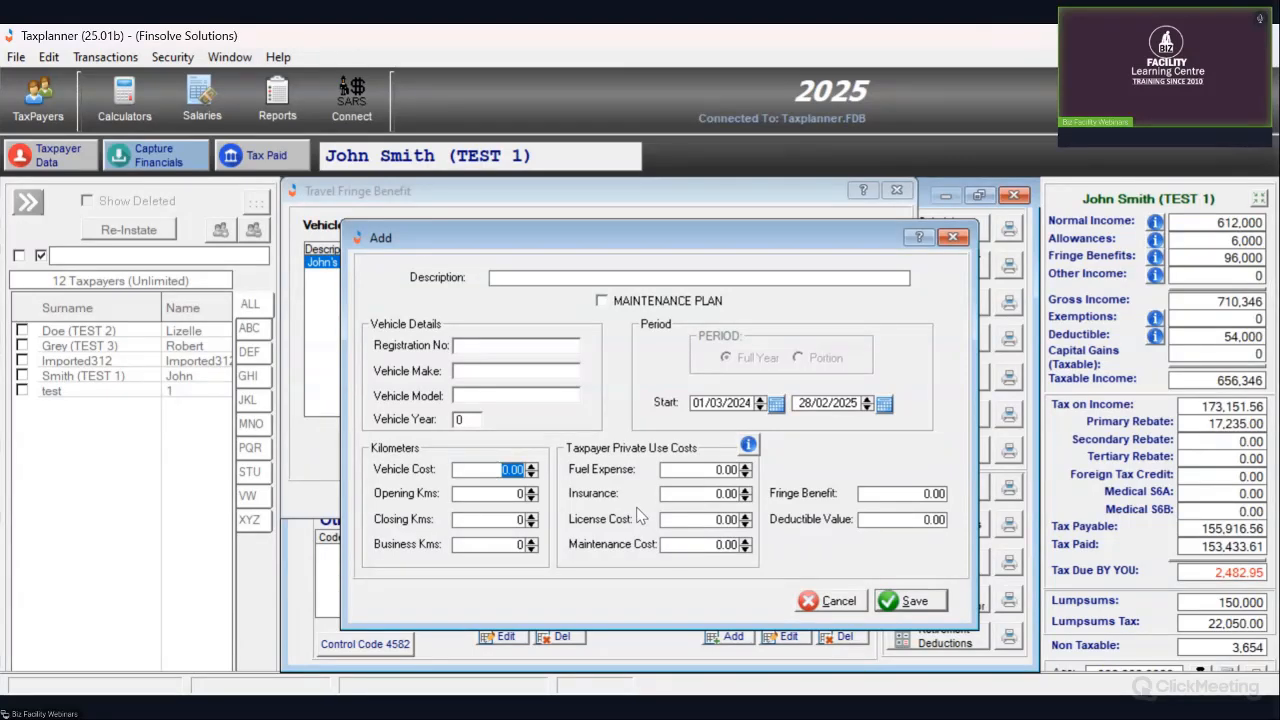
click(832, 601)
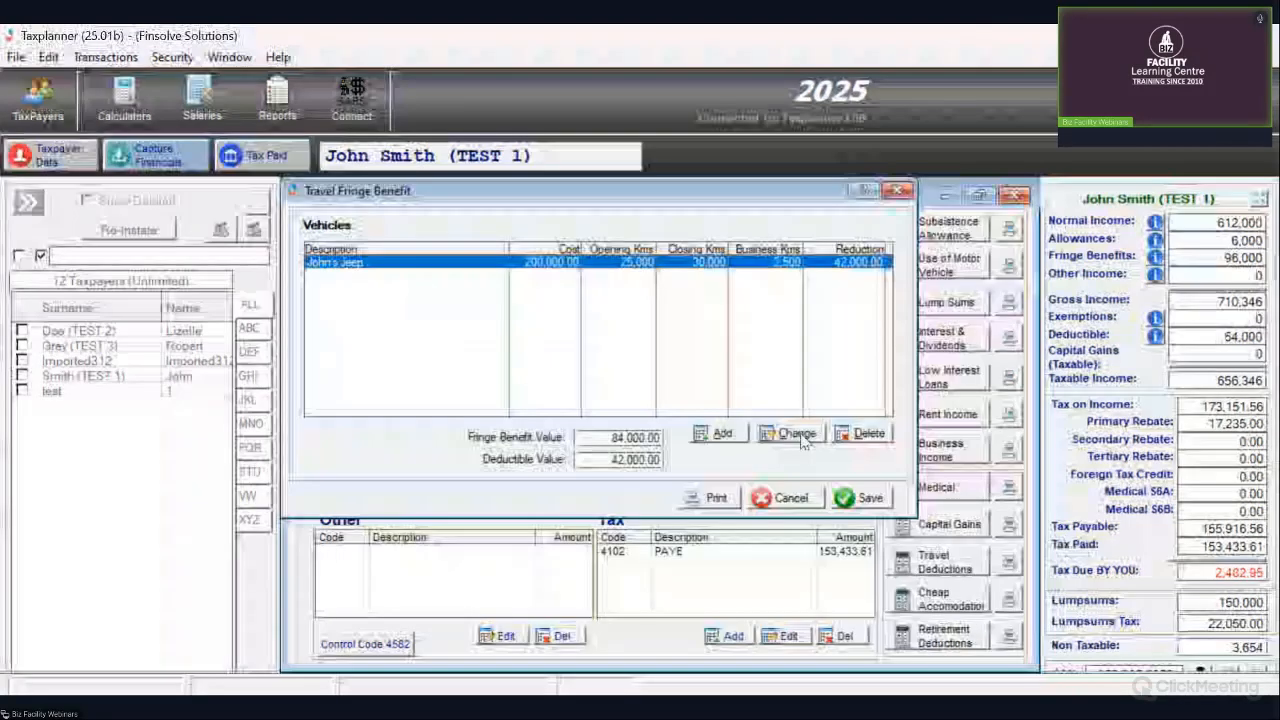
- Review the vehicle cost and fringe benefit in the existing Jeep's record, and save the record
click(798, 436)
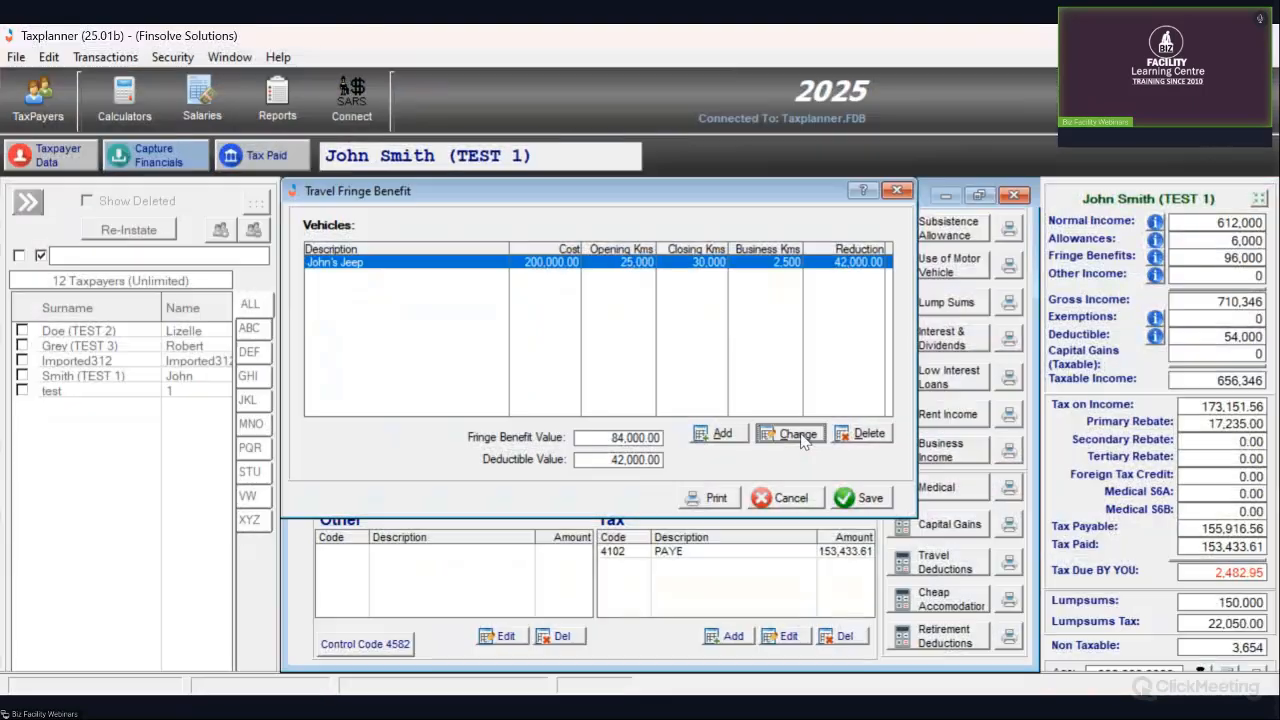
click(469, 469)
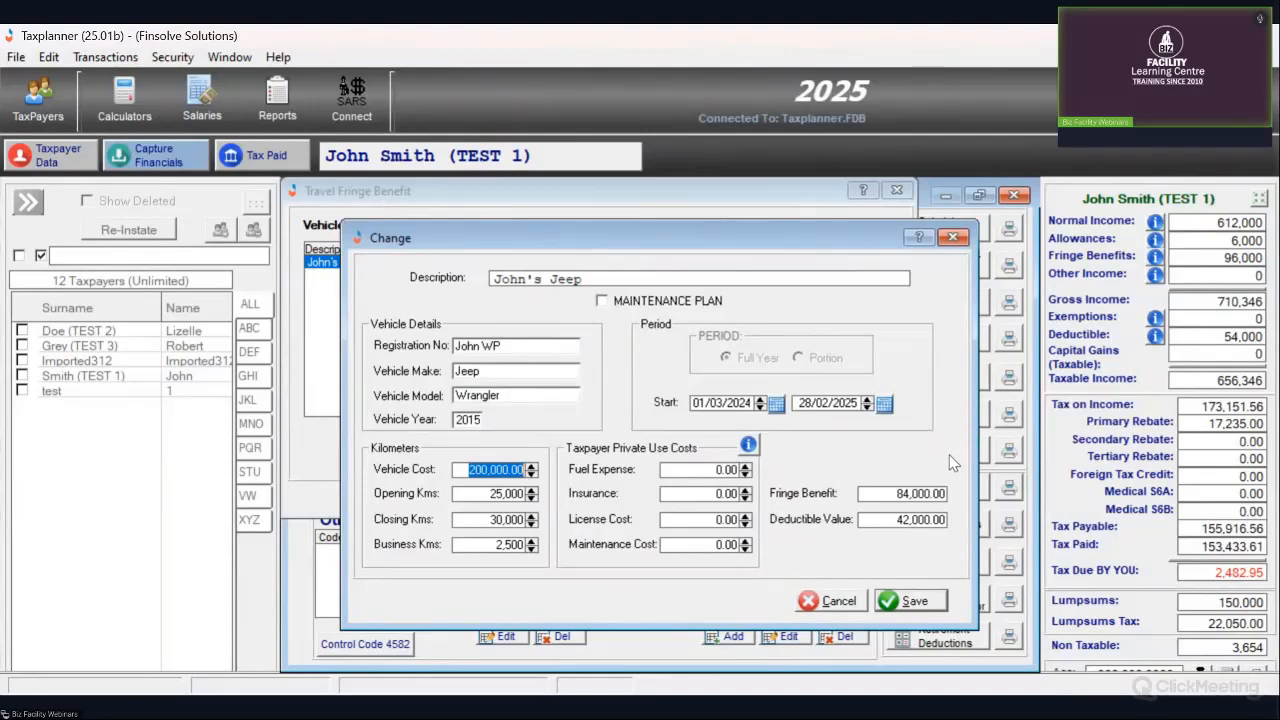
drag(878, 493, 958, 484)
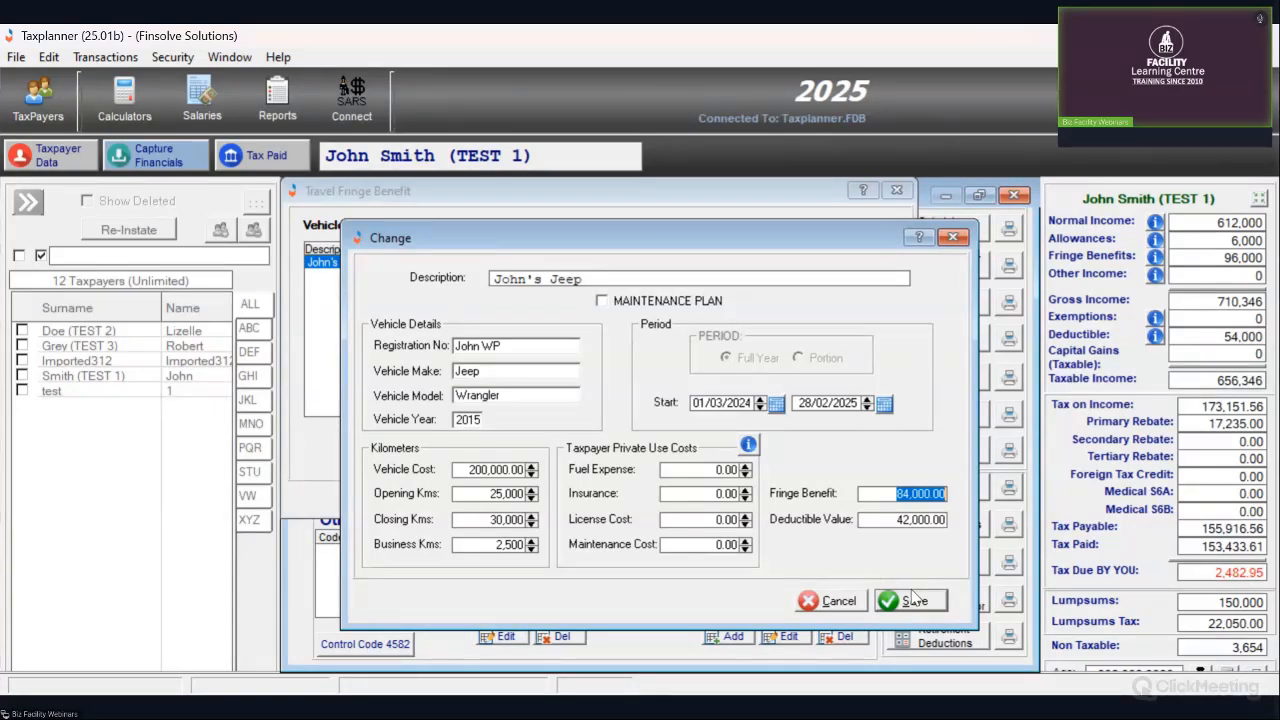
click(913, 600)
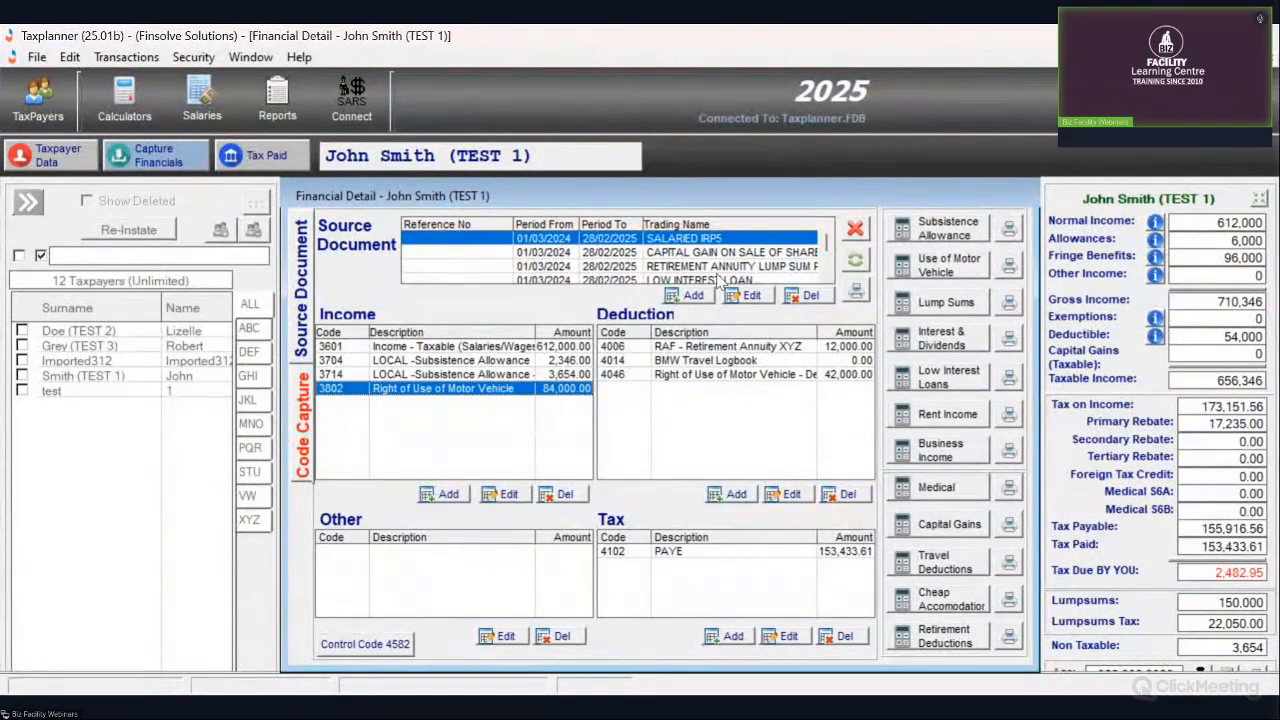
- Review the Lump Sums calculator for the retirement annuity lump sum document and the Low Interest Loans calculator for the LOW INTEREST LOAN document
click(755, 267)
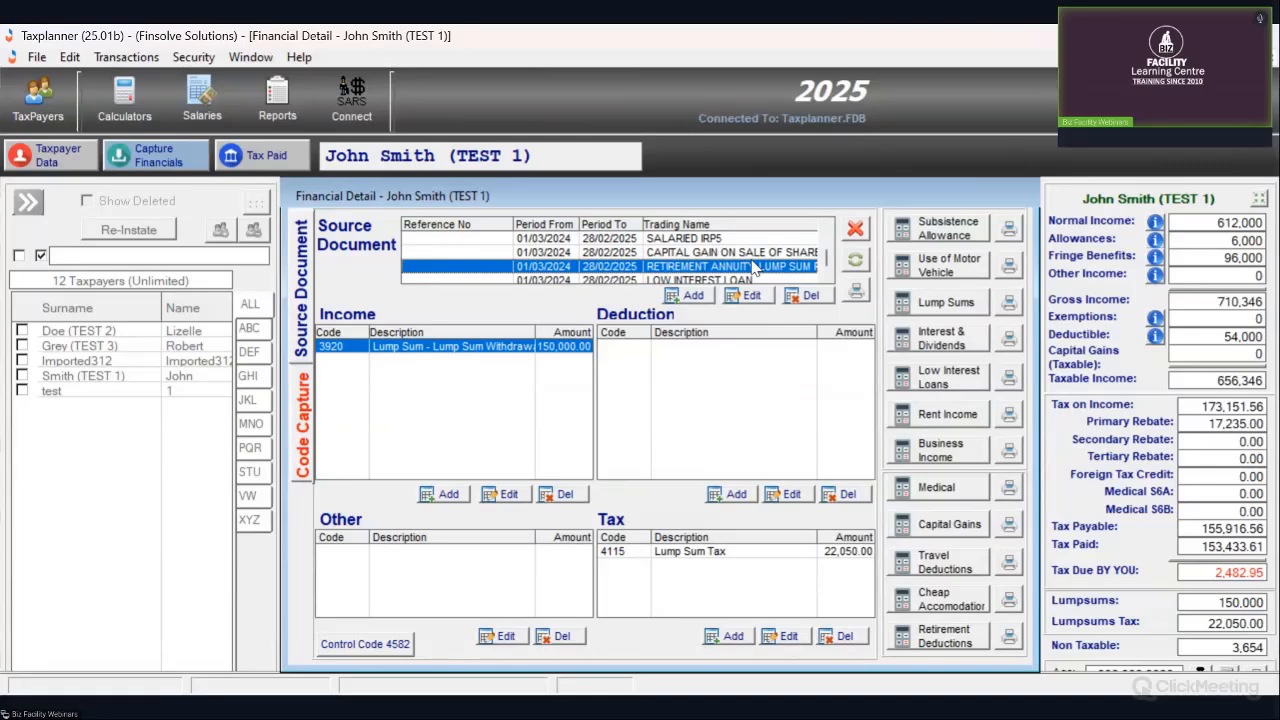
click(946, 302)
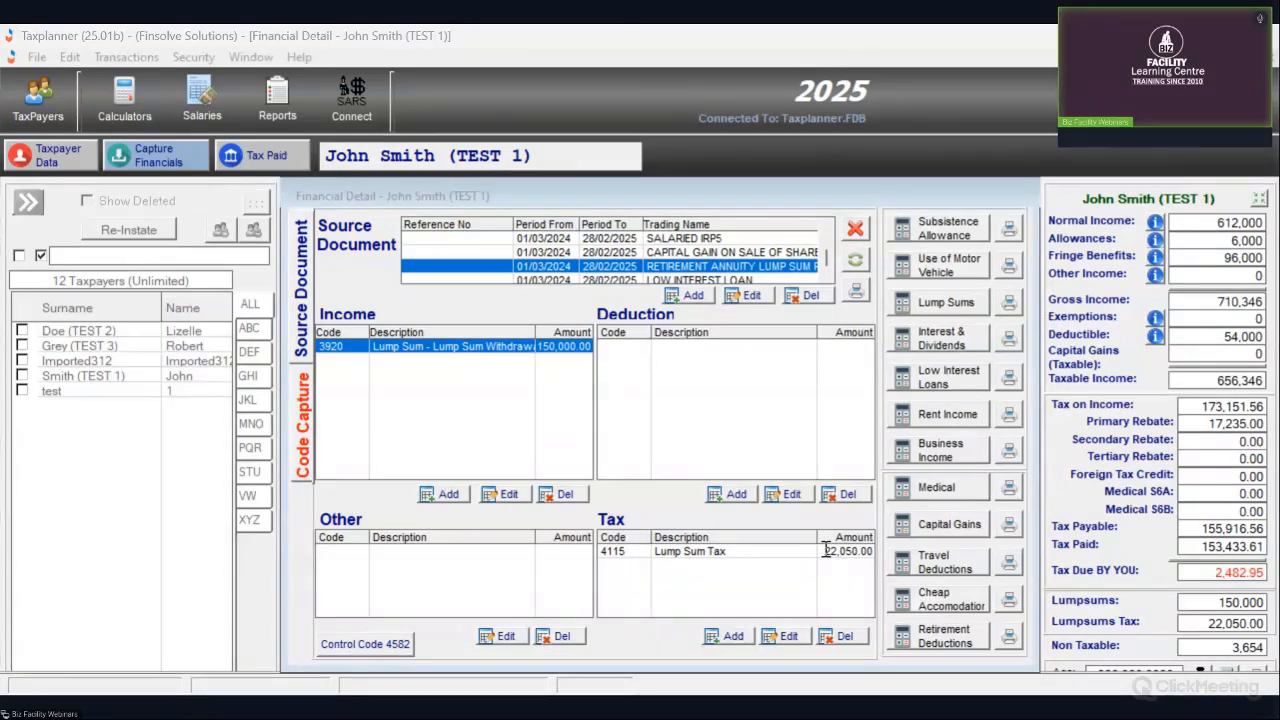
click(971, 659)
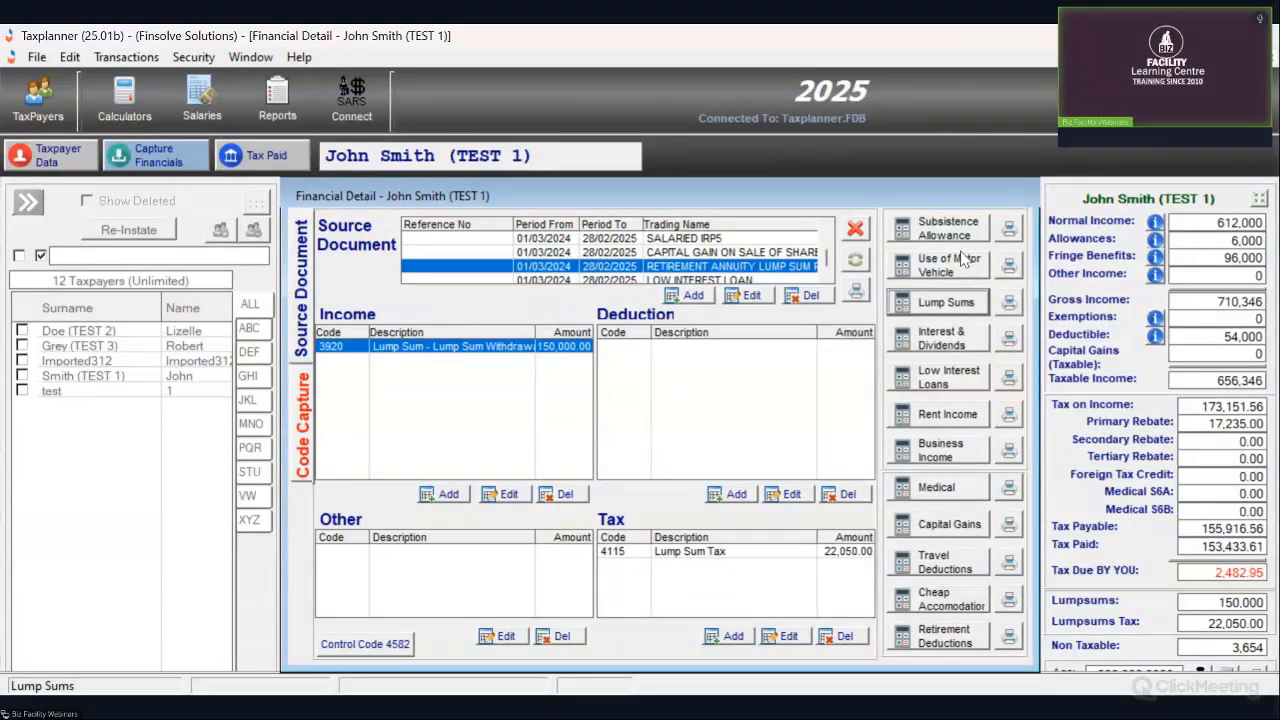
click(655, 280)
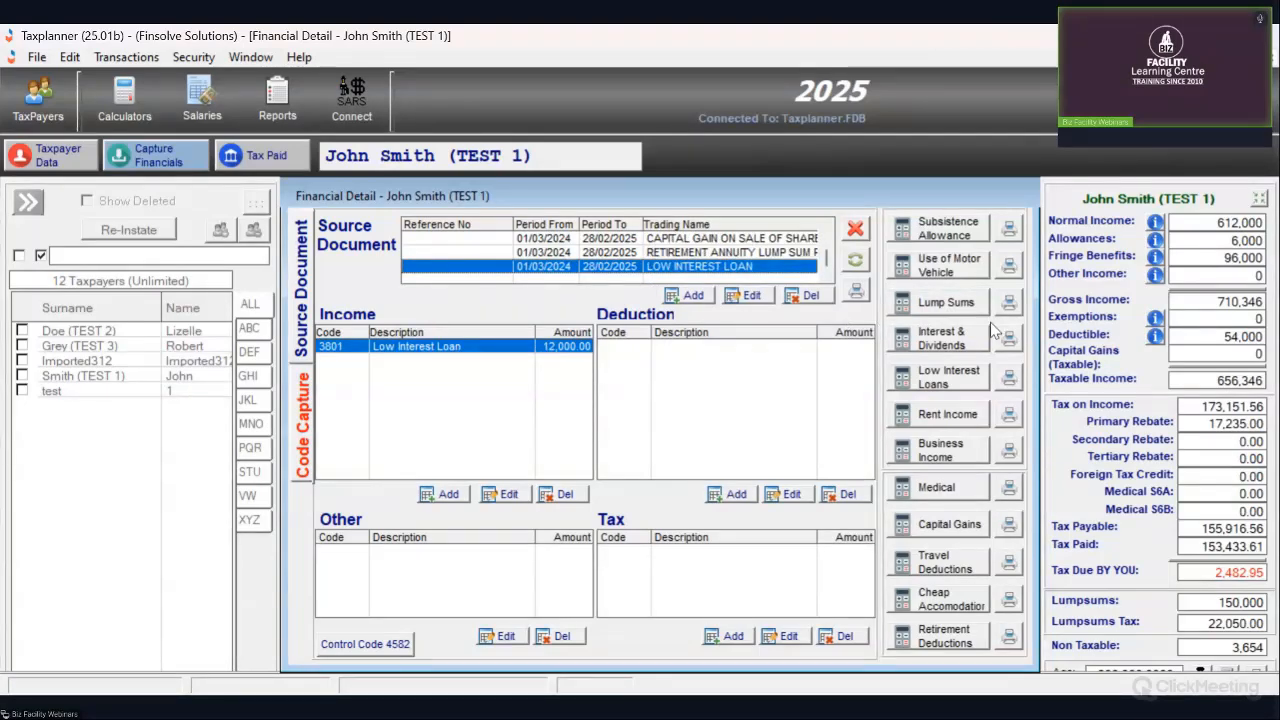
click(932, 380)
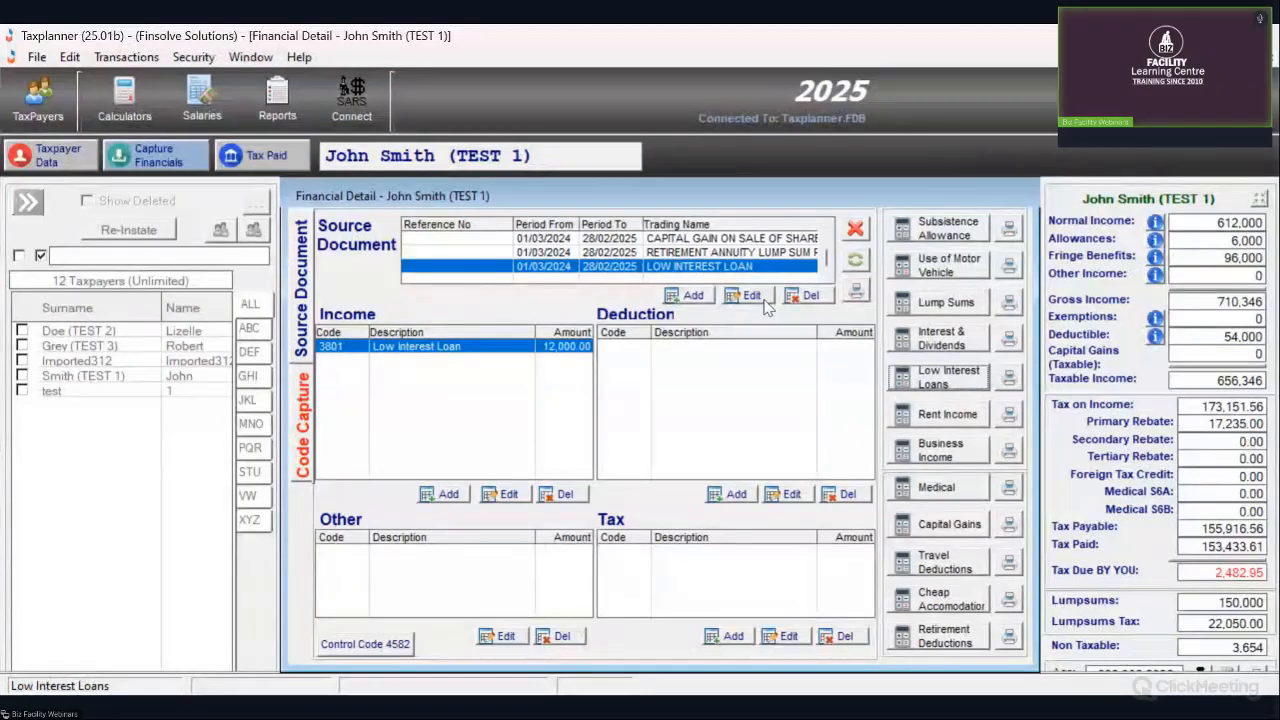
- Return to the SALARIED IRP5 document and view its code 4102 PAYE tax entry in edit mode
click(744, 239)
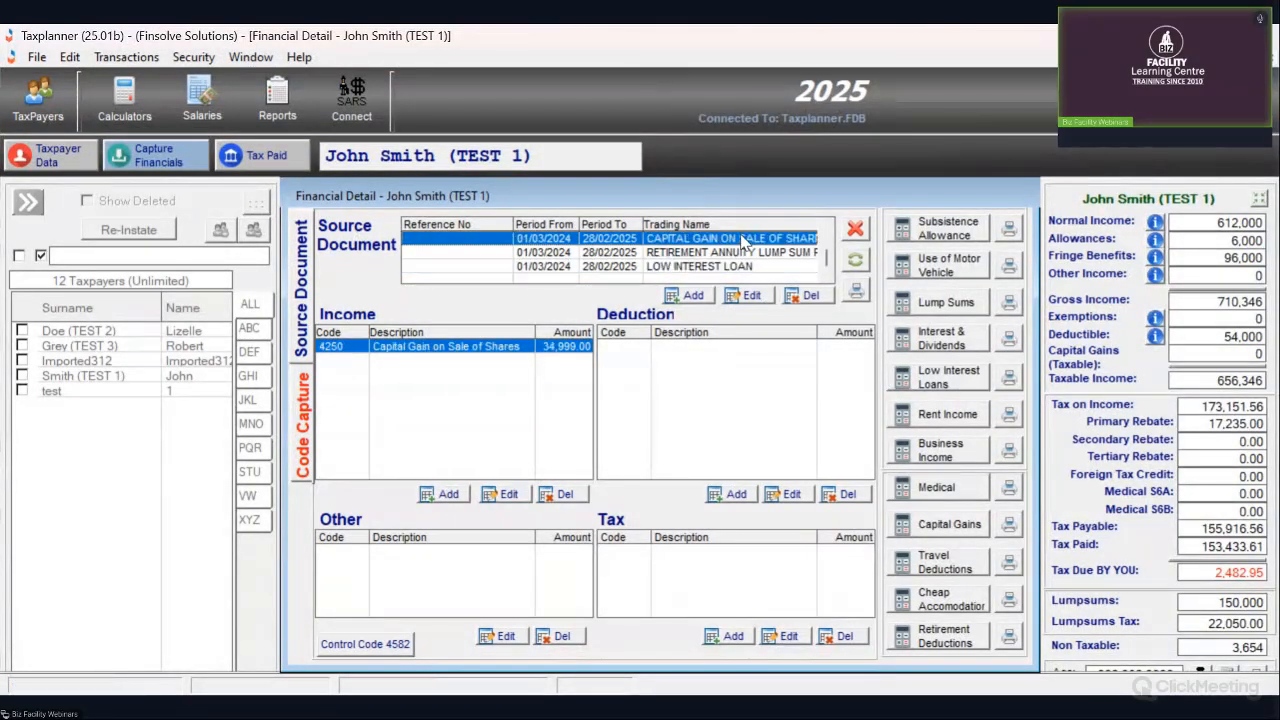
click(745, 253)
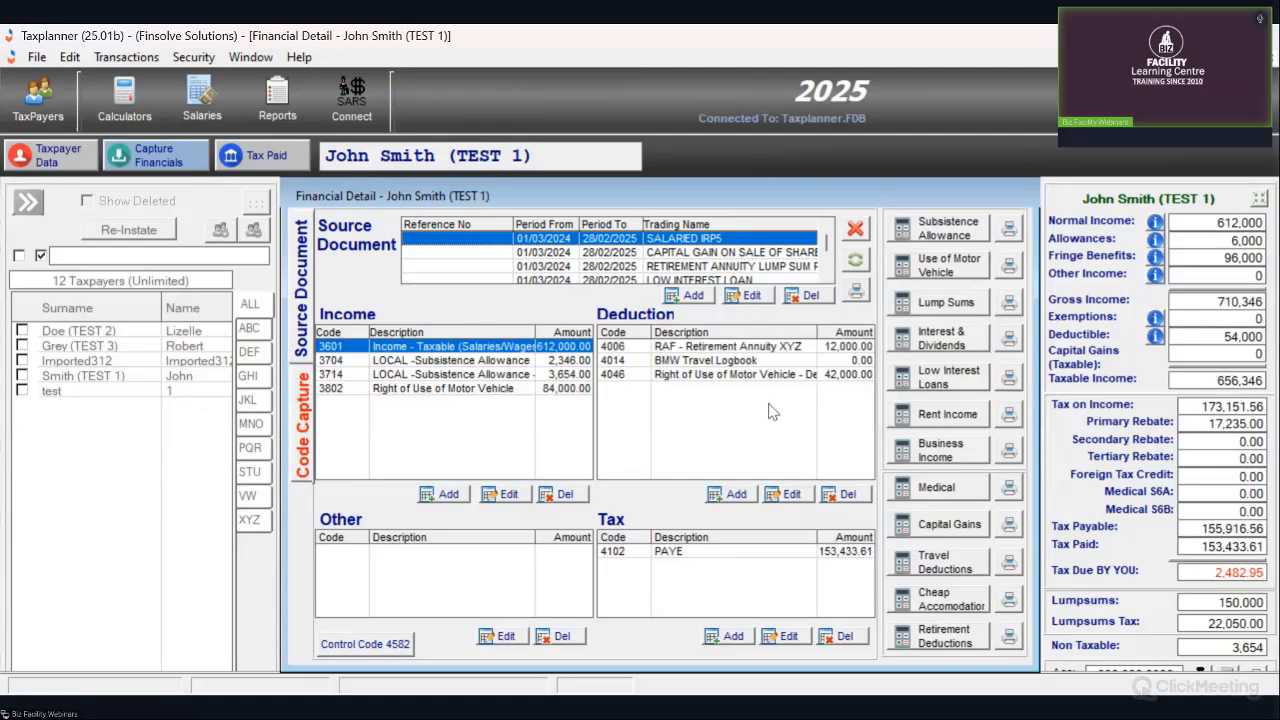
click(781, 553)
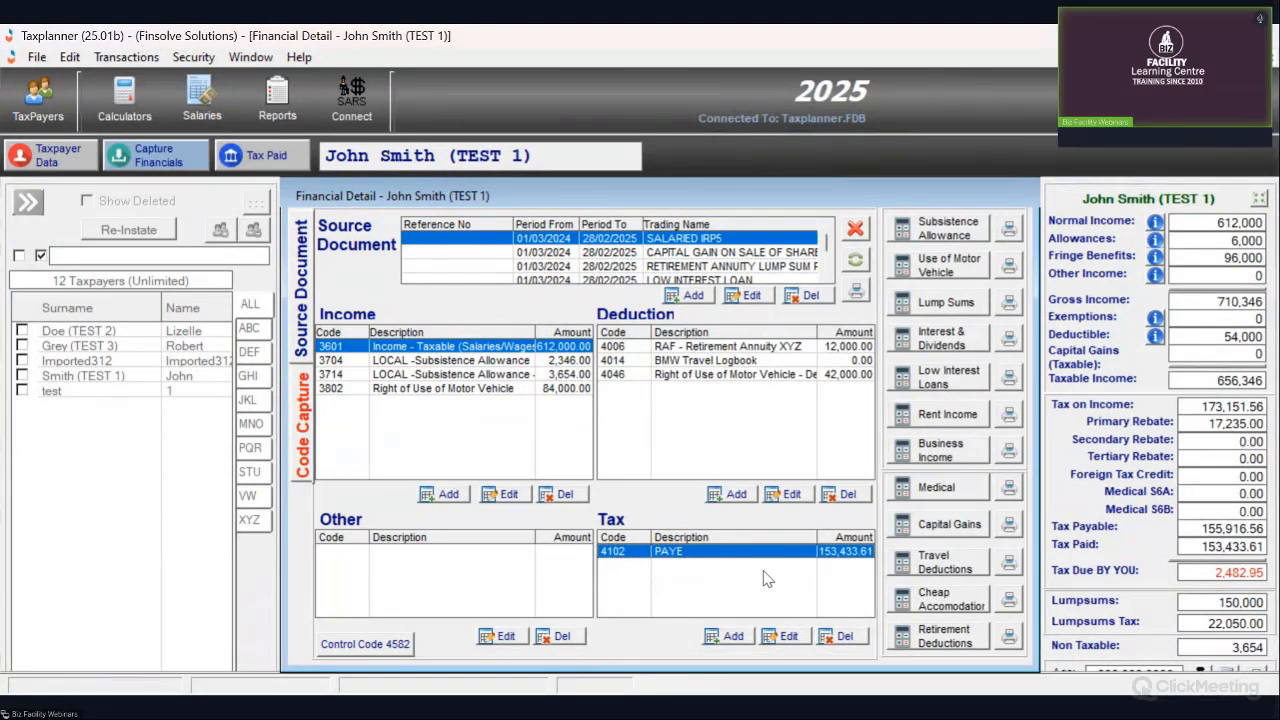
click(796, 636)
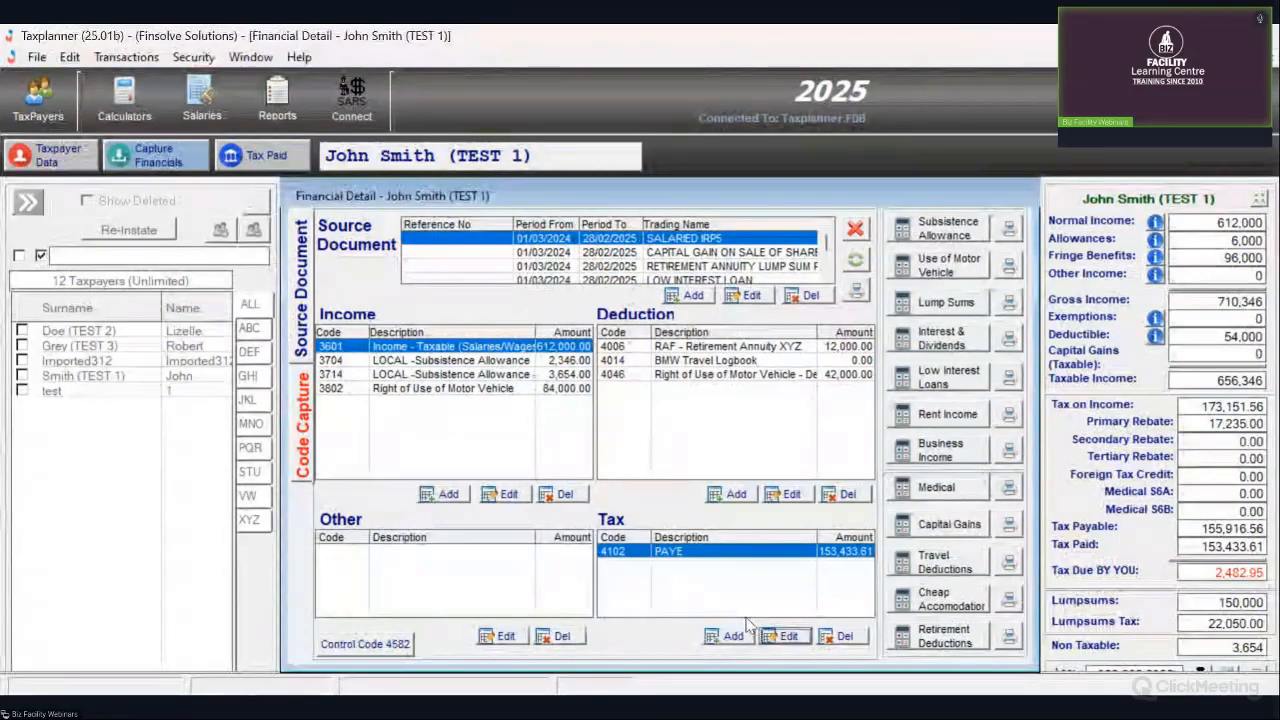
- Review the Retirement Deductions calculator for the SALARIED IRP5 document, and close it
click(736, 358)
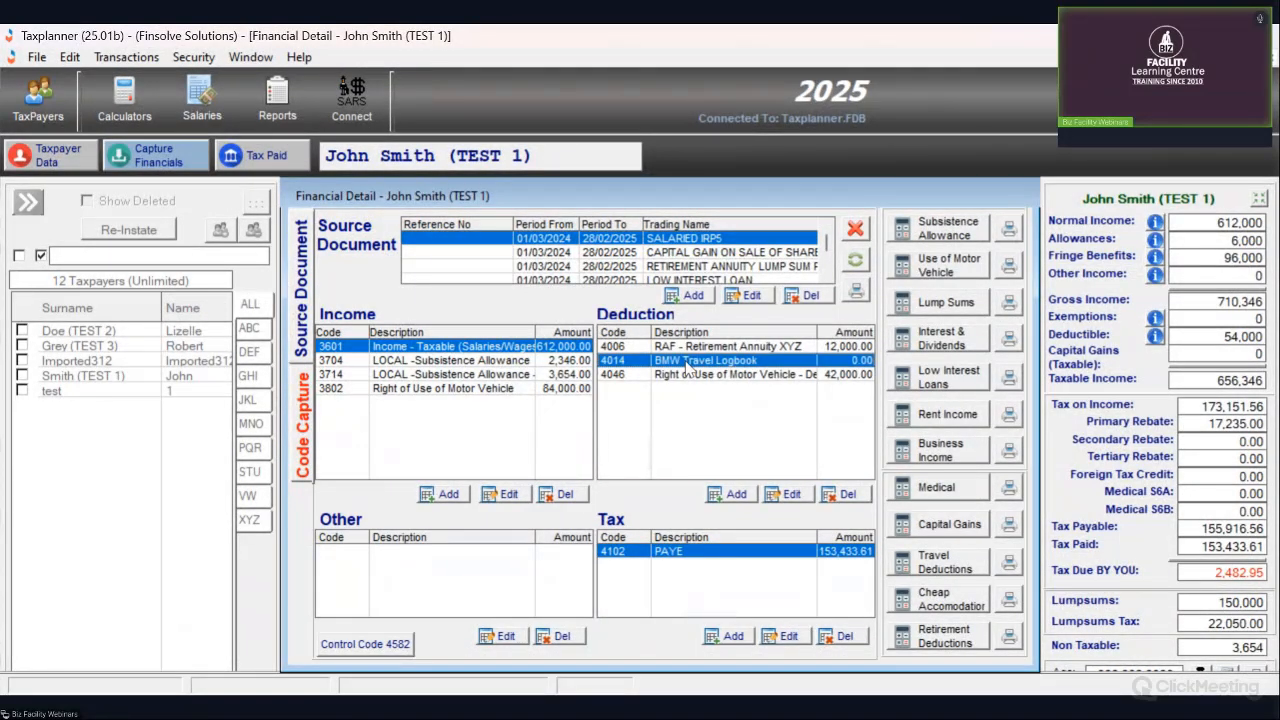
click(943, 638)
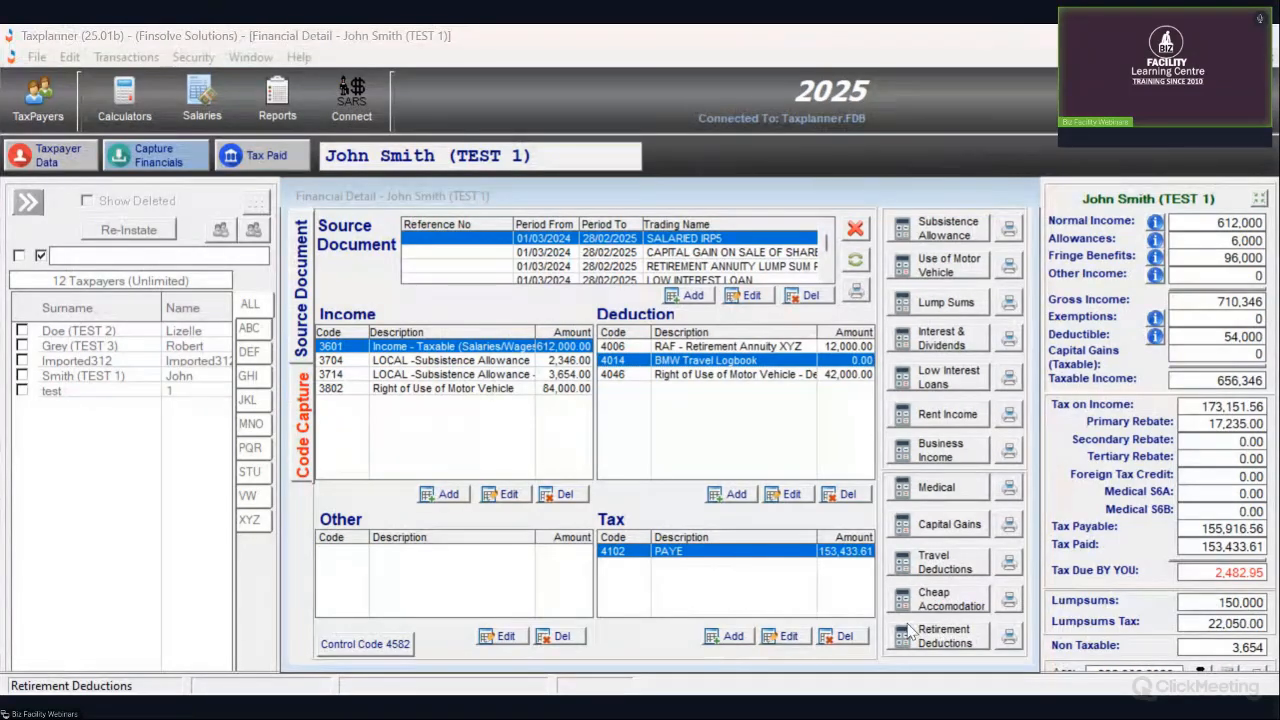
click(648, 414)
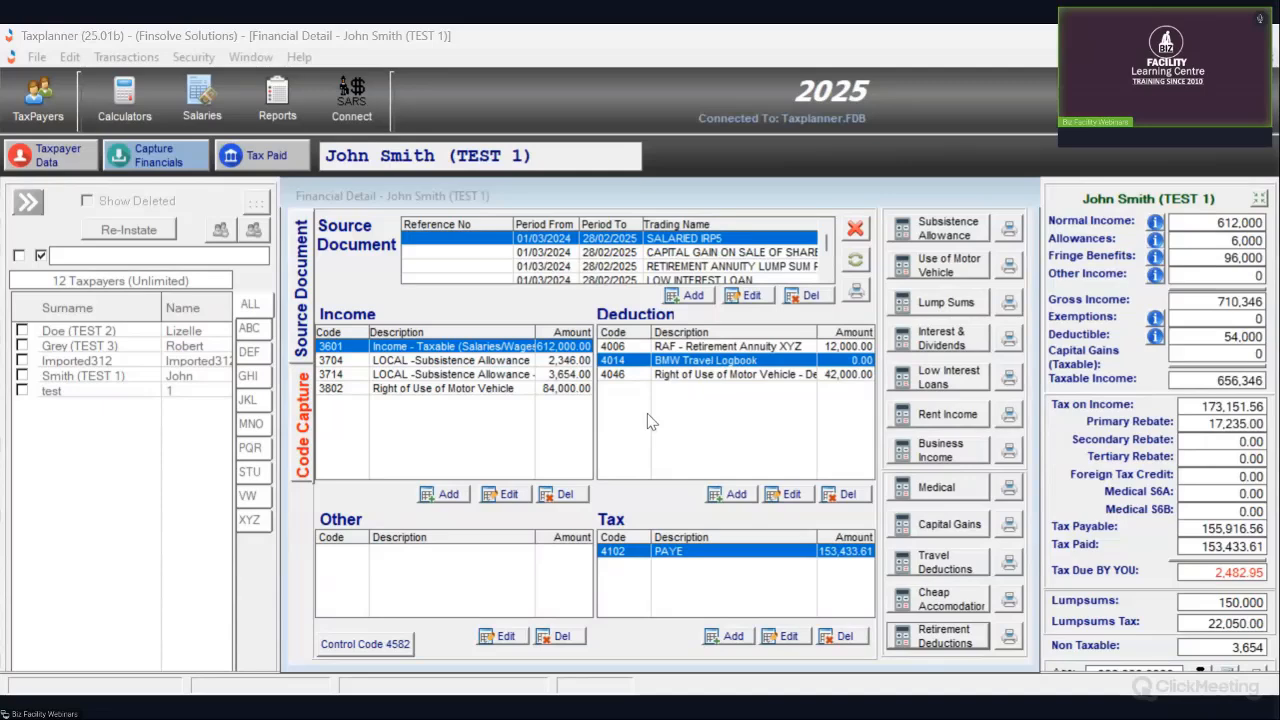
click(687, 515)
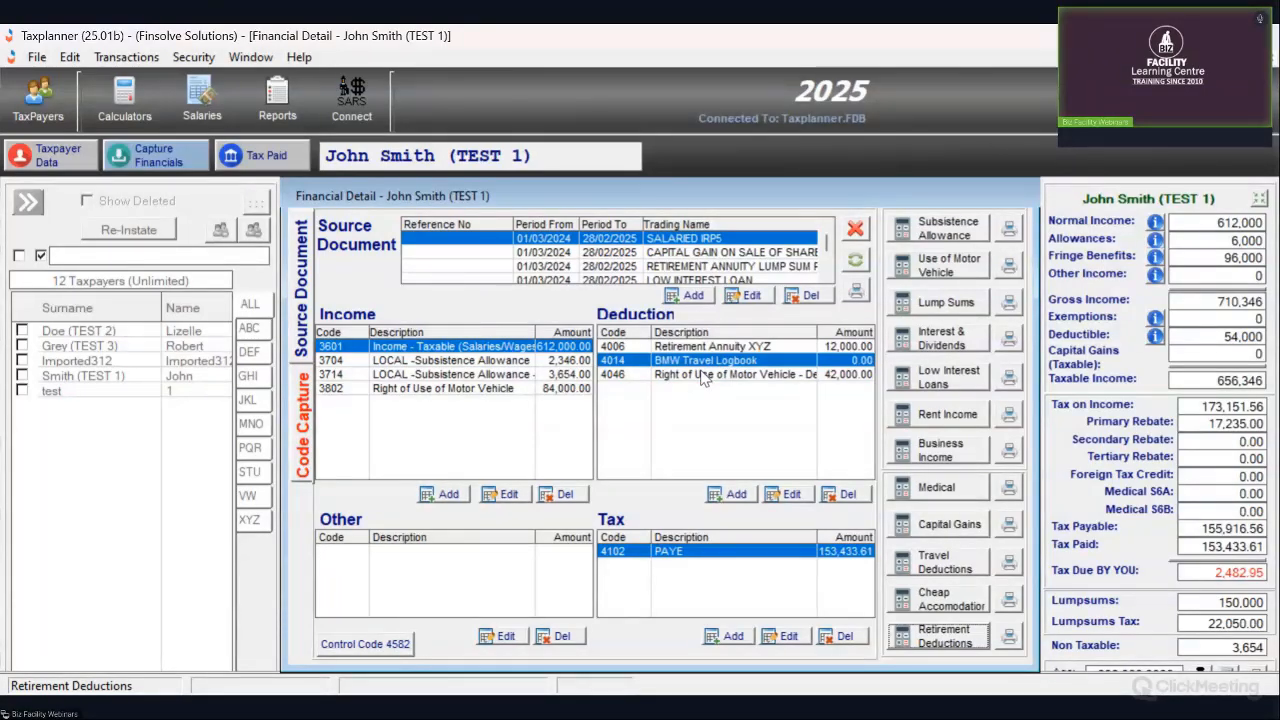
- Review the Capital Gains calculator for the capital gain on sale of shares document, and open its printout
click(710, 253)
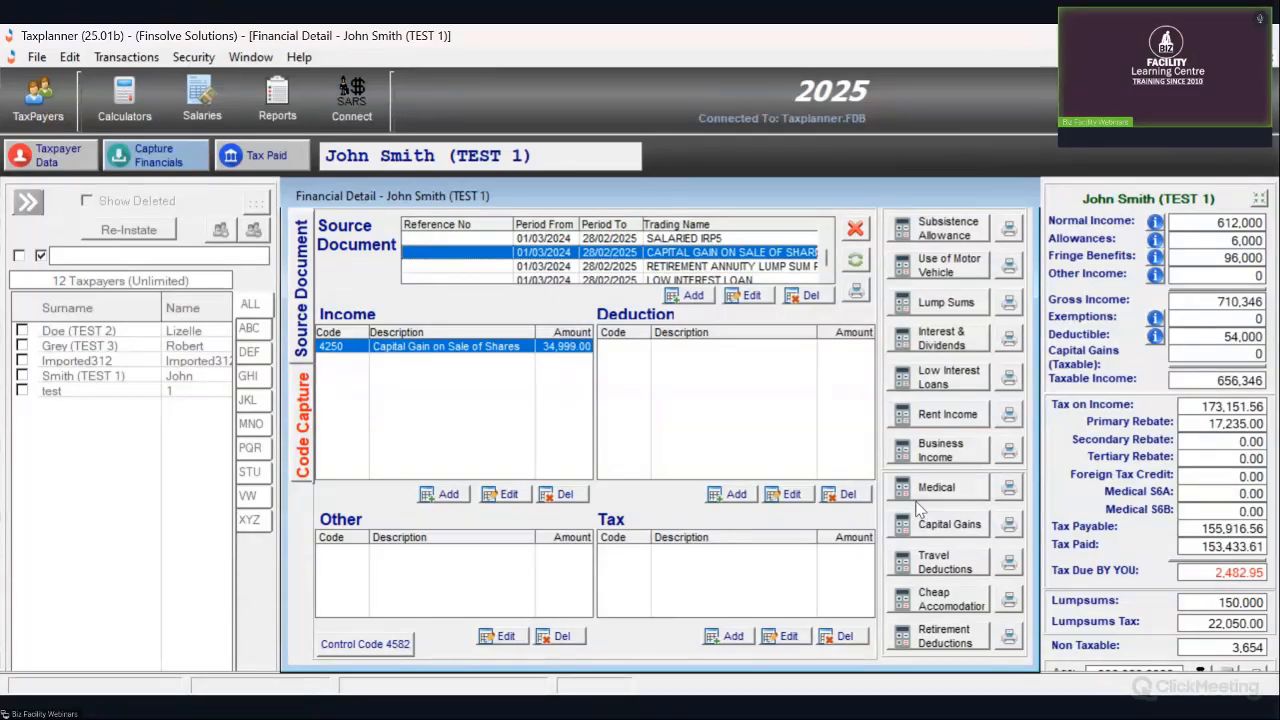
click(966, 522)
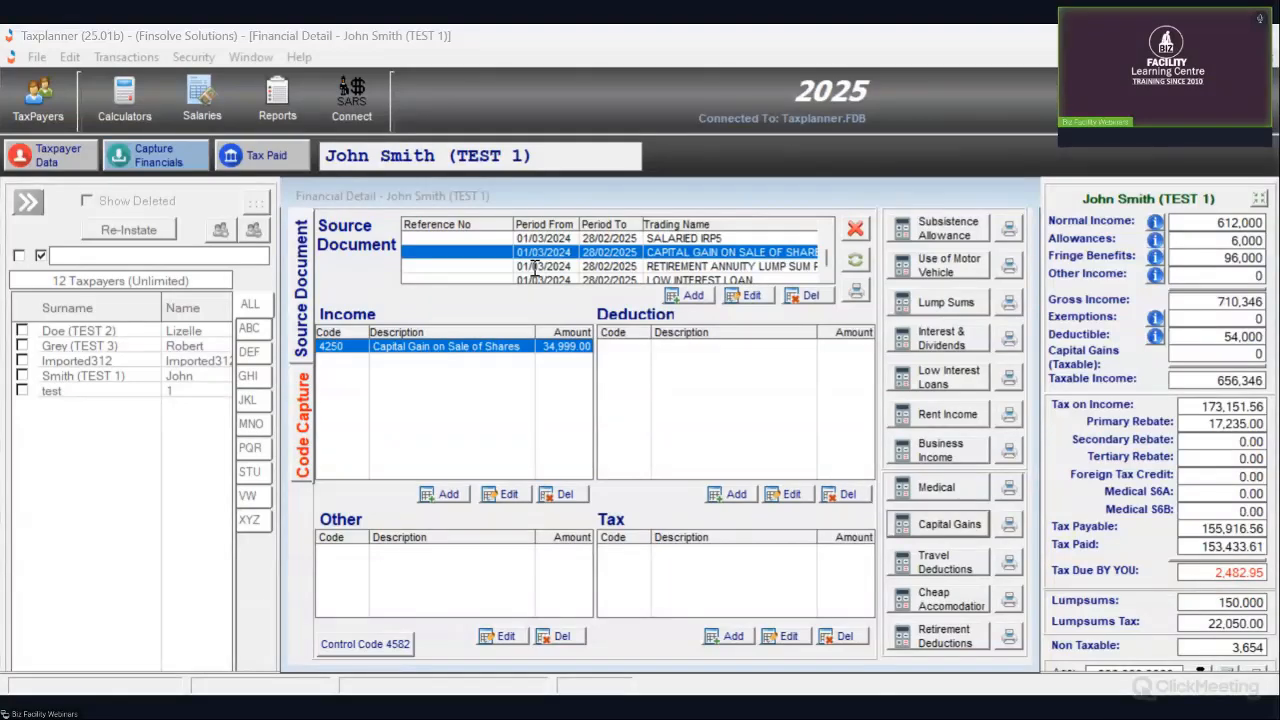
click(608, 640)
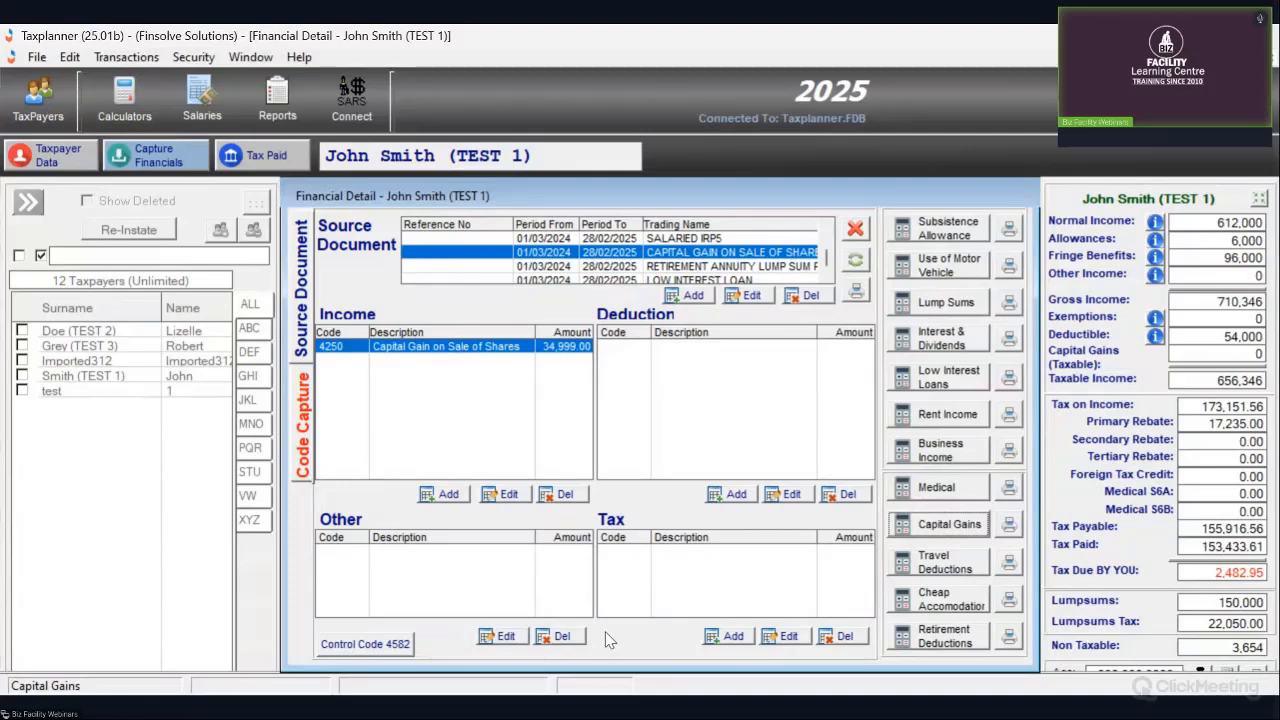
click(971, 524)
click(939, 520)
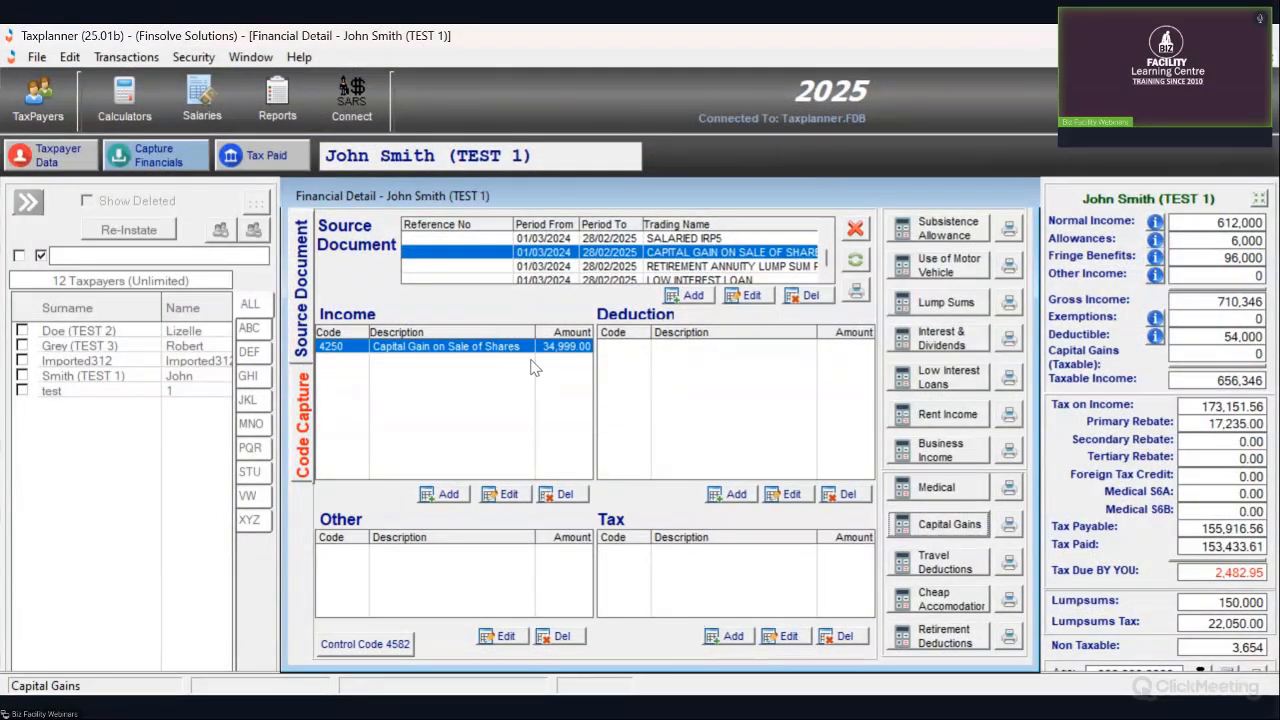
click(1010, 525)
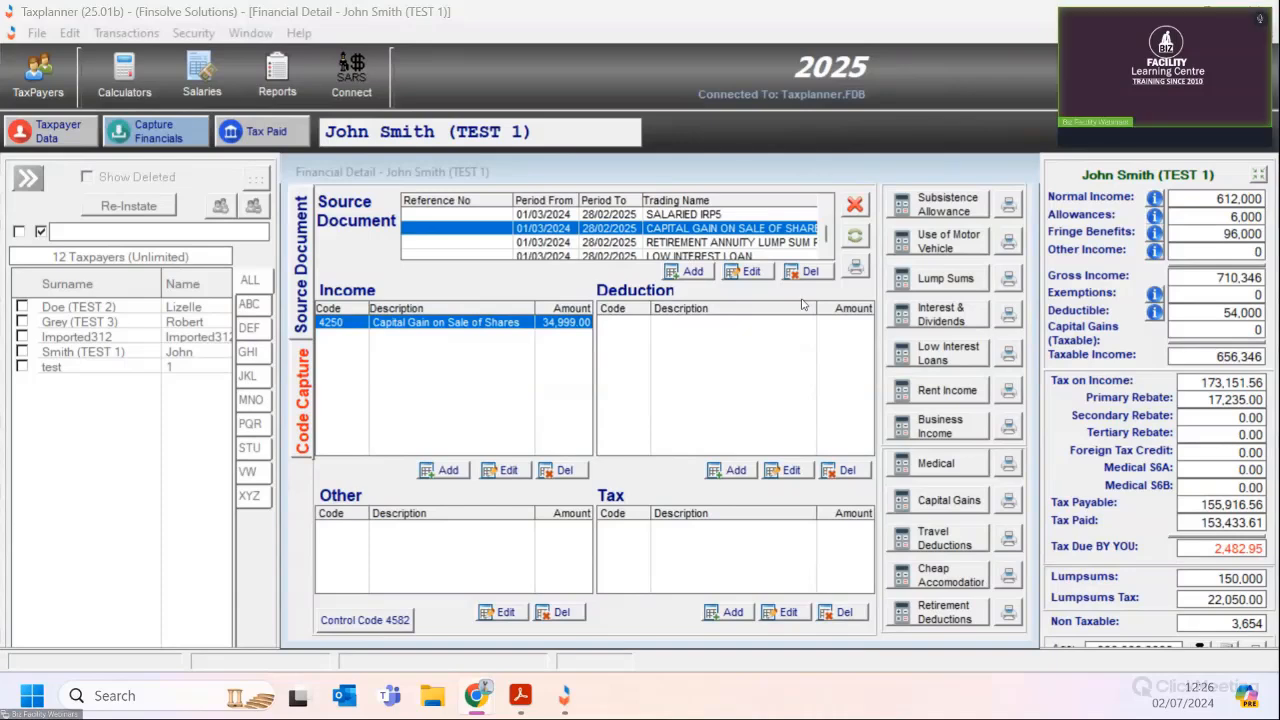
- View the blank Interest & Dividends calculator, and cancel it
click(944, 315)
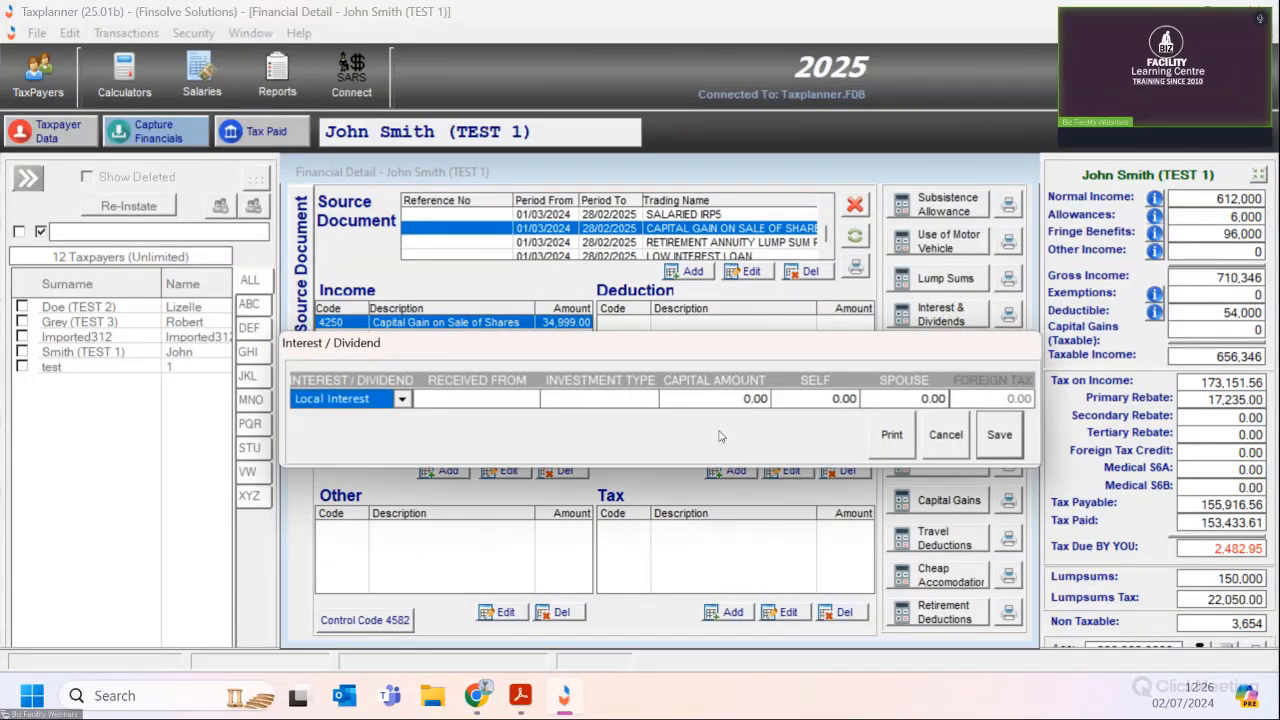
click(934, 433)
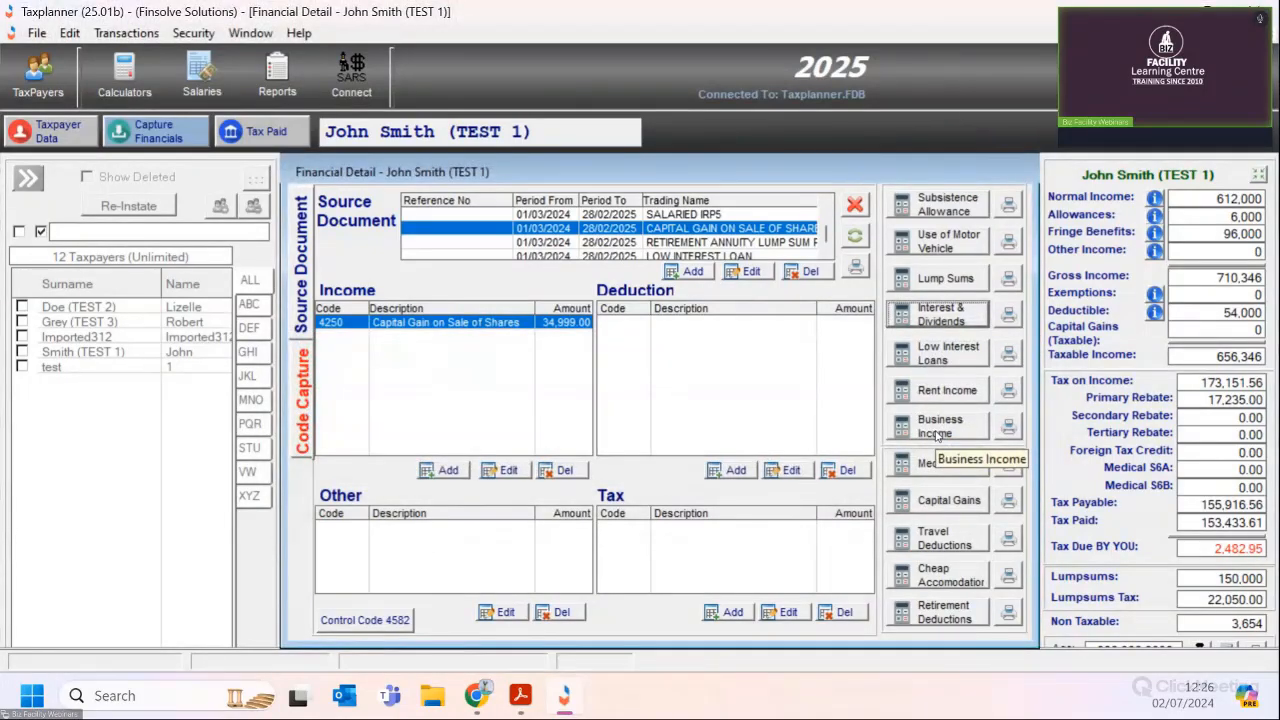
- View the code 3601 salary income entry of the SALARIED IRP5 document in edit mode, and cancel it
click(665, 214)
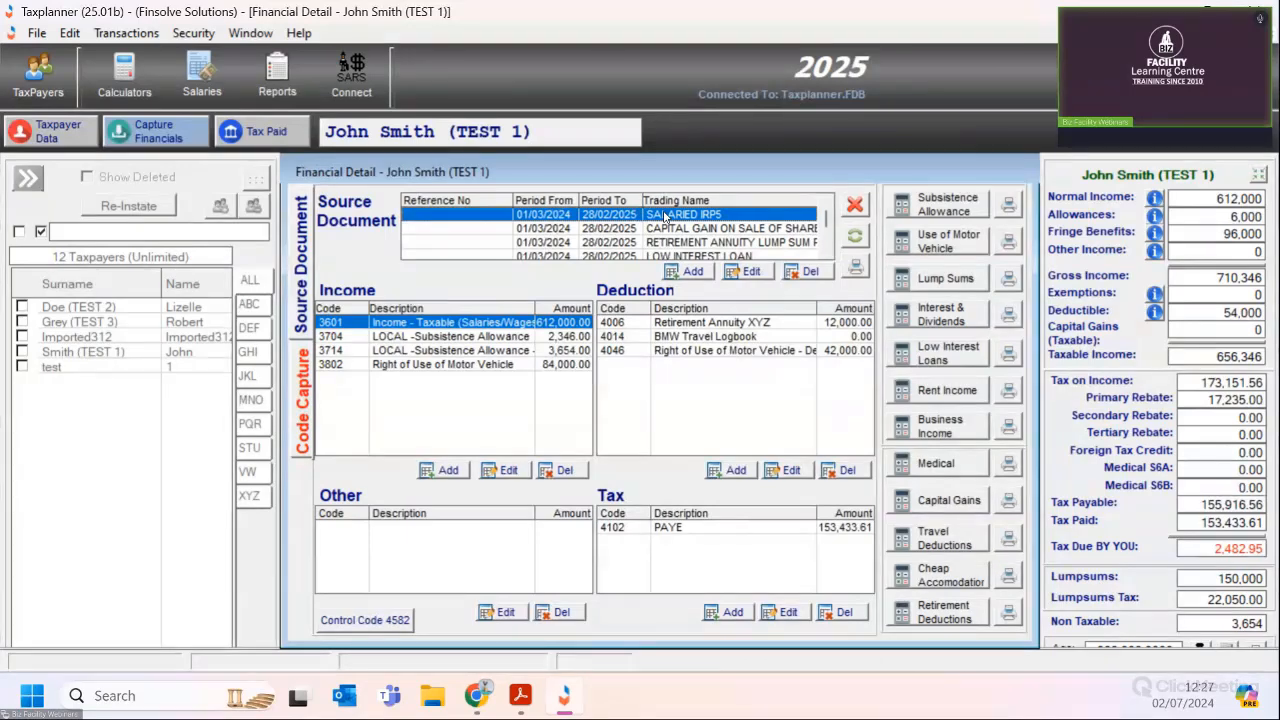
click(508, 470)
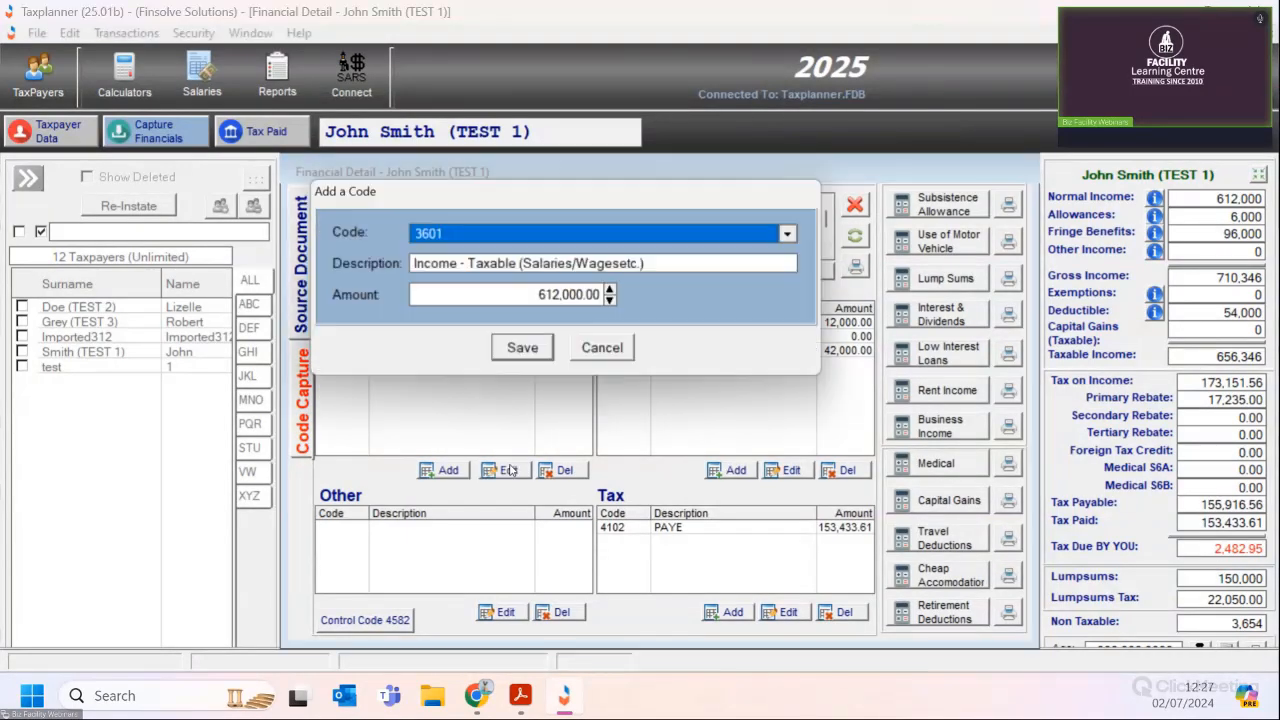
click(602, 347)
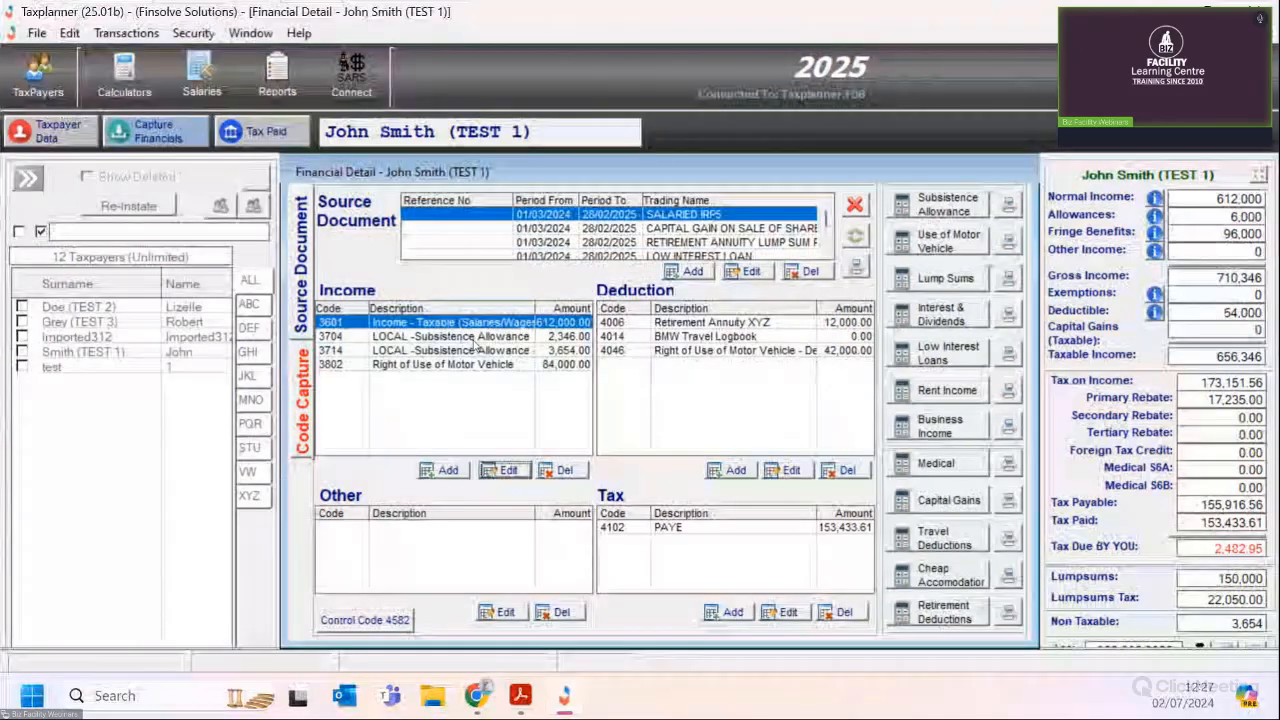
- Open the Subsistence Allowance calculator for the code 3704 entry, and open the Jeep's record in the Use of Motor Vehicle calculator
click(473, 338)
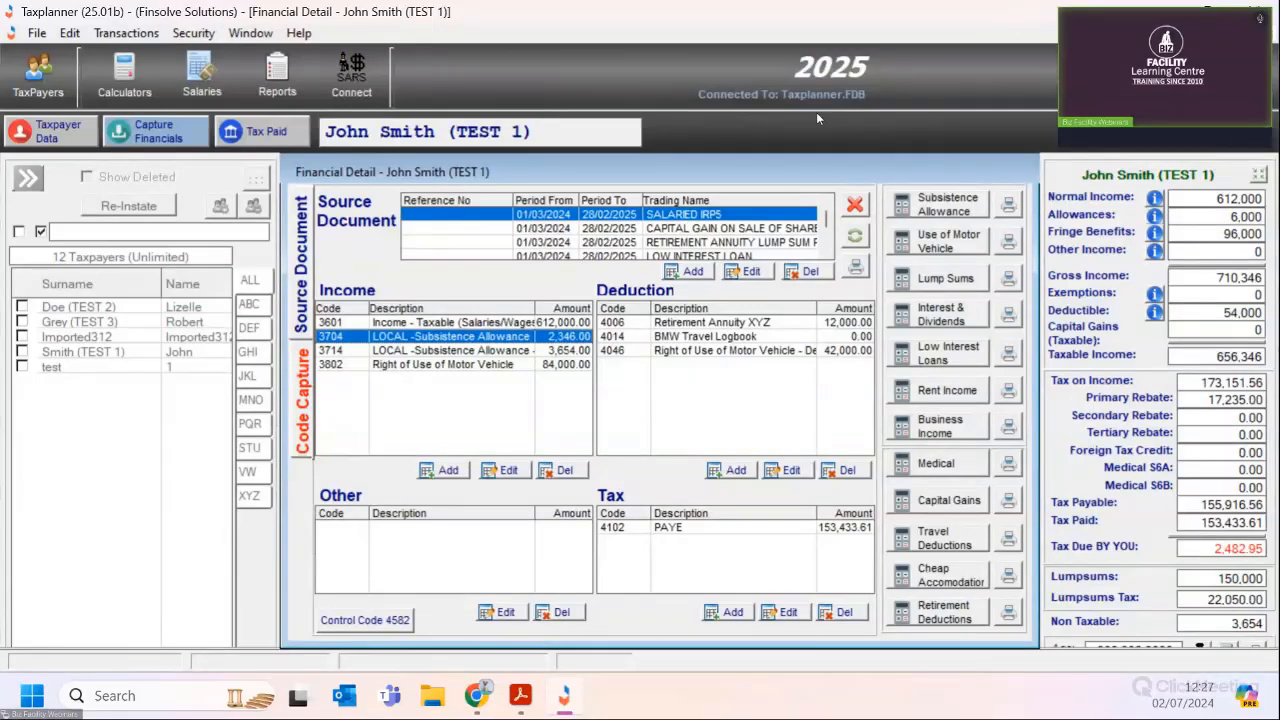
click(938, 205)
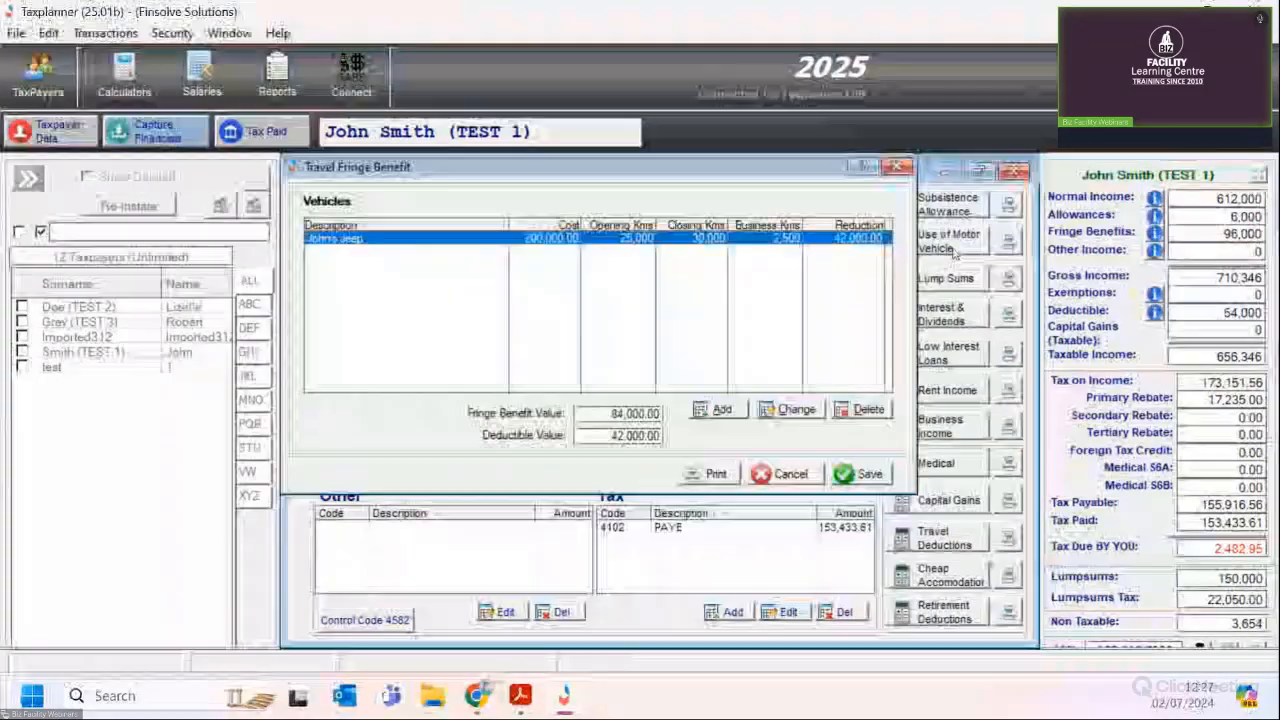
click(782, 410)
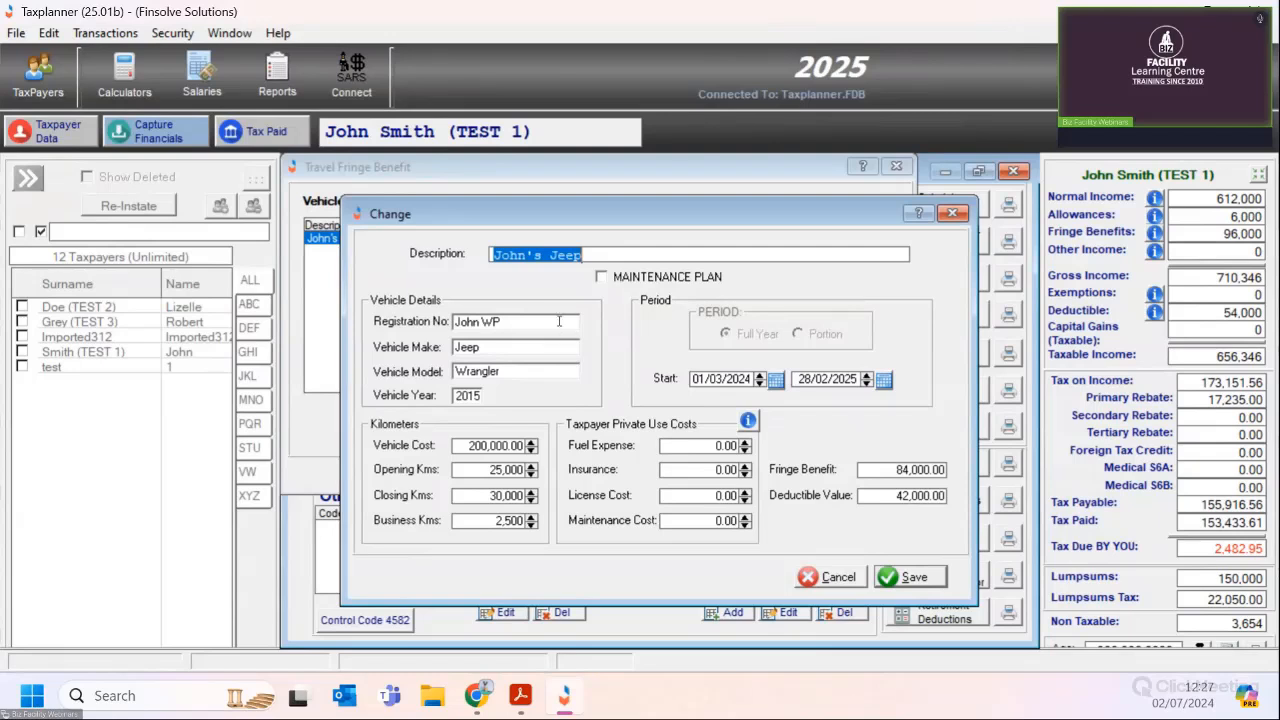
- Try the maintenance plan option on the Jeep's record, discard the change, and close the Travel Fringe Benefit calculator
click(614, 279)
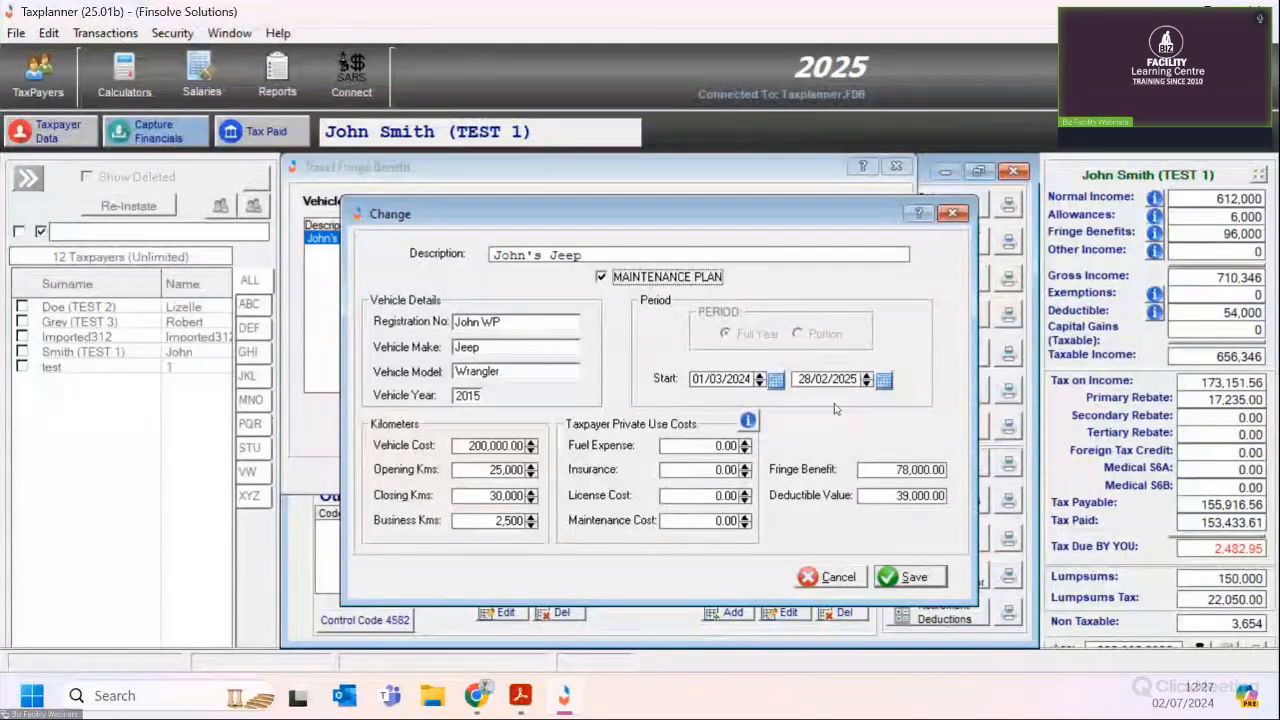
click(456, 446)
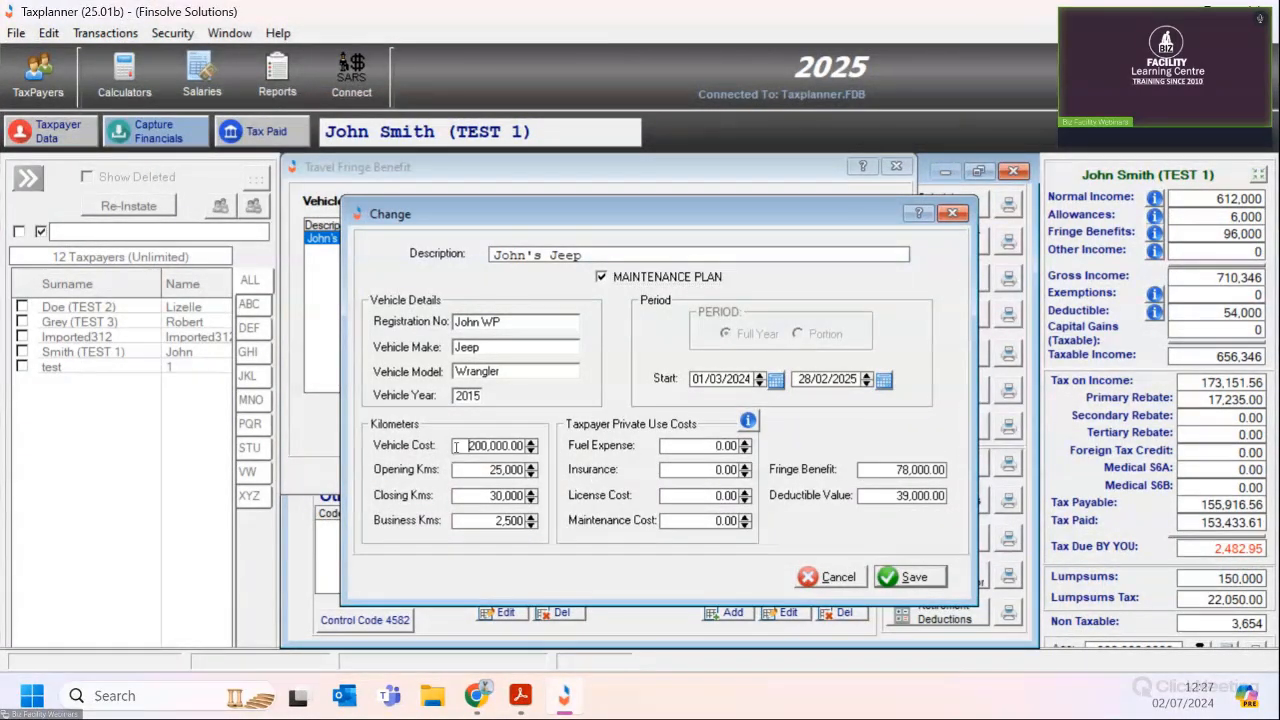
double_click(456, 446)
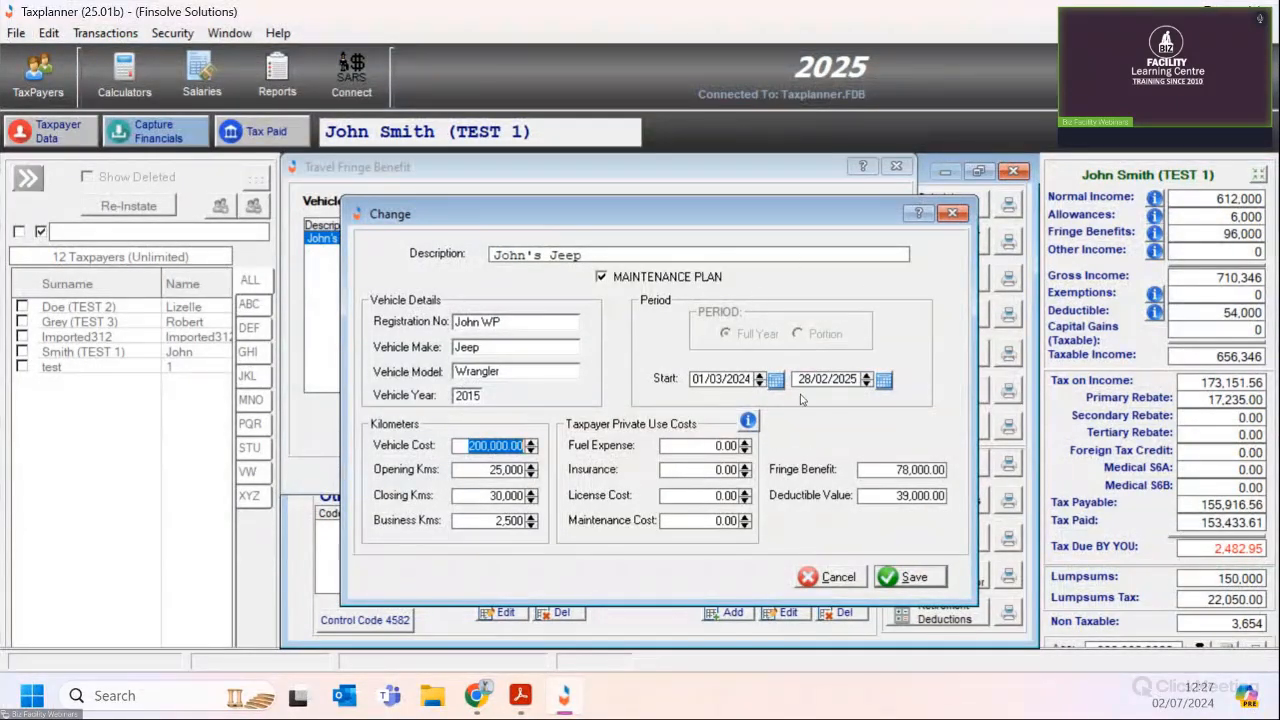
click(830, 577)
click(591, 385)
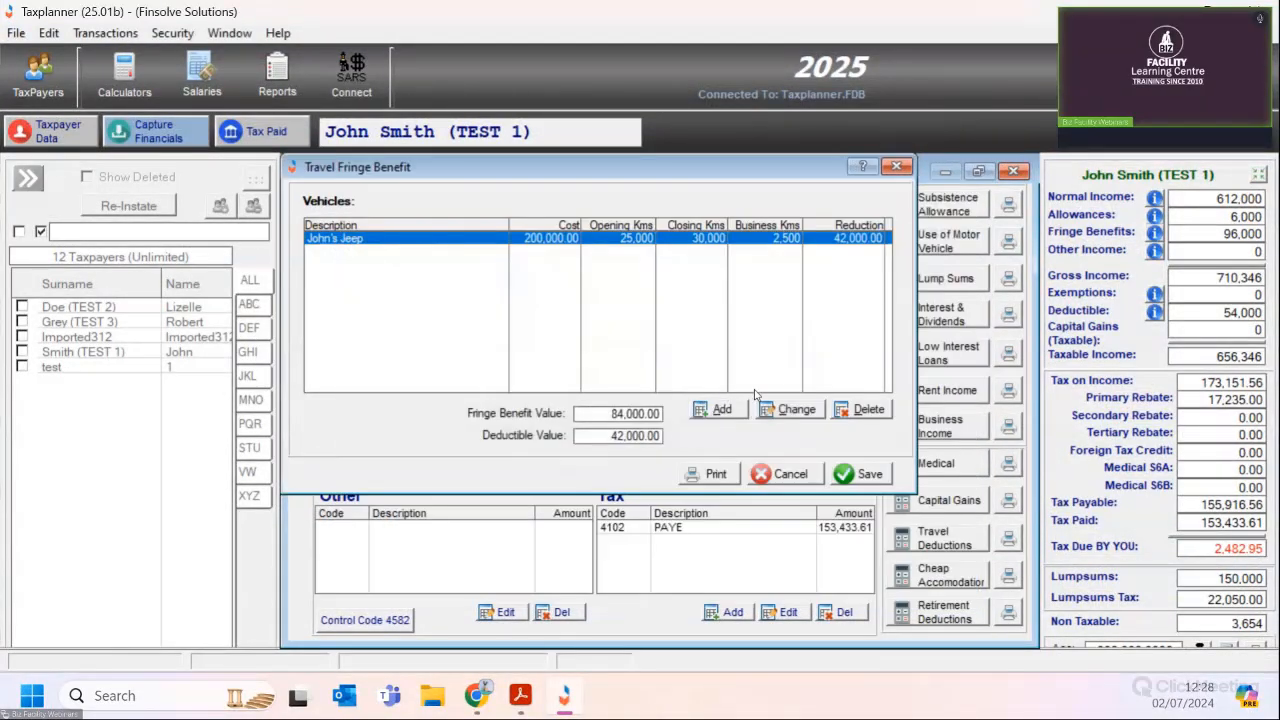
click(842, 476)
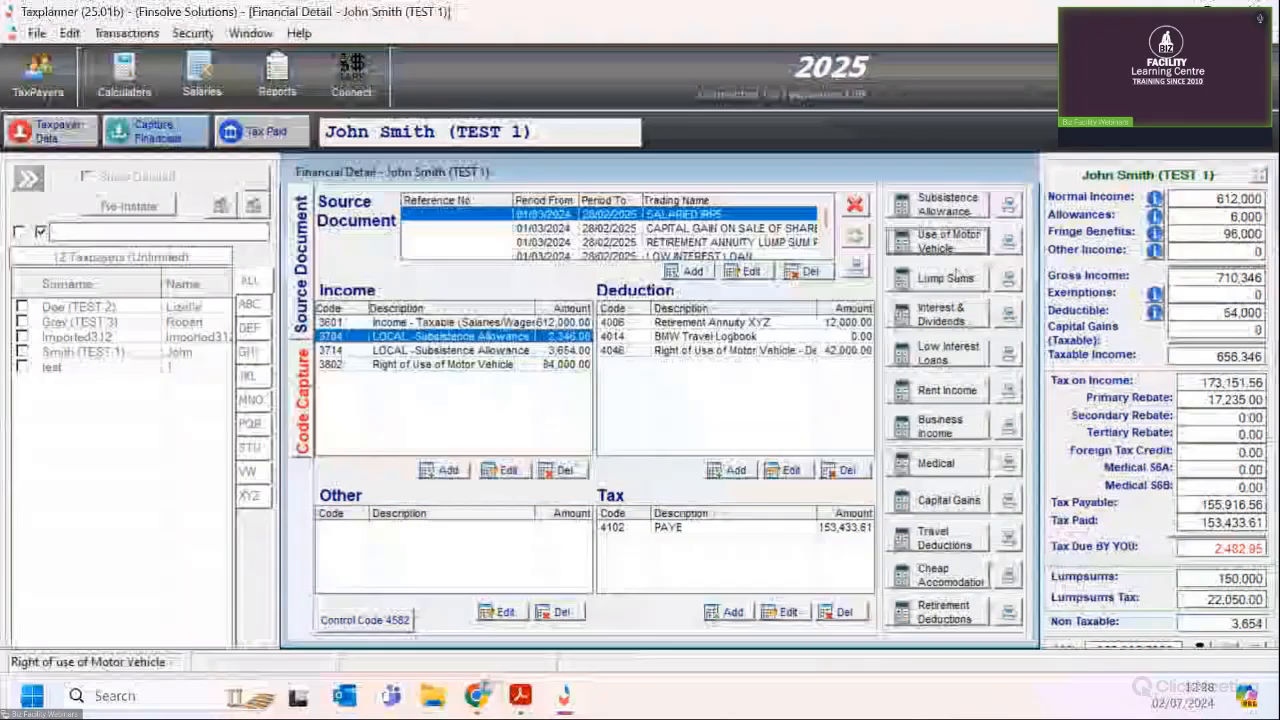
- Try the withdrawal, retirement and severance types and the tax directive option in the Lump Sums calculator, and cancel it
click(950, 278)
click(386, 216)
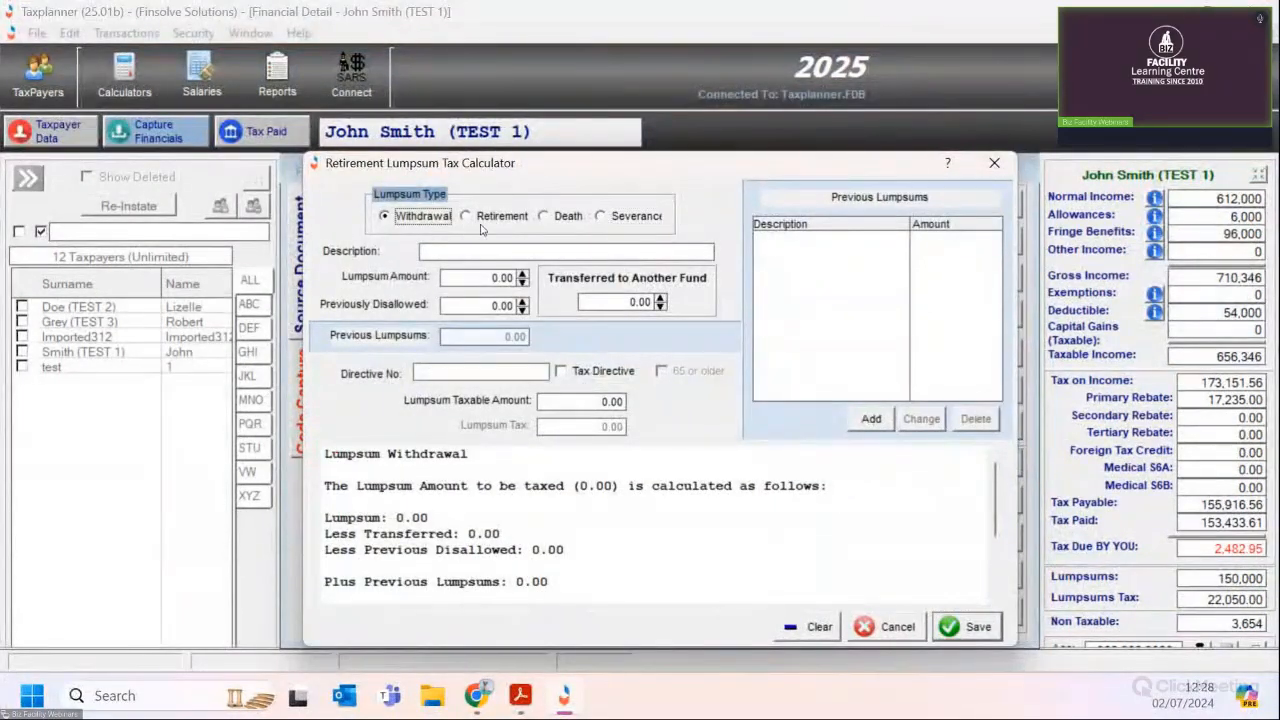
click(493, 218)
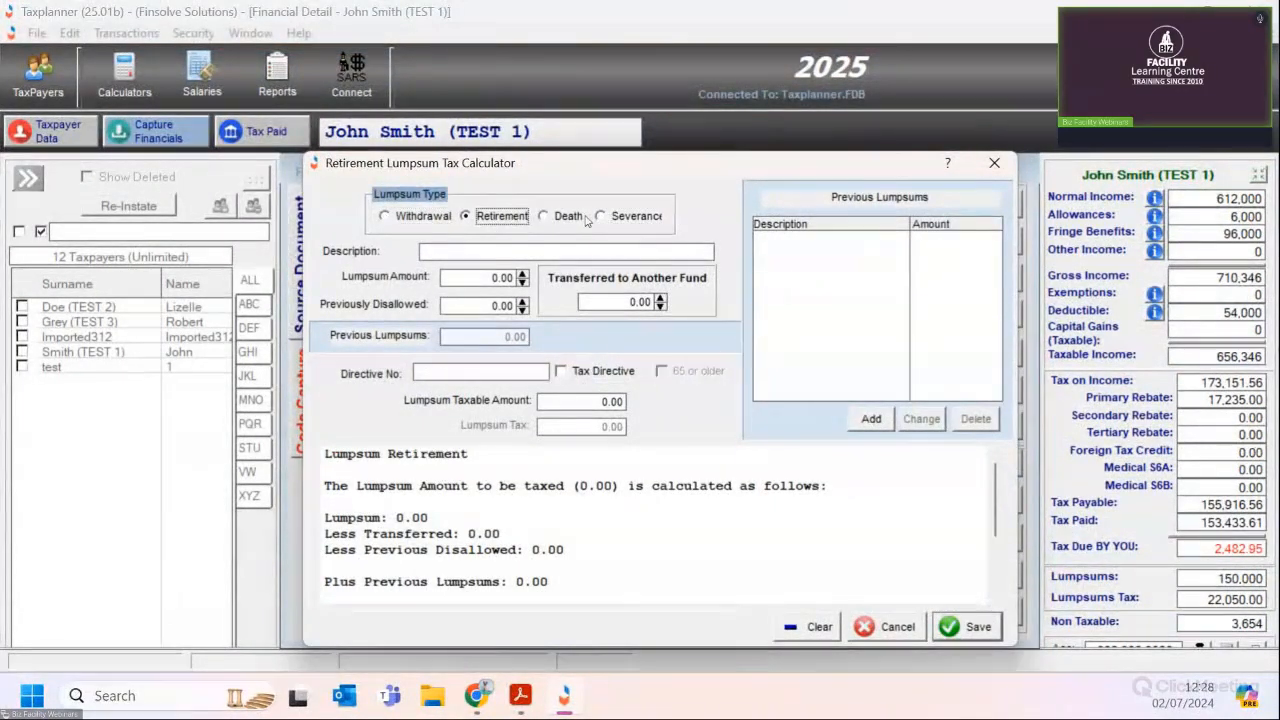
click(634, 218)
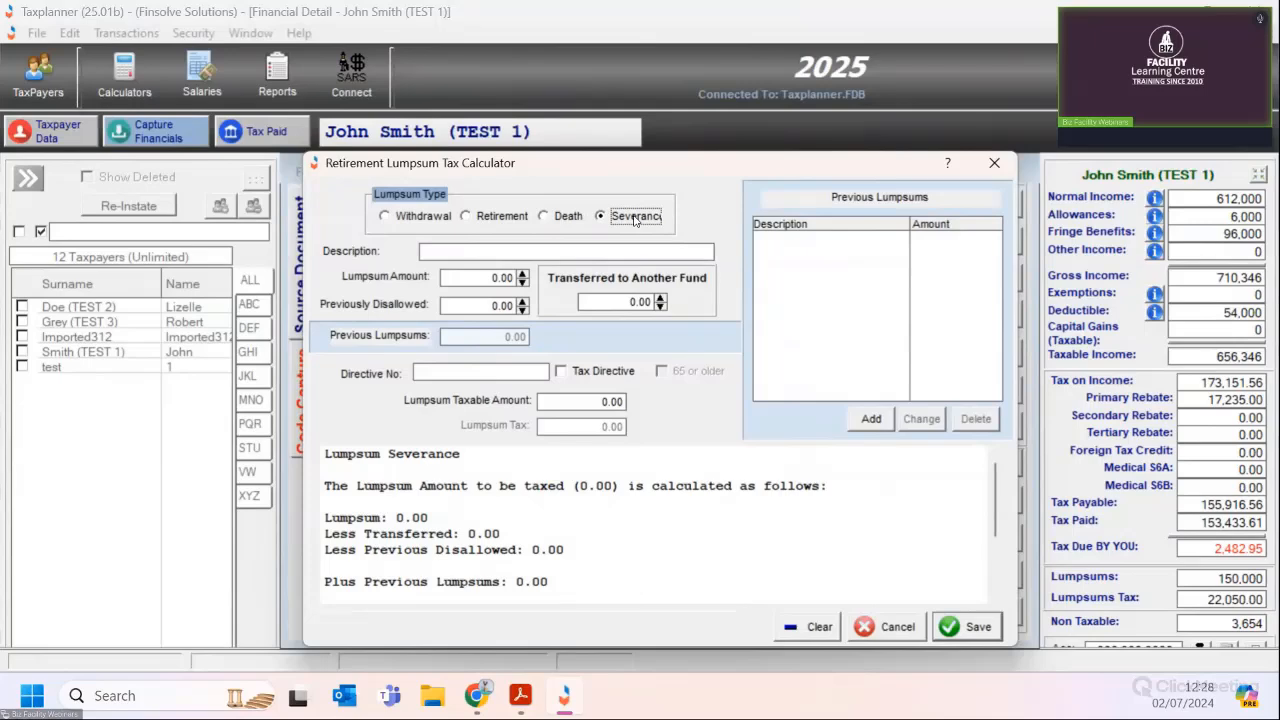
click(568, 252)
click(560, 371)
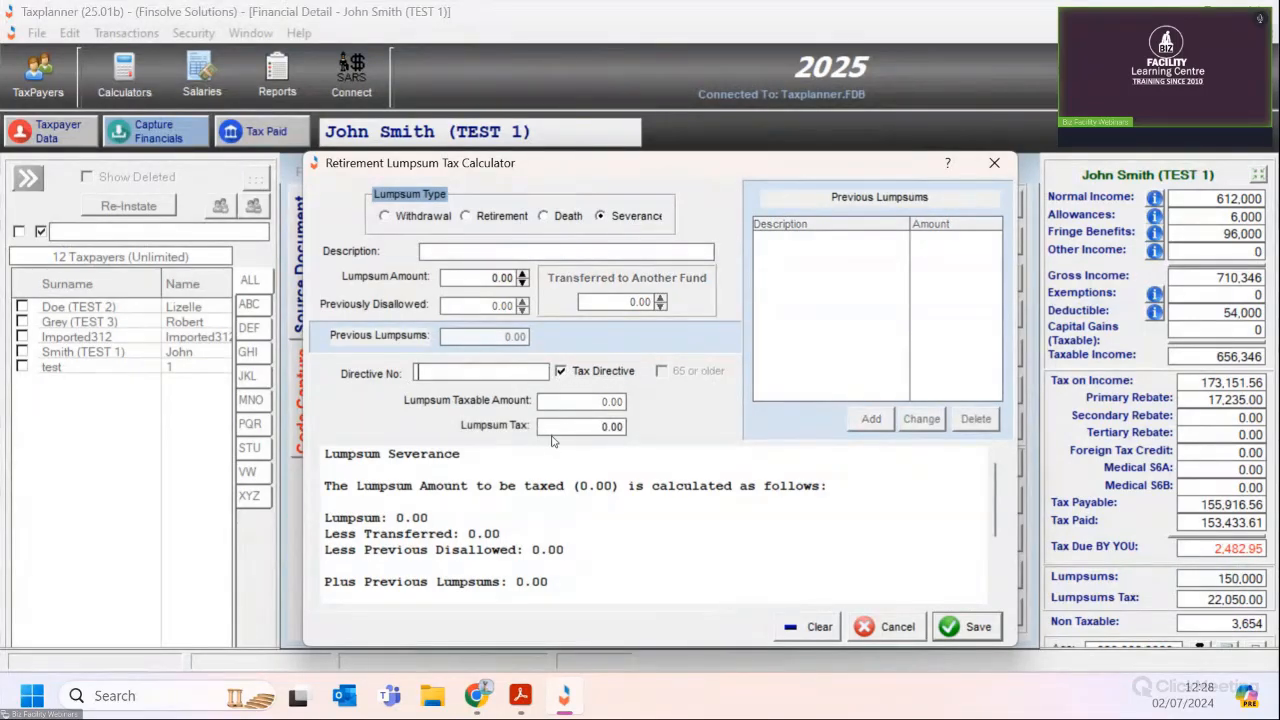
click(630, 426)
click(897, 627)
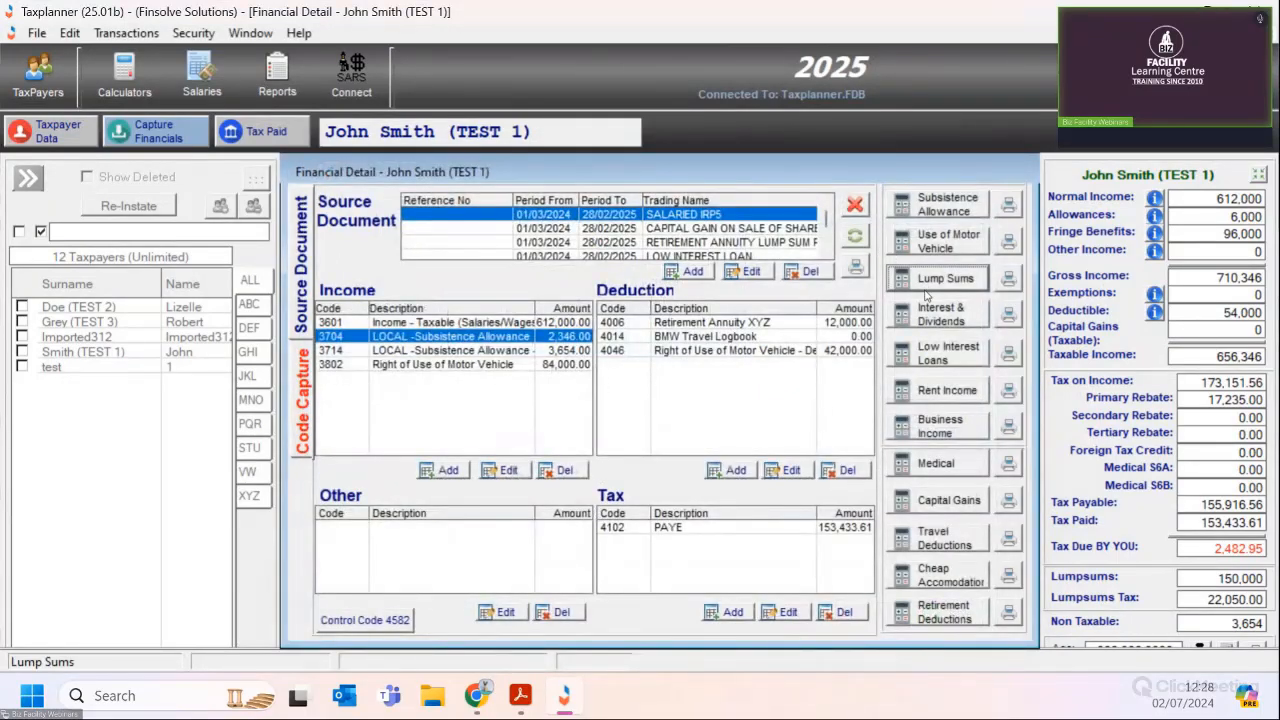
- Review the captured sale of shares entry in the Capital Gains calculator in edit mode, and close it
click(740, 228)
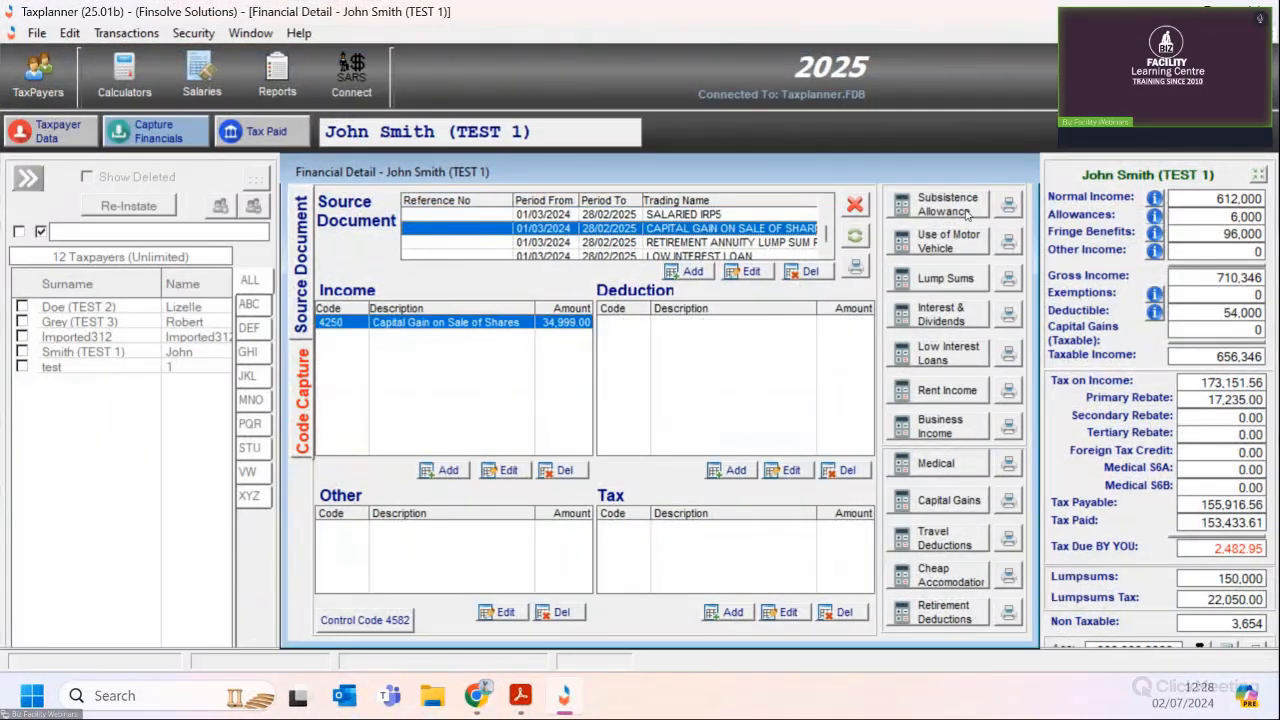
click(949, 505)
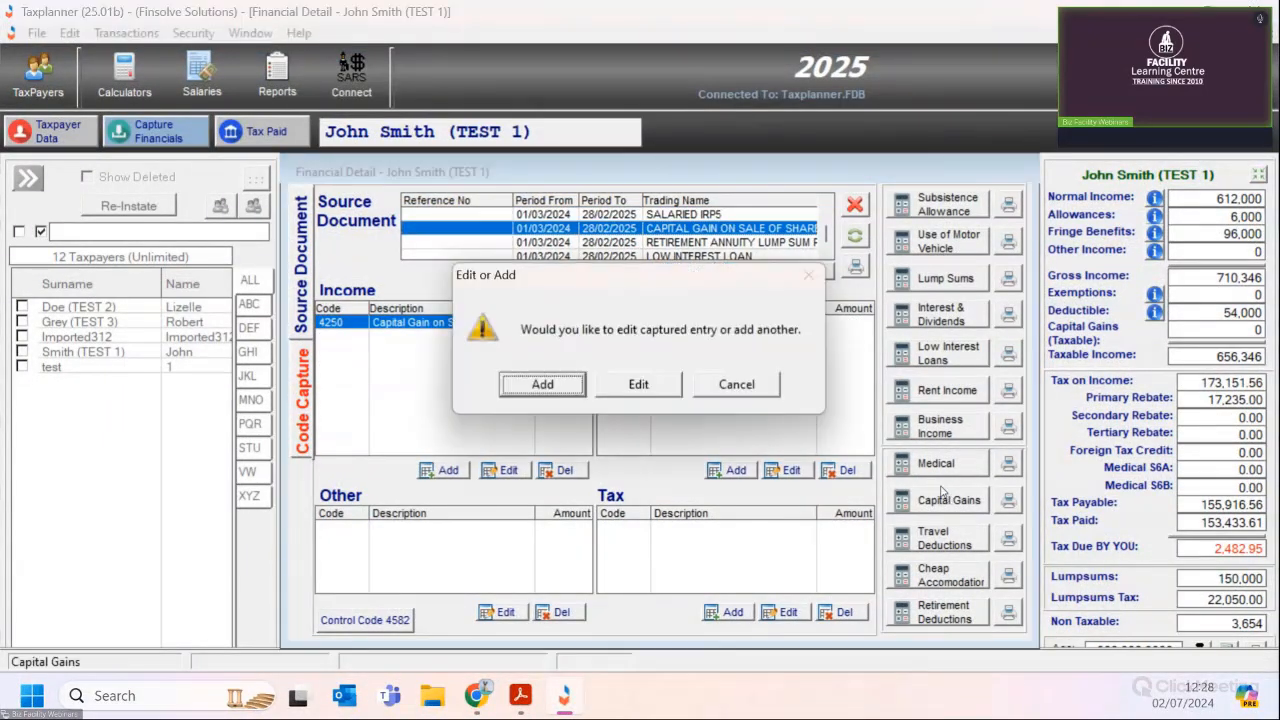
click(640, 385)
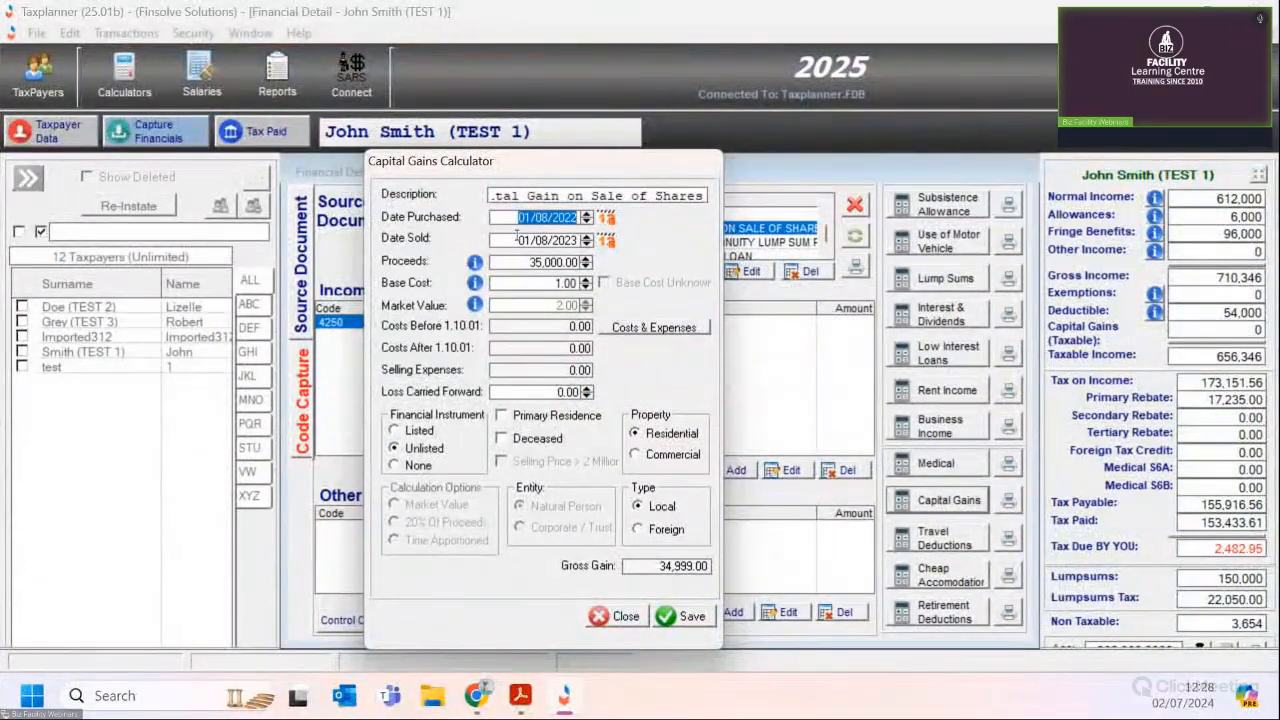
key(Tab)
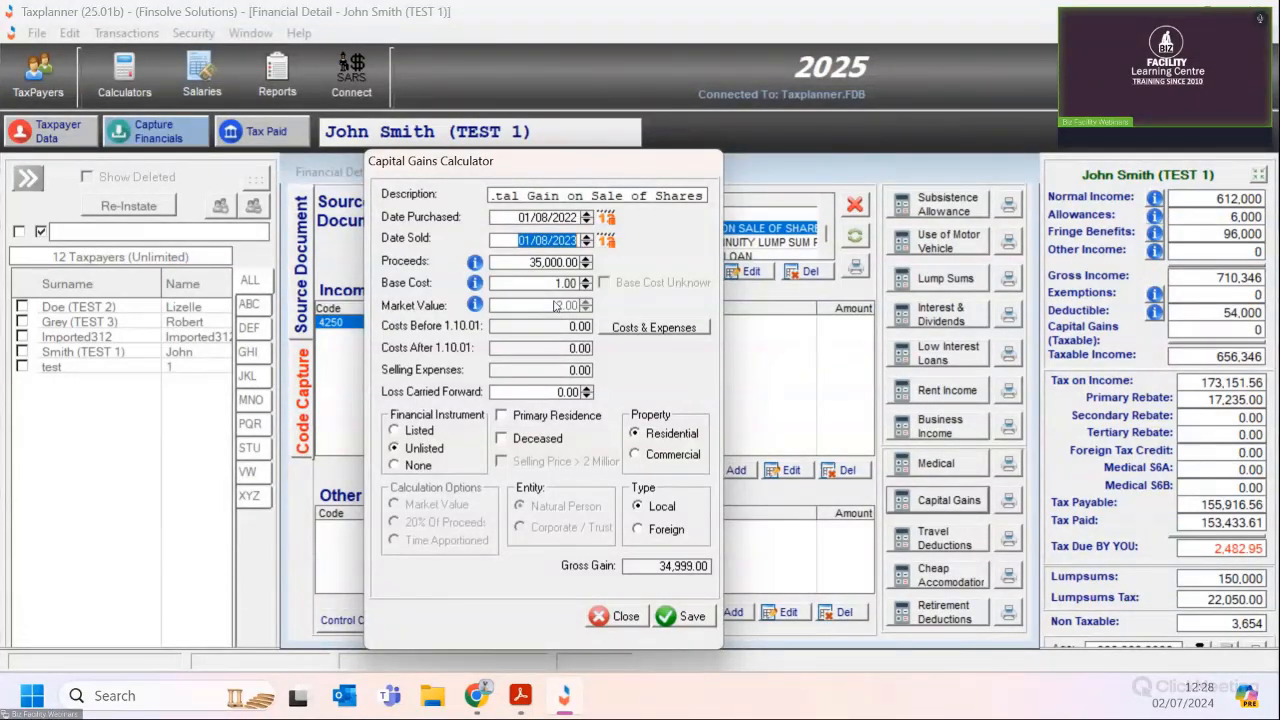
key(Tab)
click(617, 616)
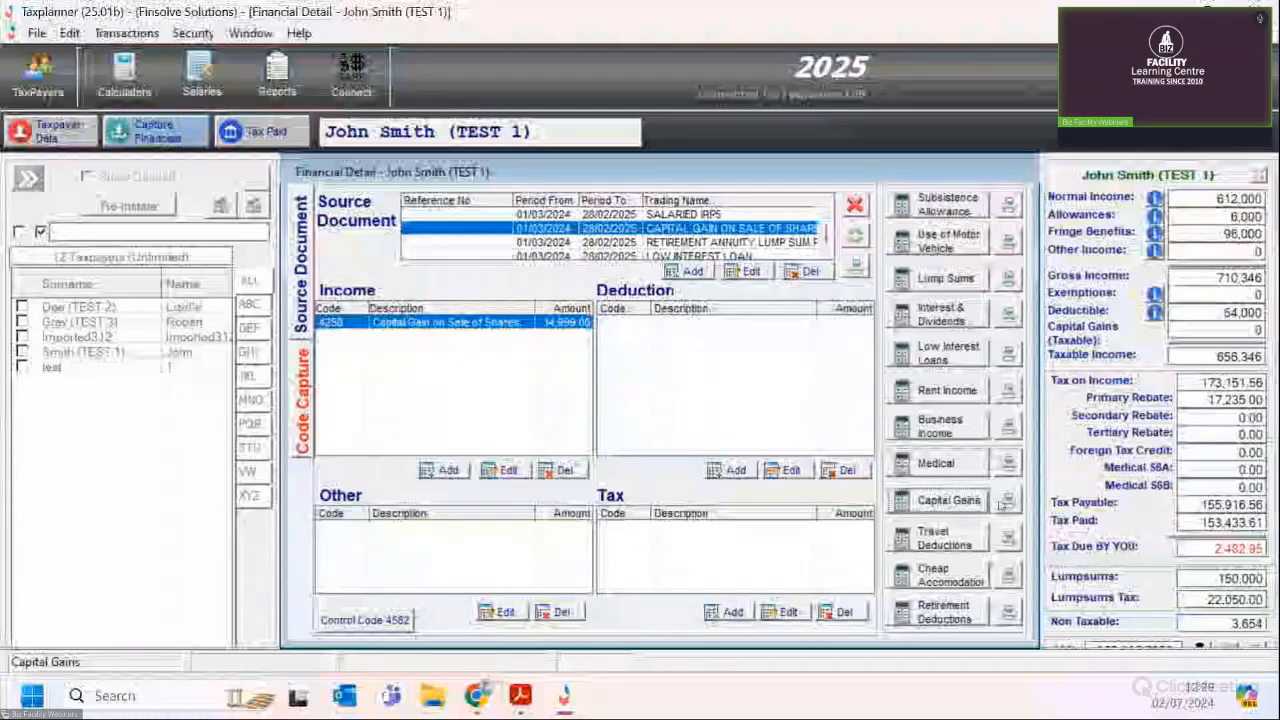
- Preview the Capital Gains report for the sale of shares, read its calculation, and exit the preview
click(1005, 503)
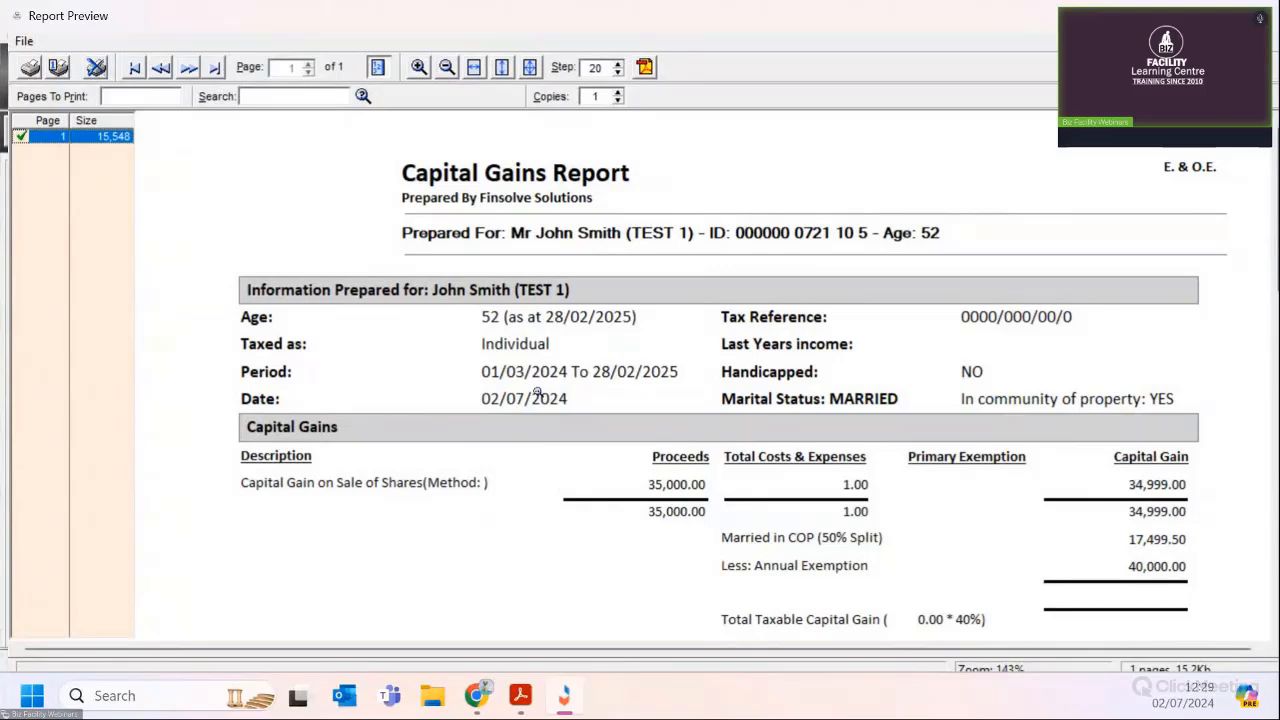
scroll(537, 393, down, 2)
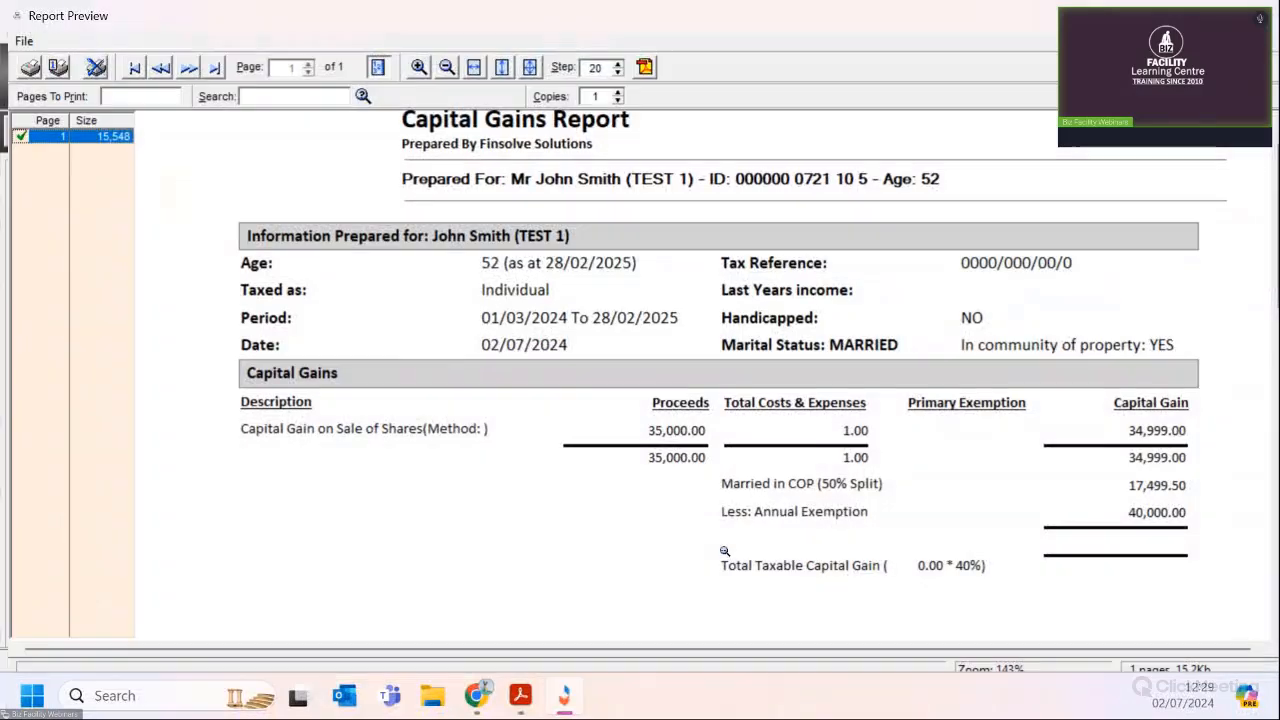
scroll(725, 550, down, 2)
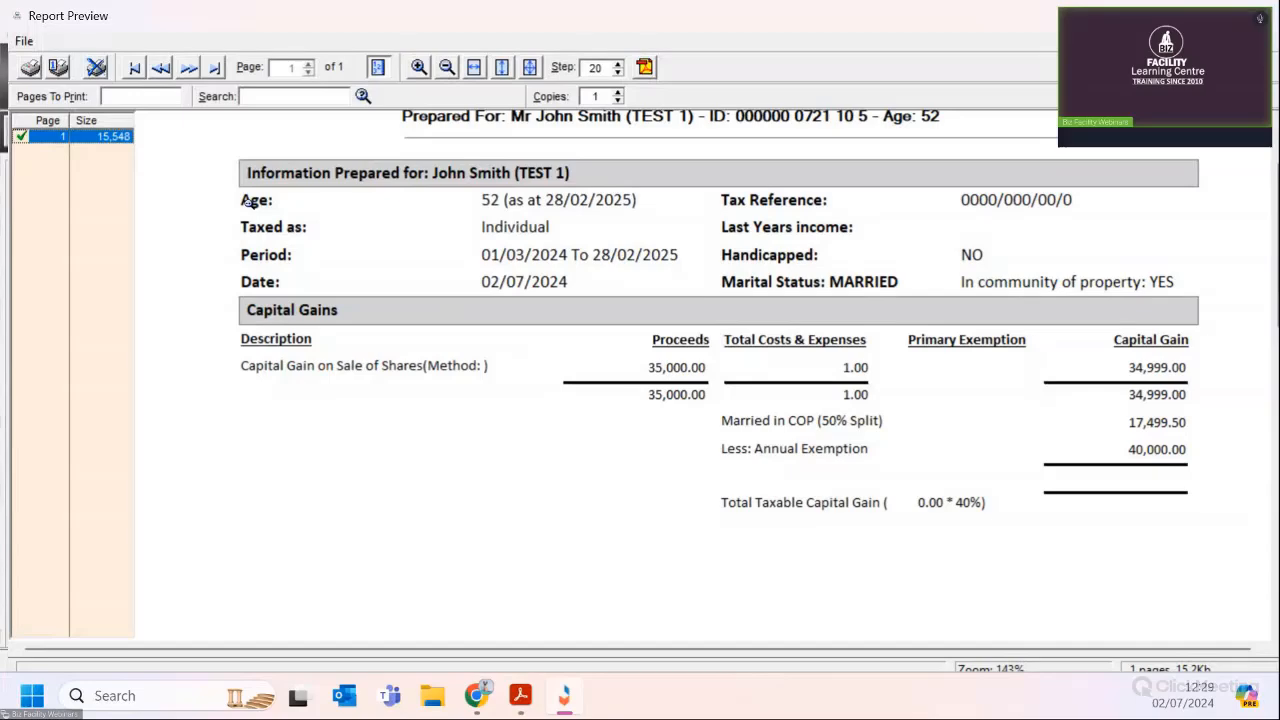
click(24, 40)
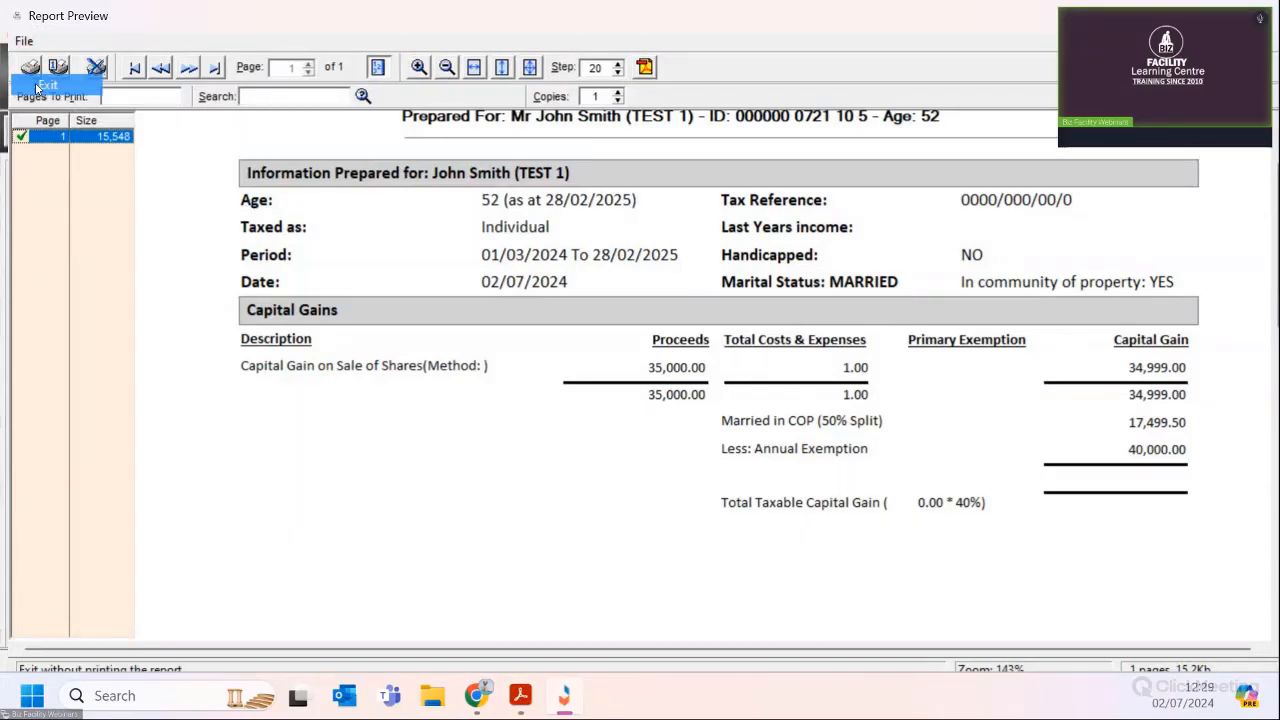
click(37, 88)
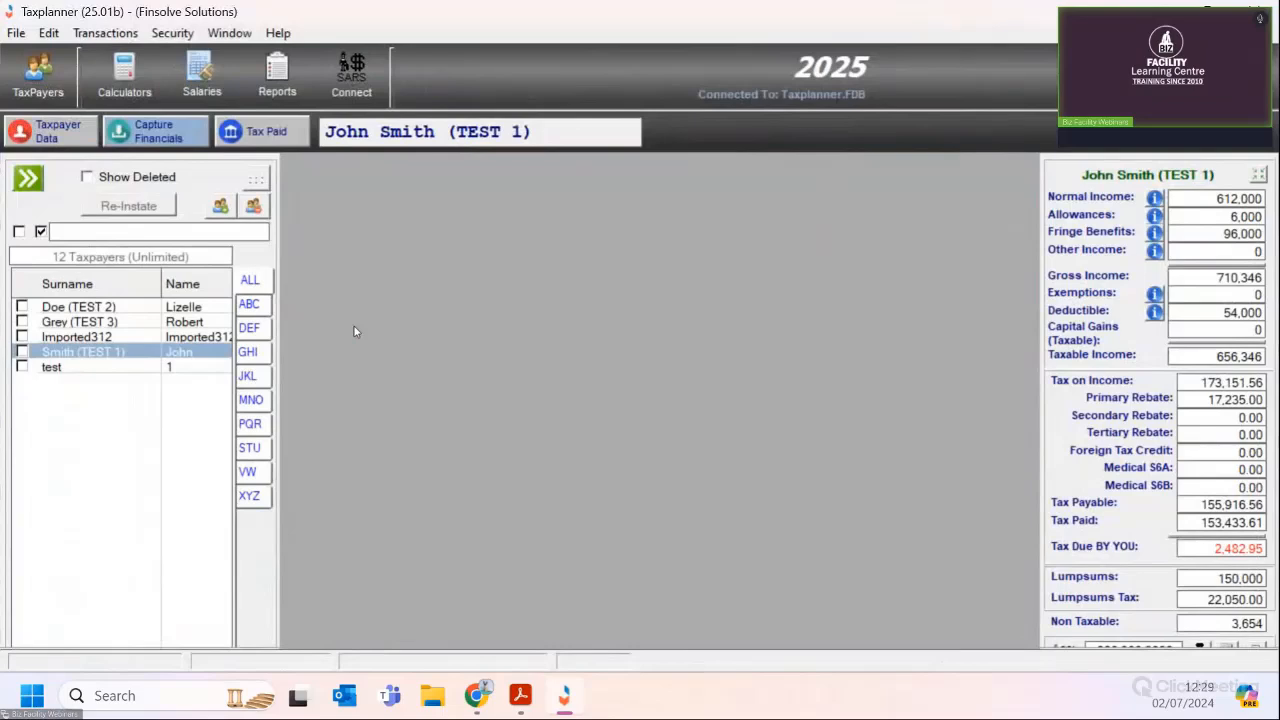
- Open the TEST 2 taxpayer's captured financials and select the code 4214 business income entry of the sole proprietor document
click(205, 307)
click(195, 138)
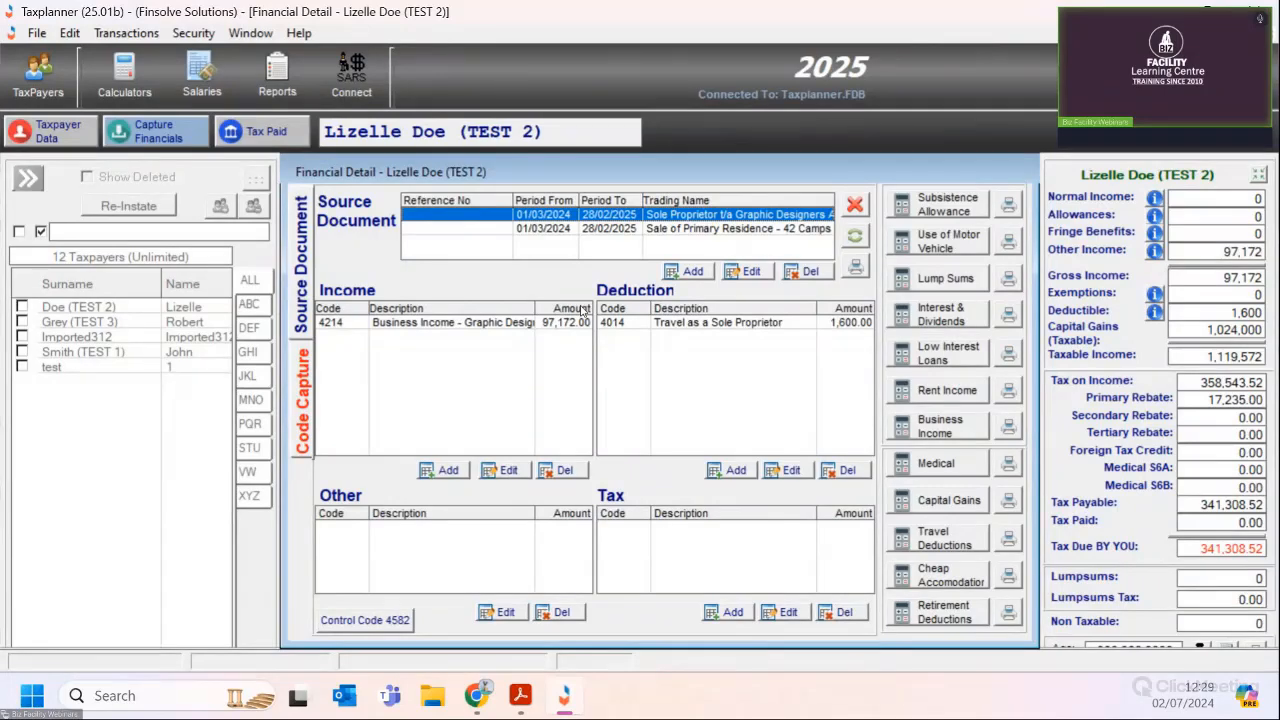
click(637, 218)
click(547, 324)
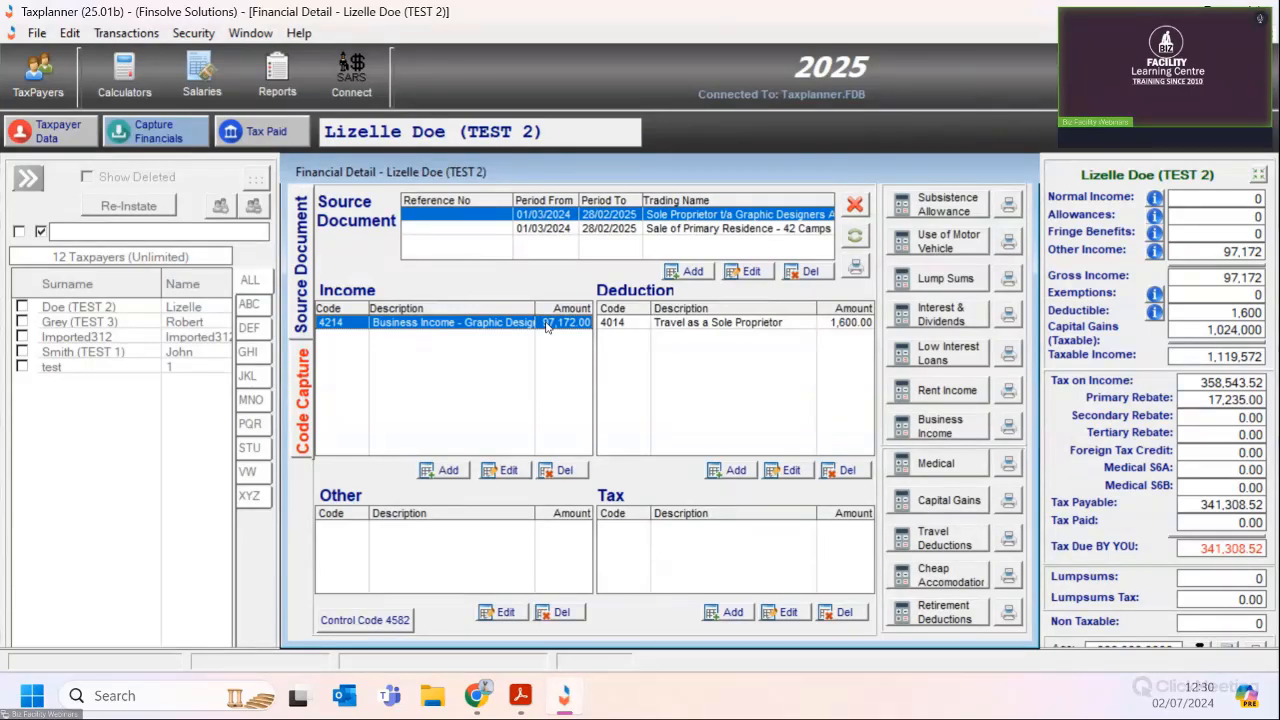
- Open the captured Business Income entry for Graphic Designers ABC in edit mode and examine its 2025 profit and loss
click(978, 434)
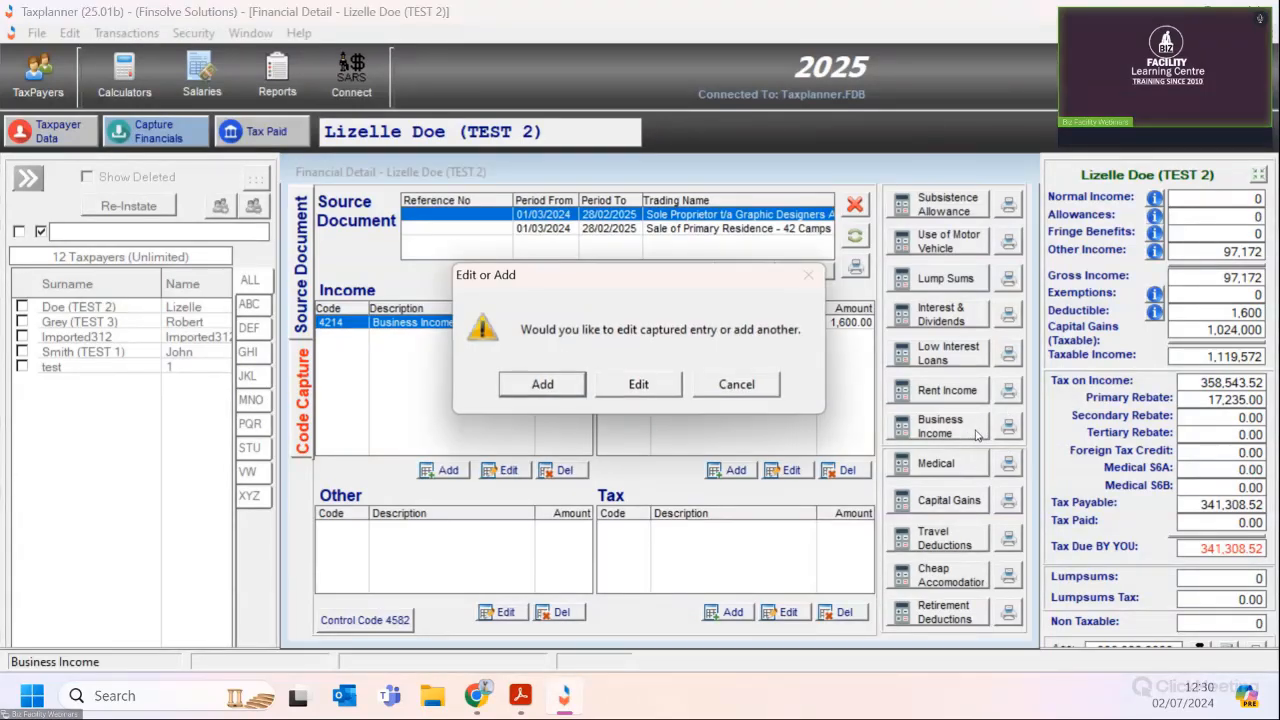
click(655, 397)
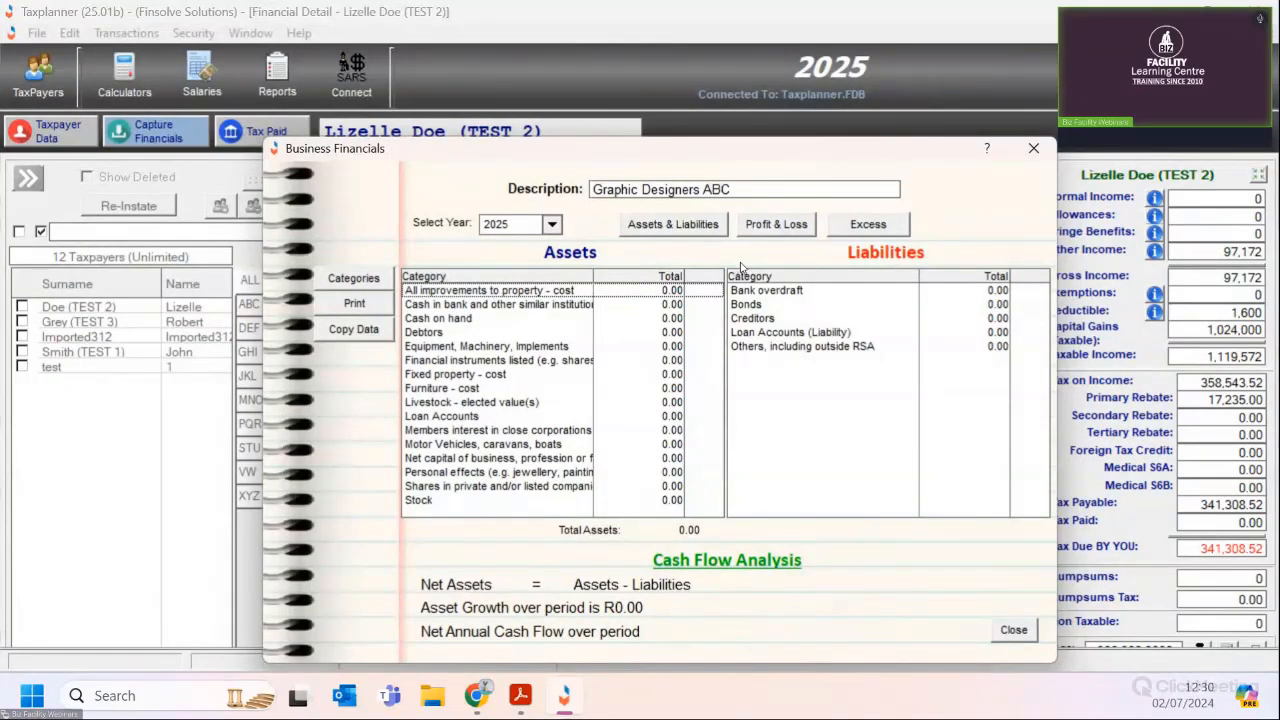
click(765, 227)
click(668, 321)
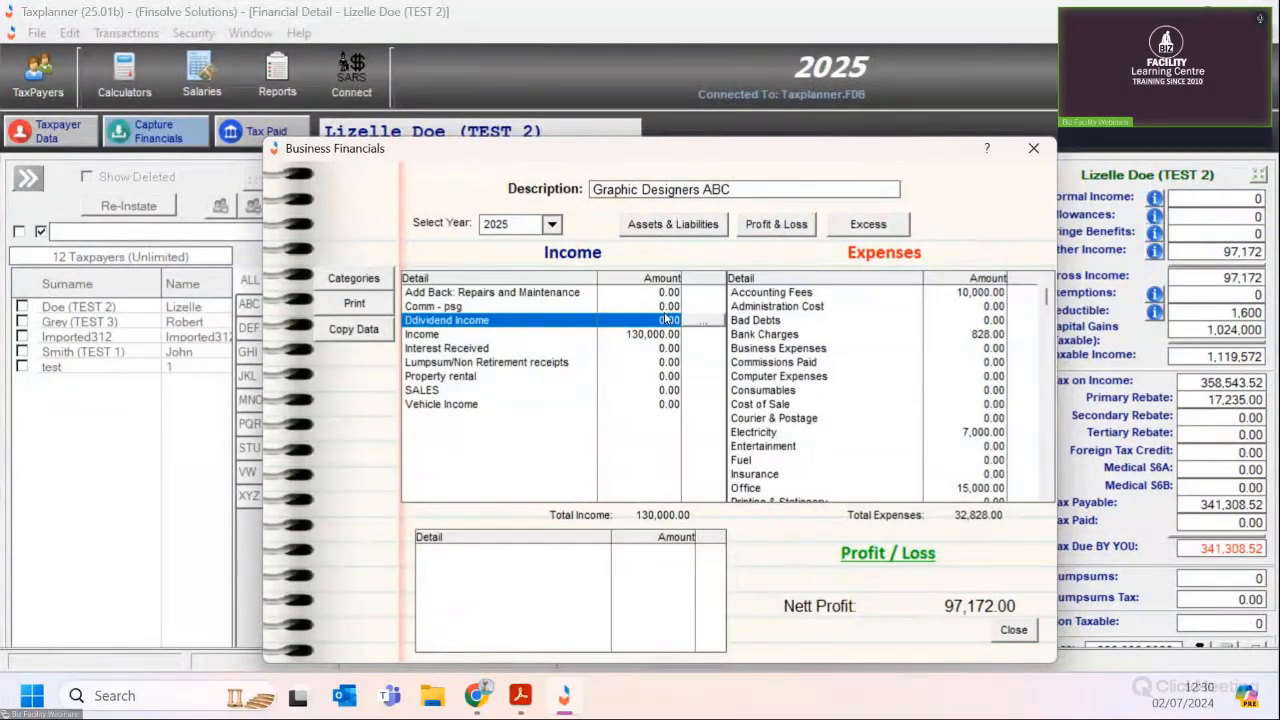
click(822, 336)
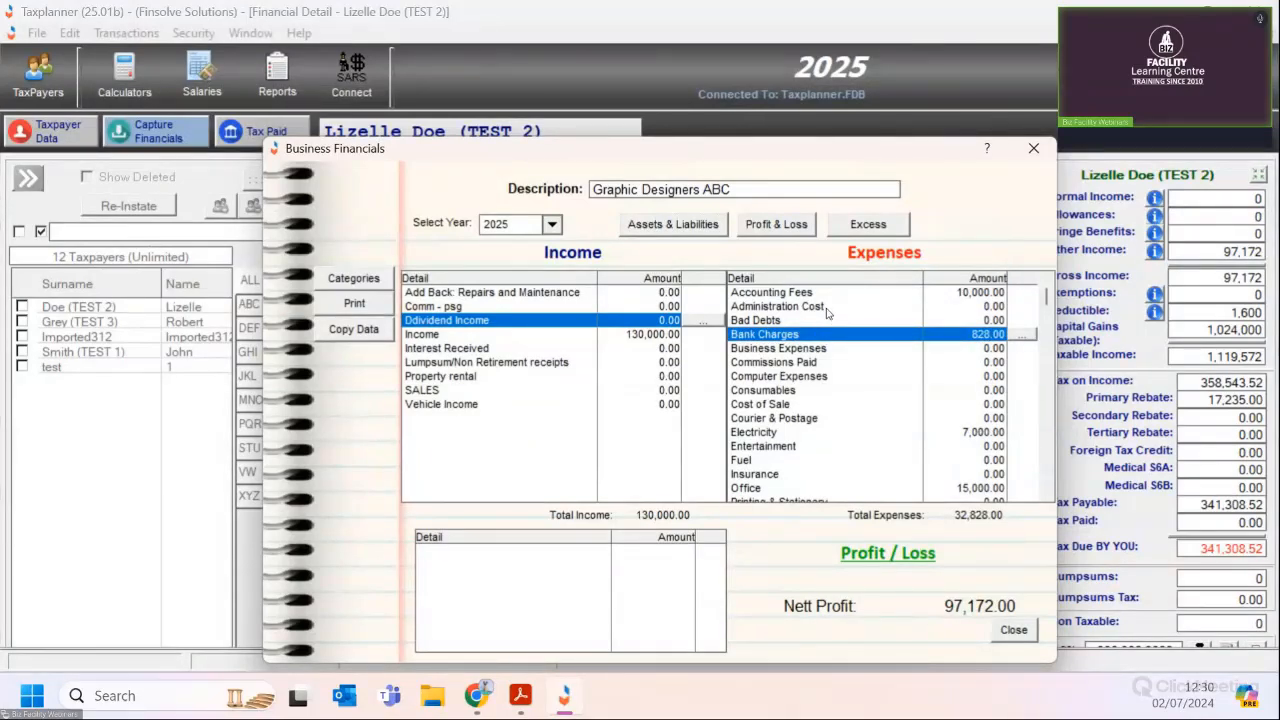
- View the ABC Accountants entry behind the Accounting Fees expense, and close the expense details
click(995, 293)
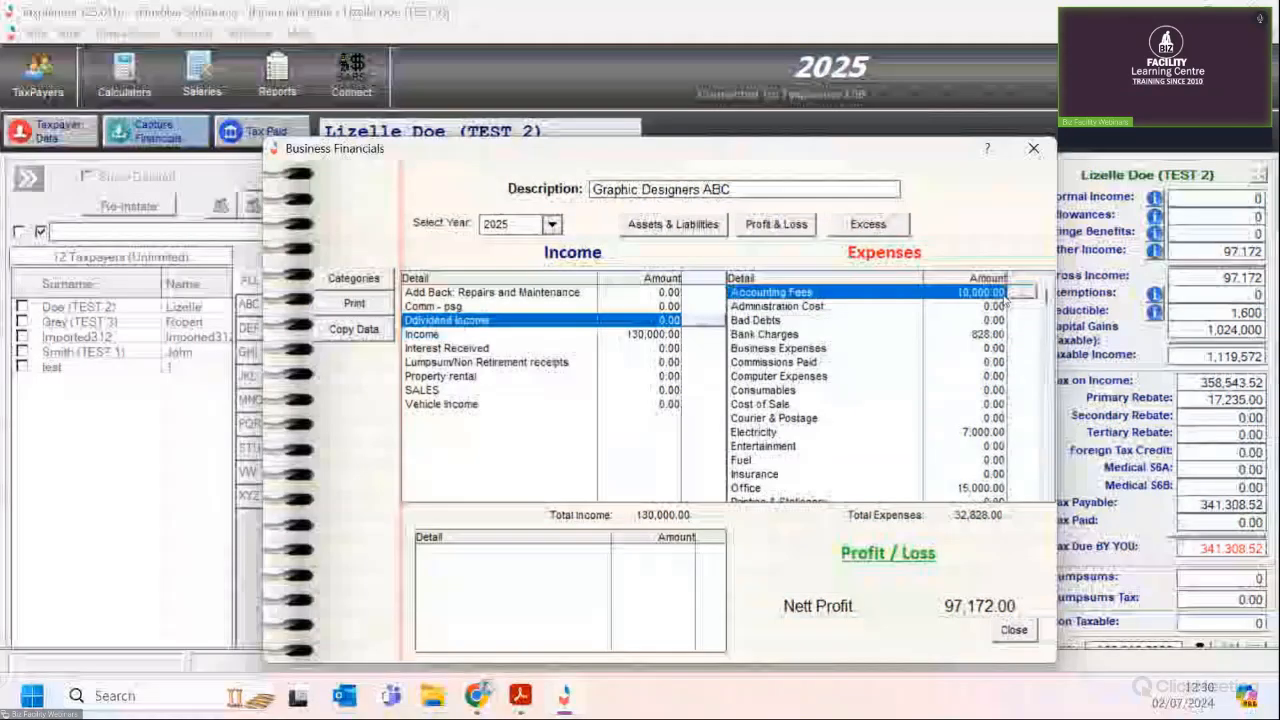
click(1020, 292)
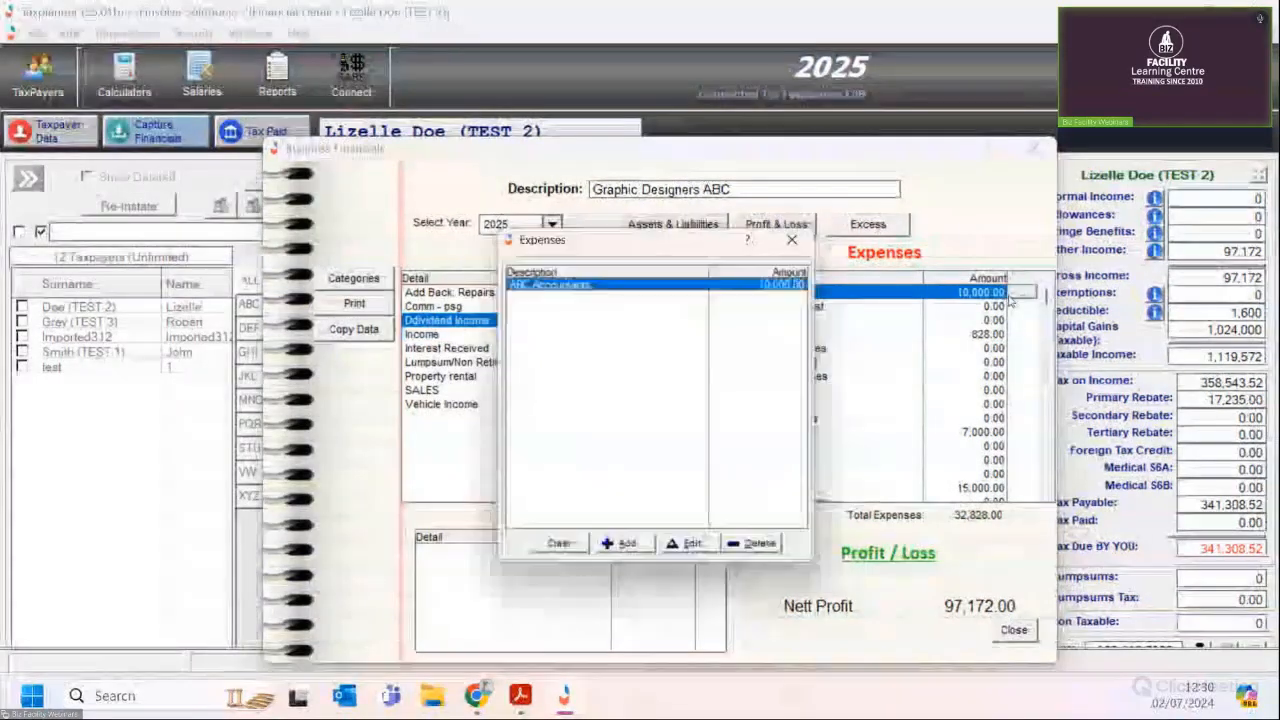
click(693, 553)
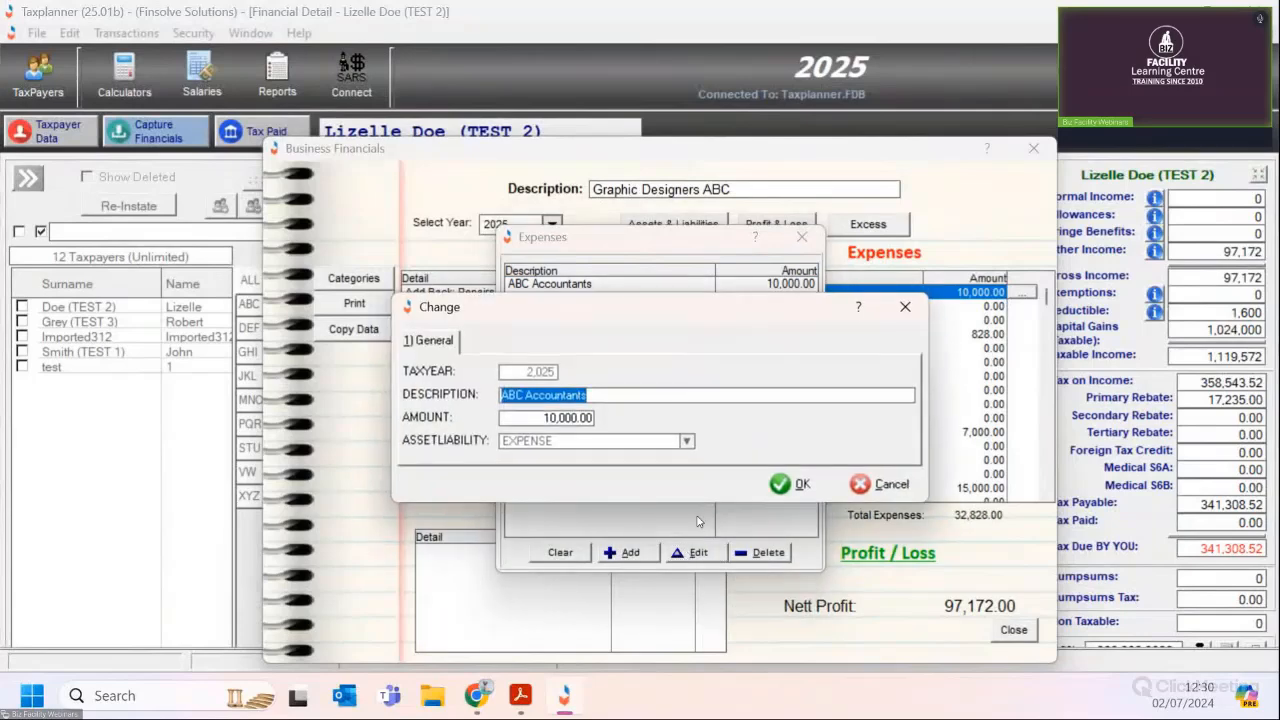
click(822, 489)
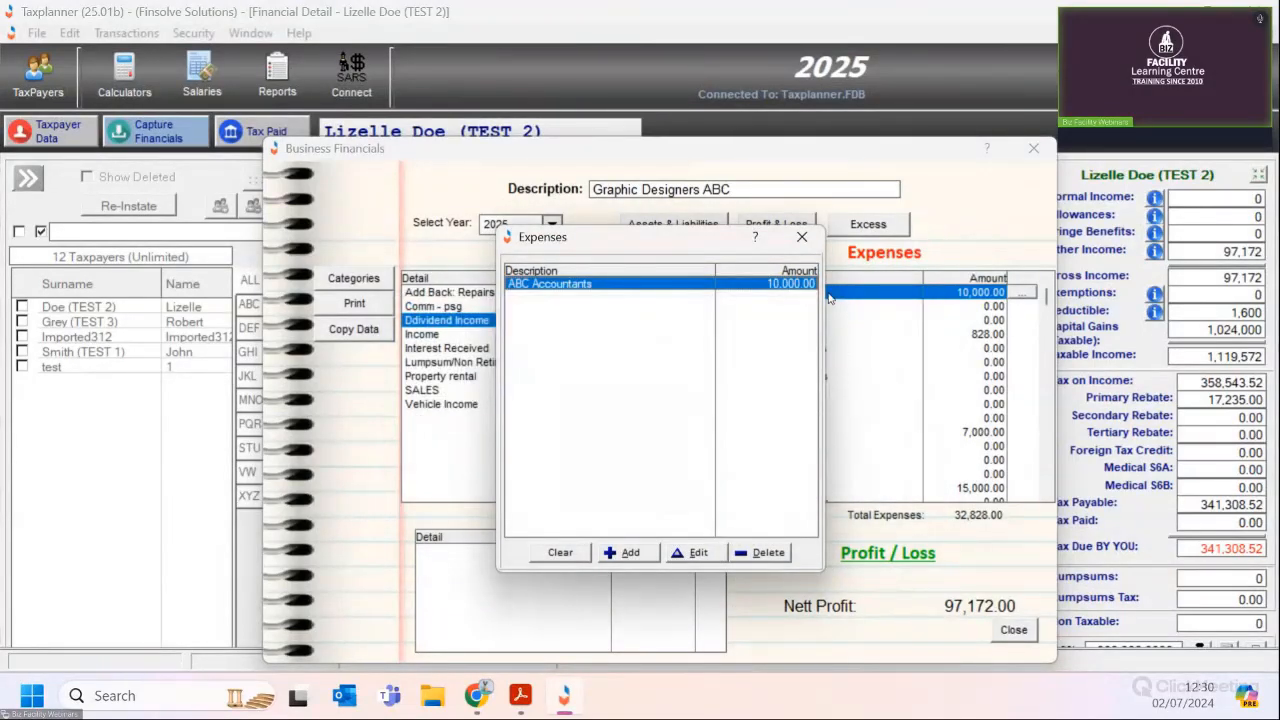
click(803, 239)
- Review the remaining expense categories of Graphic Designers ABC, and close the Business Financials
scroll(855, 323, down, 1)
scroll(855, 323, down, 1)
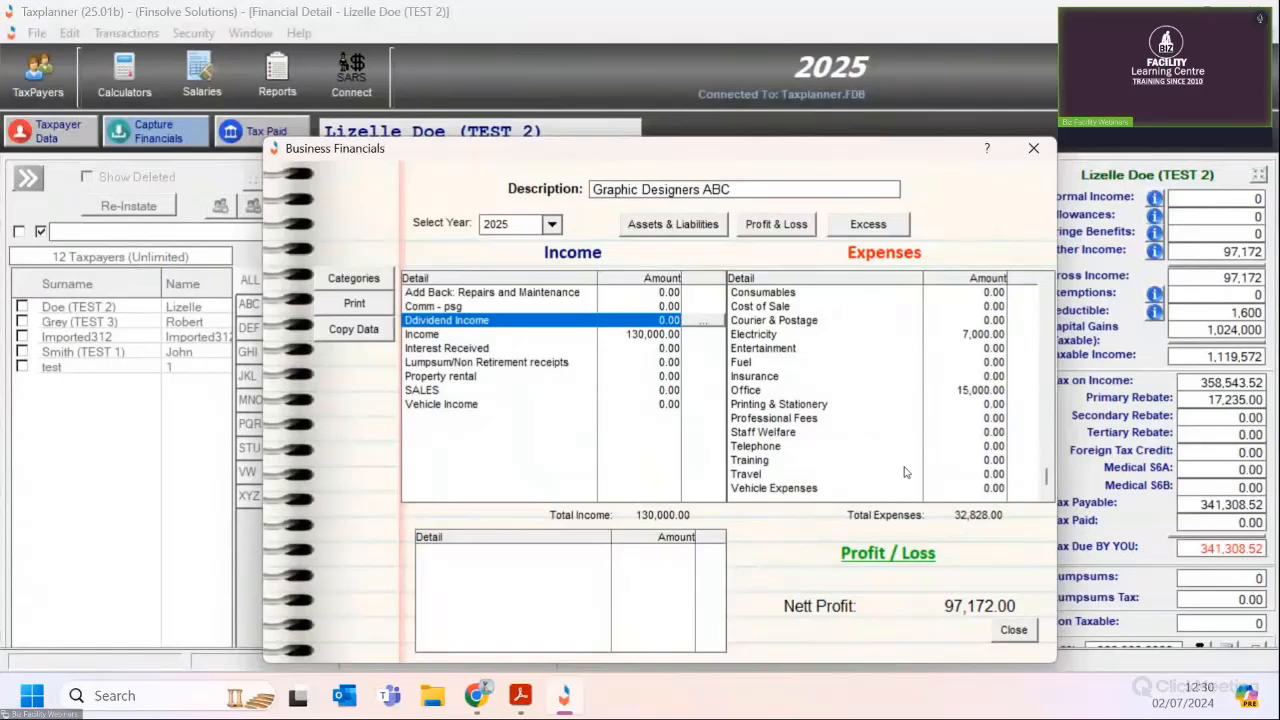
click(1013, 632)
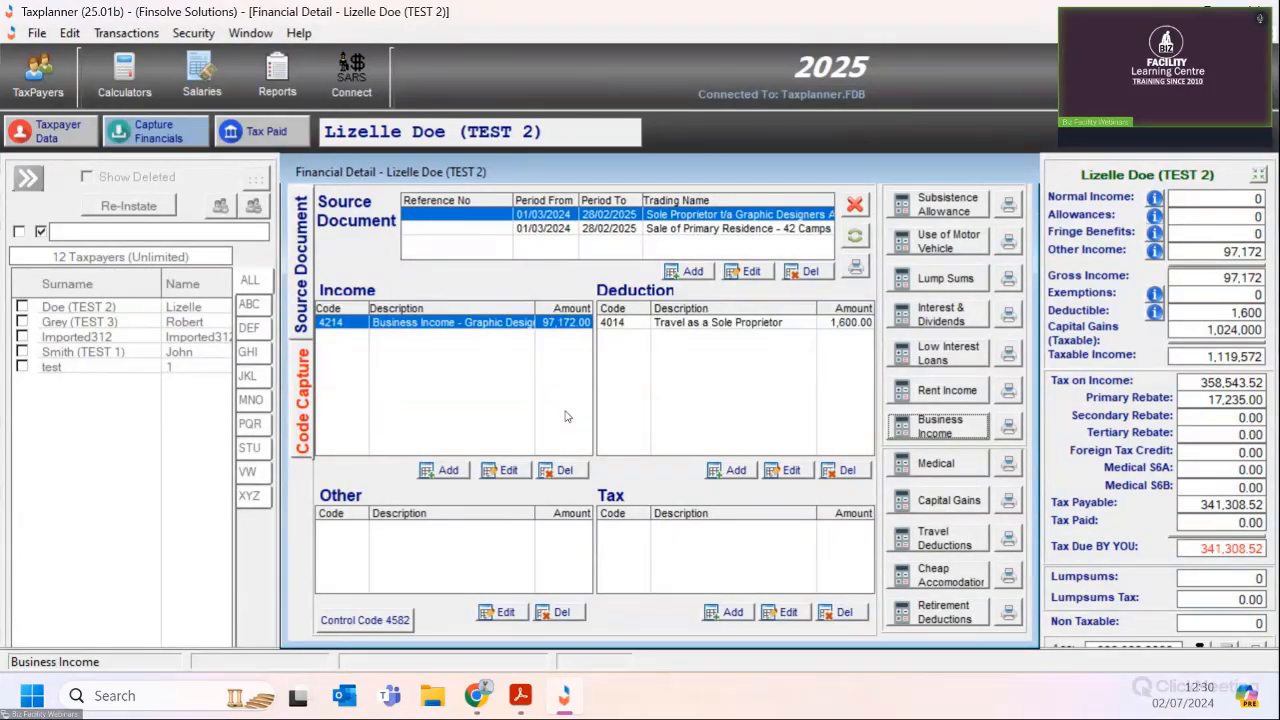
- Review the vehicle details, running costs and deductible amounts of the Travel as a Sole Proprietor deduction, and save the entry
click(672, 327)
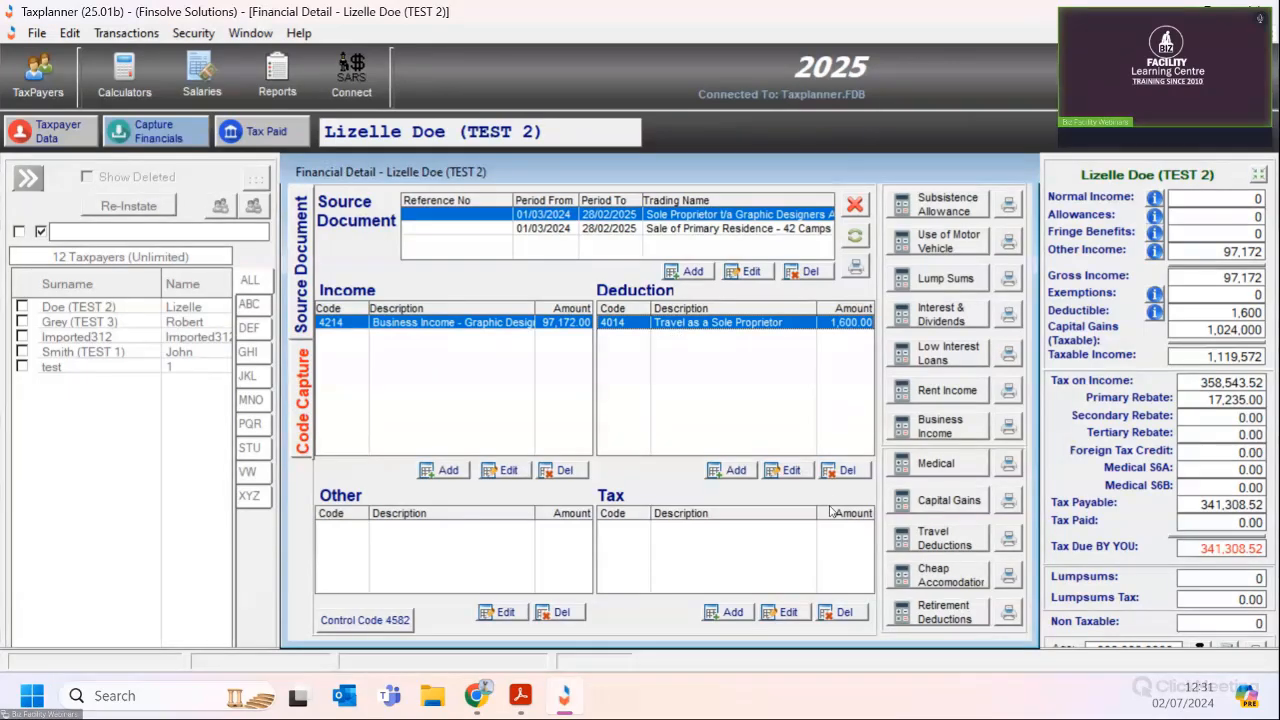
click(937, 541)
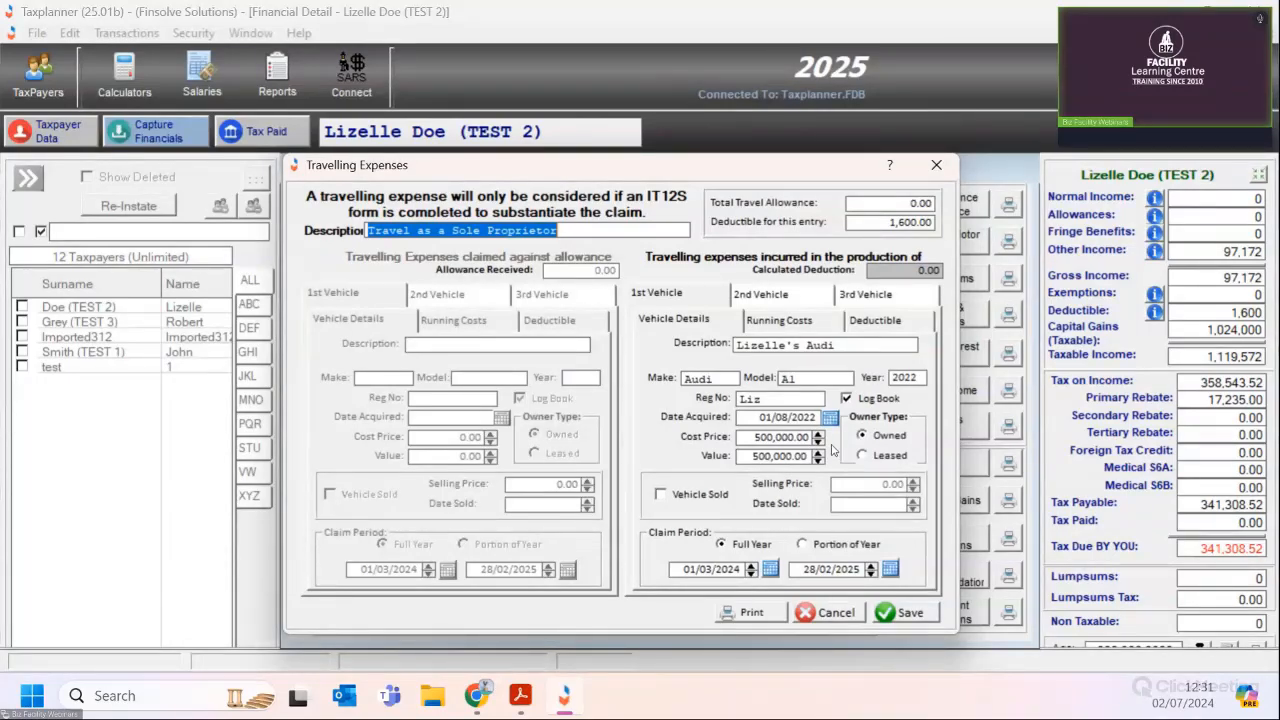
click(790, 320)
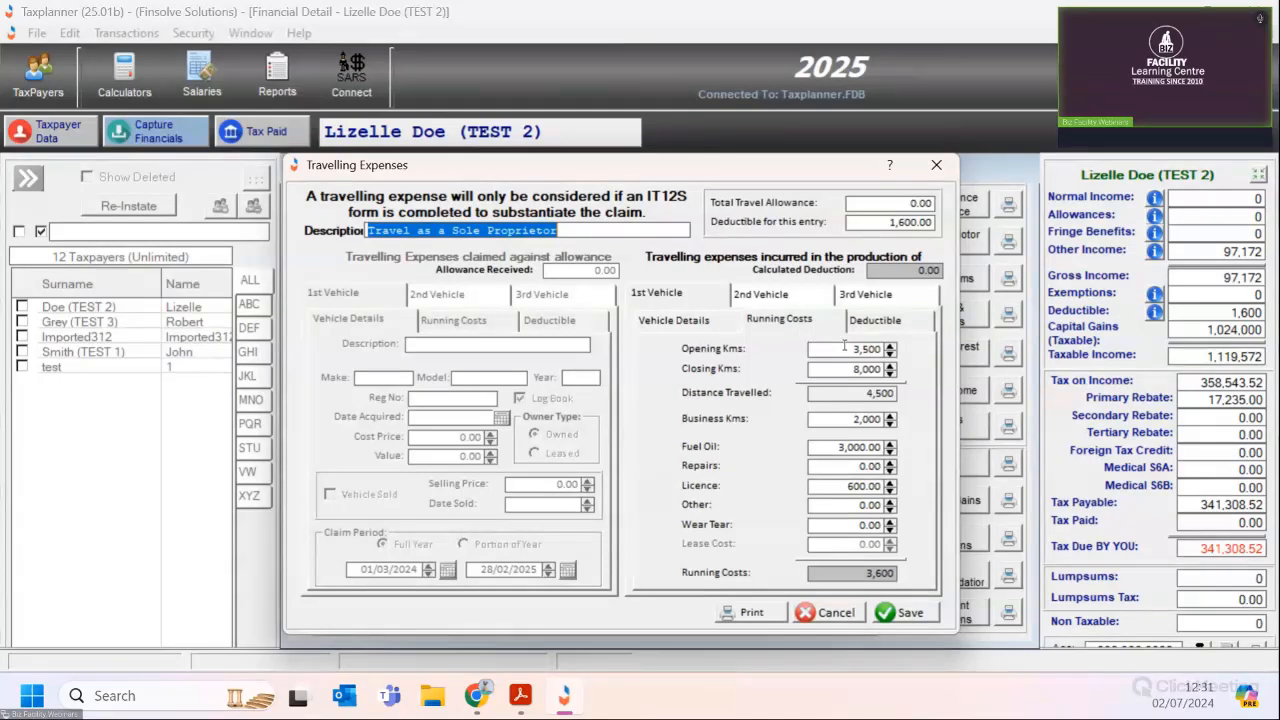
click(845, 348)
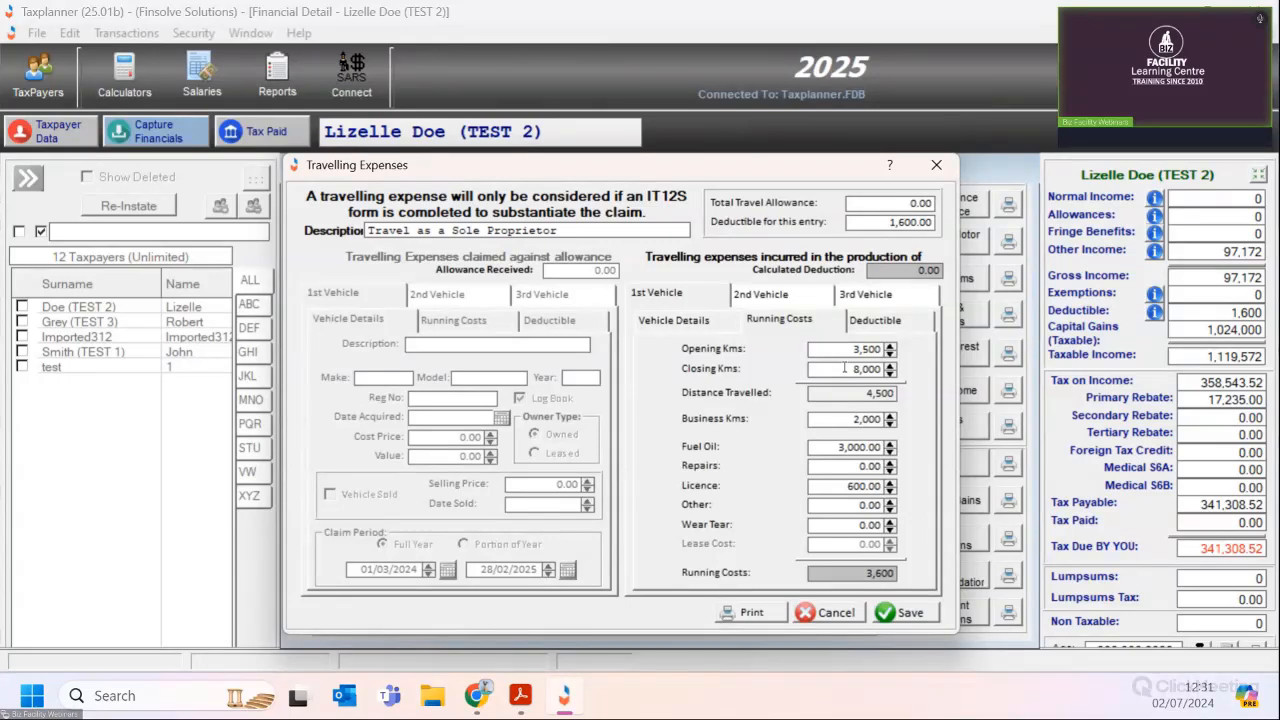
click(845, 368)
double_click(868, 574)
click(877, 328)
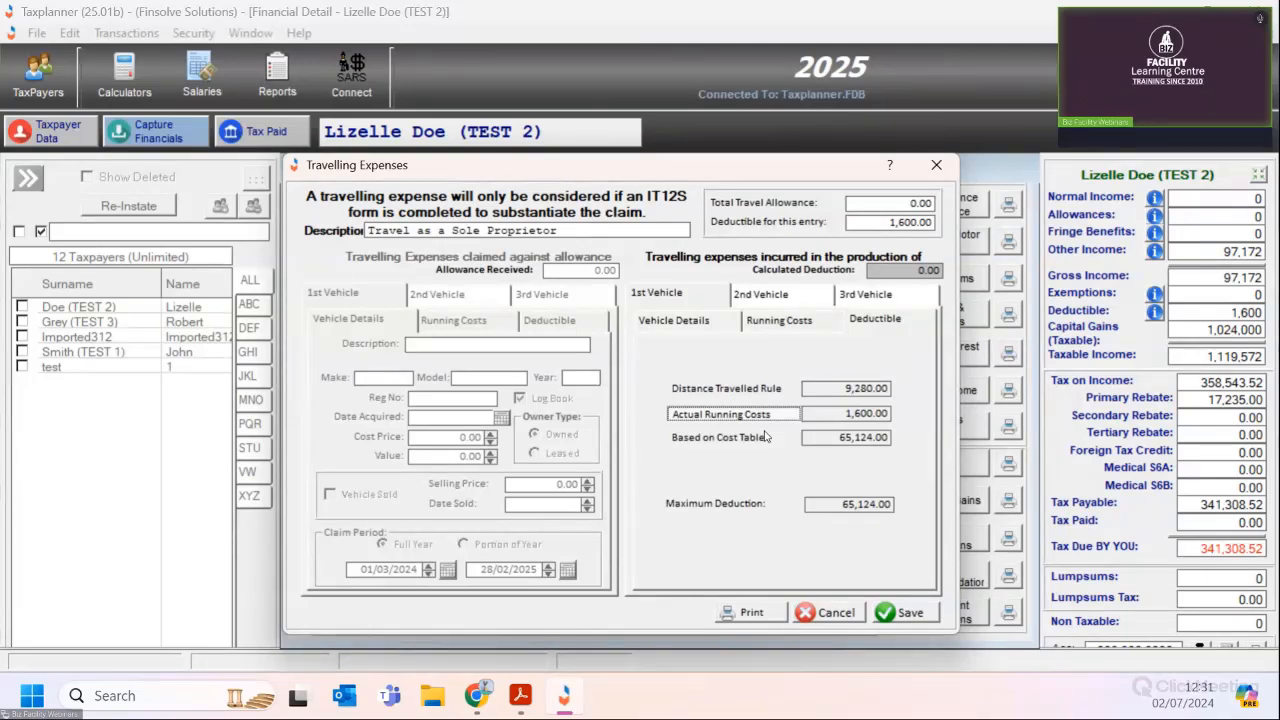
click(900, 618)
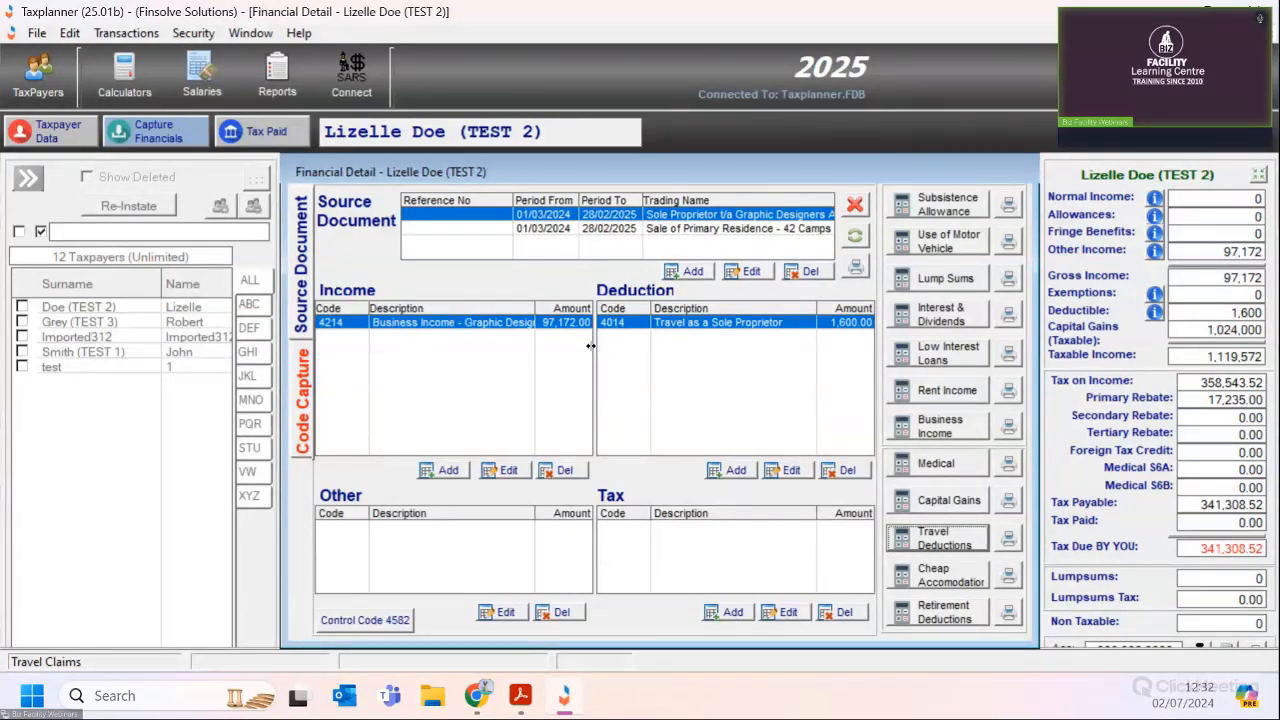
- Close the TEST 2 taxpayer's financials and open the captured financials of the TEST 3 taxpayer
click(854, 207)
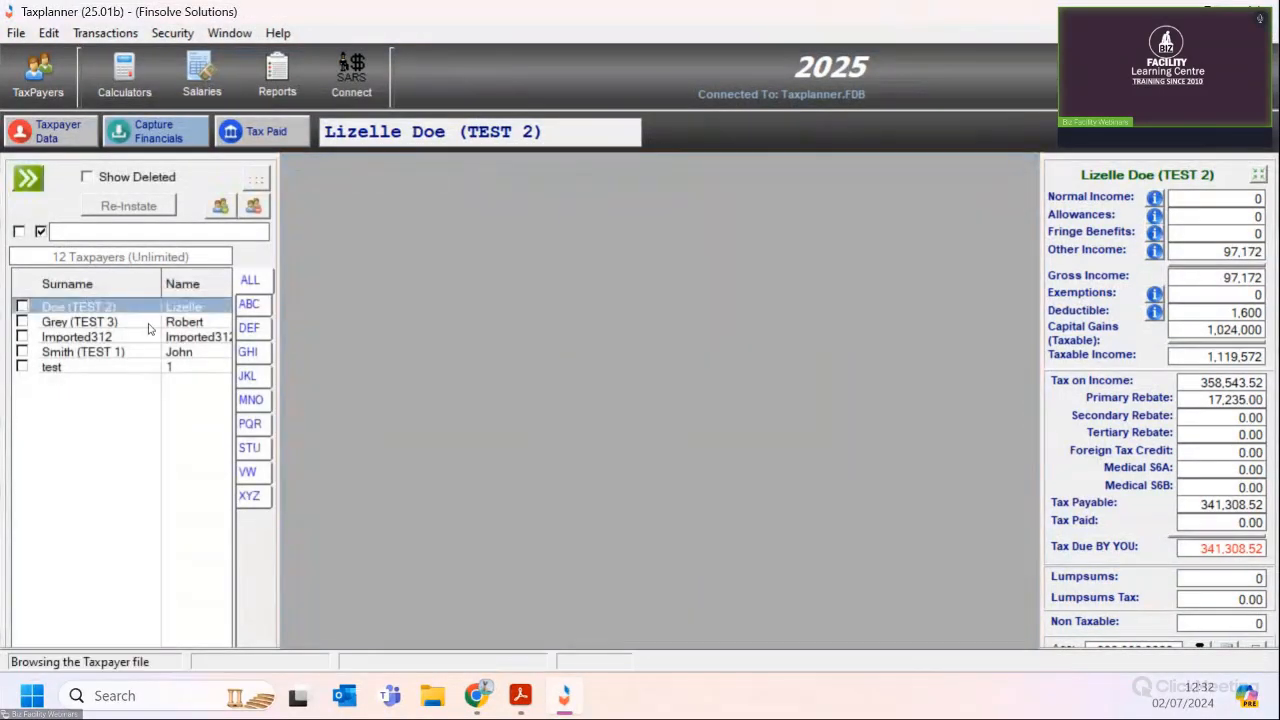
click(178, 323)
click(161, 136)
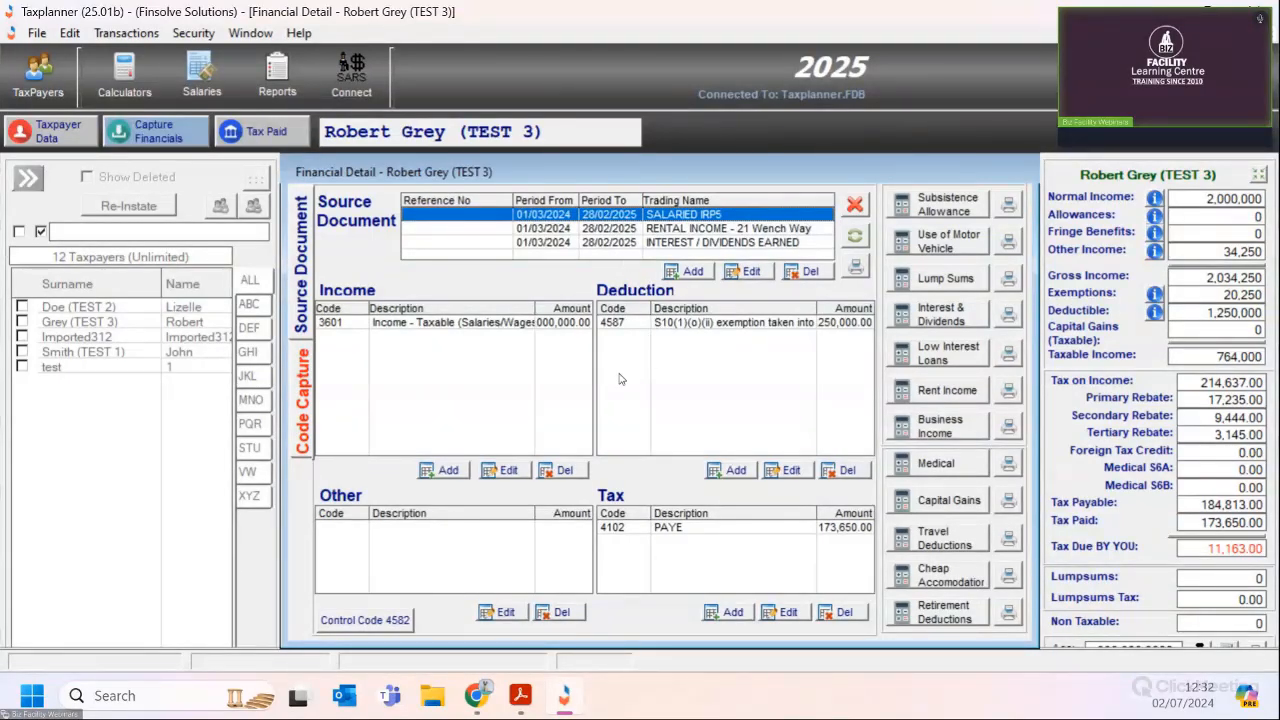
- View the code 3601 taxable salary income entry of the SALARIED IRP5 document, and close it without changes
click(567, 321)
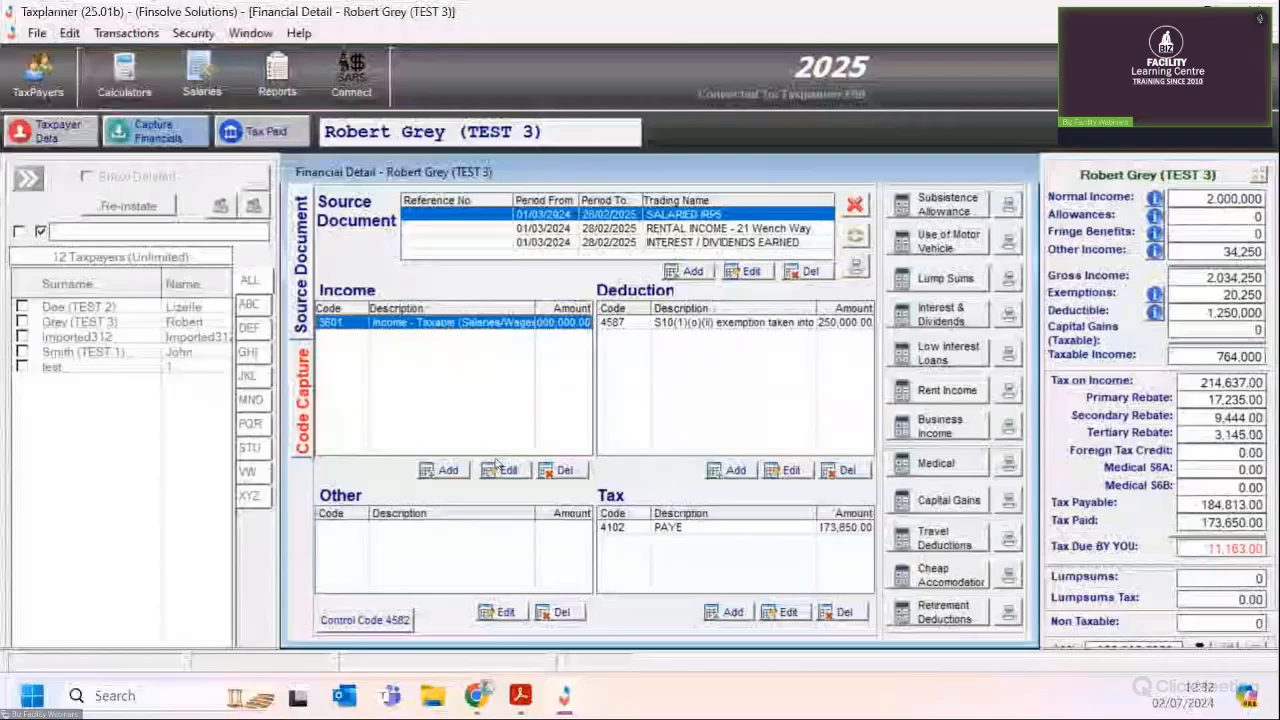
click(665, 321)
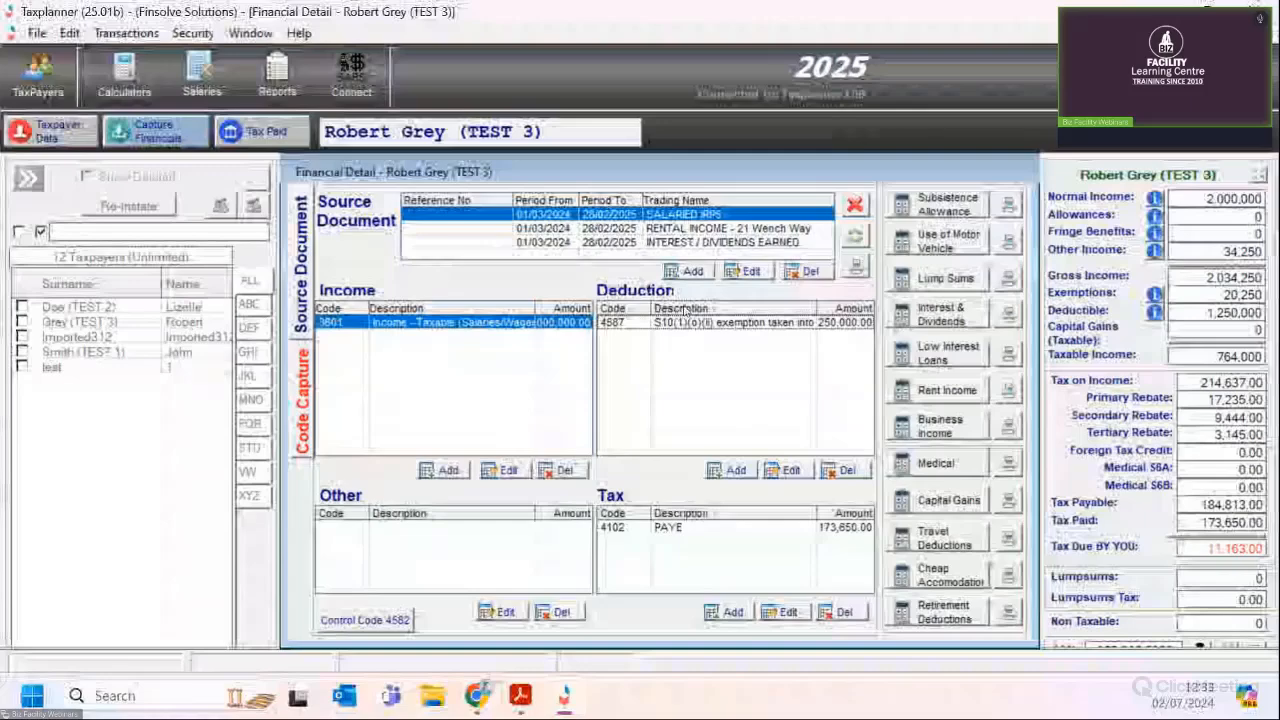
click(499, 470)
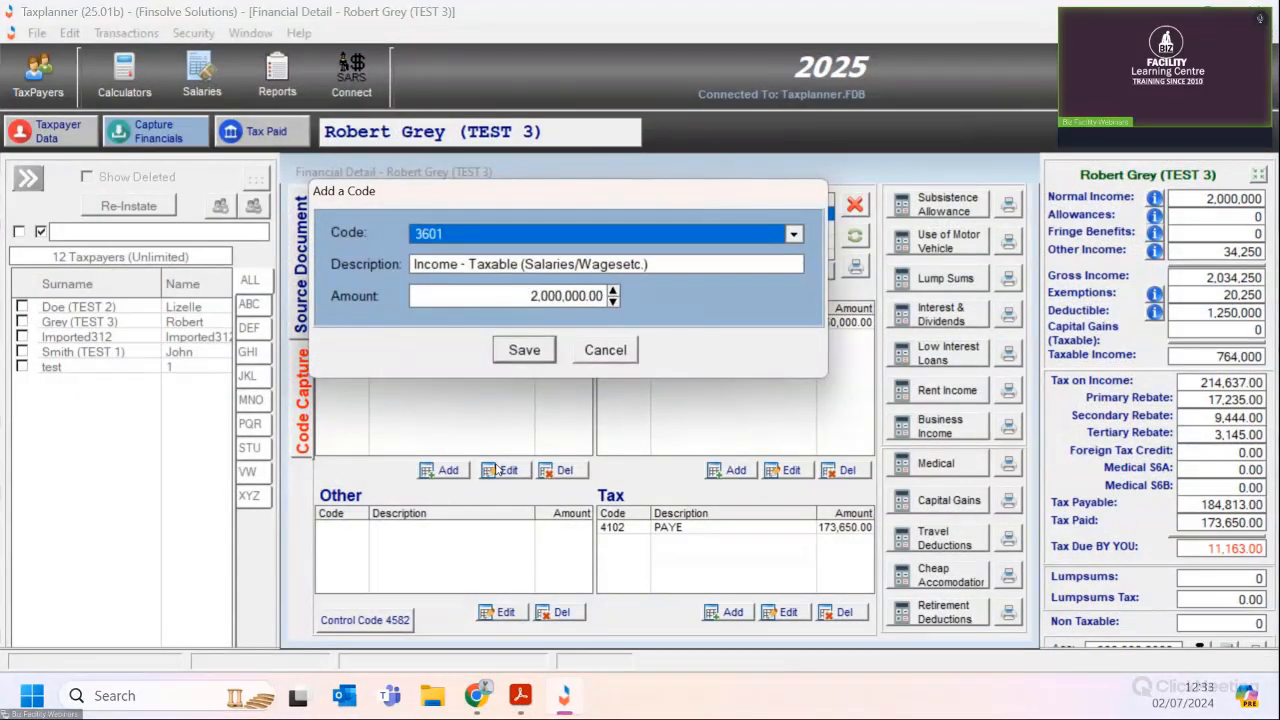
click(605, 350)
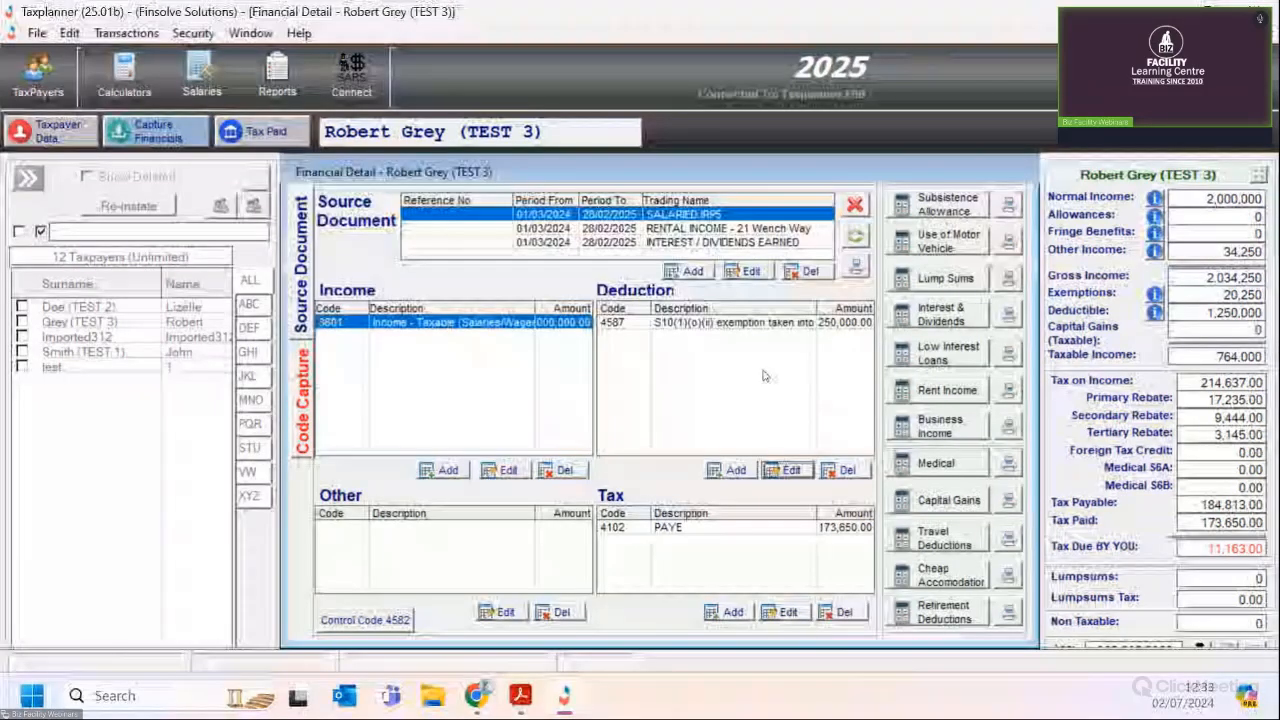
- View the code 4587 S10(1)(o)(ii) exemption deduction and its code list, and close the entry without changes
click(756, 328)
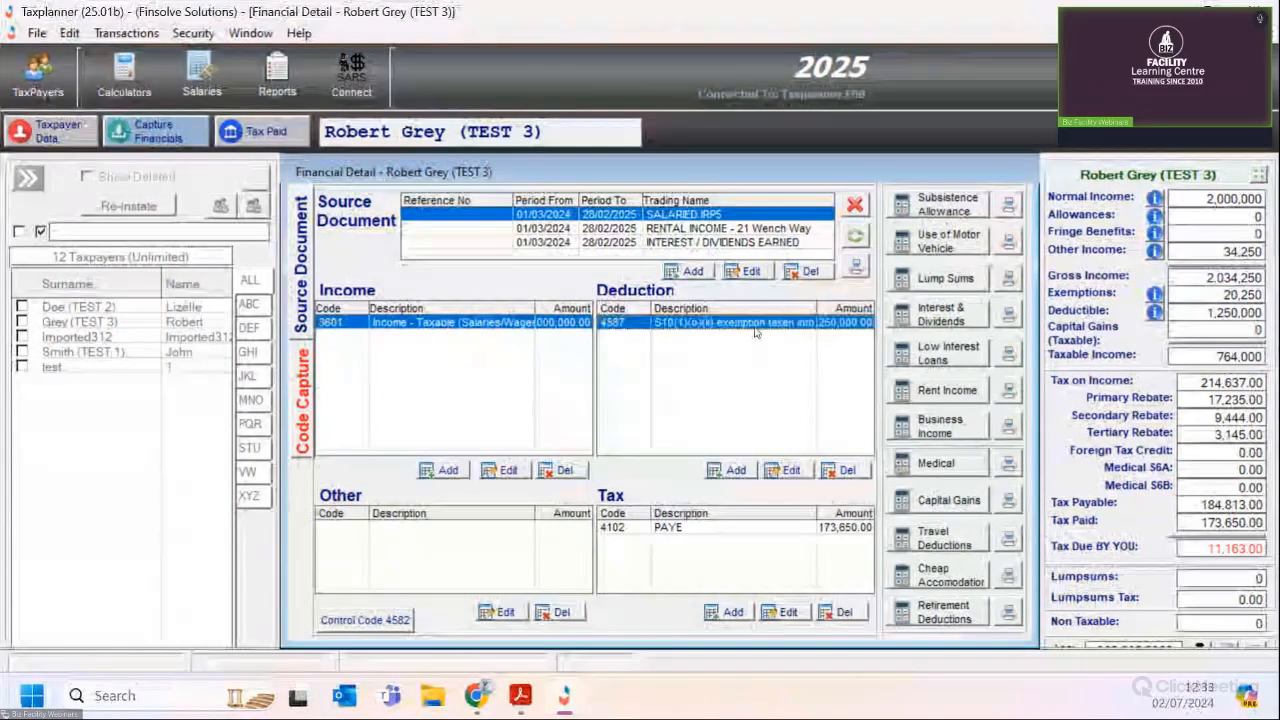
click(790, 470)
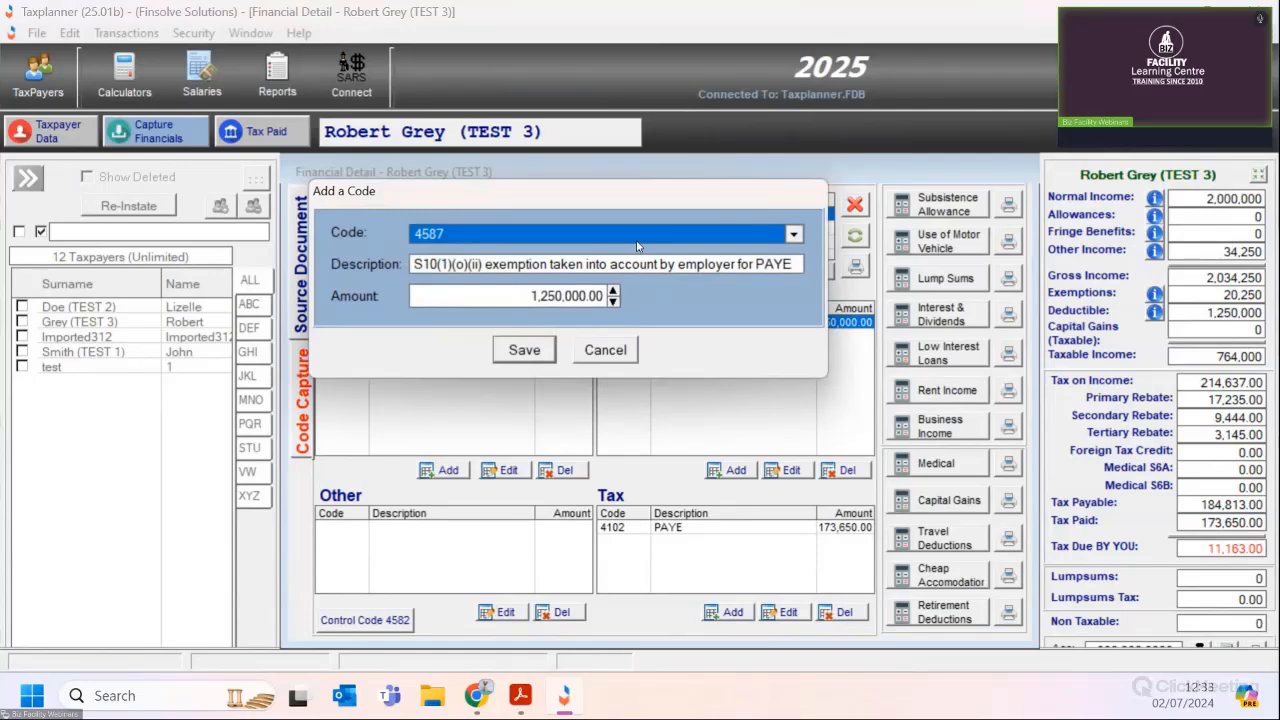
click(635, 240)
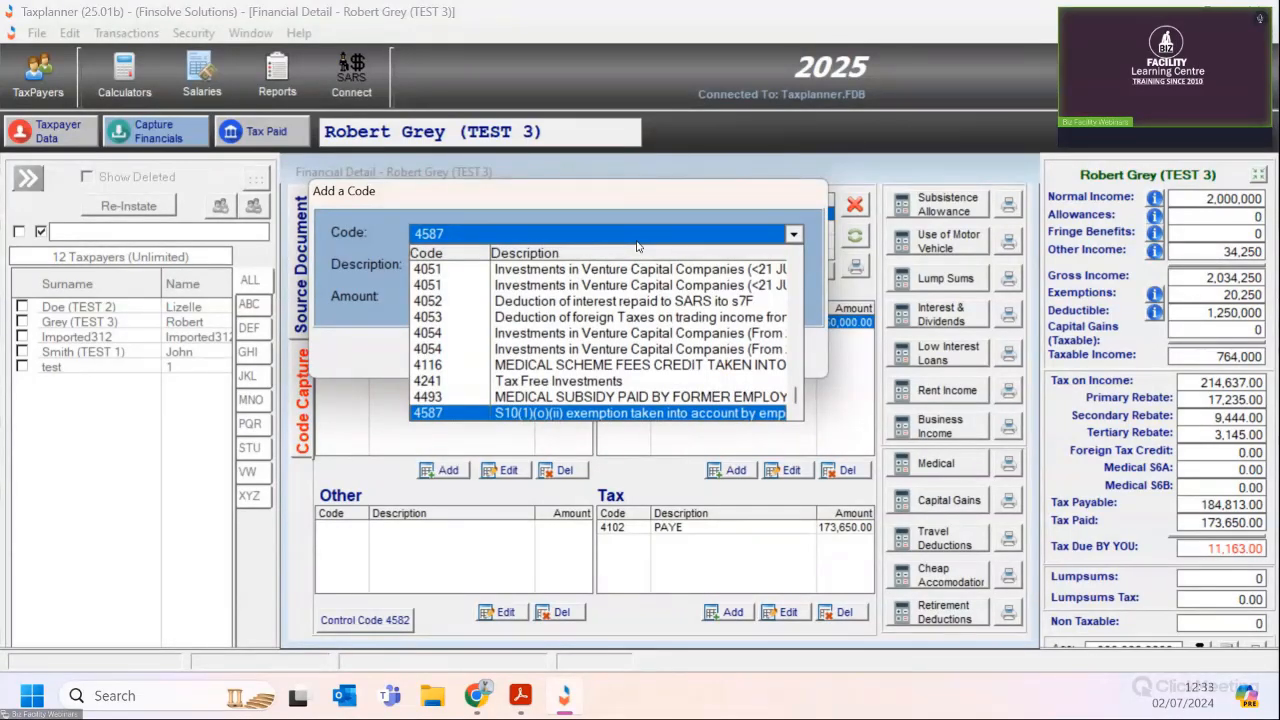
click(636, 244)
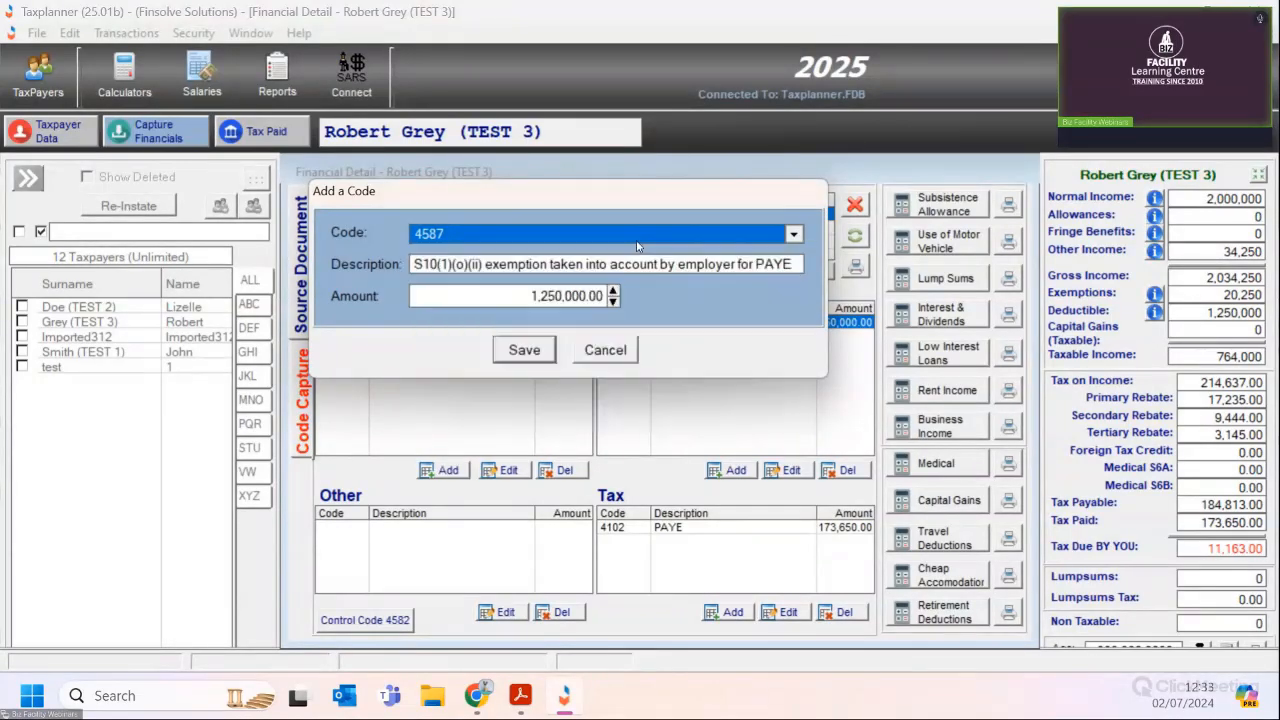
click(600, 350)
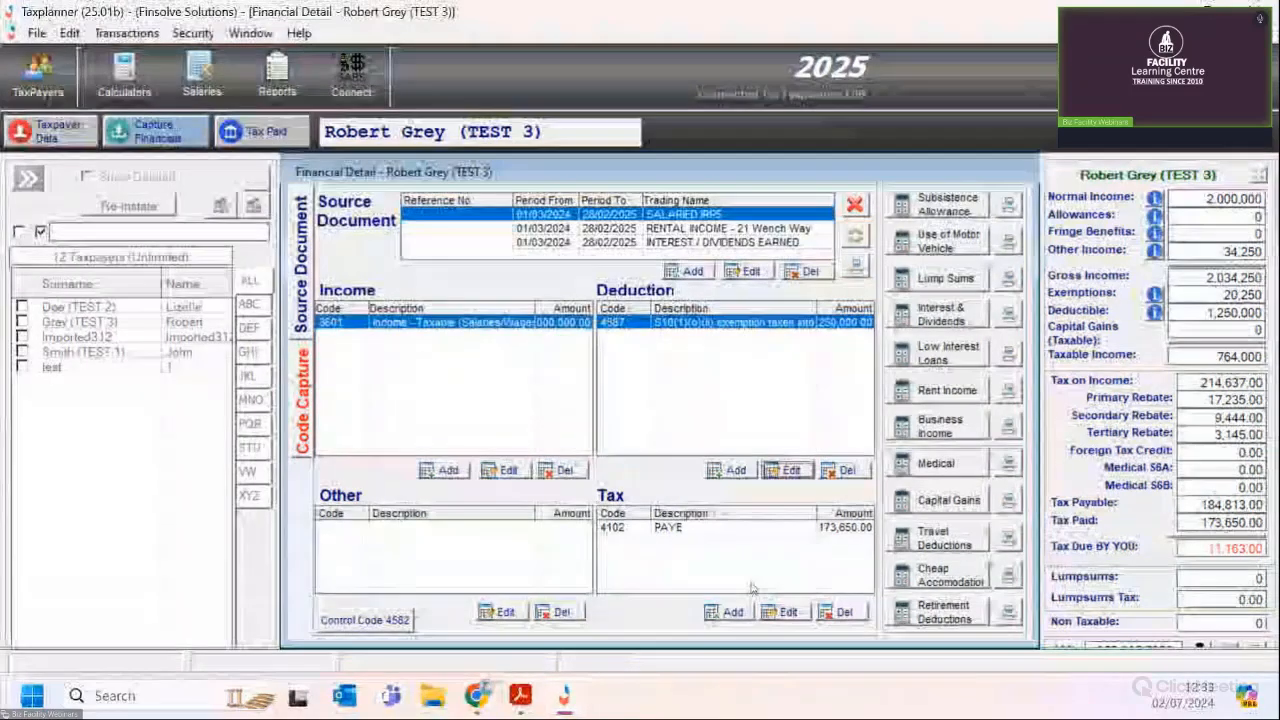
- View the code 4102 PAYE tax entry, and close it without changes
click(758, 532)
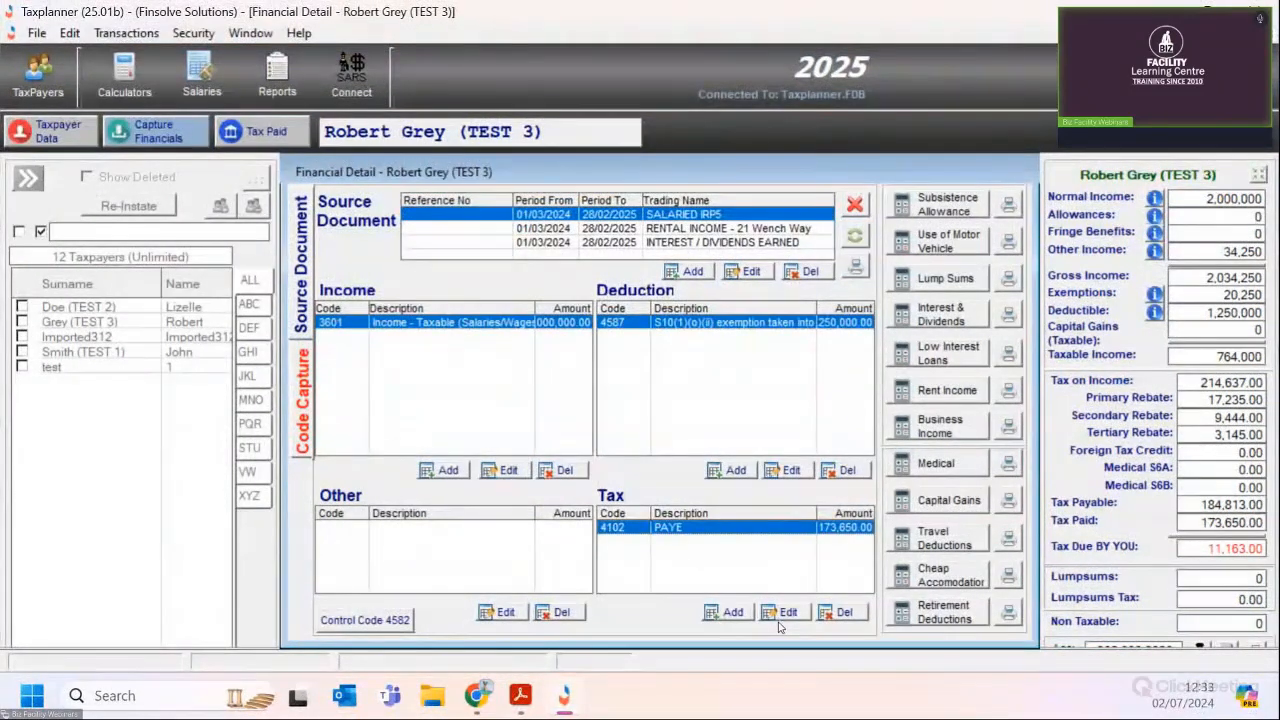
click(783, 612)
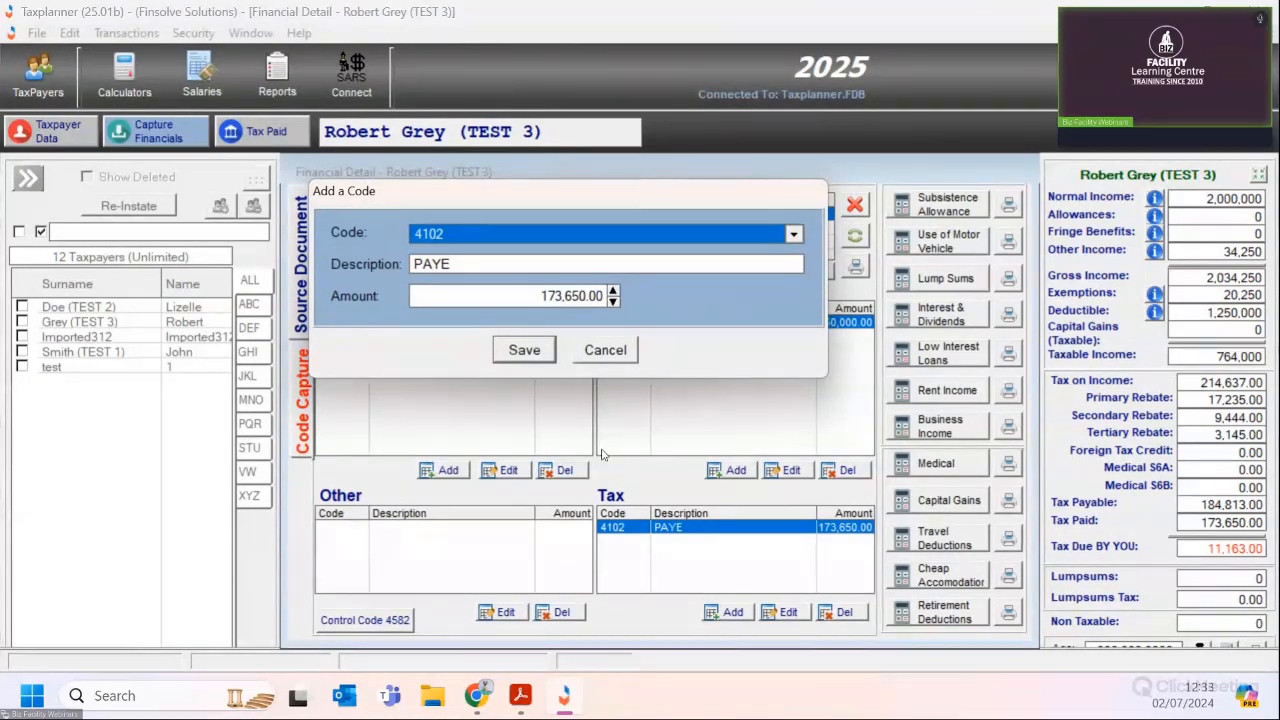
click(605, 351)
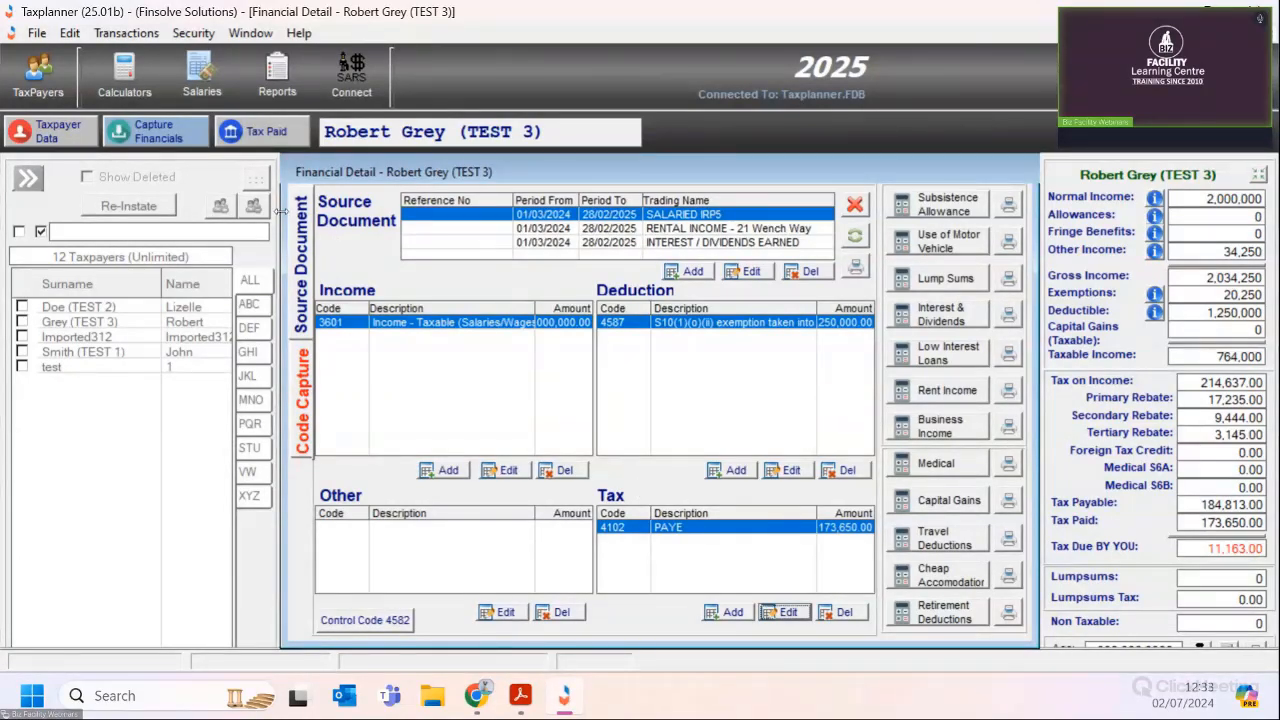
- Open the TEST 3 taxpayer's provisional payments in the tax paid details and open the 1st IRP6 return for capture
click(252, 136)
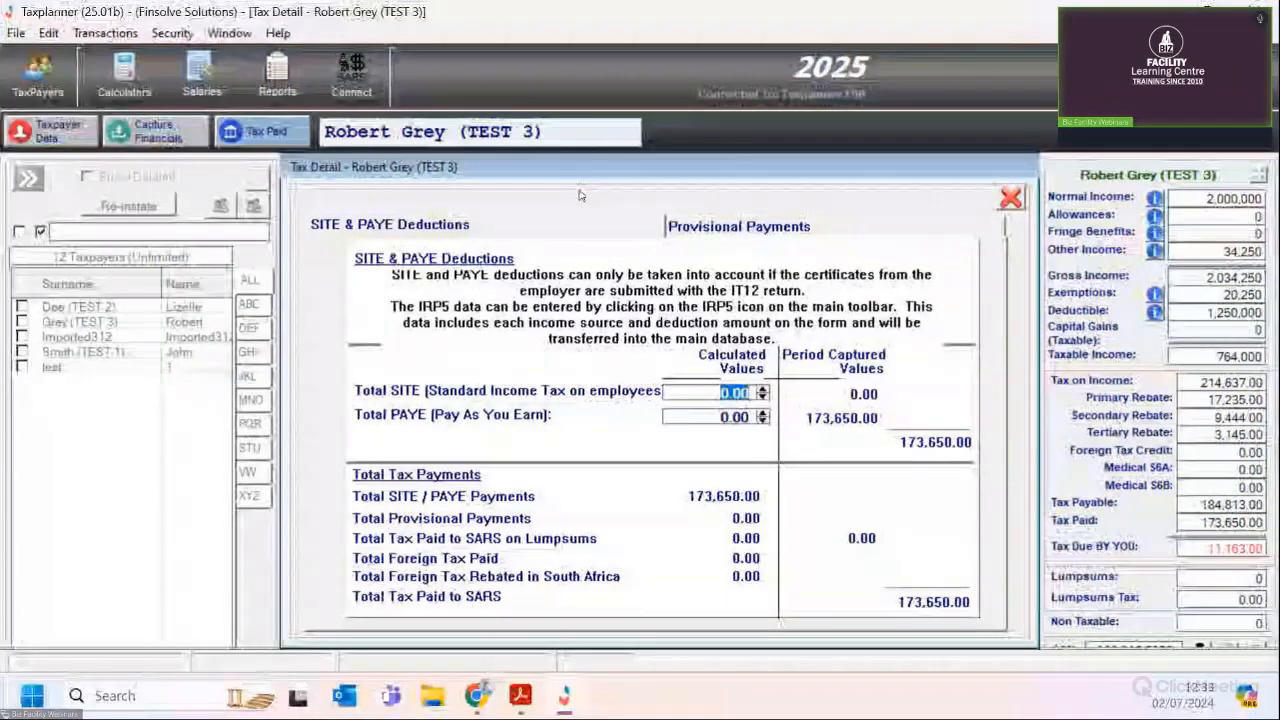
click(754, 230)
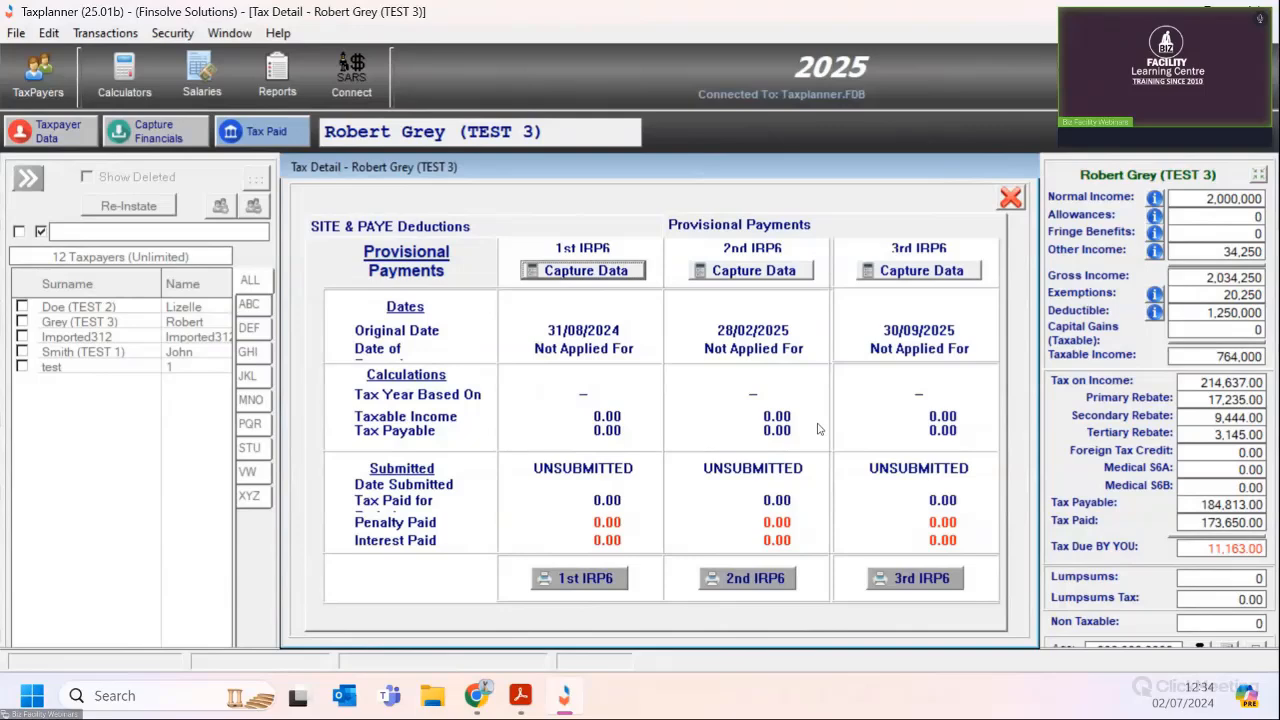
click(614, 272)
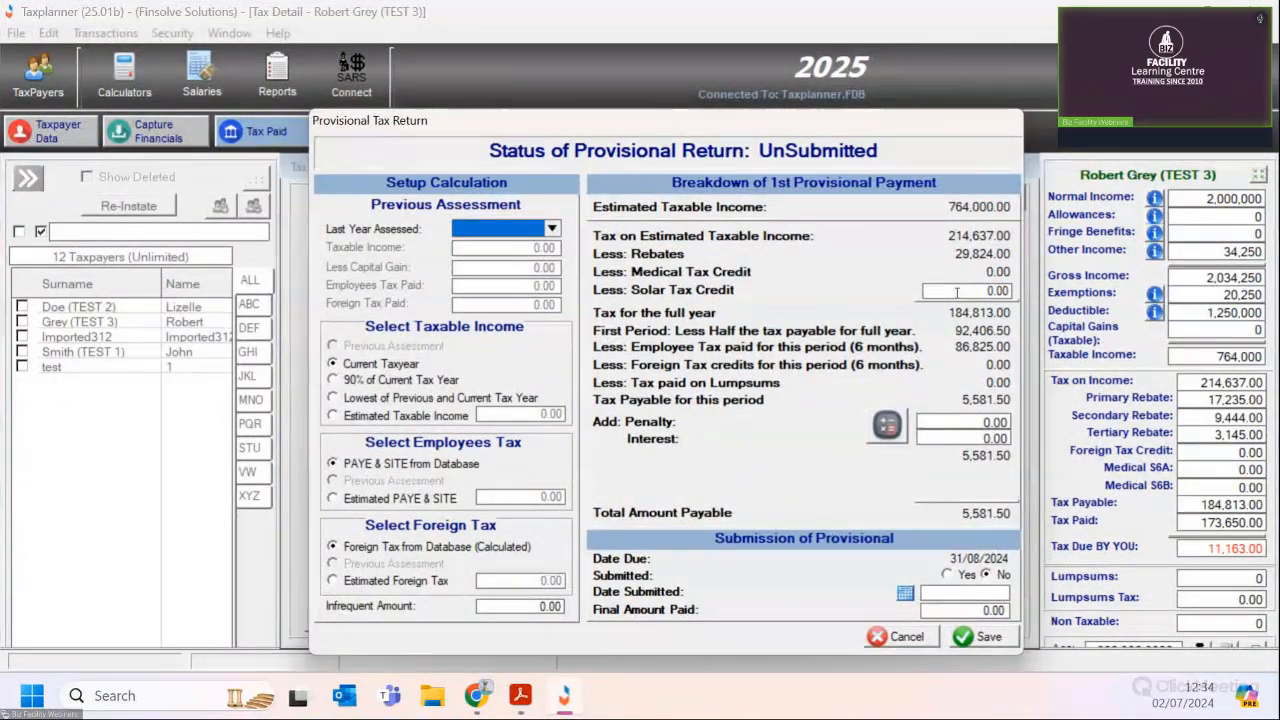
click(965, 290)
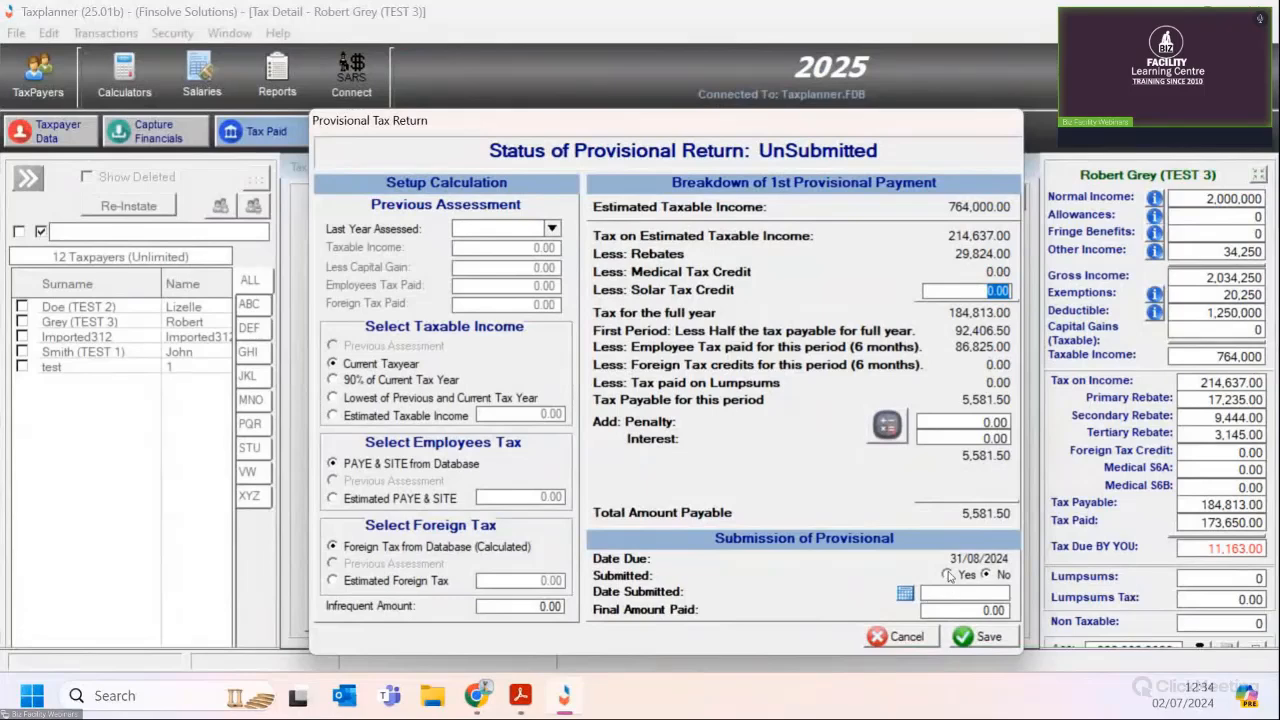
- Mark the 1st provisional return as submitted on 31/08/2024 with a final amount paid of 5000, save it, and close the tax details
click(947, 575)
text(31)
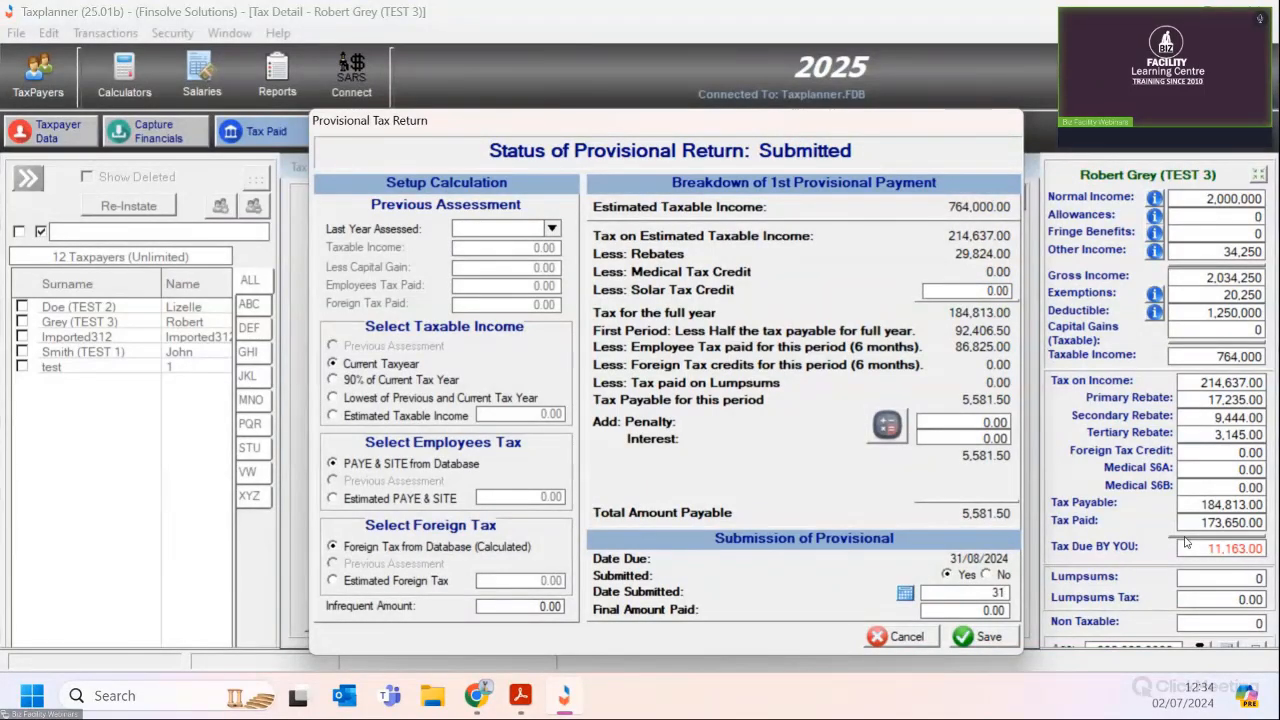
text(/08/2024)
key(Tab)
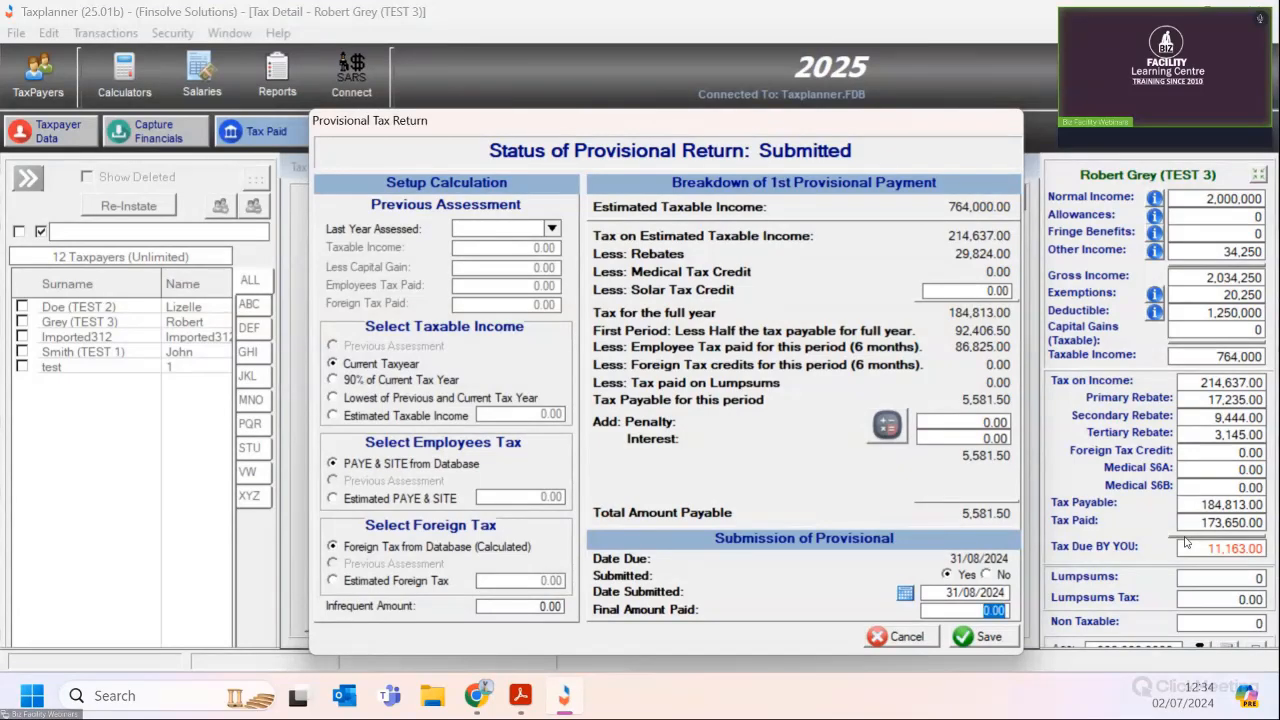
text(5000)
click(983, 637)
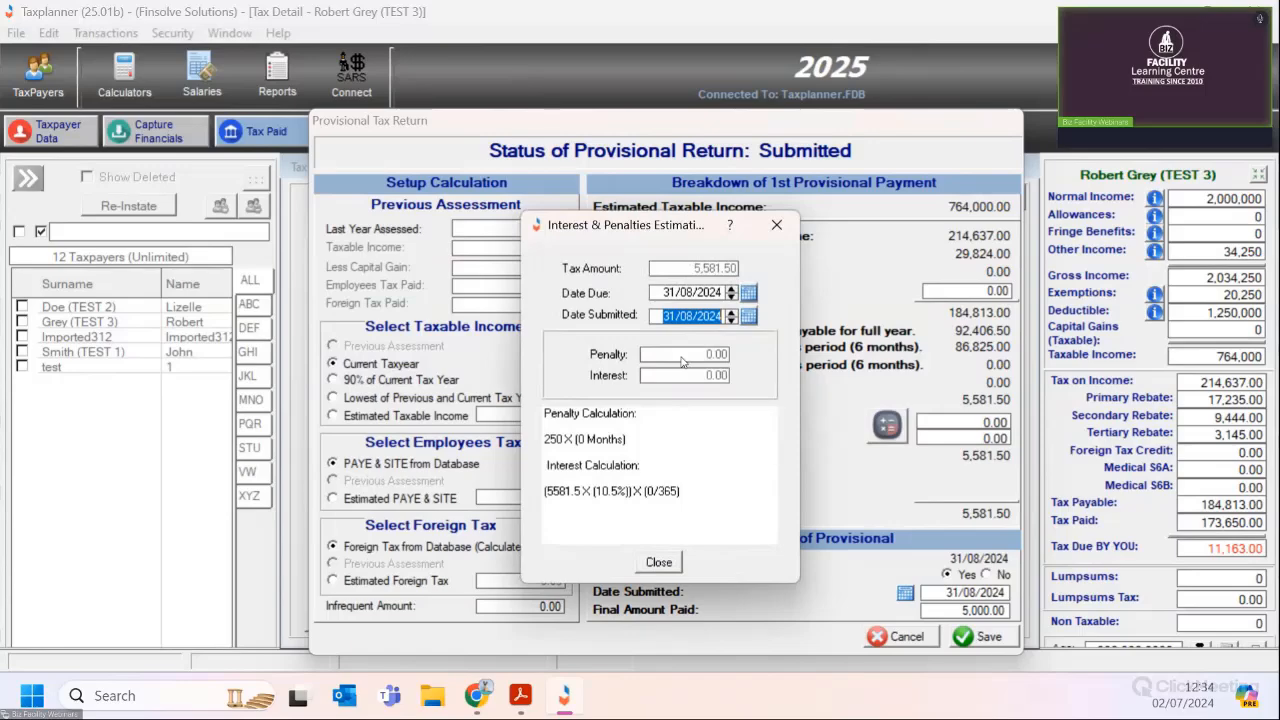
click(660, 562)
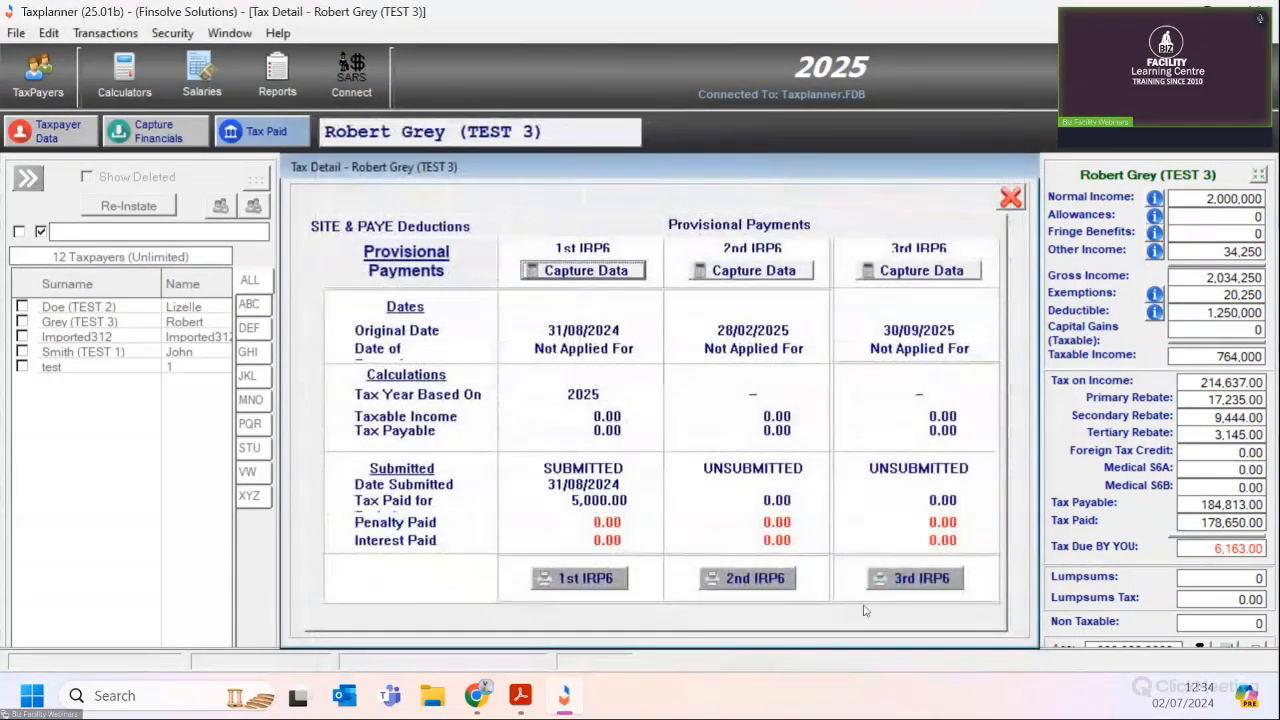
click(1010, 198)
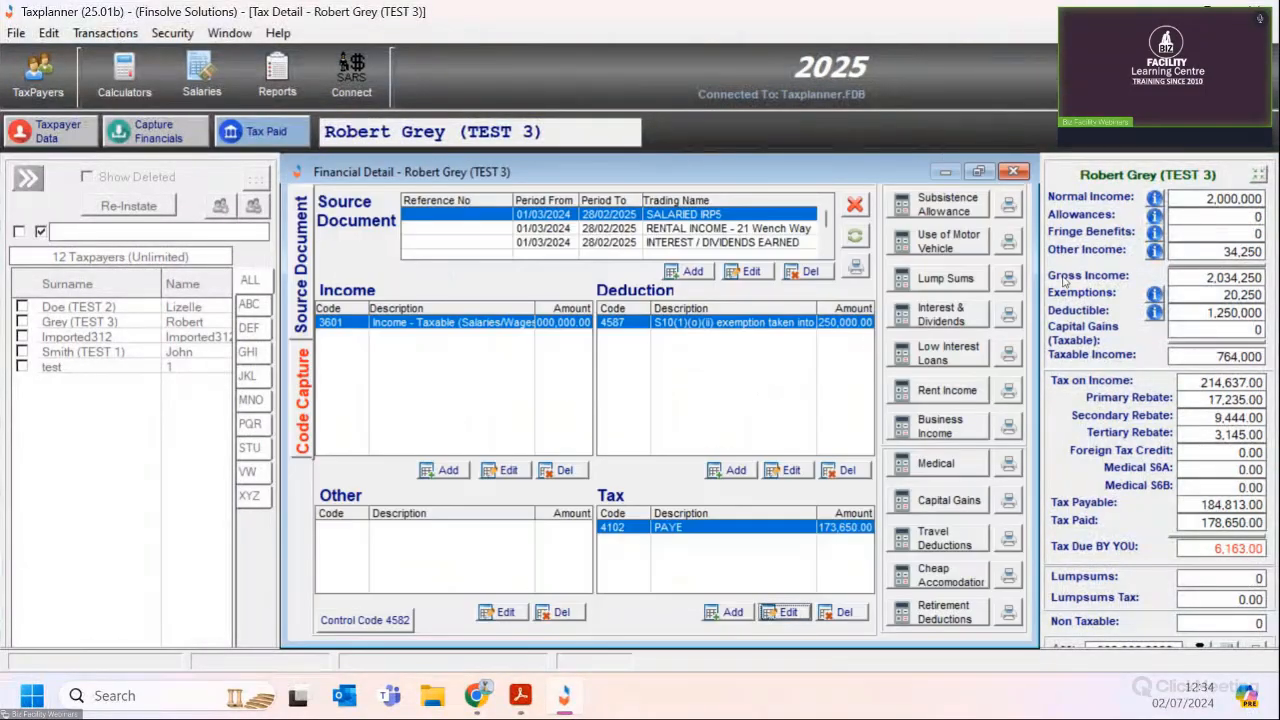
- Open the TaxPayers Report for the TEST 3 taxpayer and examine the personal, income, deduction and tax credit sections on page 1
click(1193, 521)
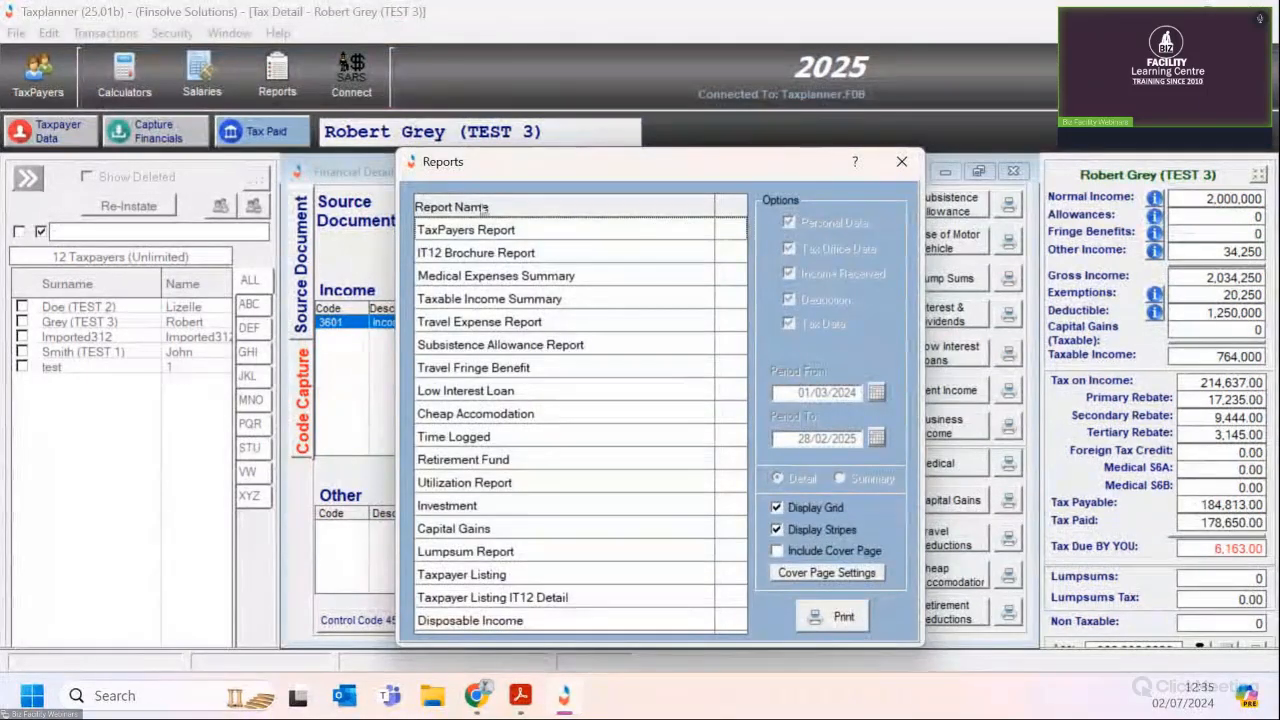
click(506, 231)
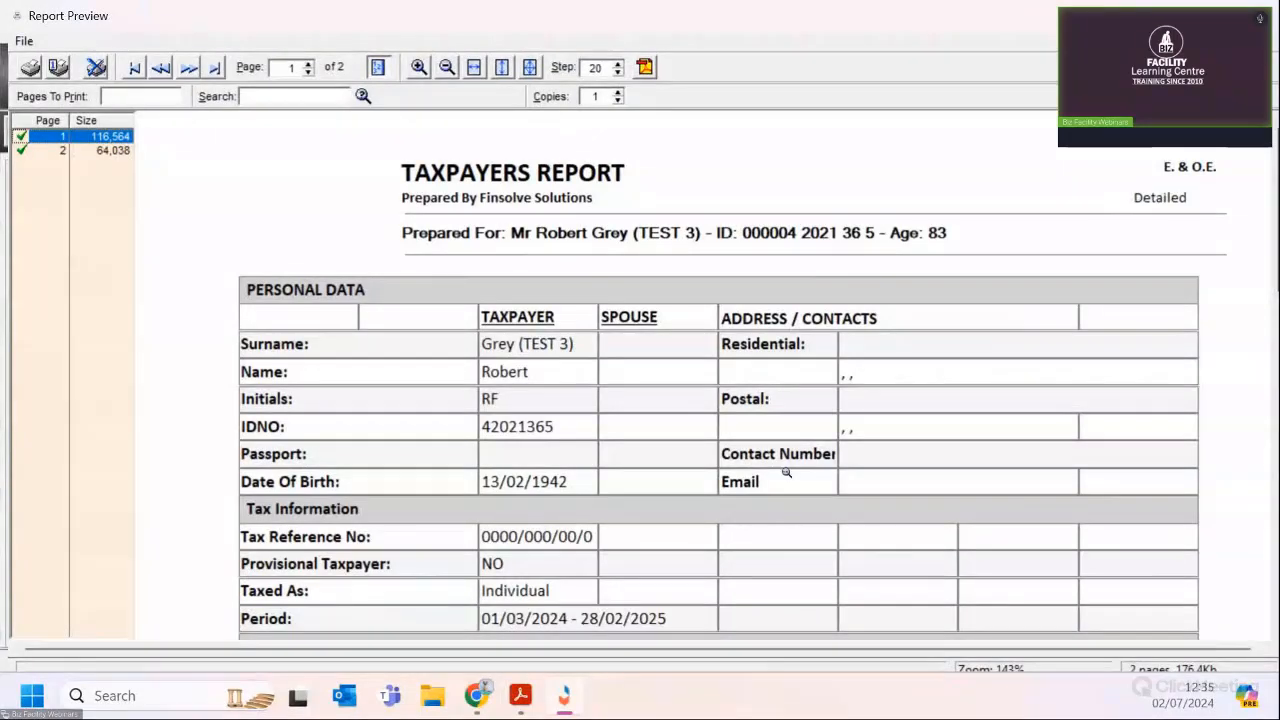
scroll(763, 424, down, 5)
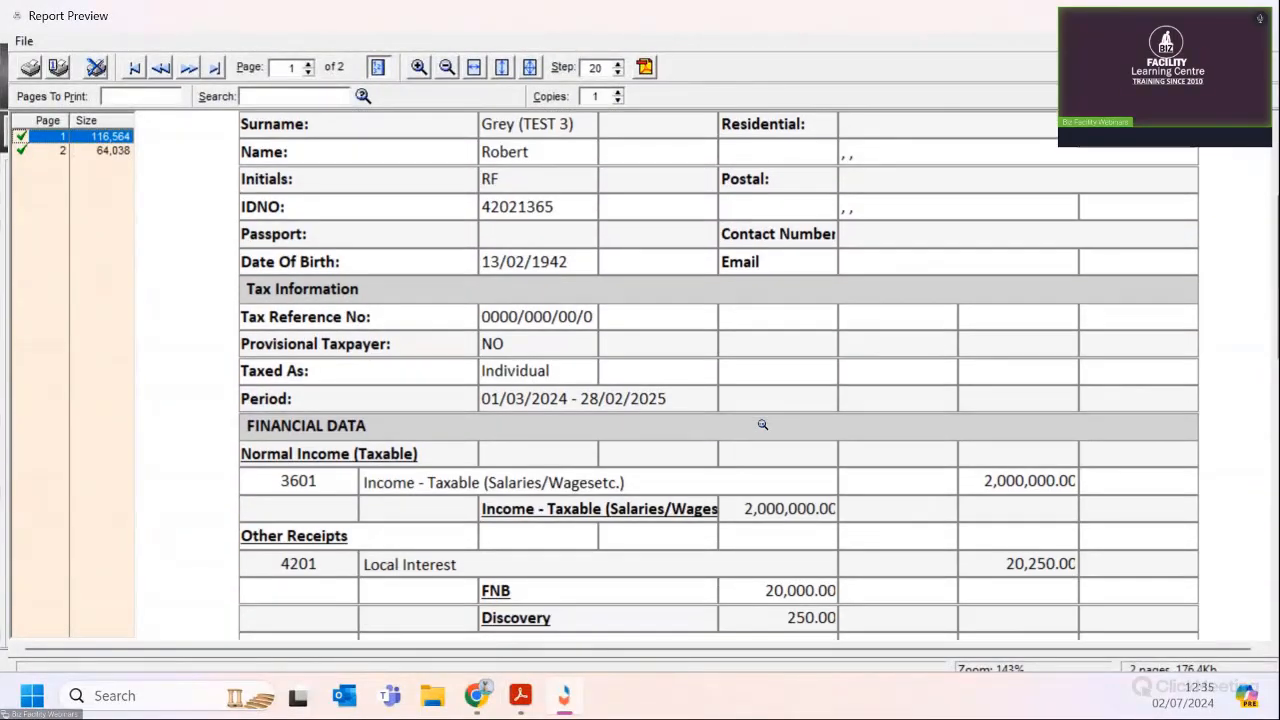
scroll(762, 424, down, 3)
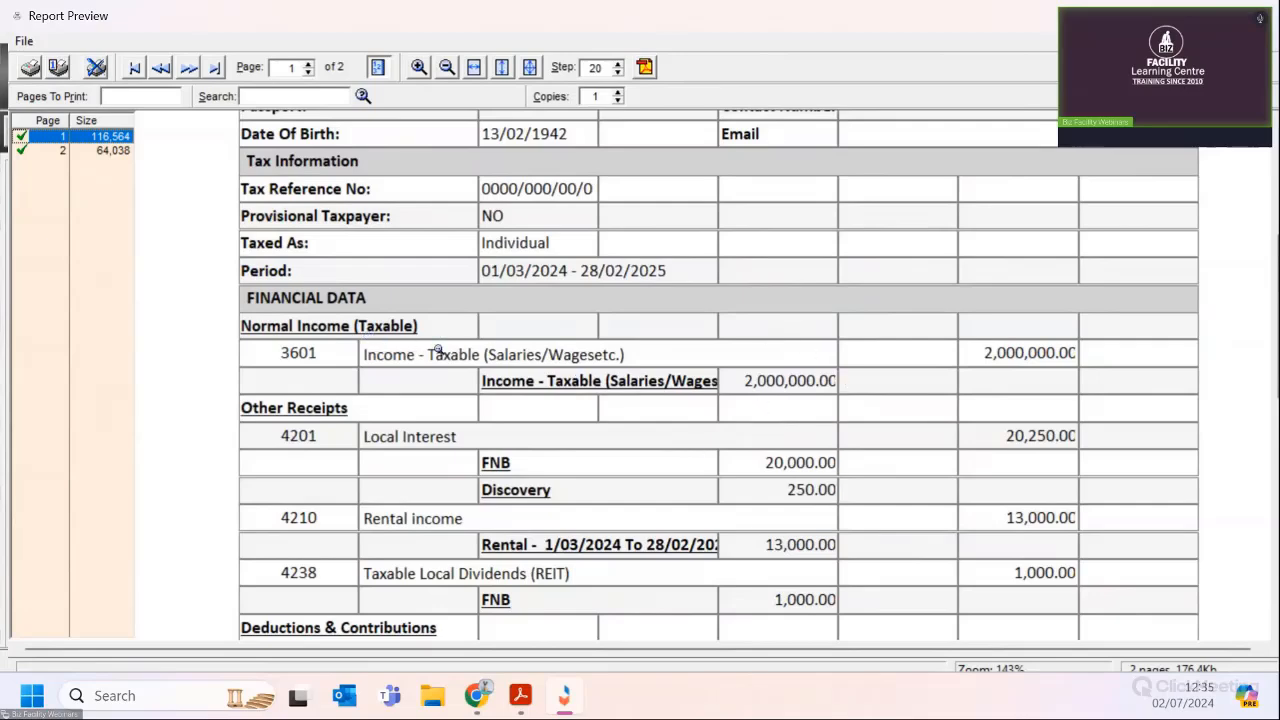
scroll(574, 492, down, 2)
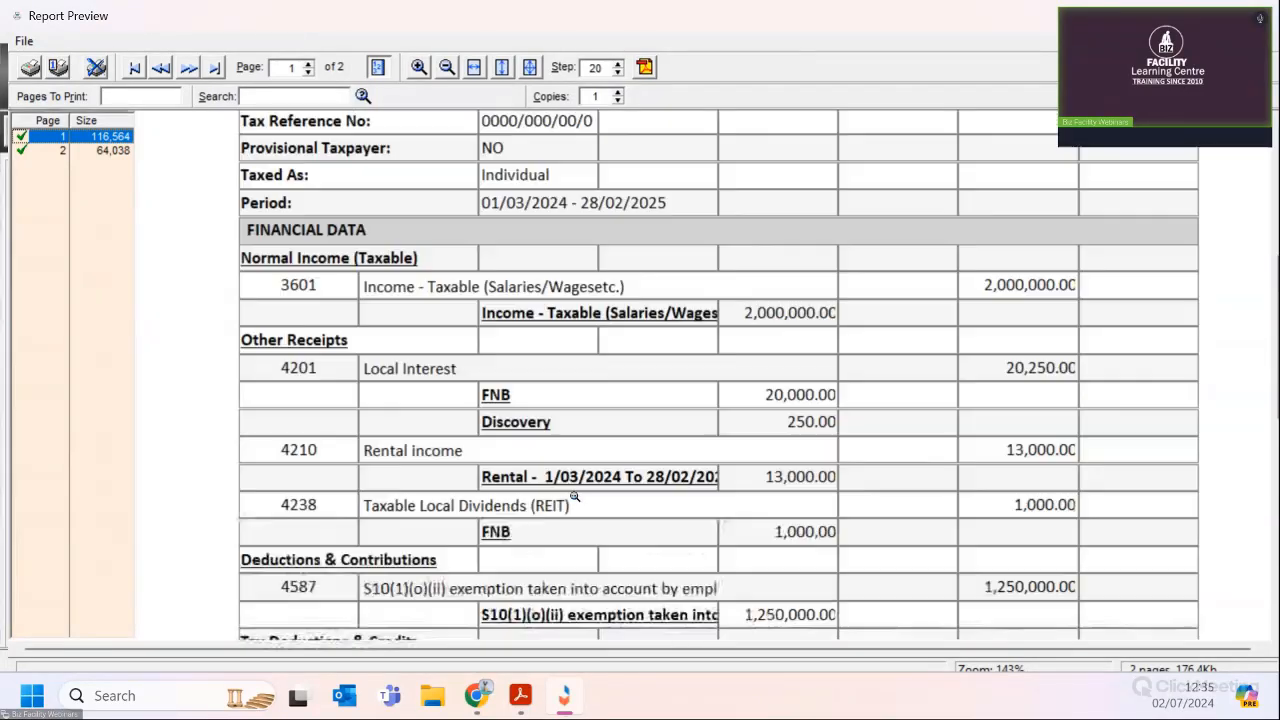
scroll(574, 497, down, 3)
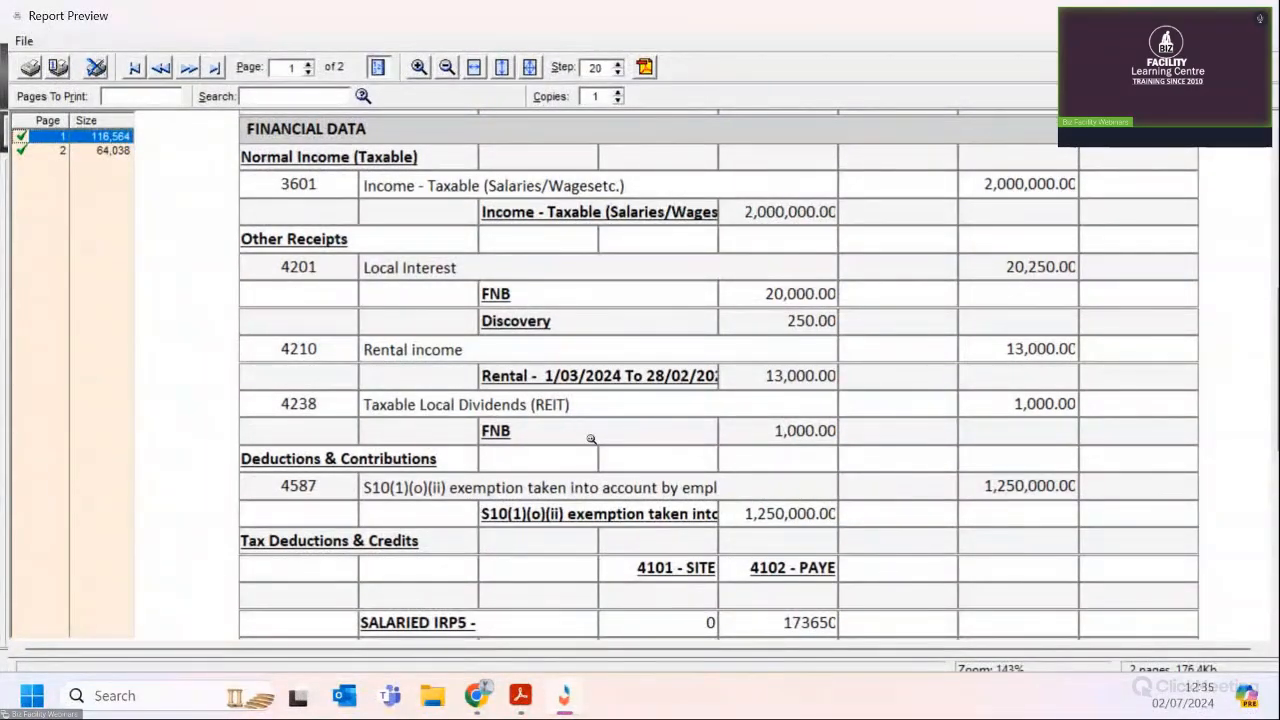
scroll(591, 439, down, 6)
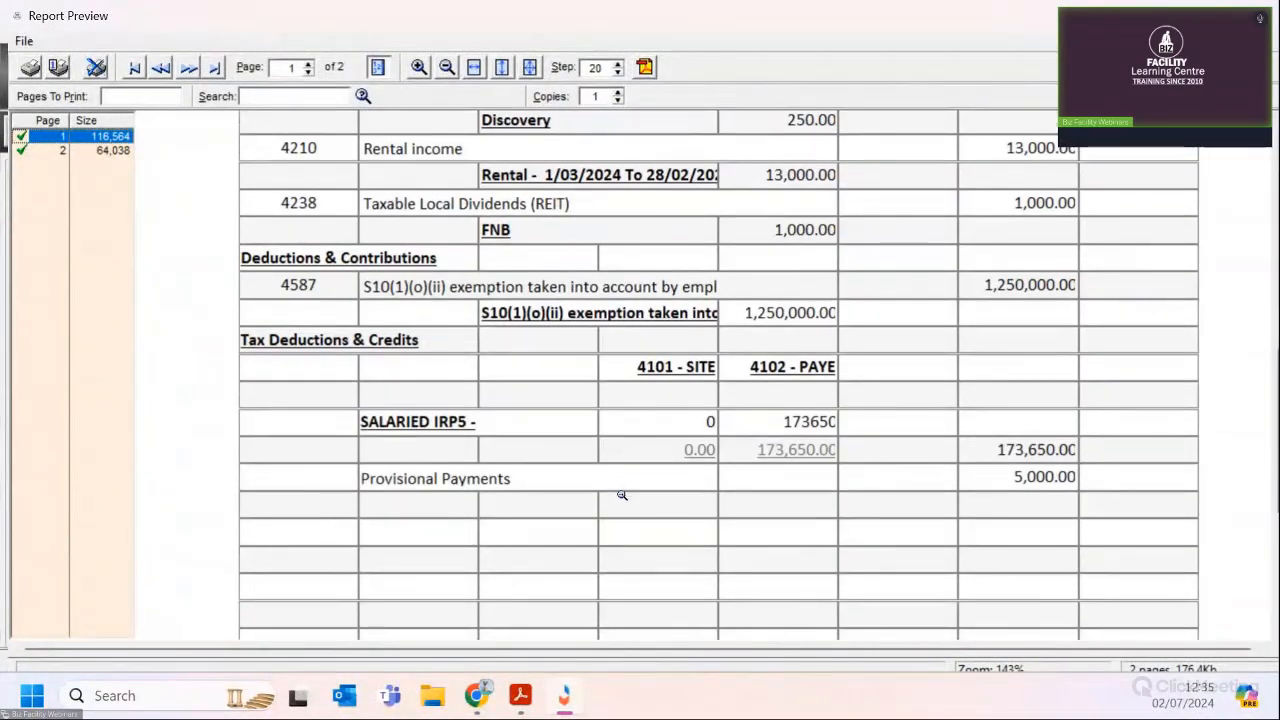
scroll(622, 495, down, 1)
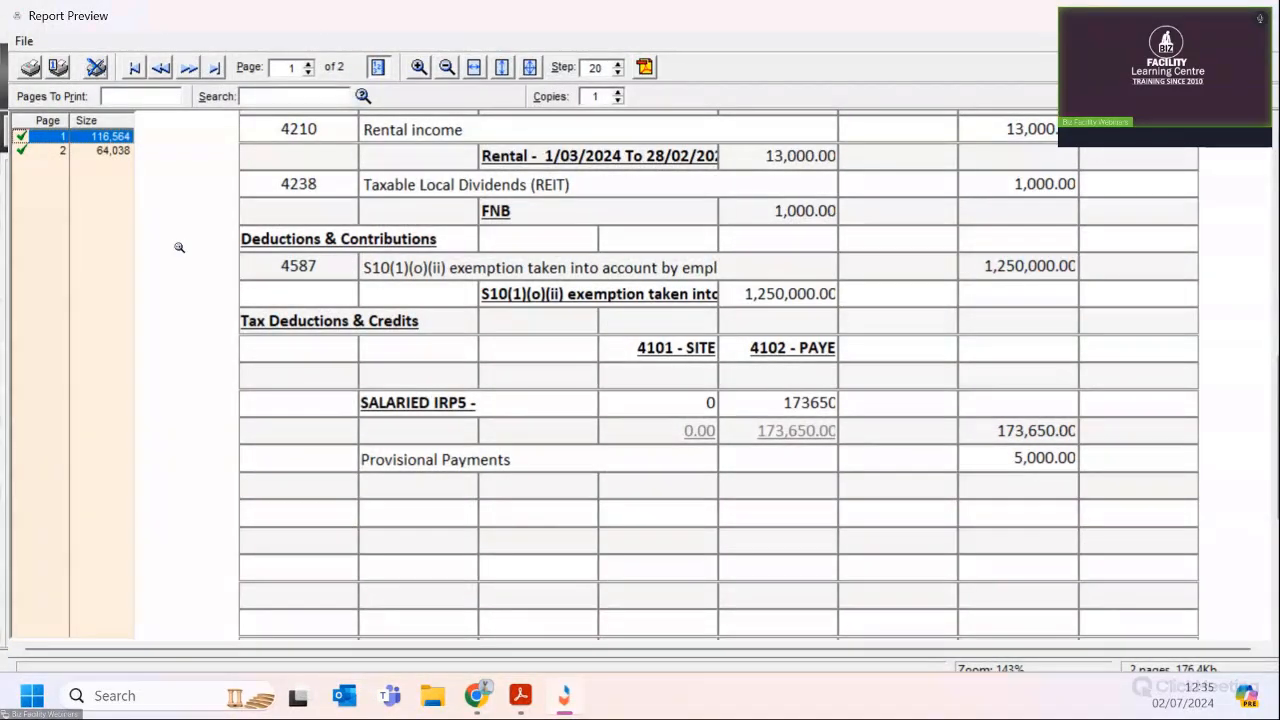
- Examine the tax calculation on page 2 of the report, and exit the preview without printing
click(118, 151)
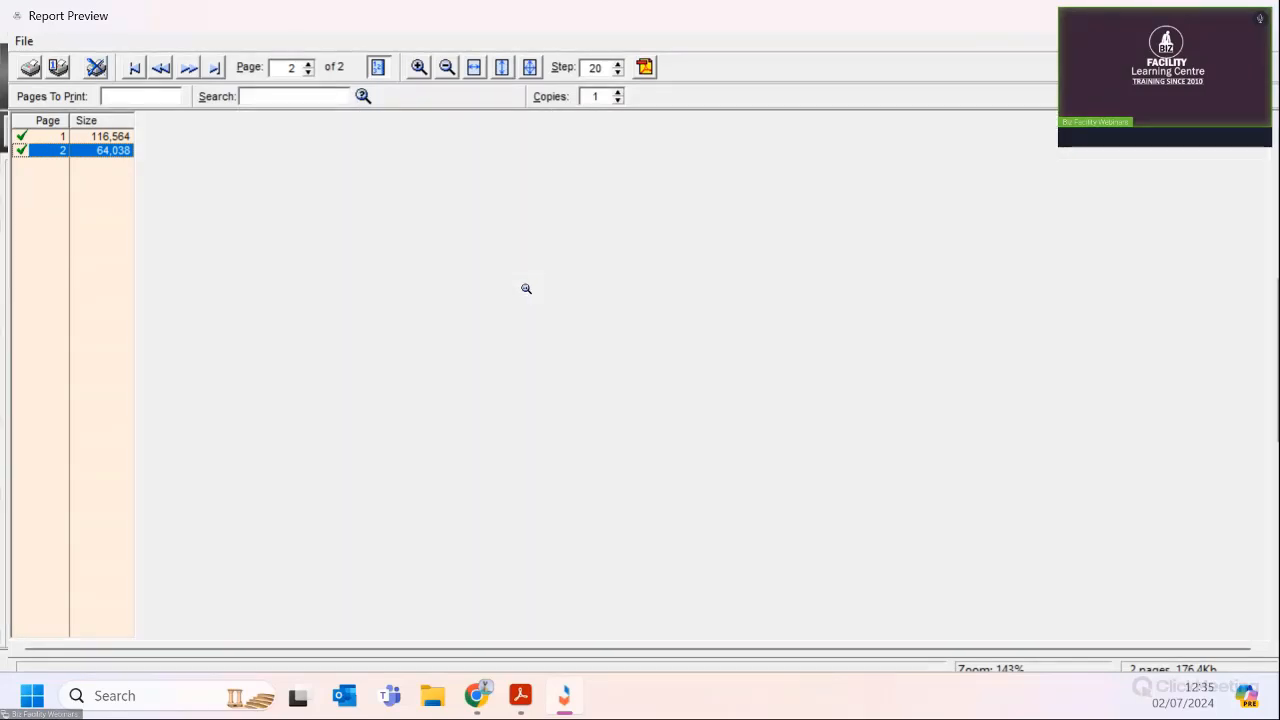
scroll(526, 288, up, 3)
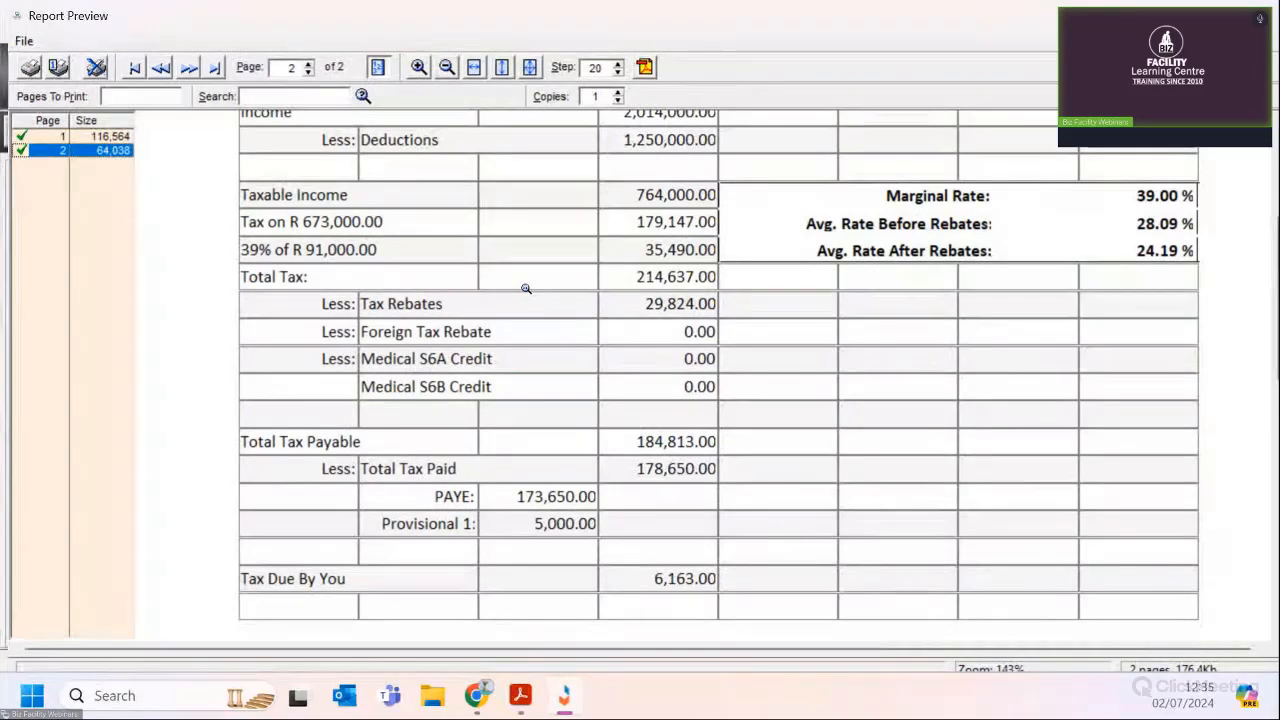
click(26, 41)
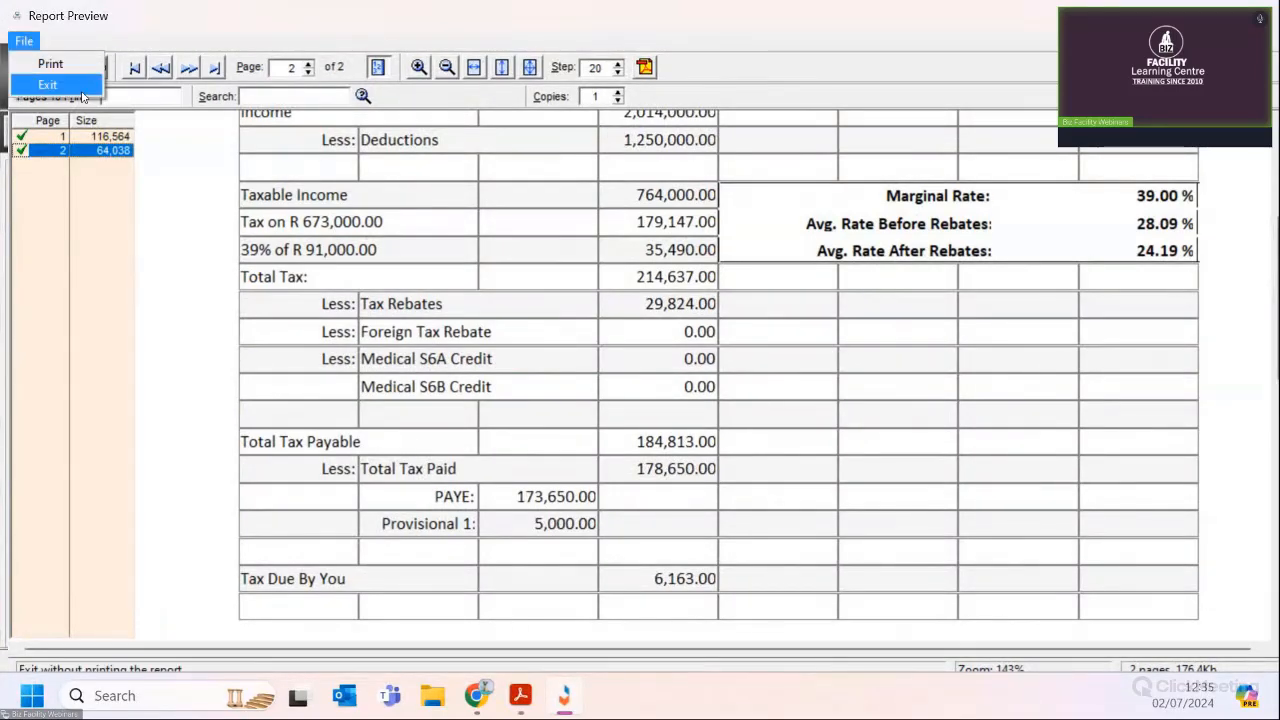
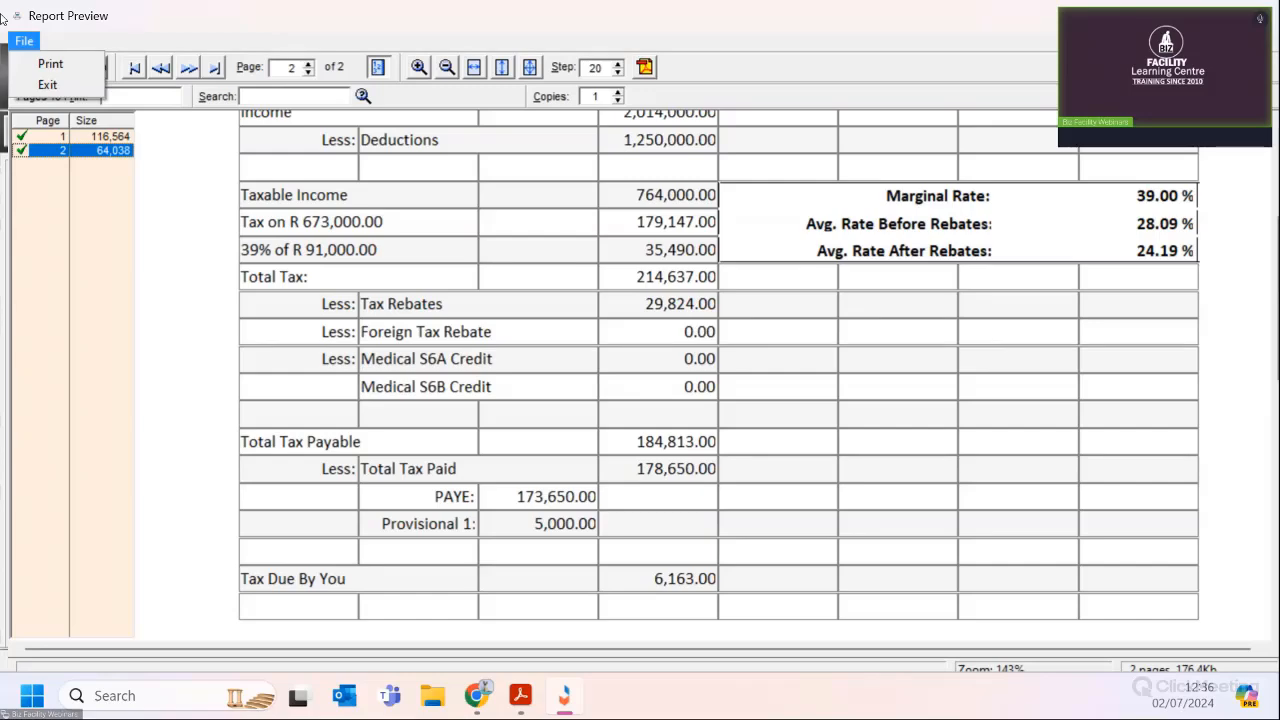
click(47, 85)
click(985, 160)
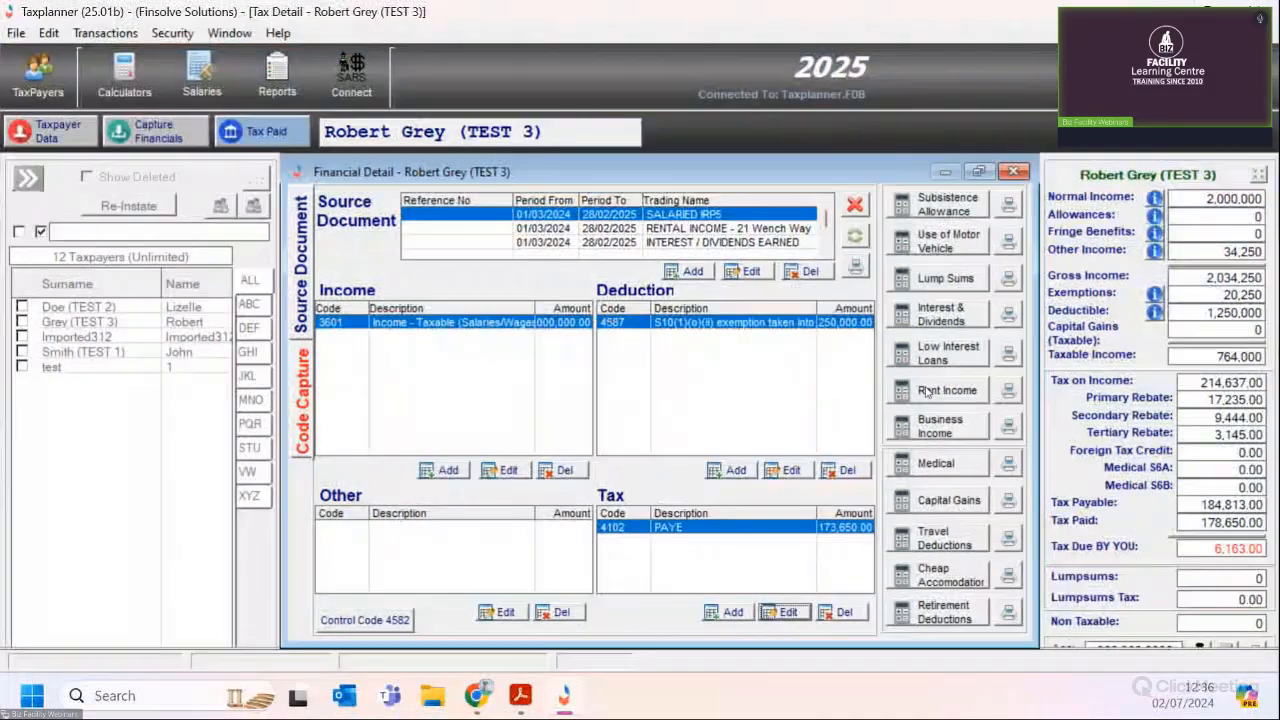
- View the captured entry of the rental income source document in the Rental Income calculator, including its other expenses, and close it without changes
click(926, 390)
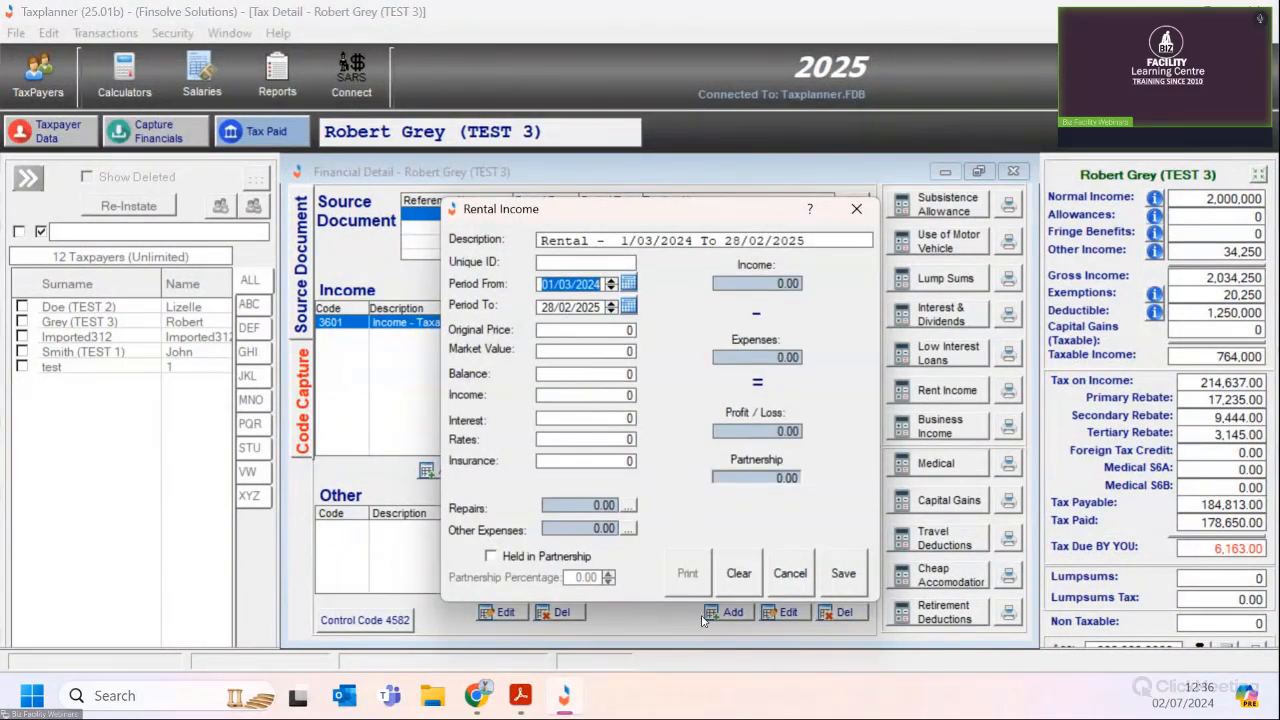
click(843, 573)
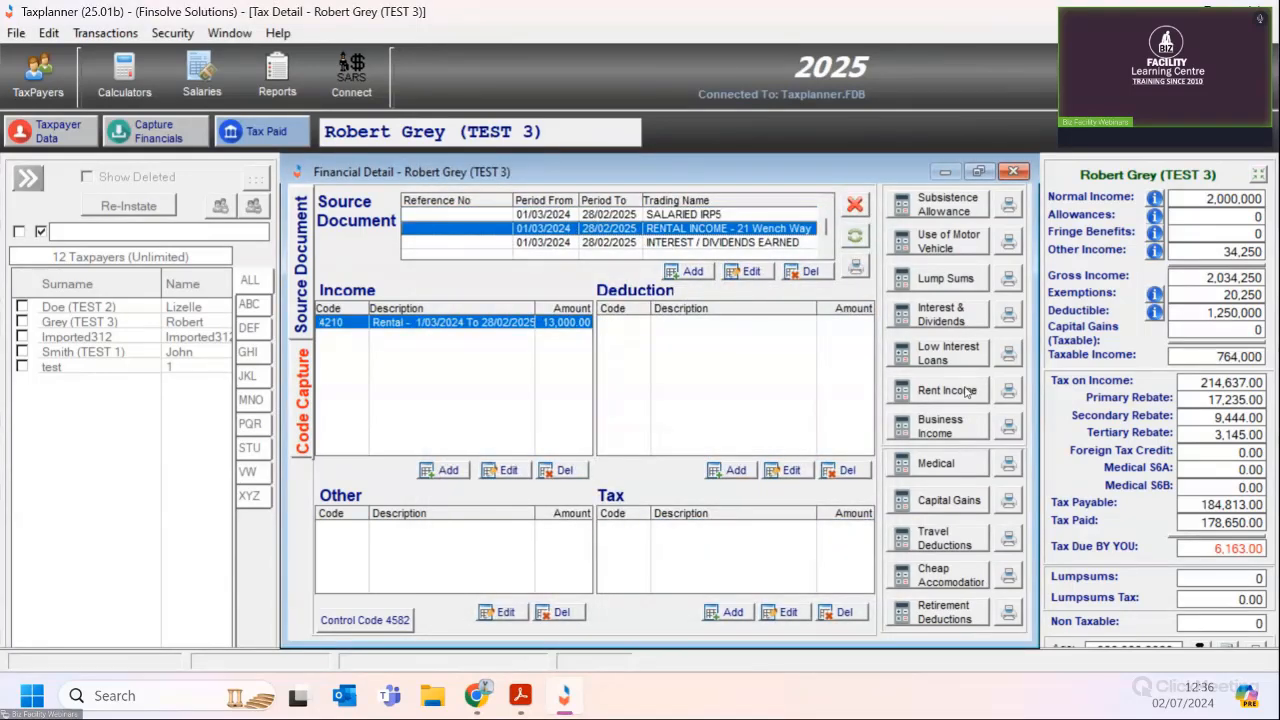
click(945, 390)
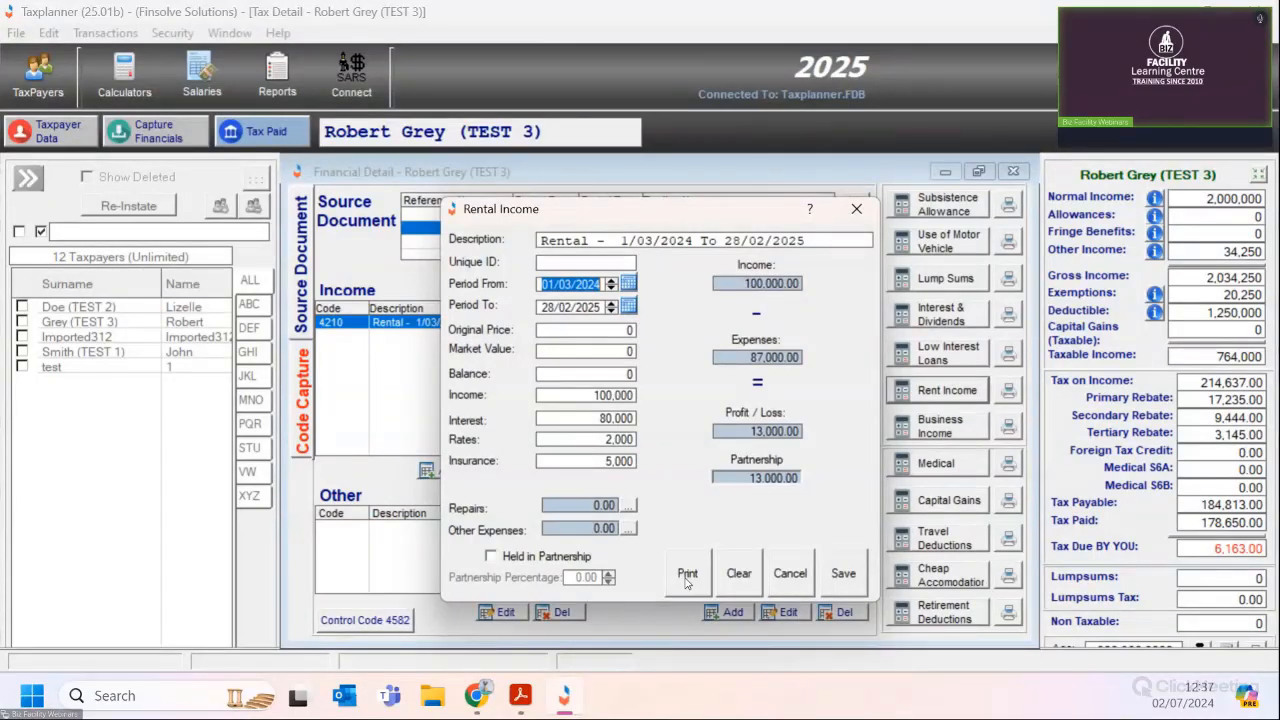
click(629, 528)
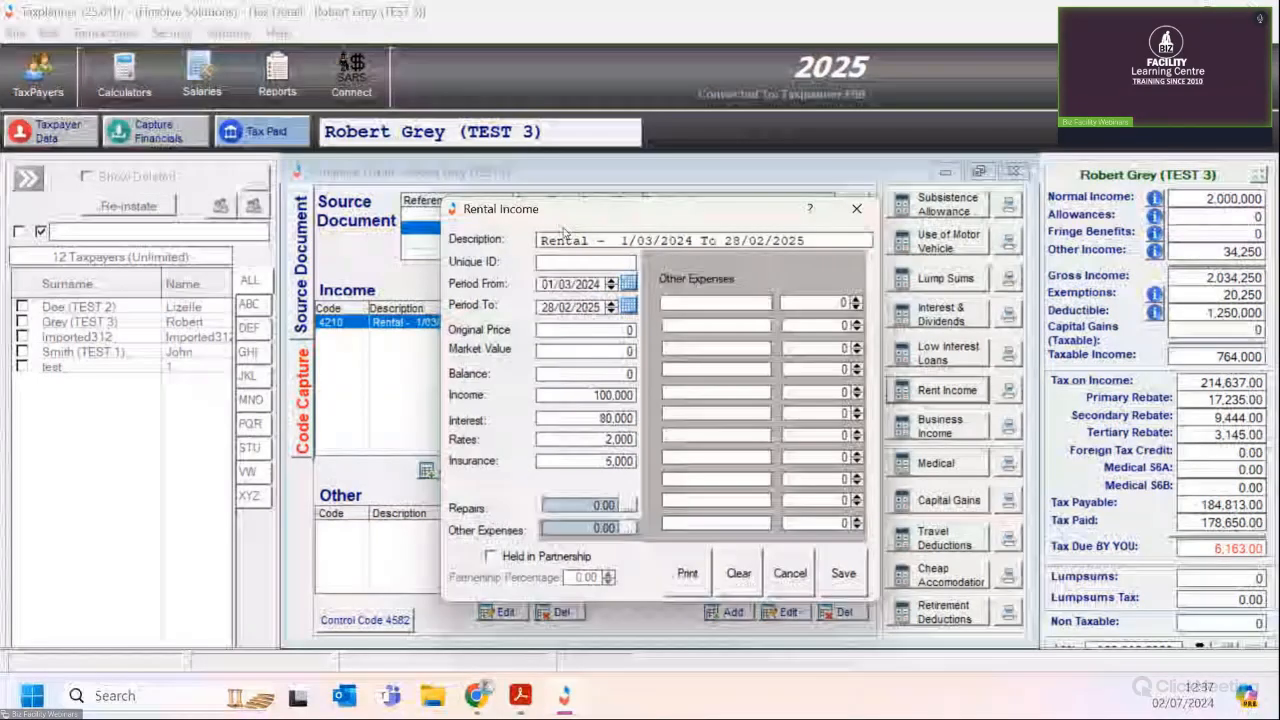
click(845, 574)
click(935, 389)
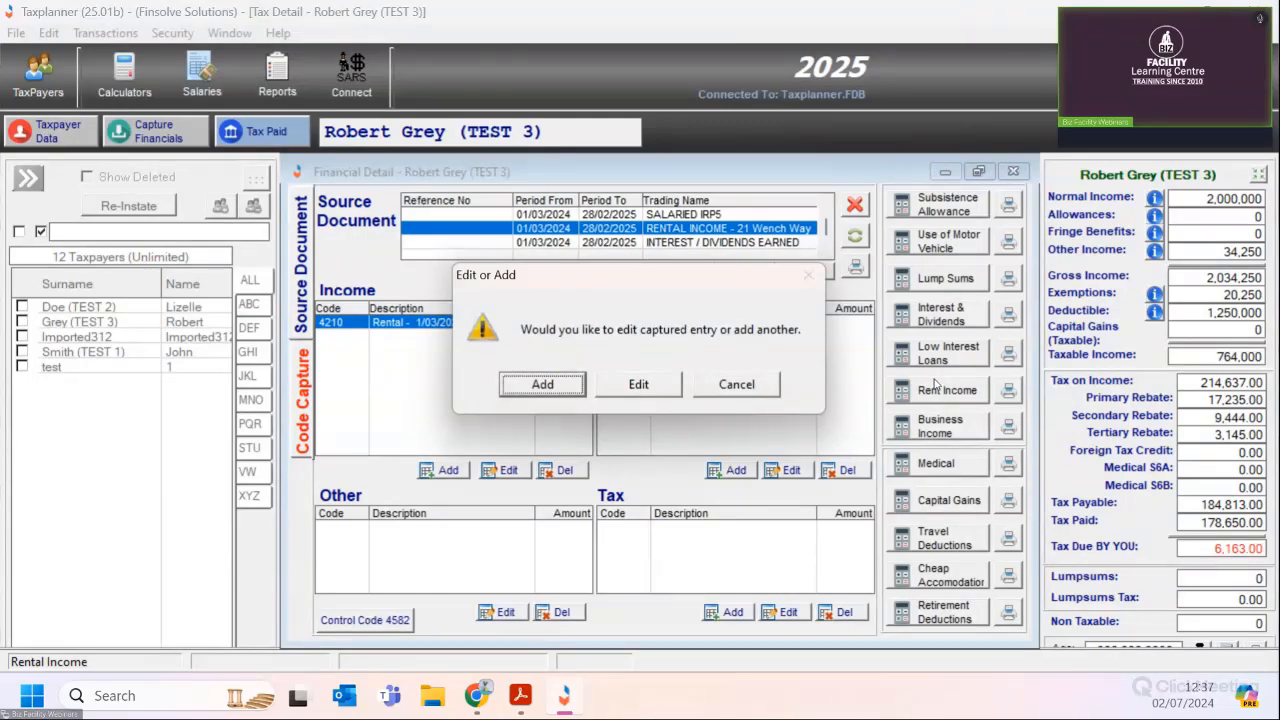
click(638, 384)
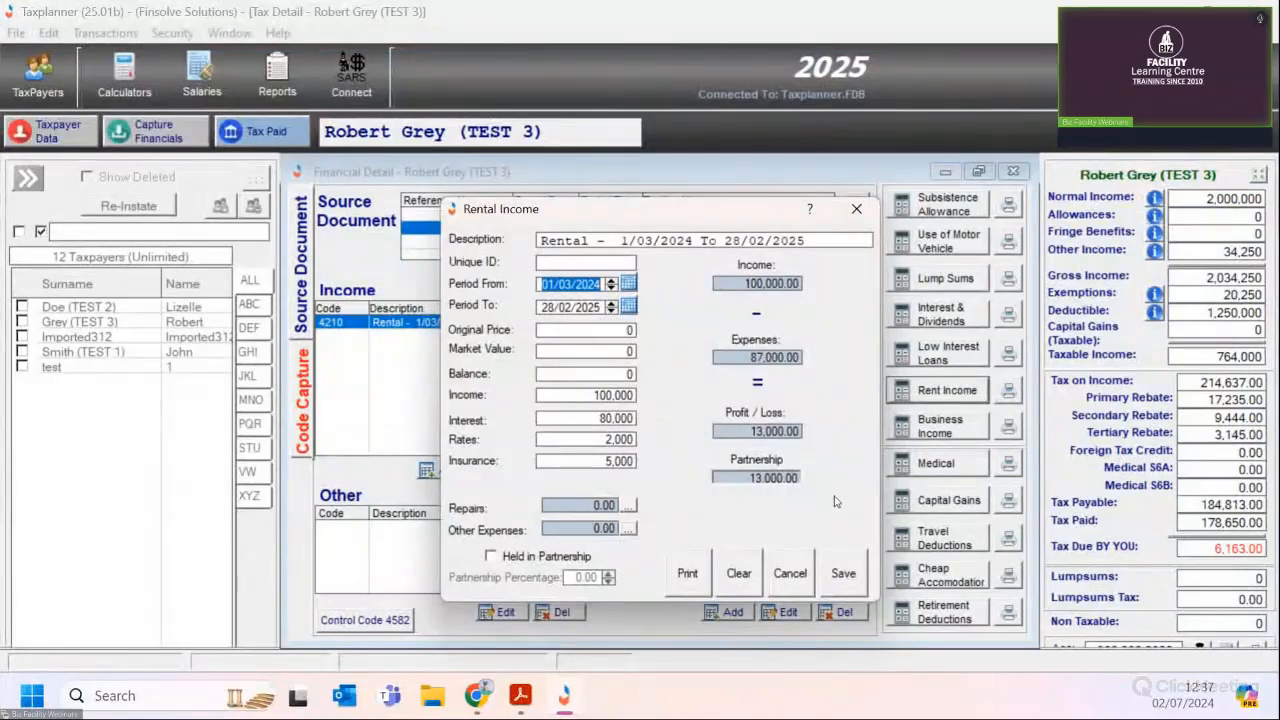
click(789, 573)
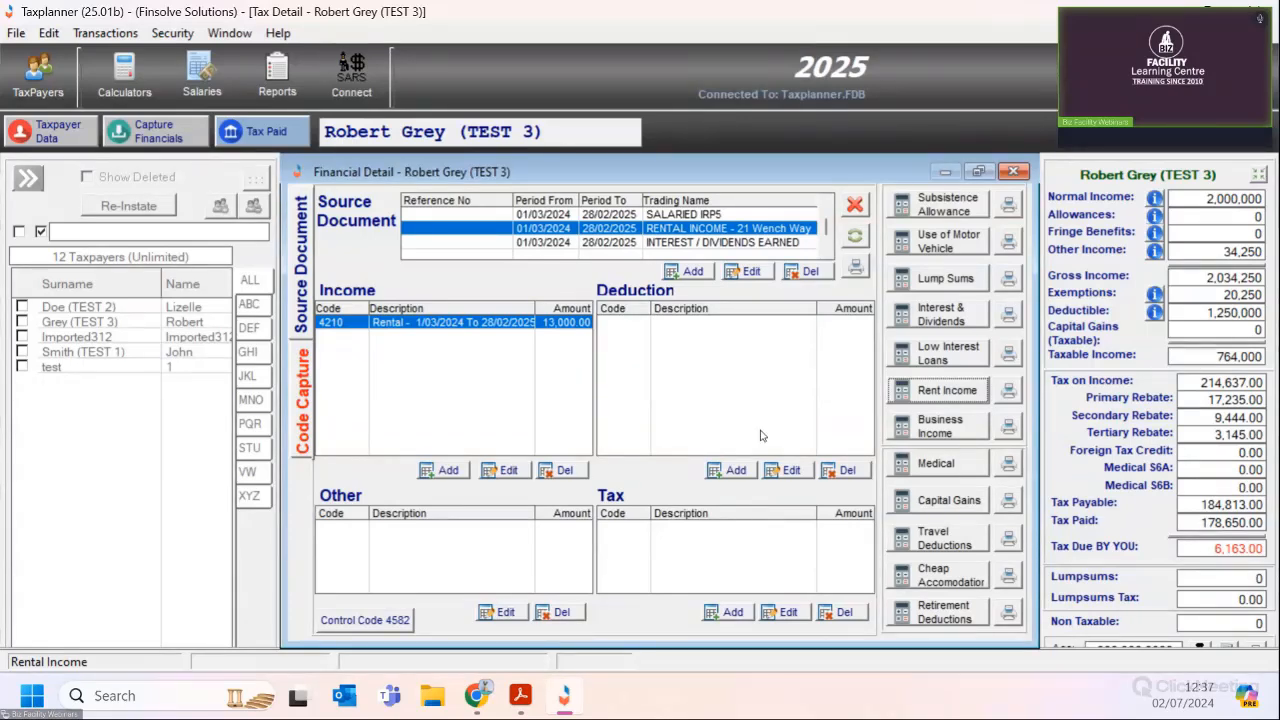
- Start another Interest & Dividends calculator entry on the INTEREST / DIVIDENDS EARNED source document and set its type to Foreign Interest
click(719, 243)
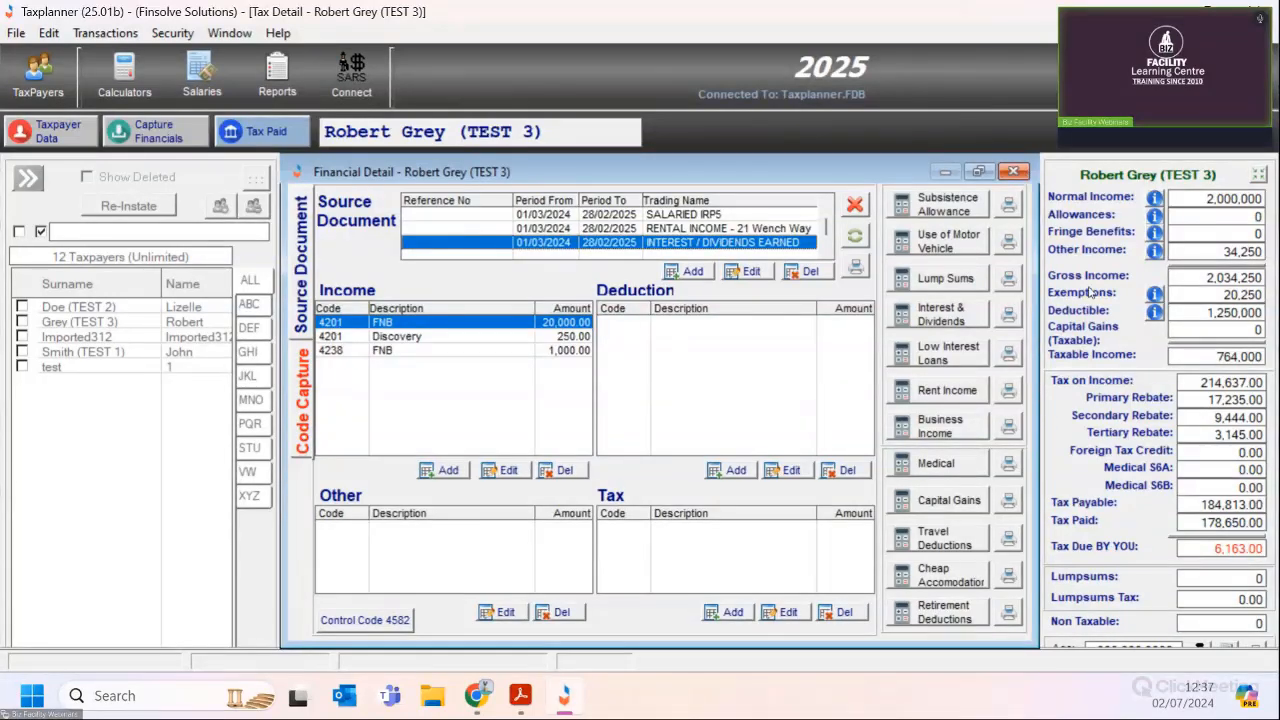
click(945, 314)
click(640, 384)
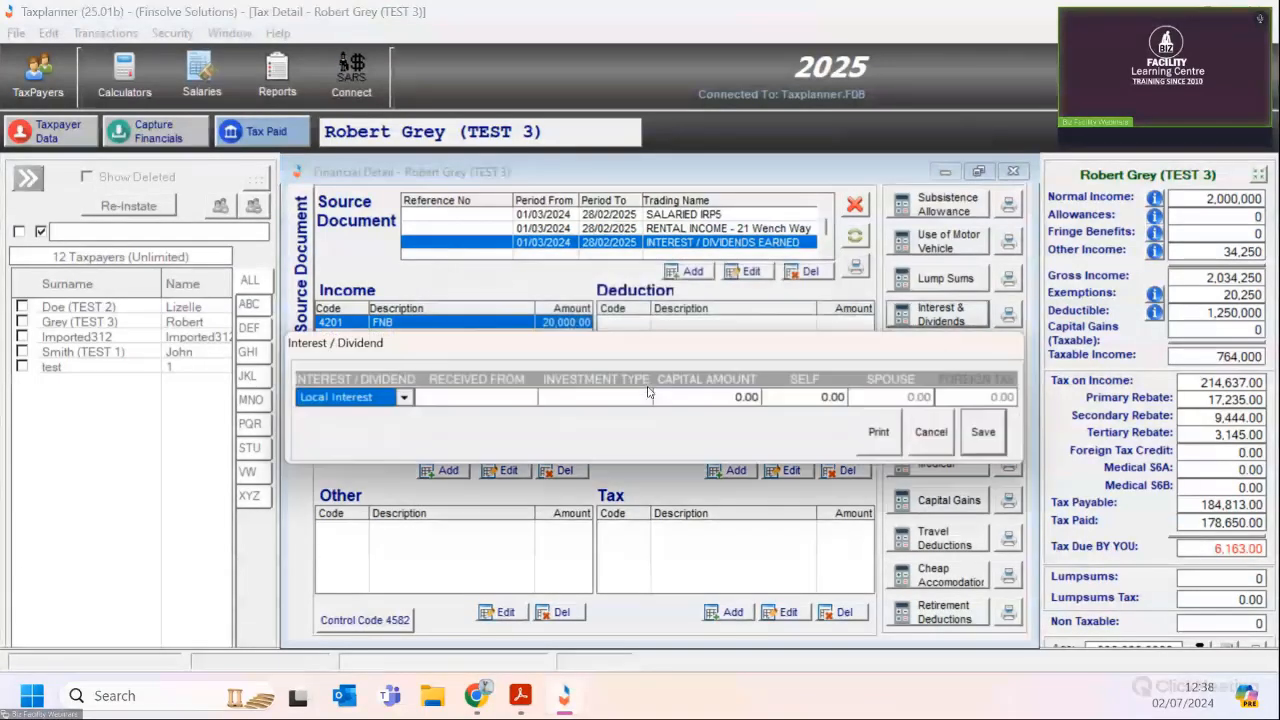
click(360, 398)
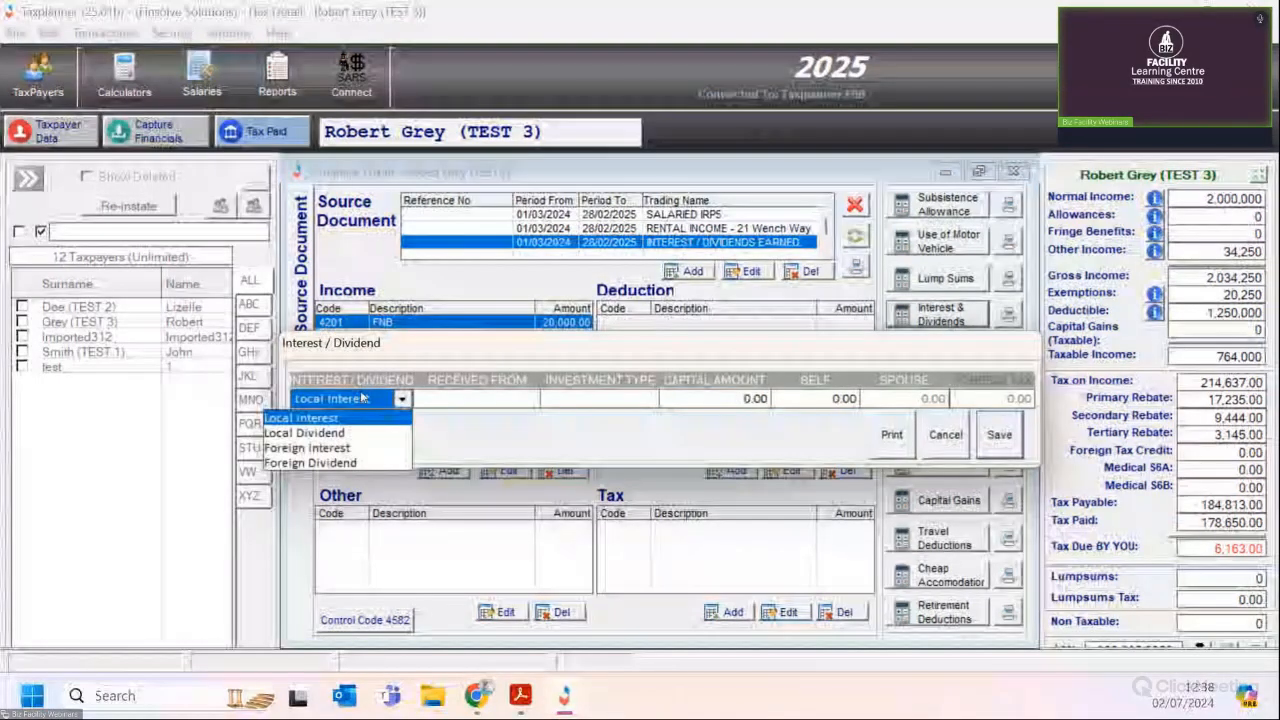
click(366, 433)
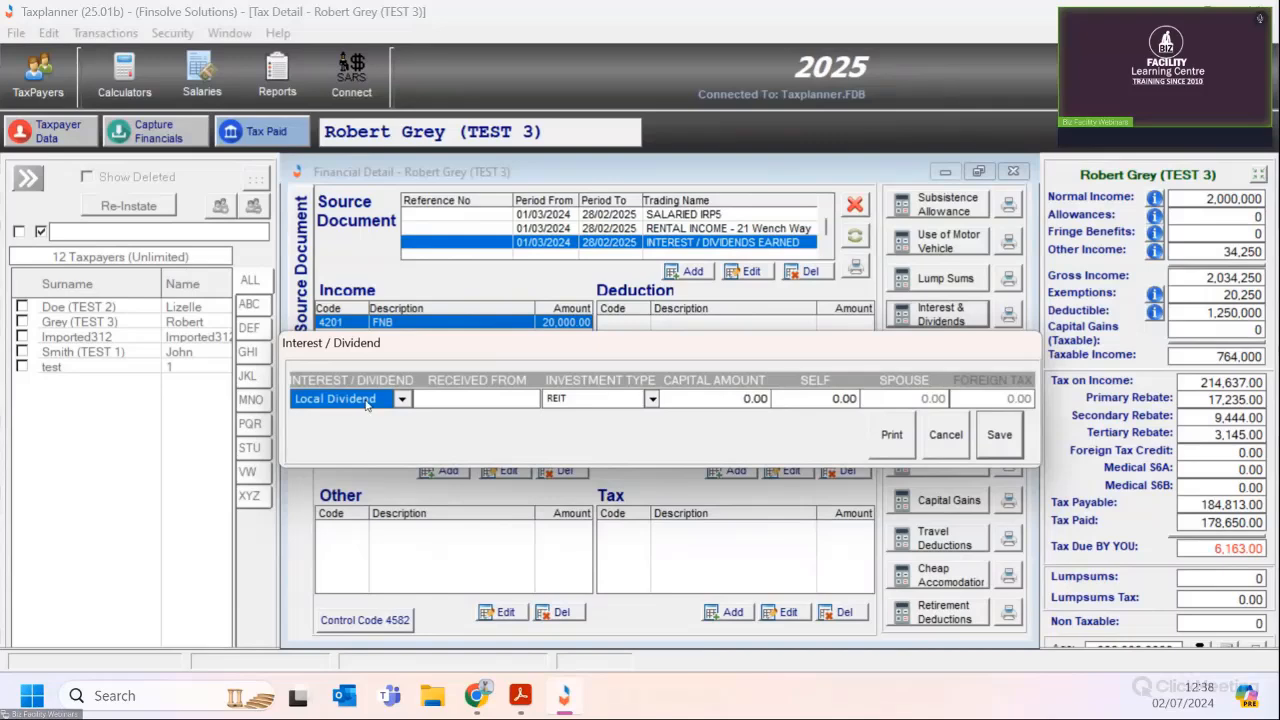
click(367, 404)
click(376, 452)
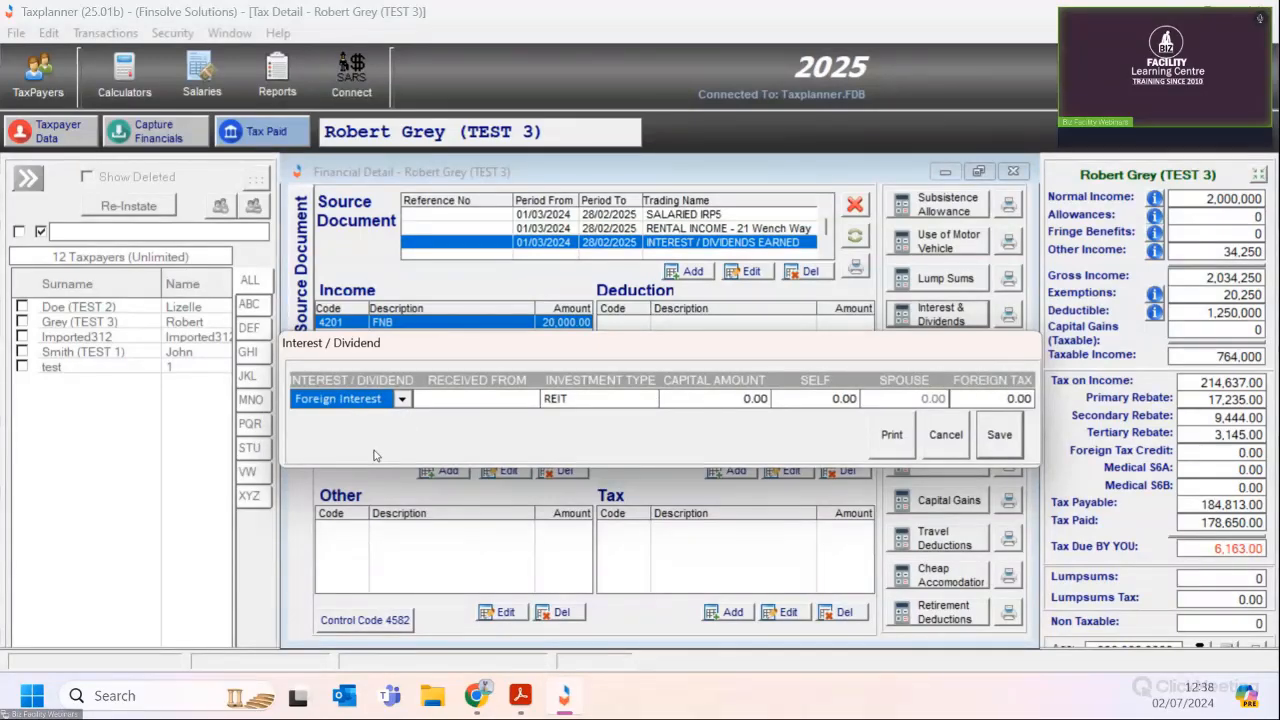
- Enter FNB as the source of the foreign interest with 2000 for the taxpayer's own share, and save the entry
key(Tab)
text(FNB)
key(Tab)
key(Tab)
key(Tab)
text(2000)
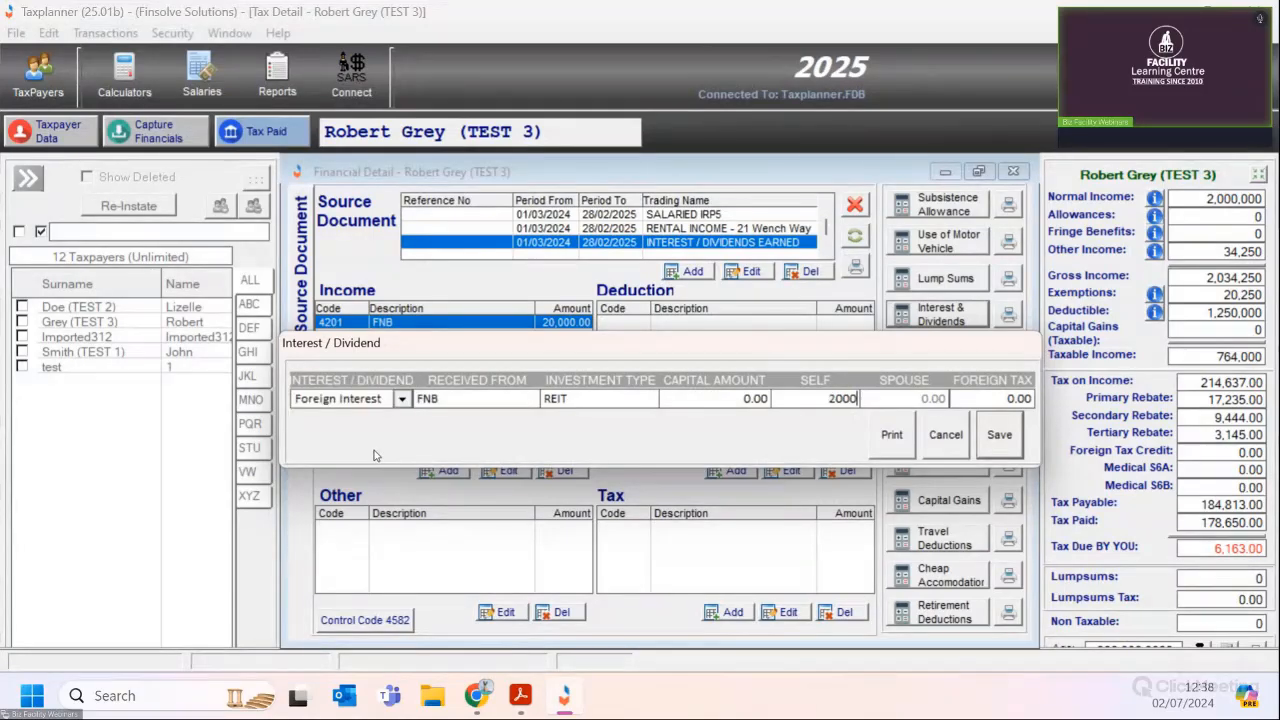
key(Tab)
key(Return)
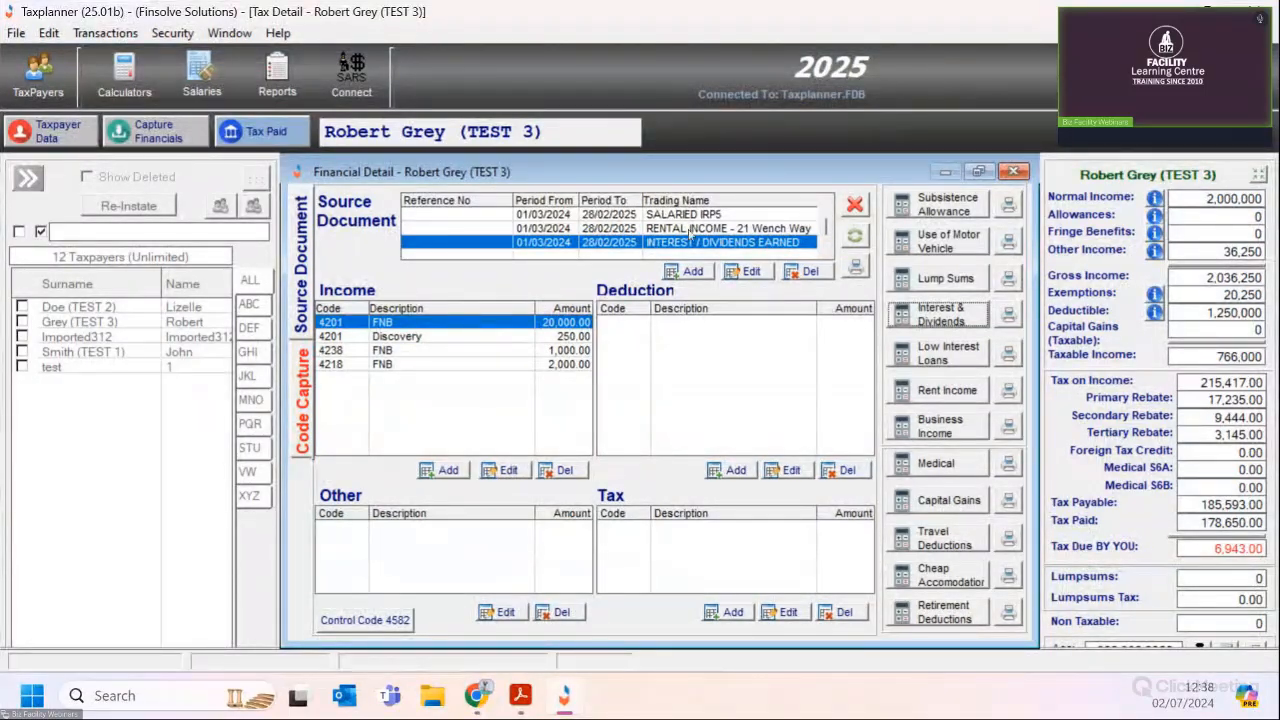
- Open the Medical Calculator for the SALARIED IRP5 source document and enter Discovery as the description
click(720, 228)
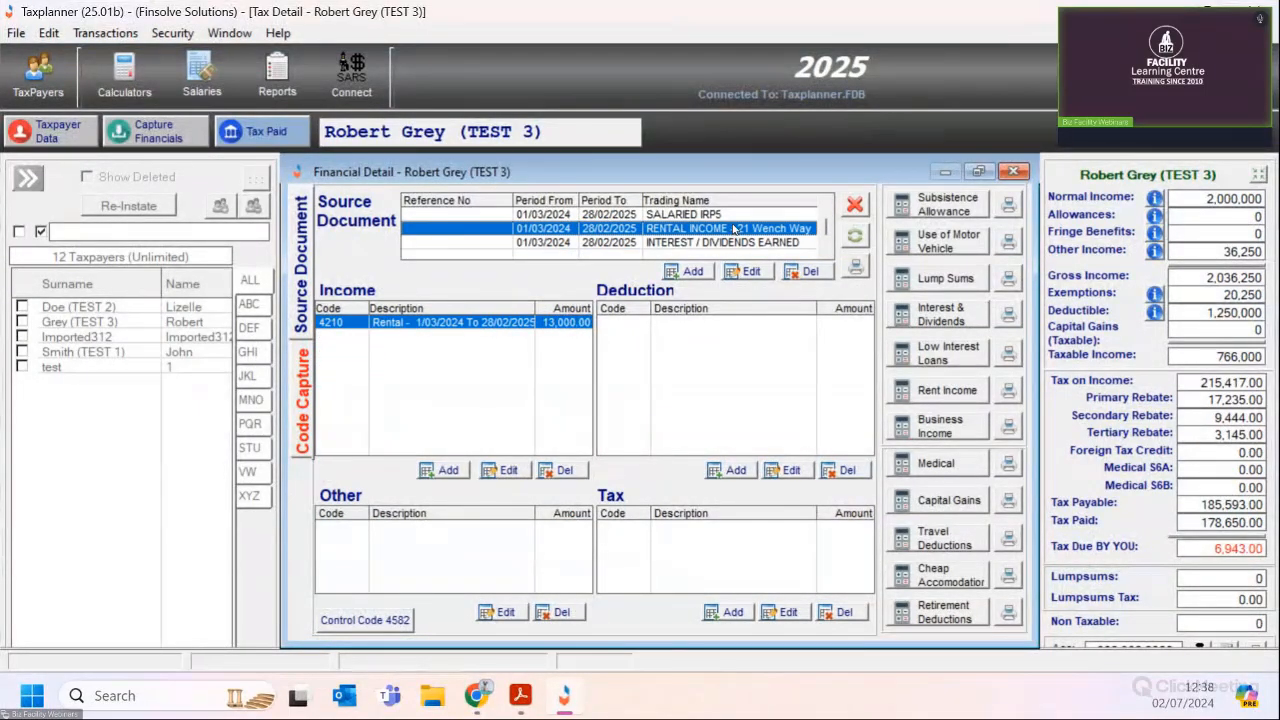
click(735, 215)
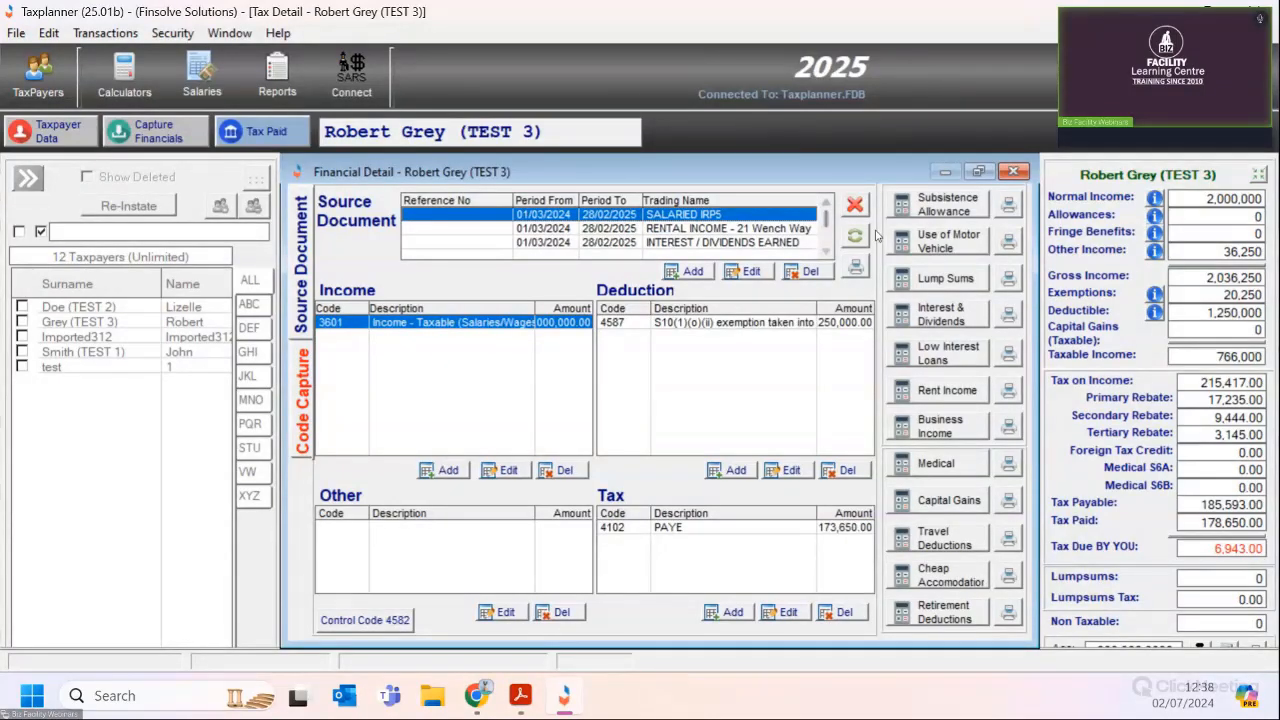
click(1006, 462)
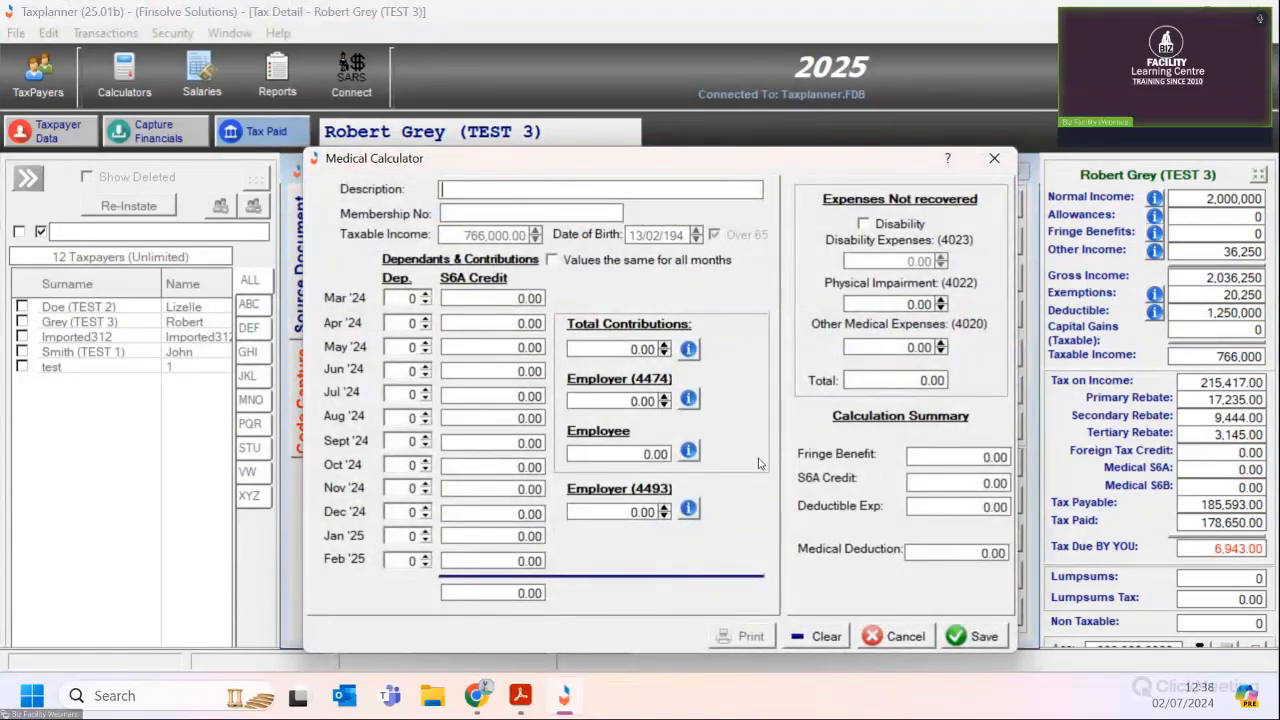
text(dISC)
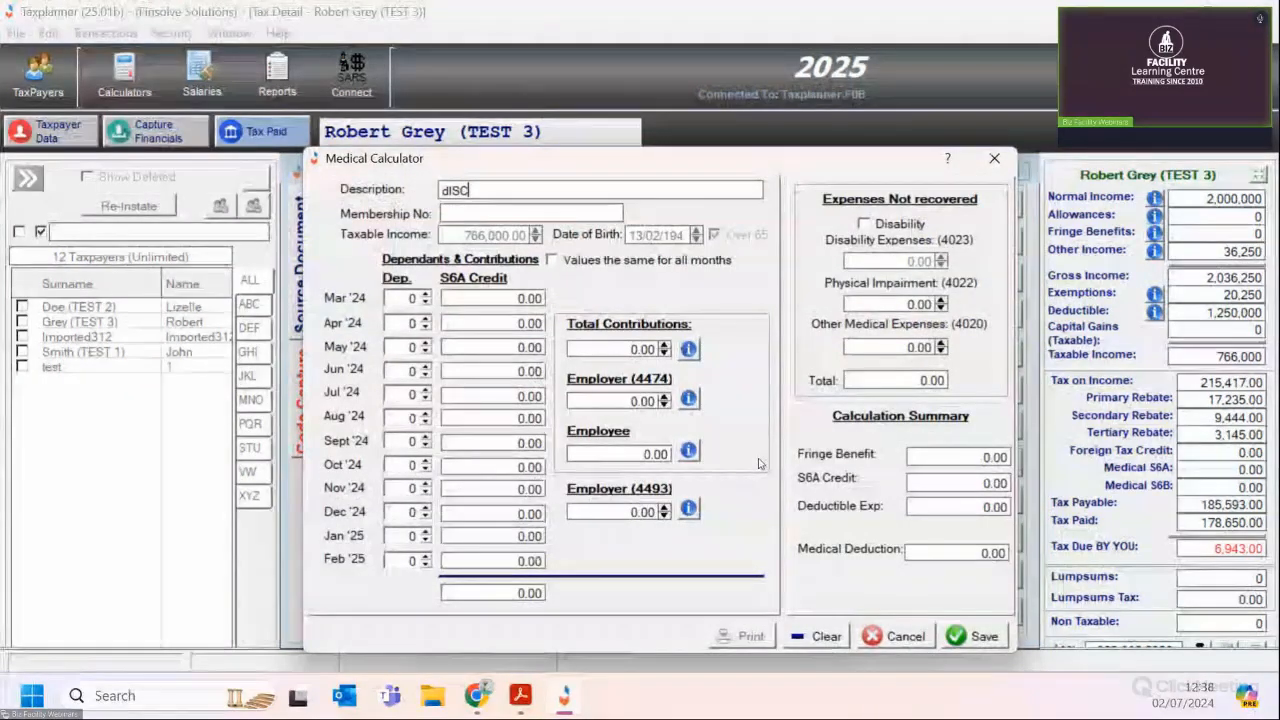
key(BackSpace)
key(BackSpace)
key(BackSpace)
key(BackSpace)
text(Discovery)
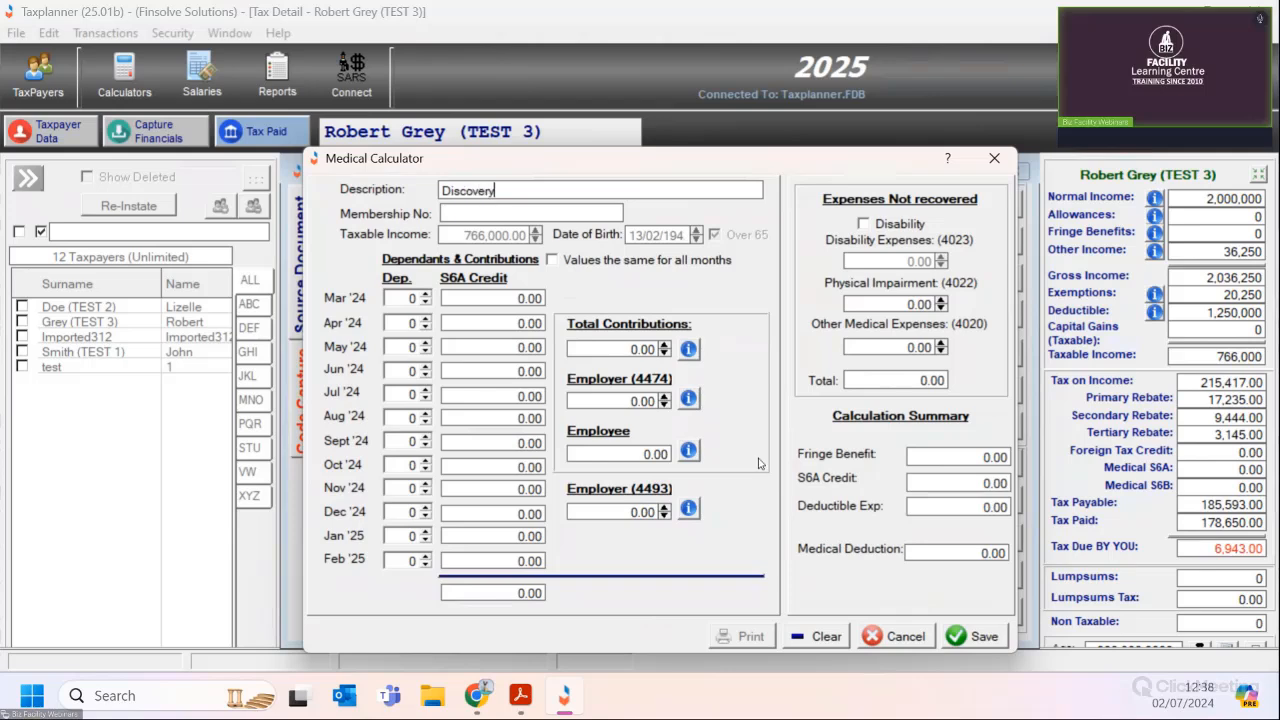
key(Tab)
key(Tab)
- Try one dependant with the same values for all months, reset the dependants to 0 and turn off the same-values option
click(553, 260)
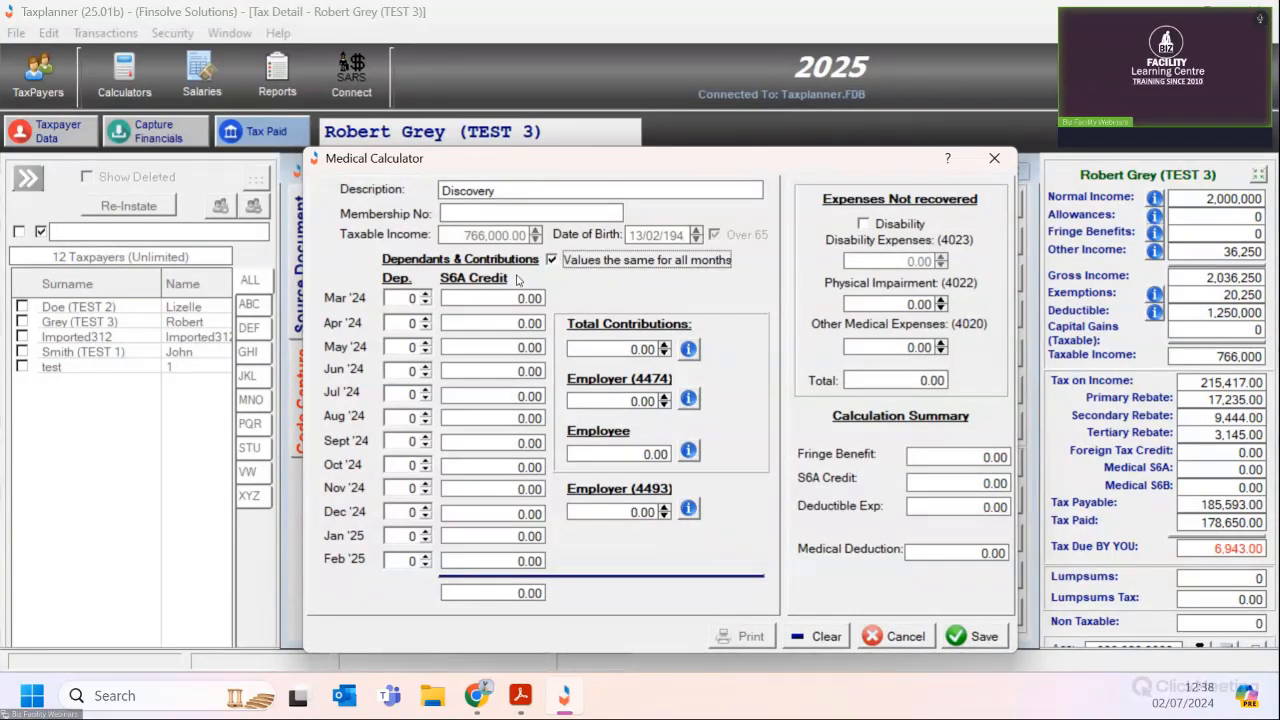
click(425, 293)
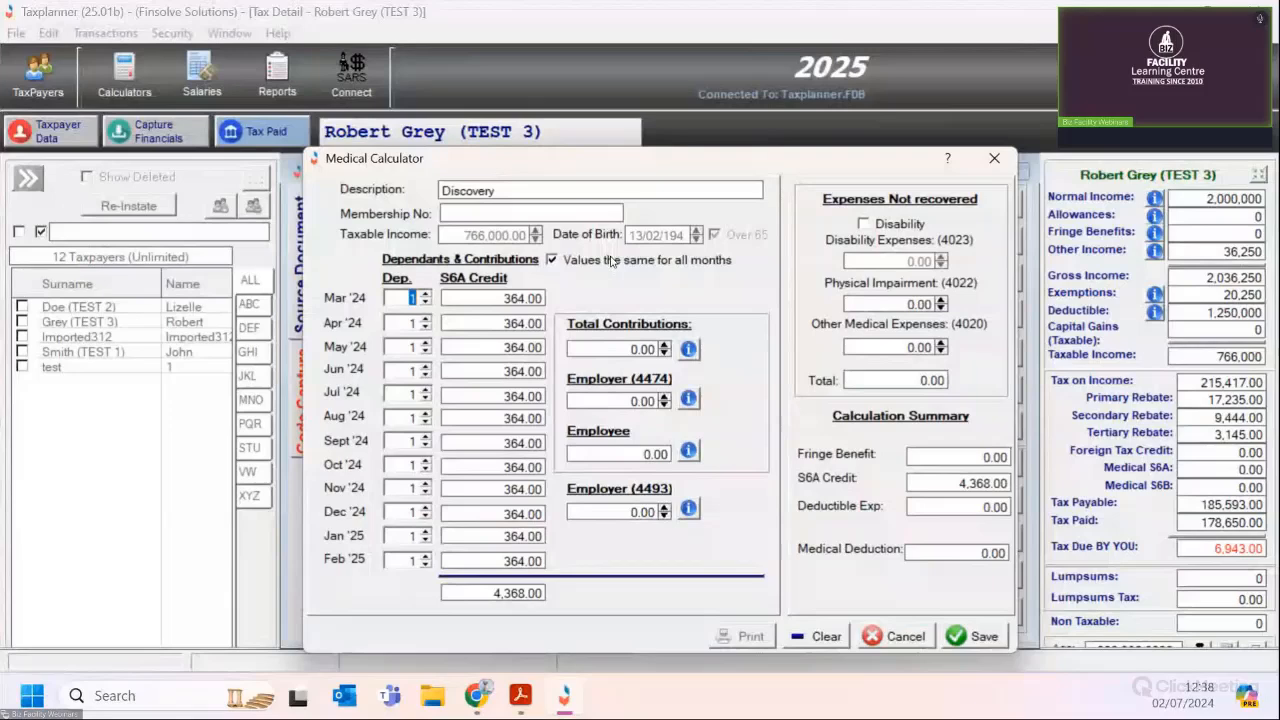
text(0)
key(Tab)
click(556, 263)
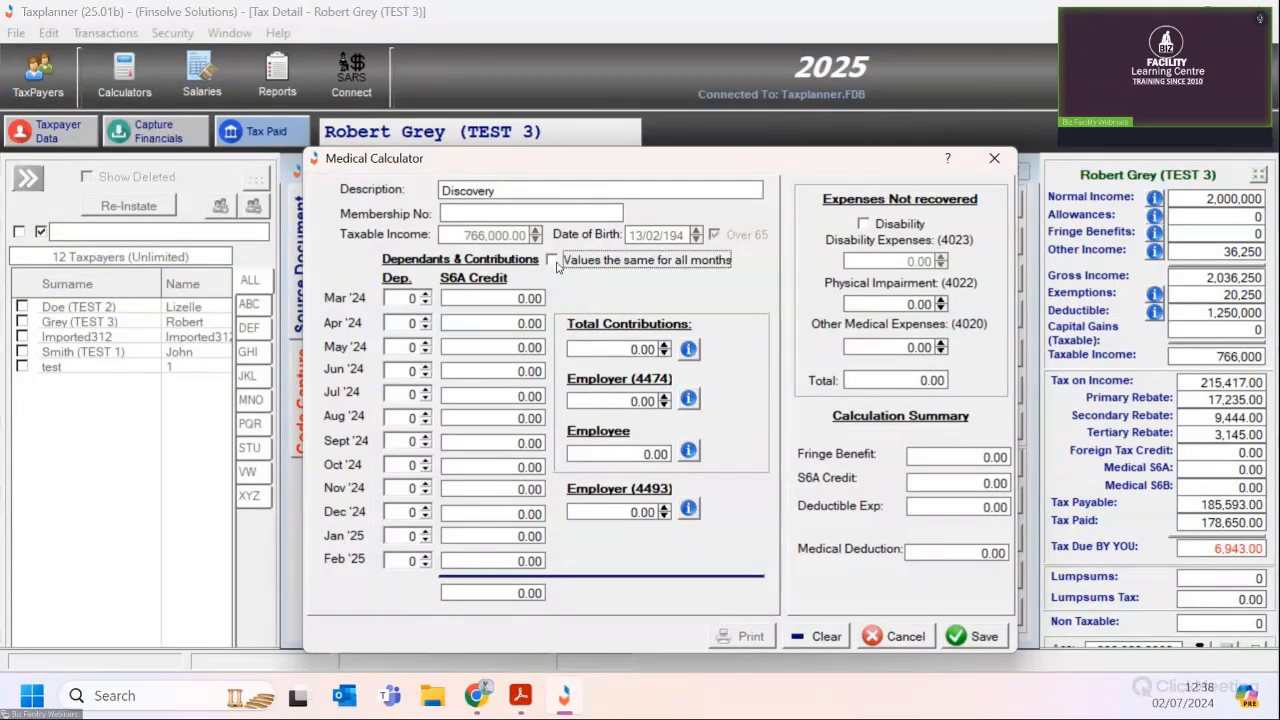
- Apply one dependant to all months in the Medical Calculator, turn off the same-values option, and set Mar '24 to 0 dependants
click(553, 262)
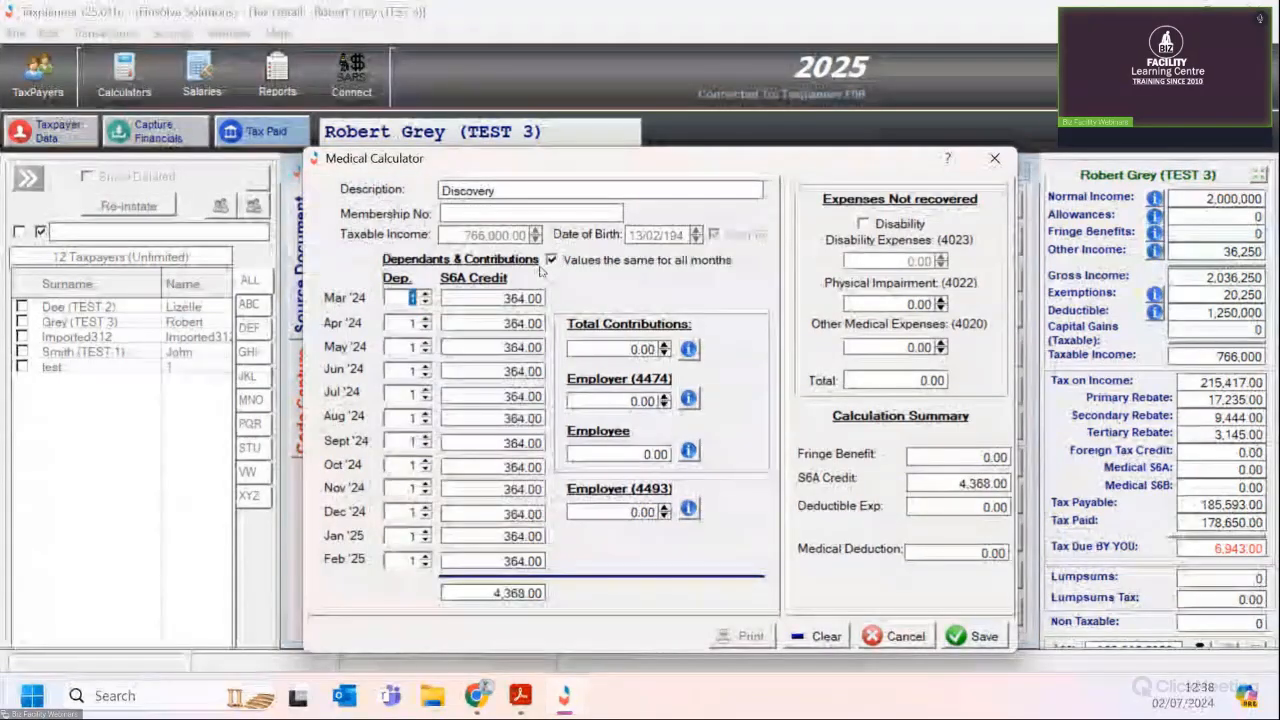
click(551, 260)
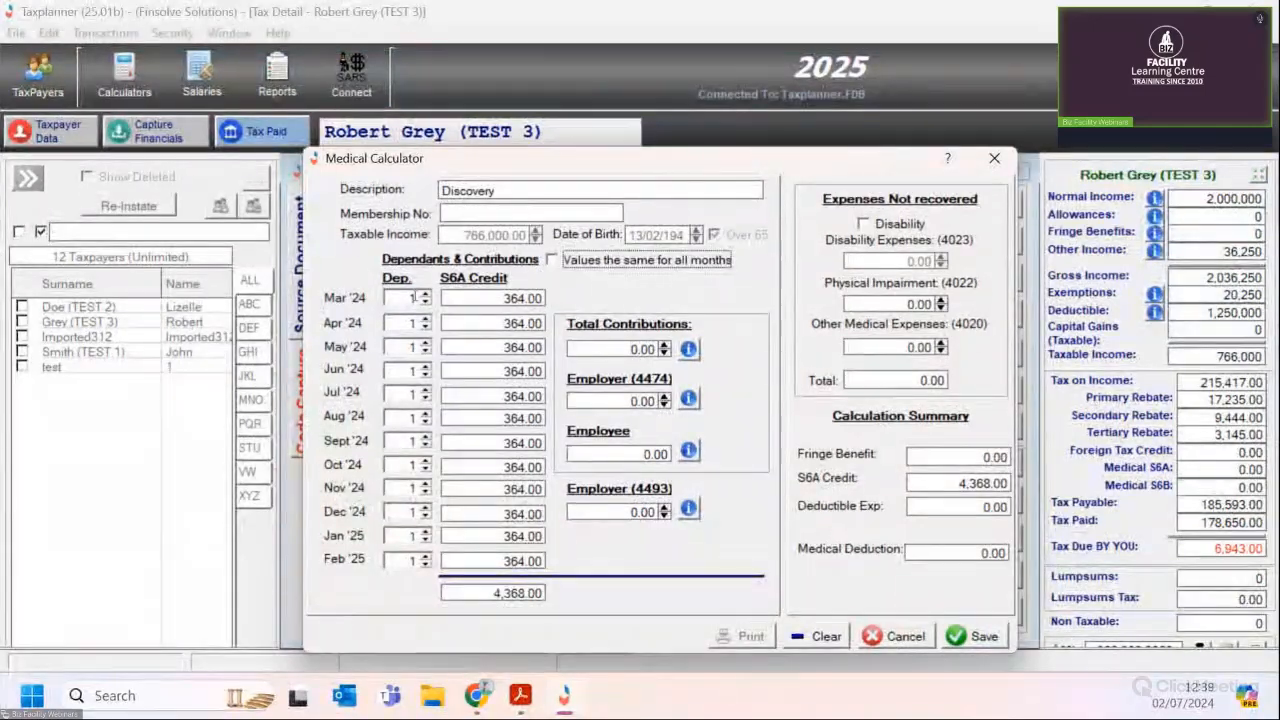
click(405, 297)
text(0)
key(Tab)
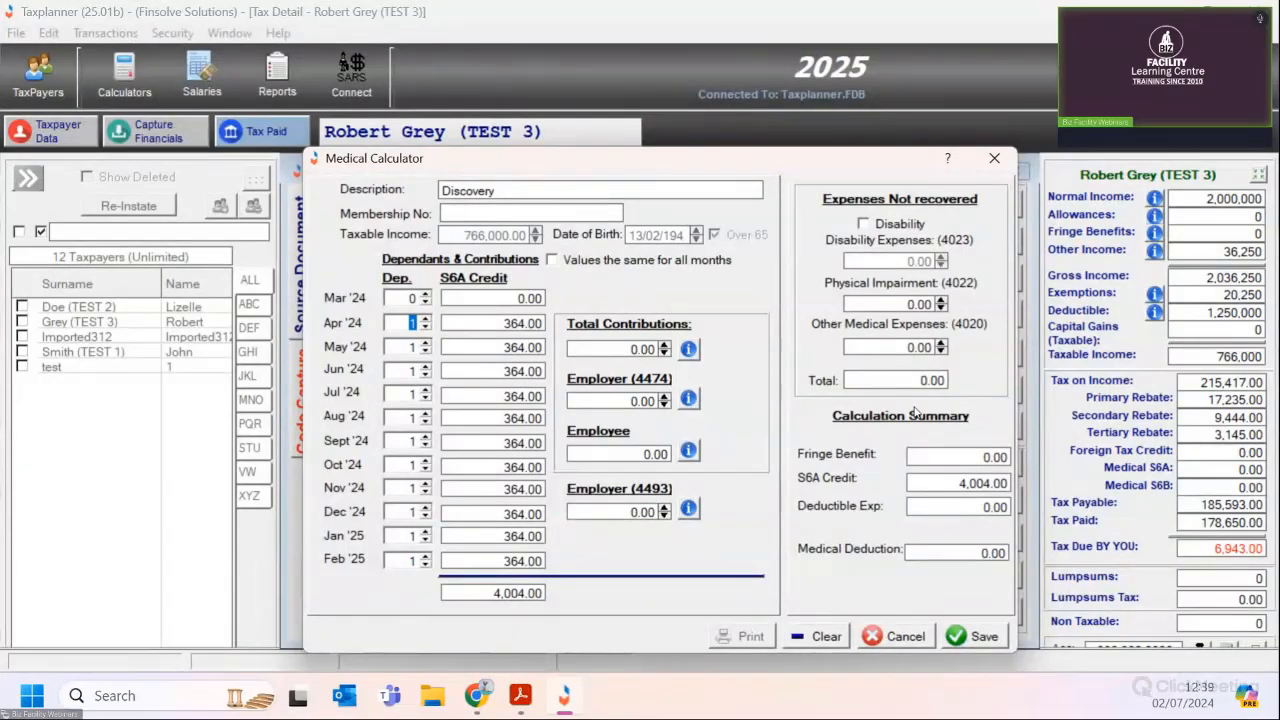
- Enter 20000 as the total medical contributions for Discovery and save the medical calculation
click(865, 348)
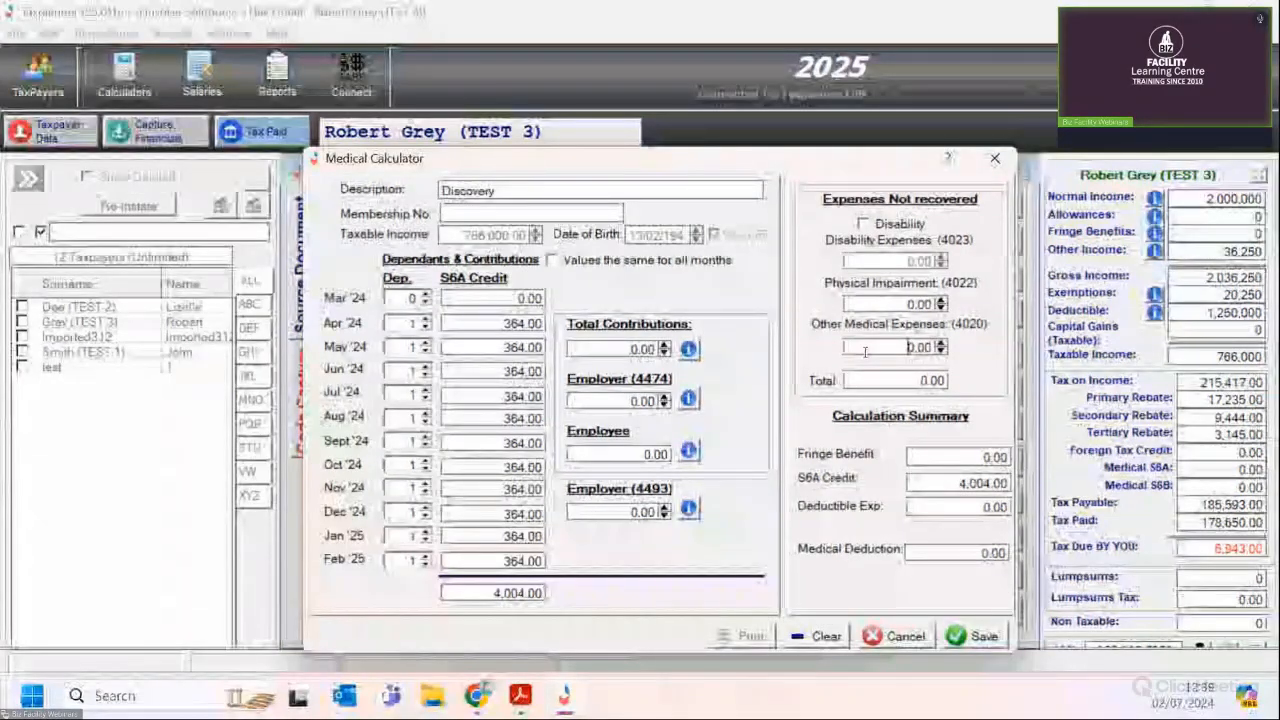
double_click(865, 349)
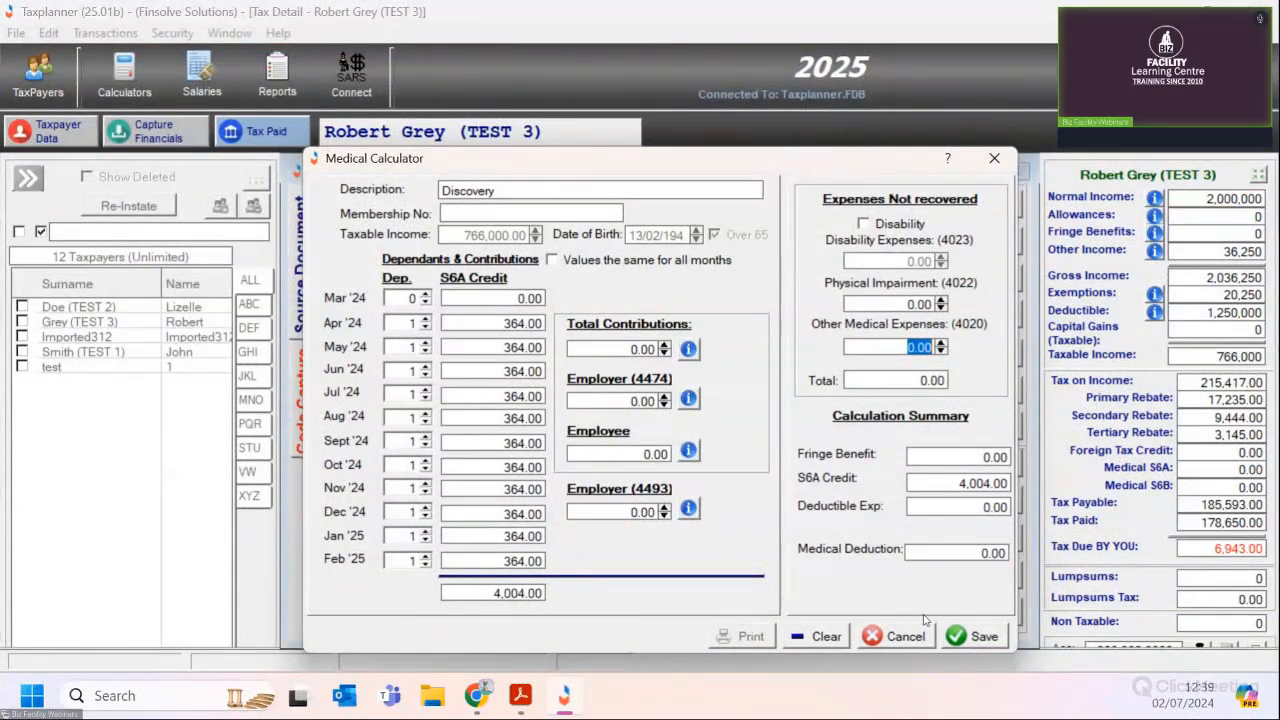
click(641, 348)
text(20000)
key(Tab)
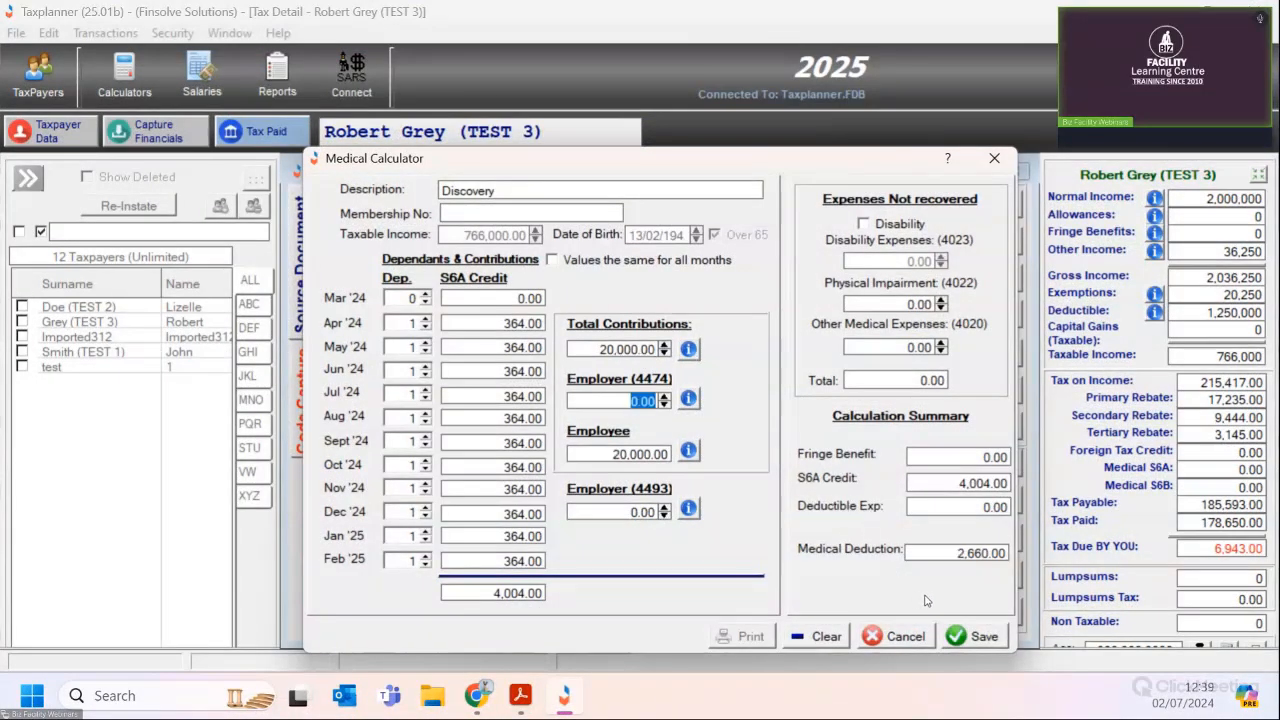
click(956, 636)
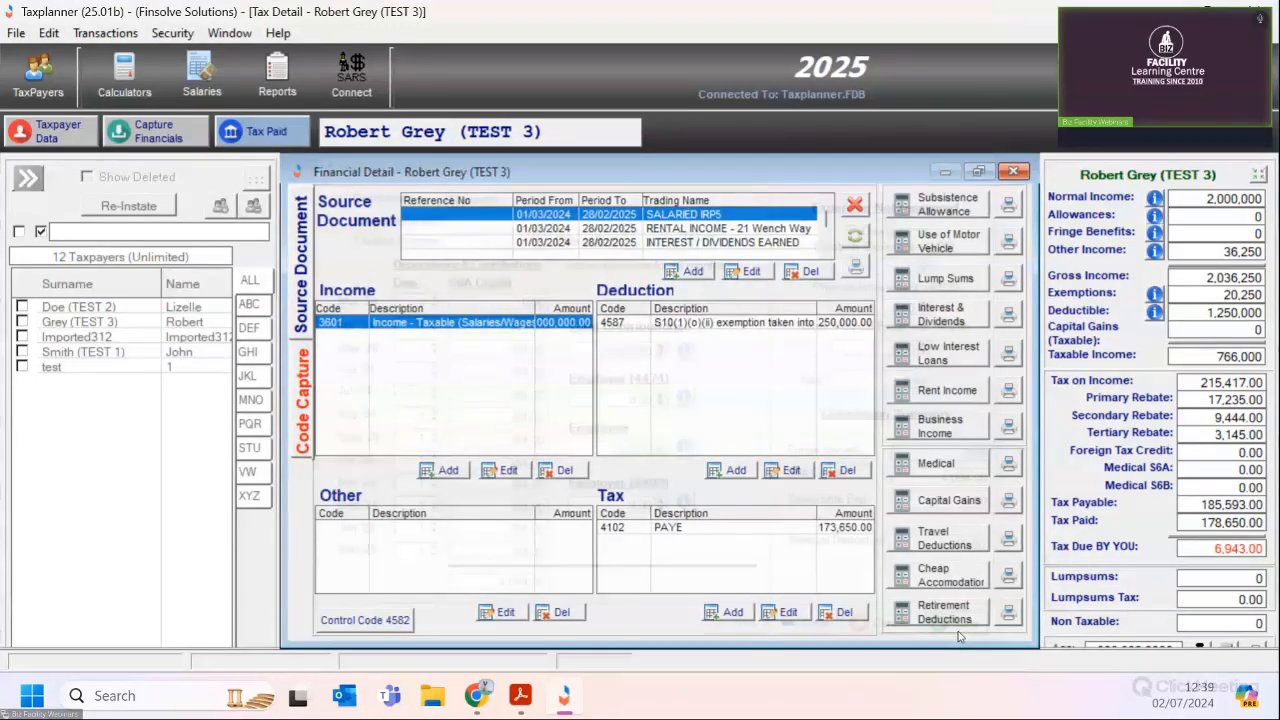
- Examine the code 4005 deduction and code 4116 tax credit on the SALARIED IRP5 source document, and close the financial detail
click(813, 337)
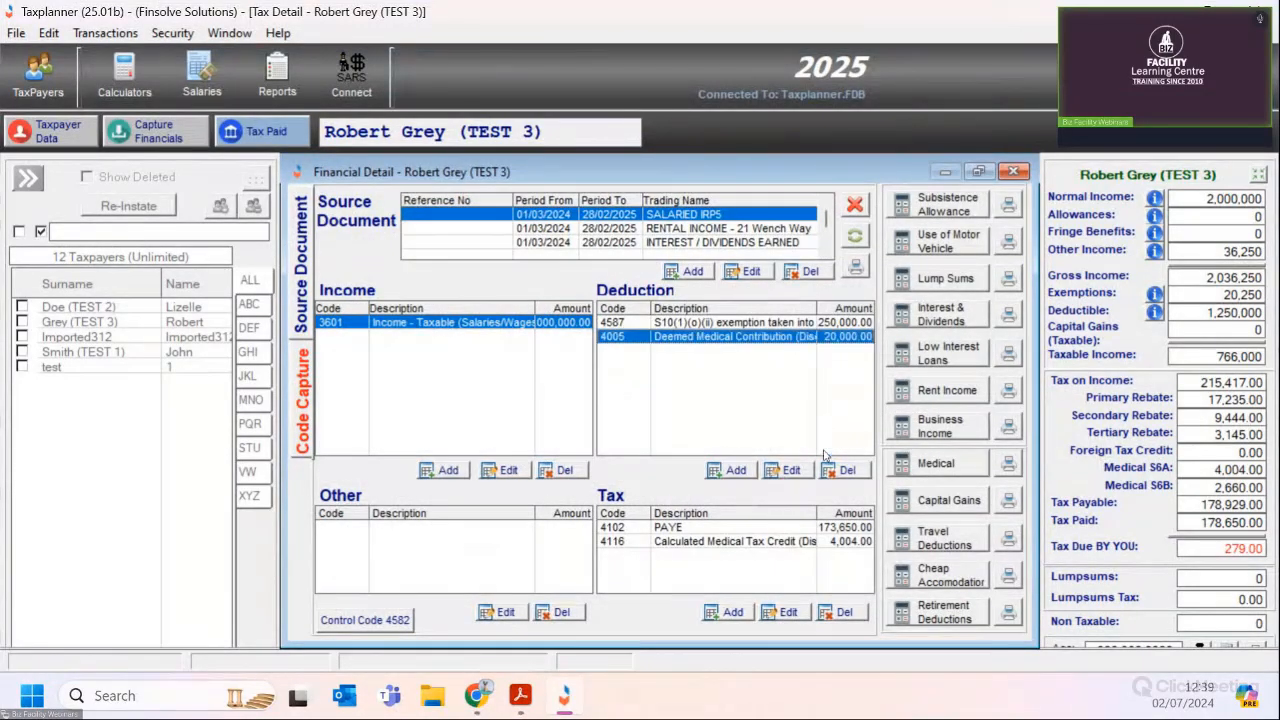
click(812, 541)
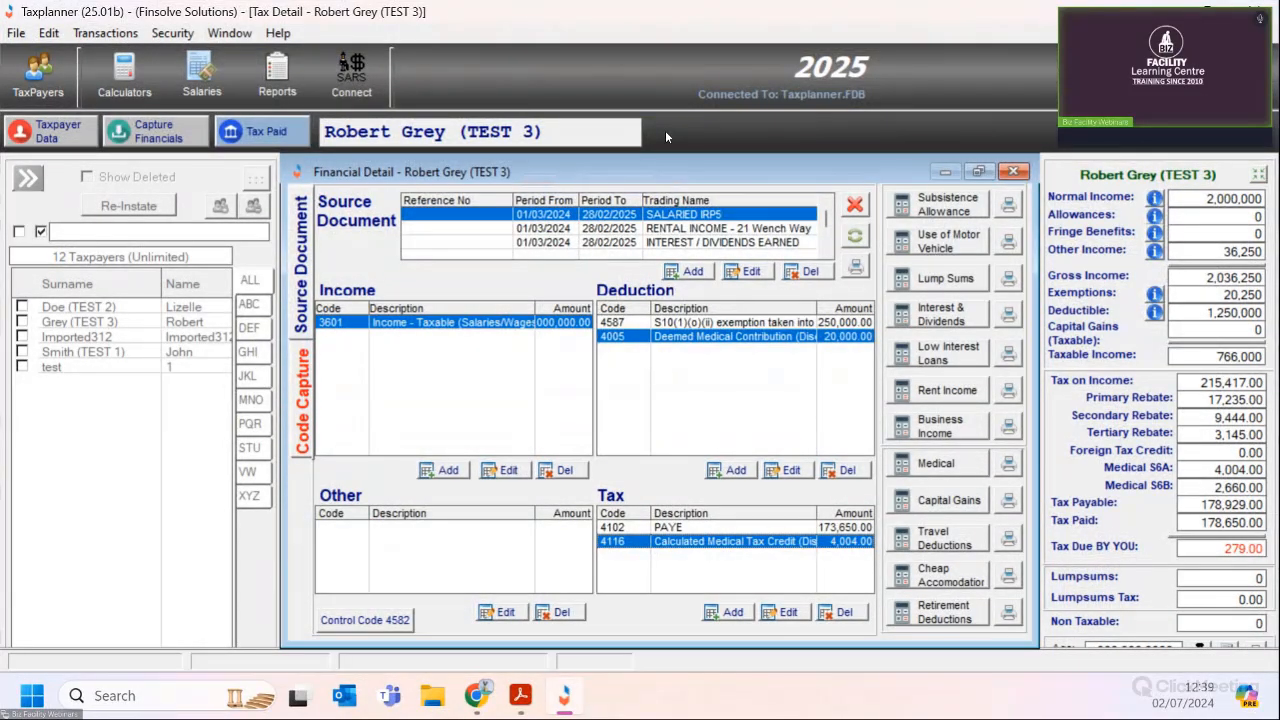
click(854, 204)
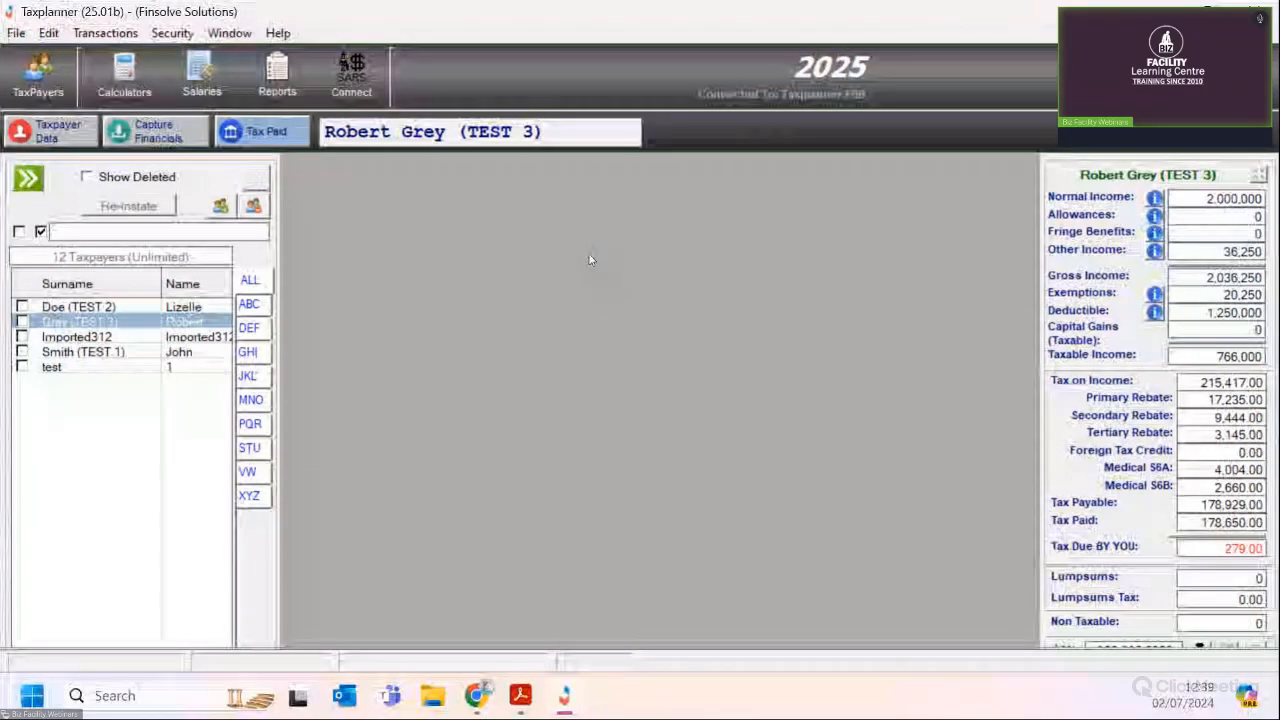
- Look through the list of available reports, highlight Medical Expenses Summary, and close the list without printing
click(274, 68)
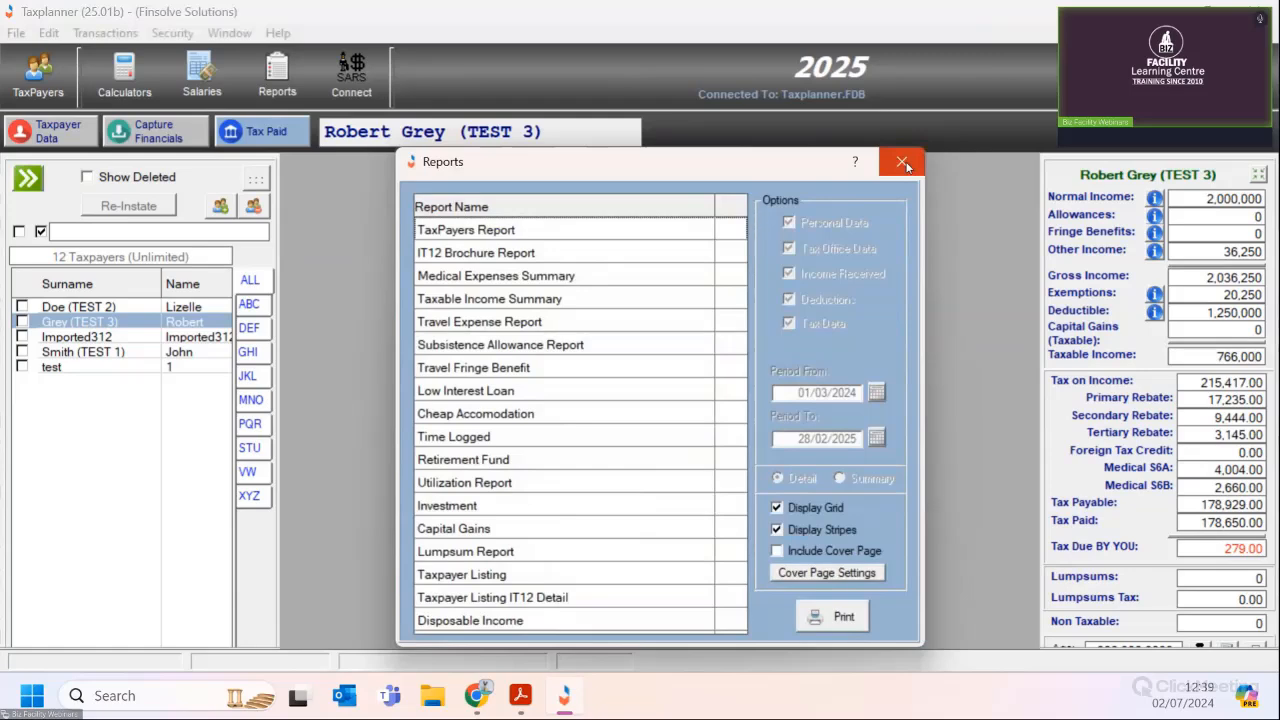
click(560, 276)
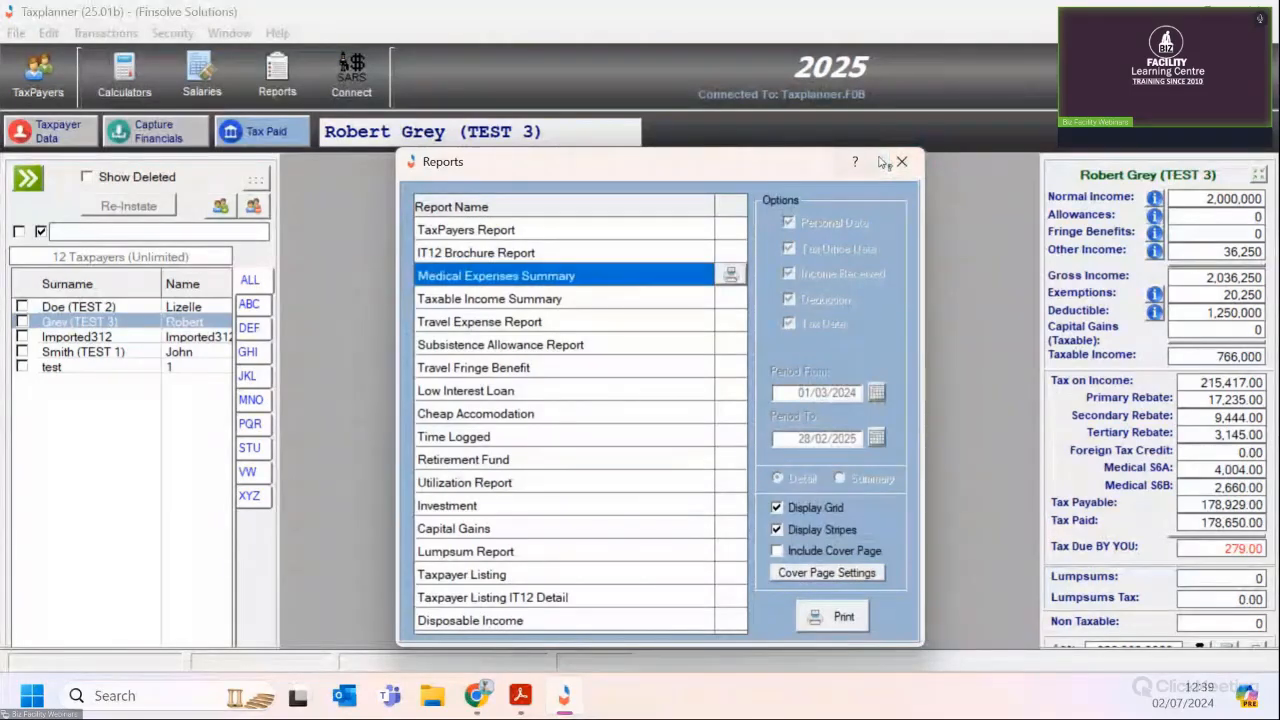
click(901, 161)
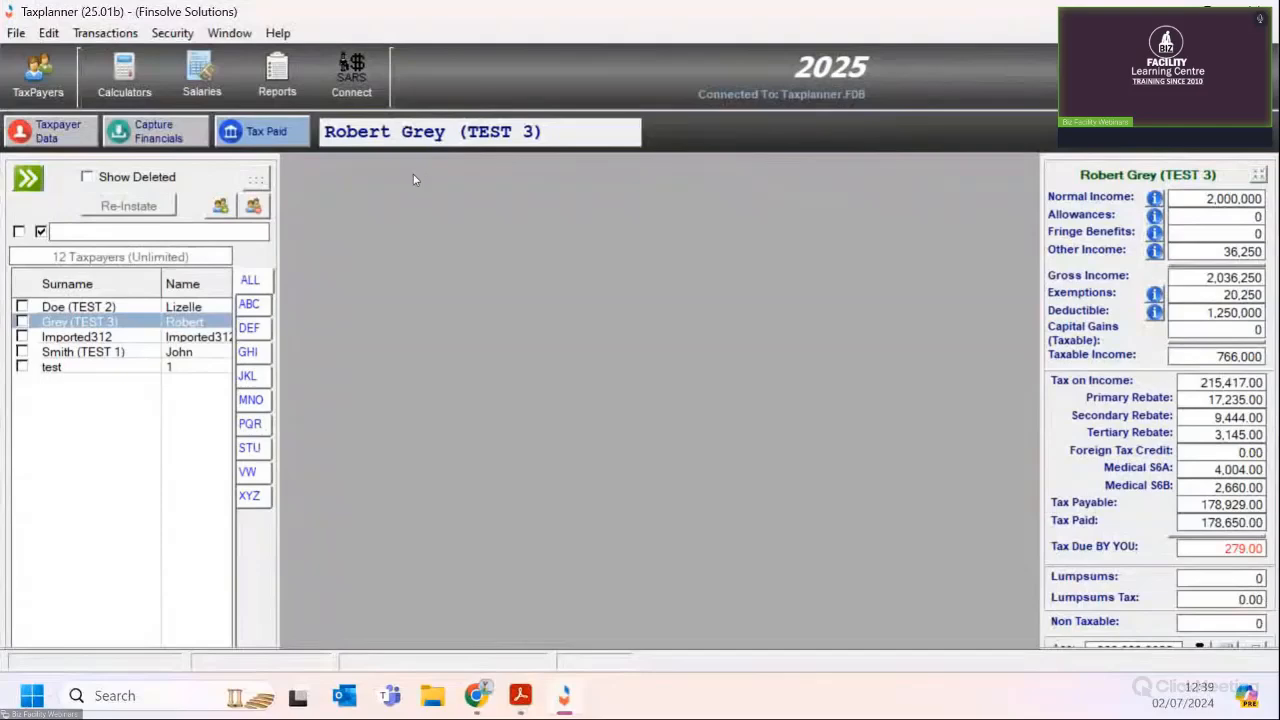
click(277, 75)
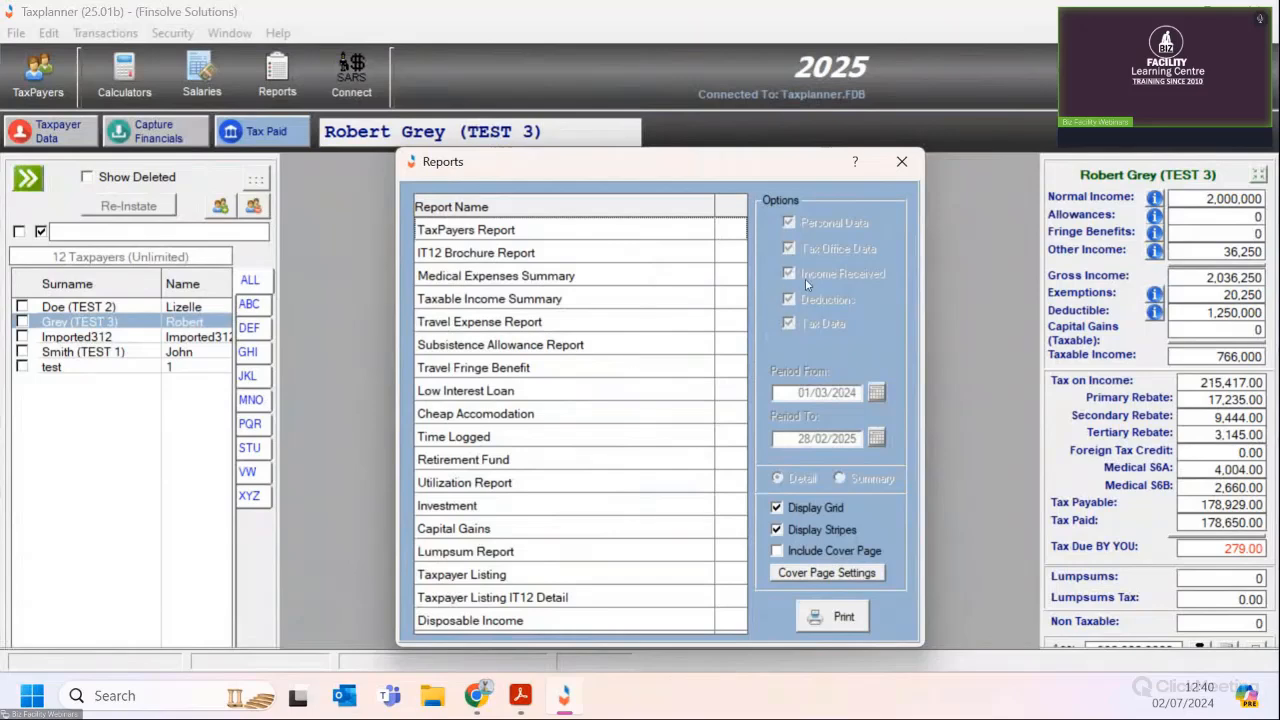
click(899, 166)
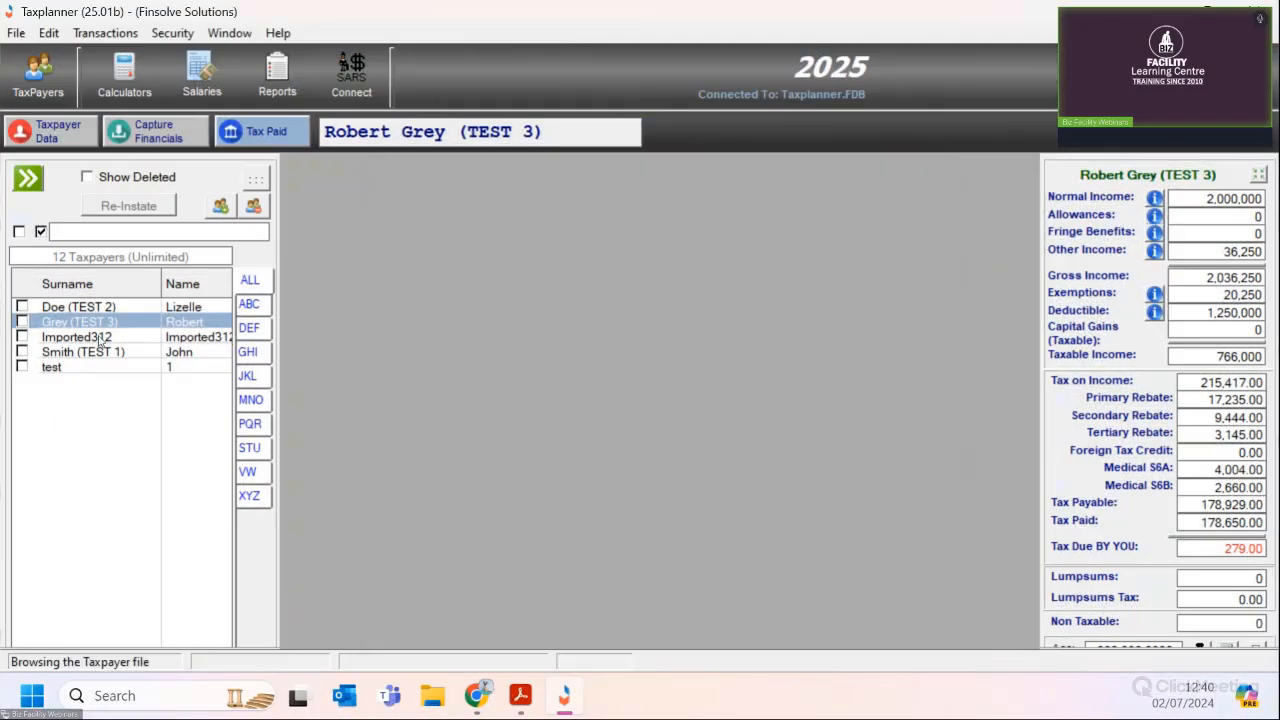
- Reopen the TEST 3 taxpayer's financials, preview the Medical Expense Summary report, and exit the preview
click(160, 133)
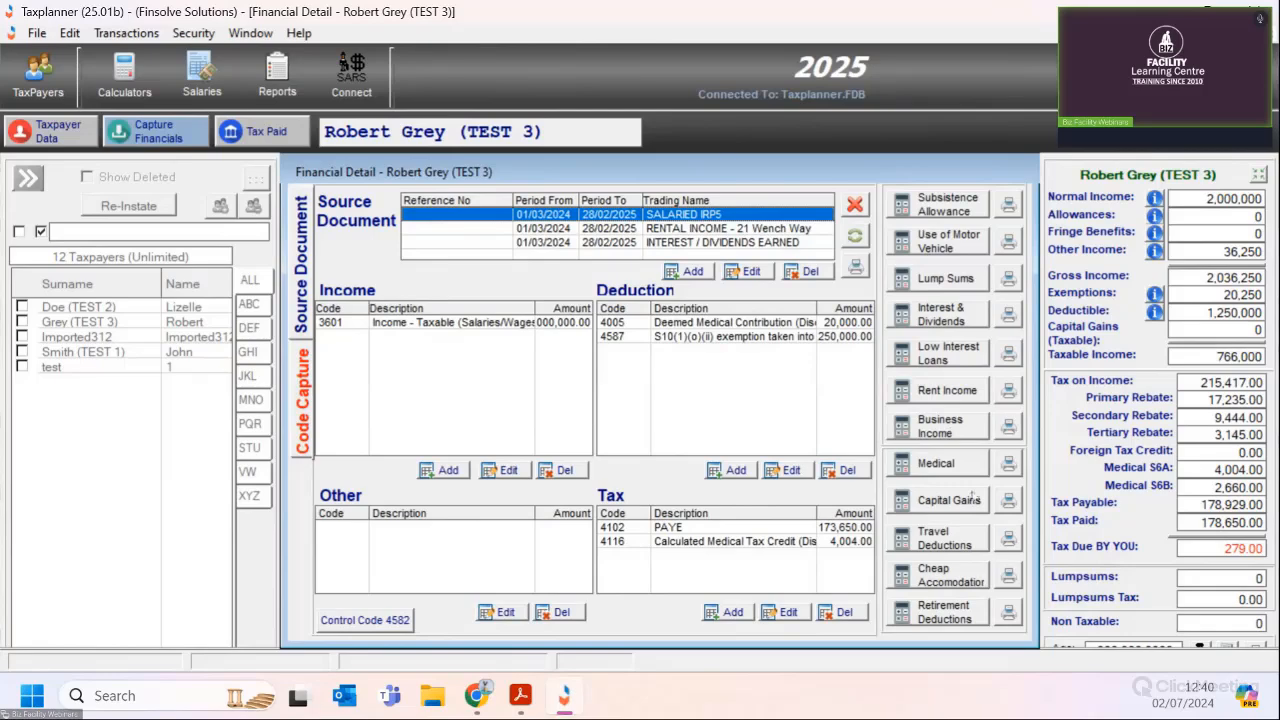
click(1008, 462)
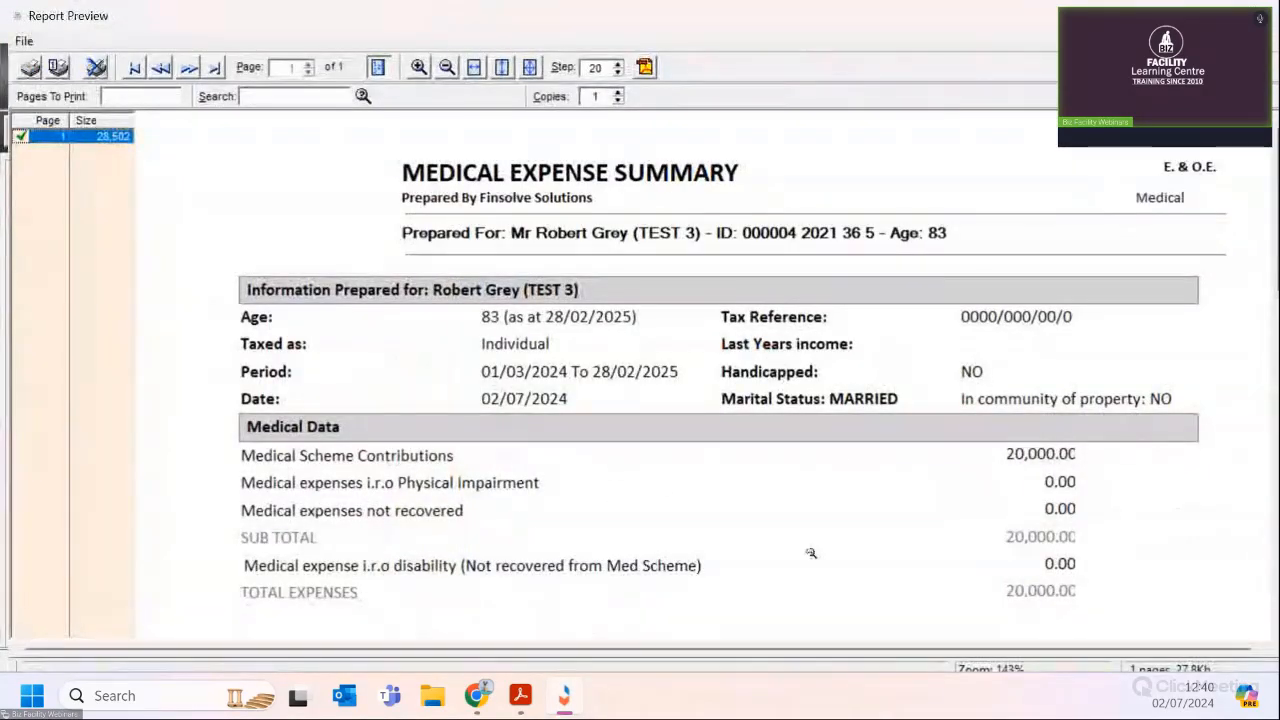
scroll(811, 553, down, 1)
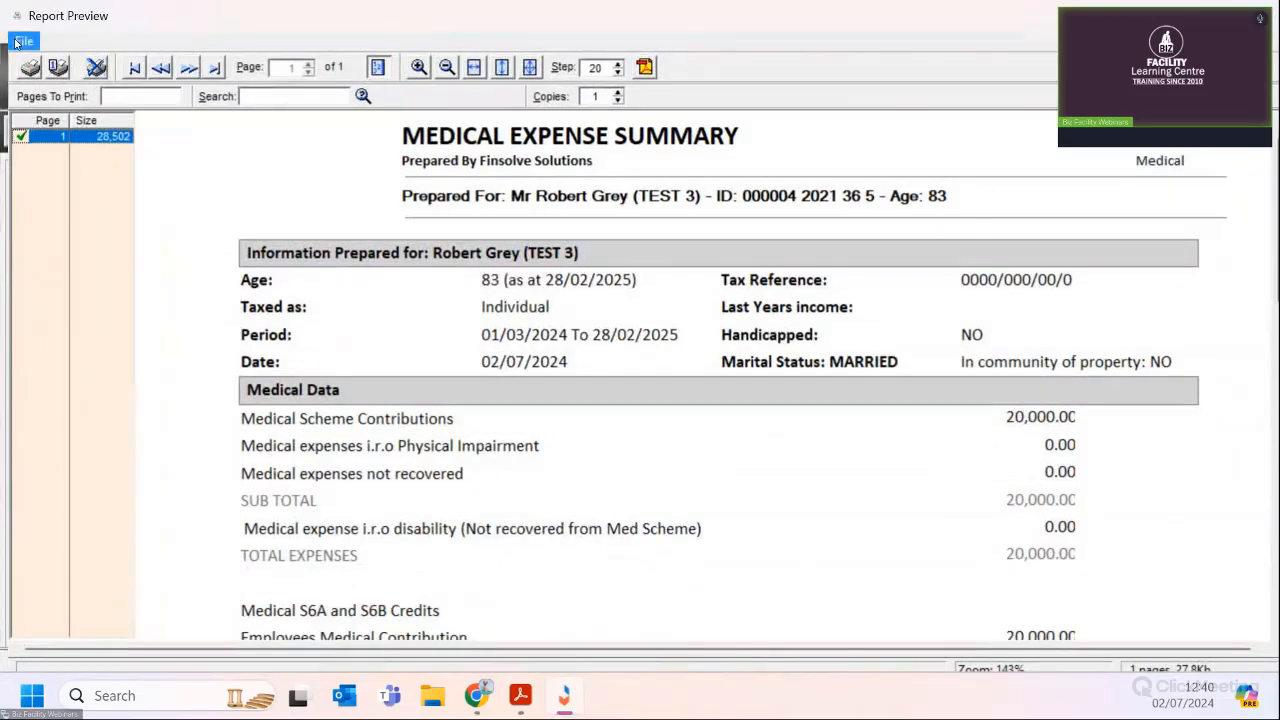
click(16, 42)
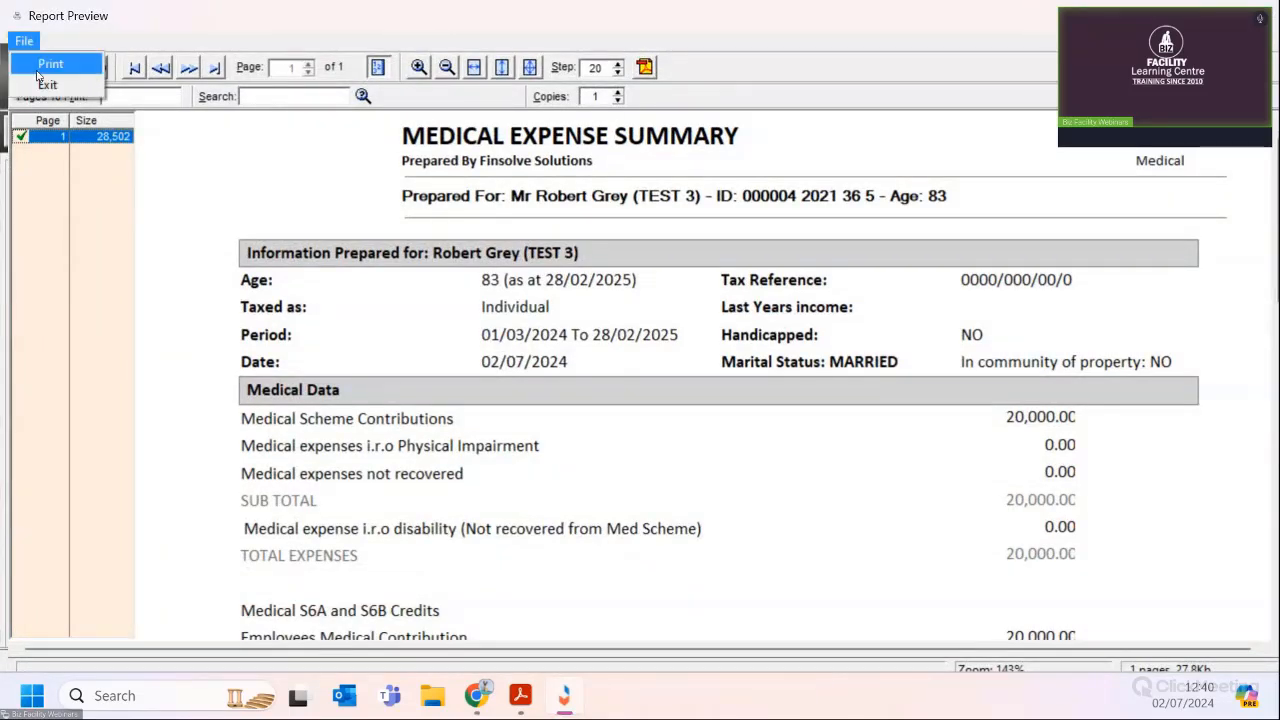
click(42, 84)
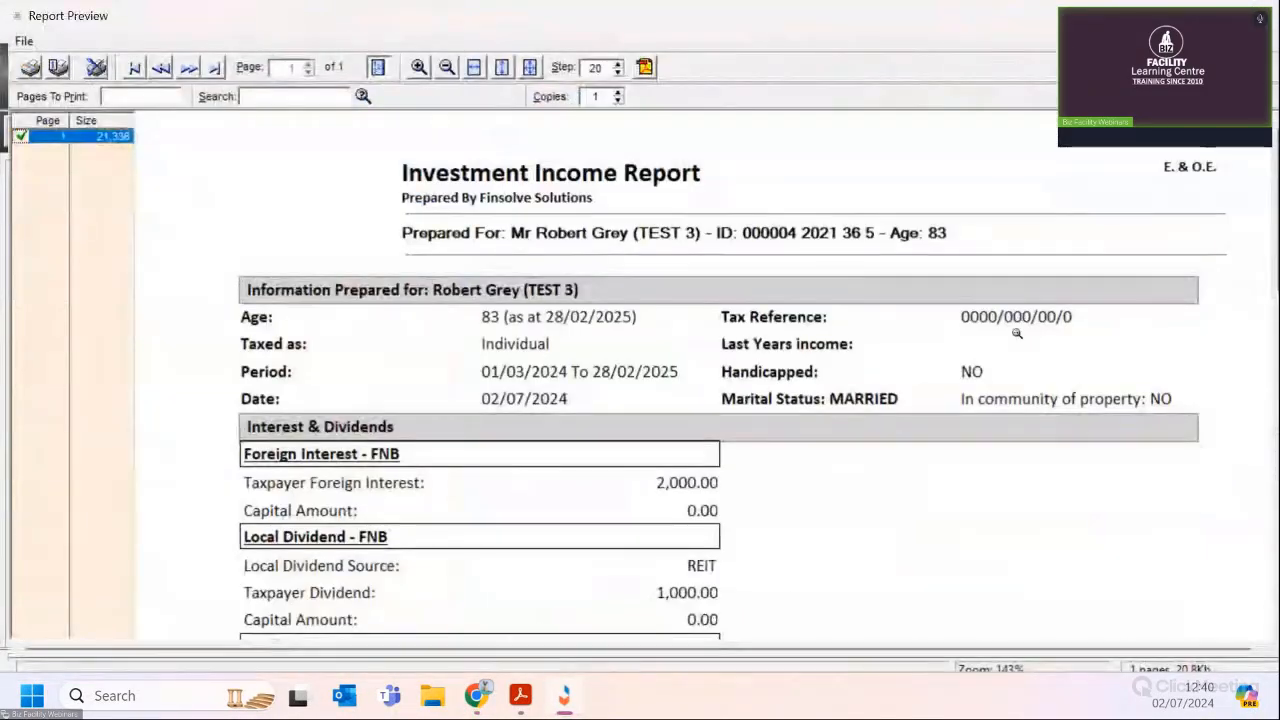
- Review the interest and dividend entries in the Investment Income Report, exit the preview and close the financial detail
scroll(850, 455, down, 3)
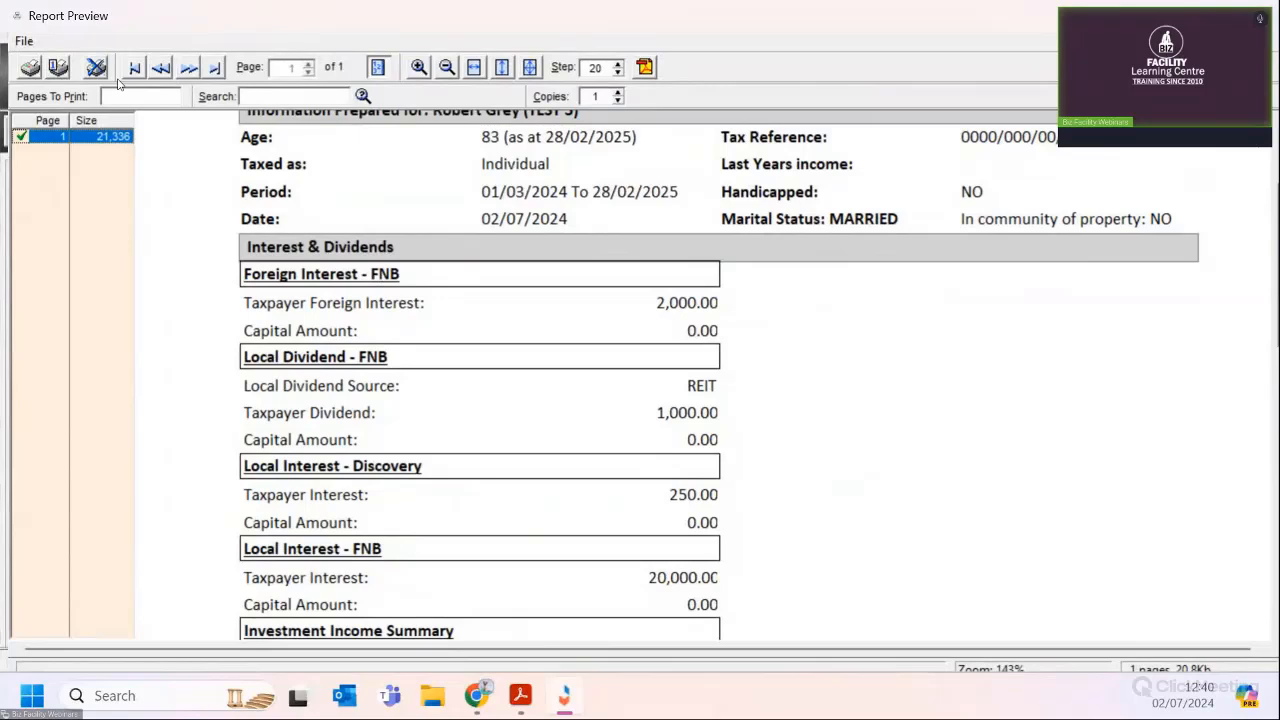
click(24, 41)
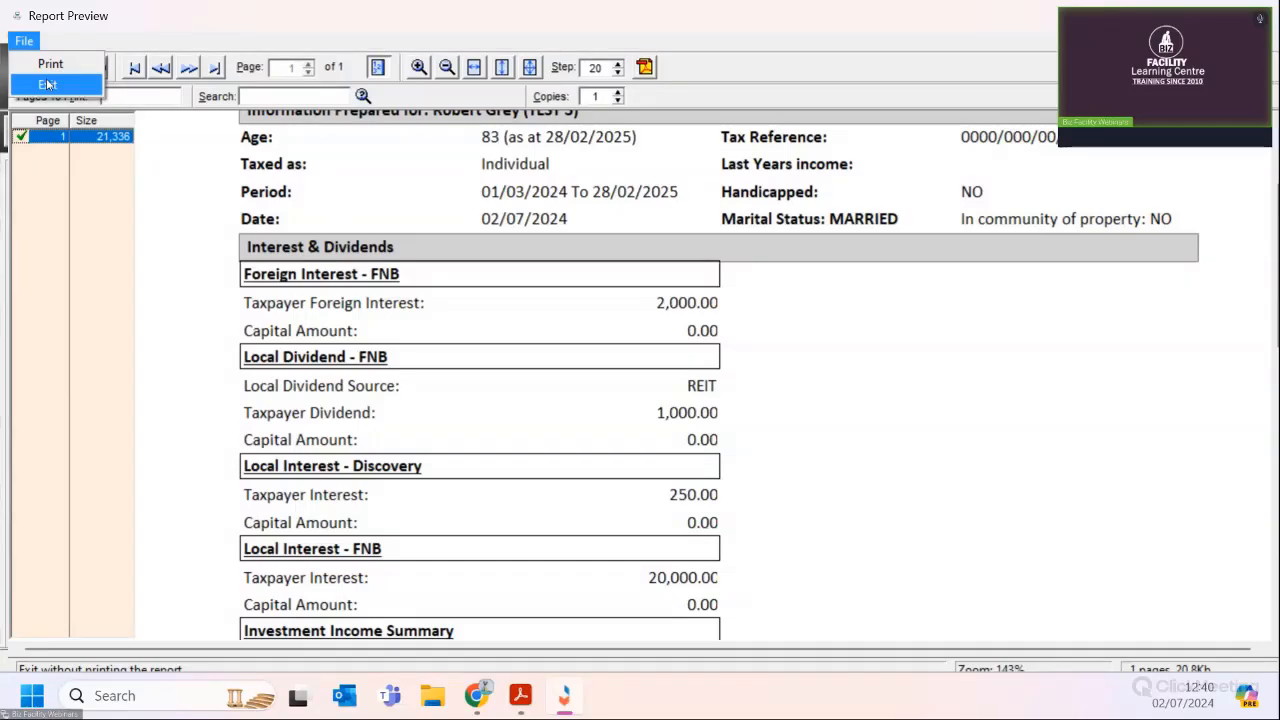
click(47, 85)
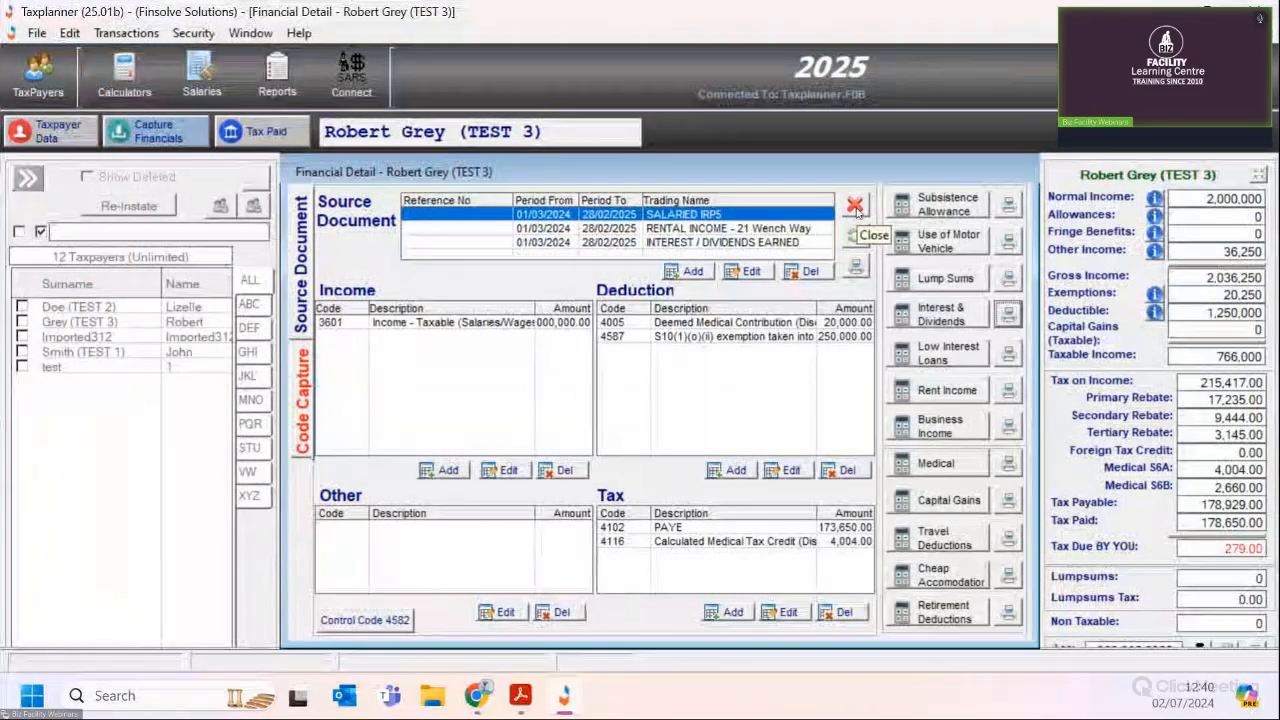
click(855, 206)
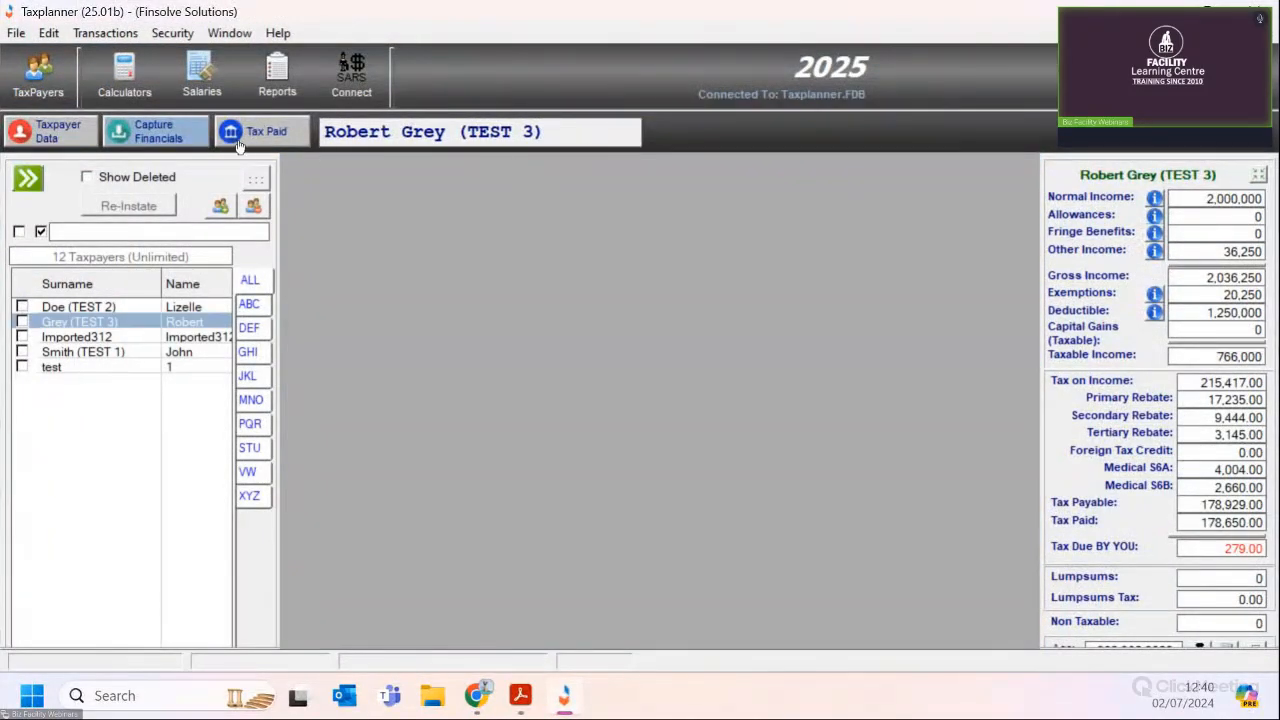
- Open the Capital Gains Calculator from the taxpayer's financials, try saving a Foreign type entry without dates, and close the calculator
click(158, 132)
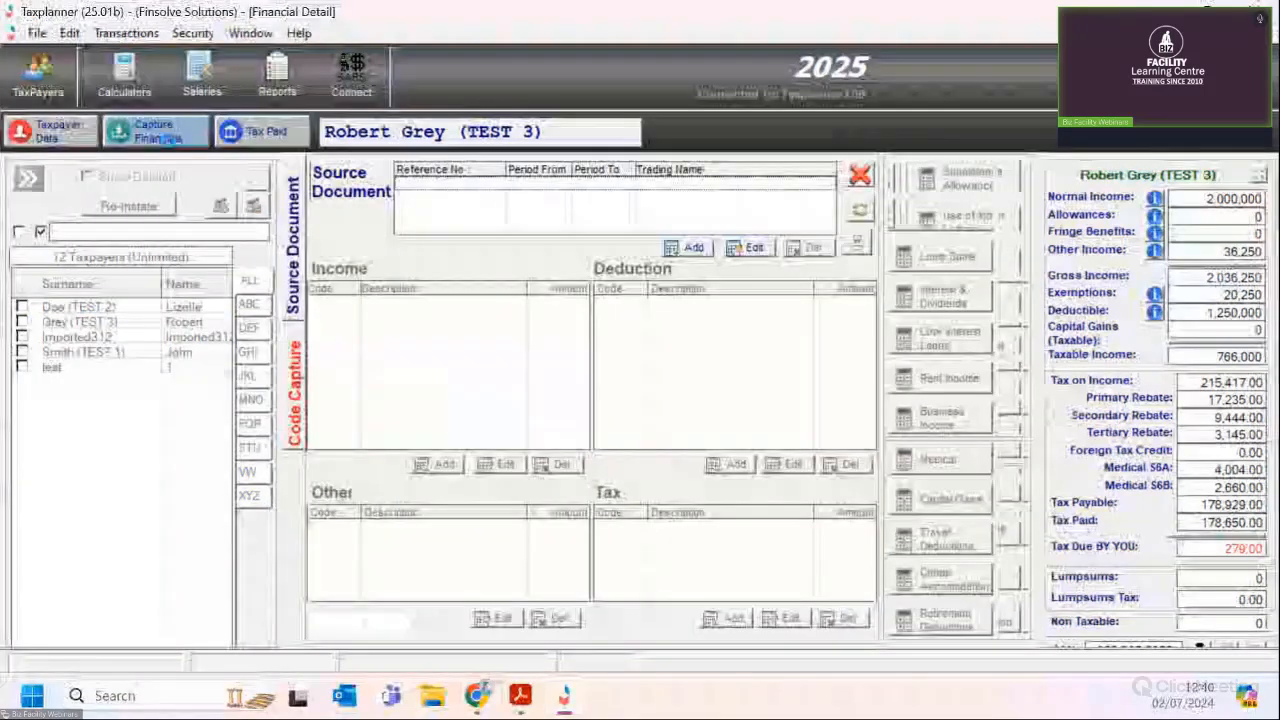
click(950, 505)
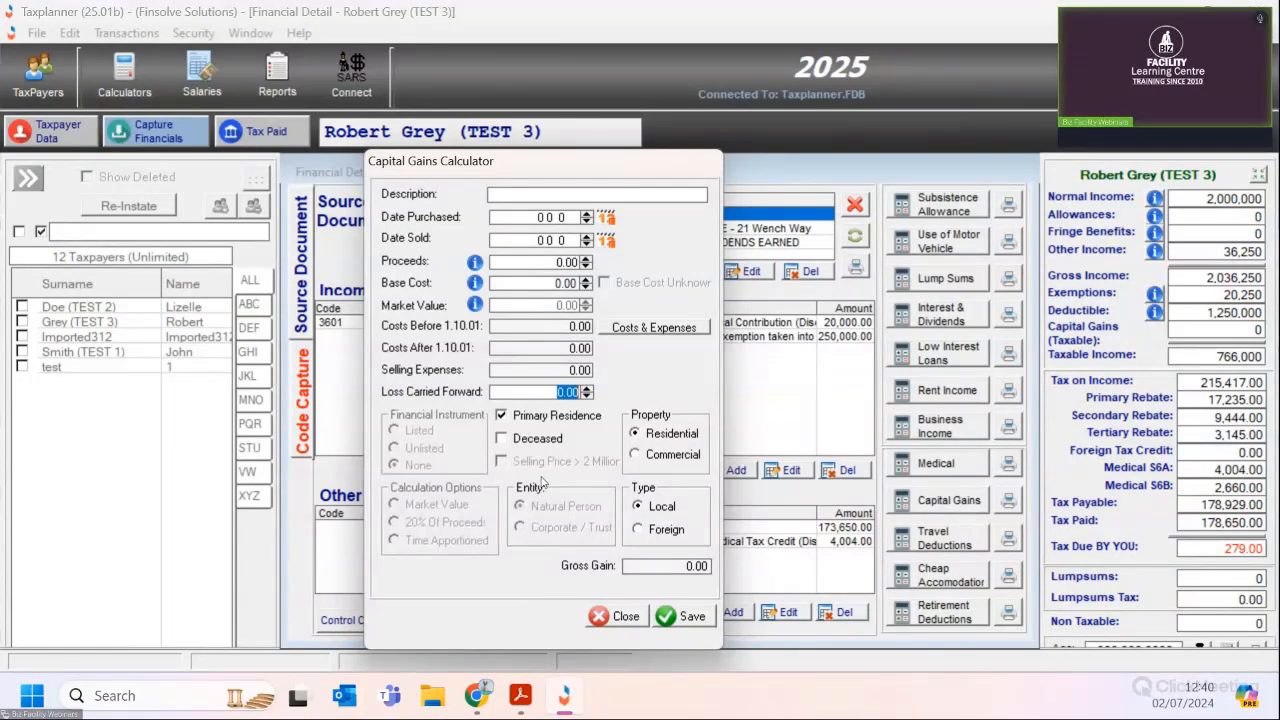
click(639, 530)
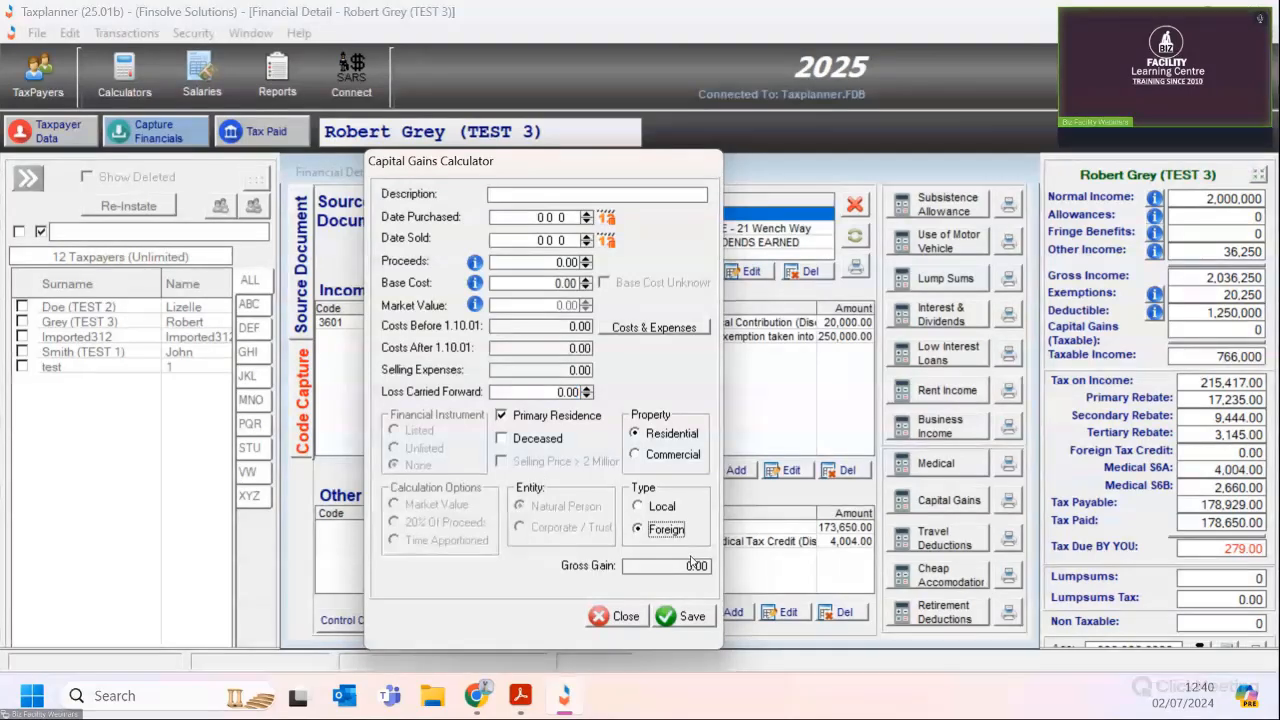
right_click(666, 508)
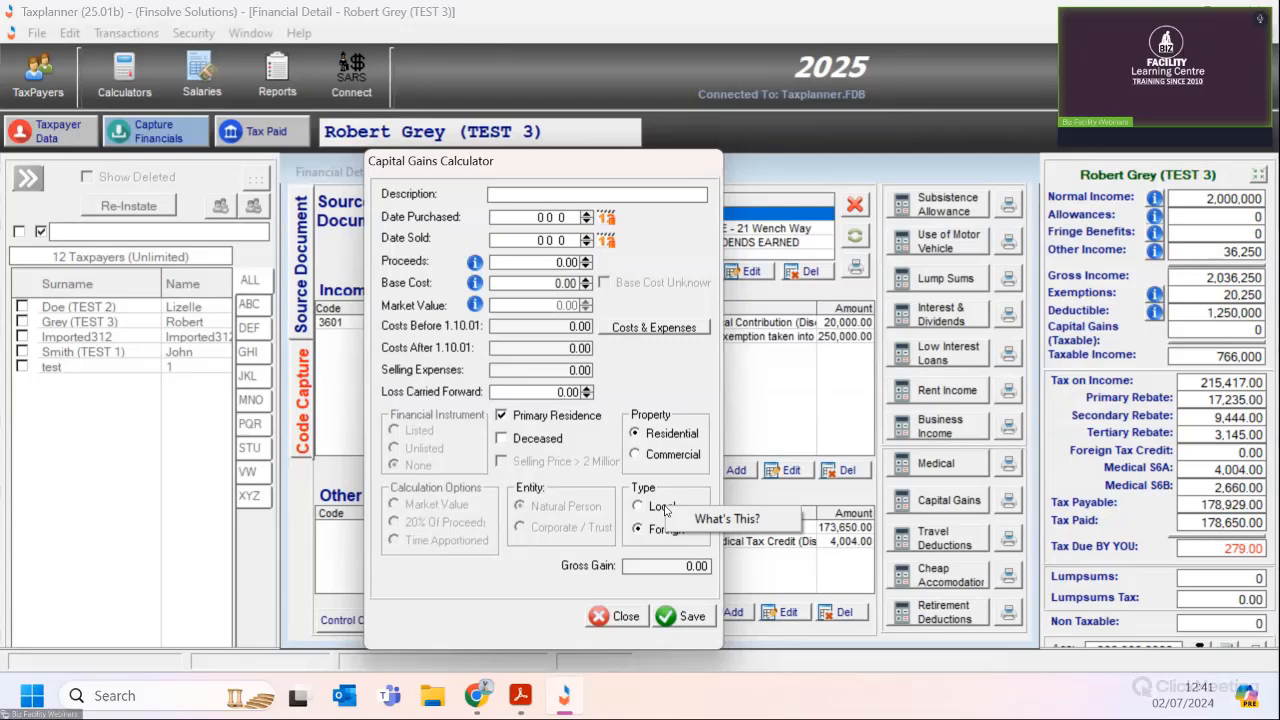
click(675, 633)
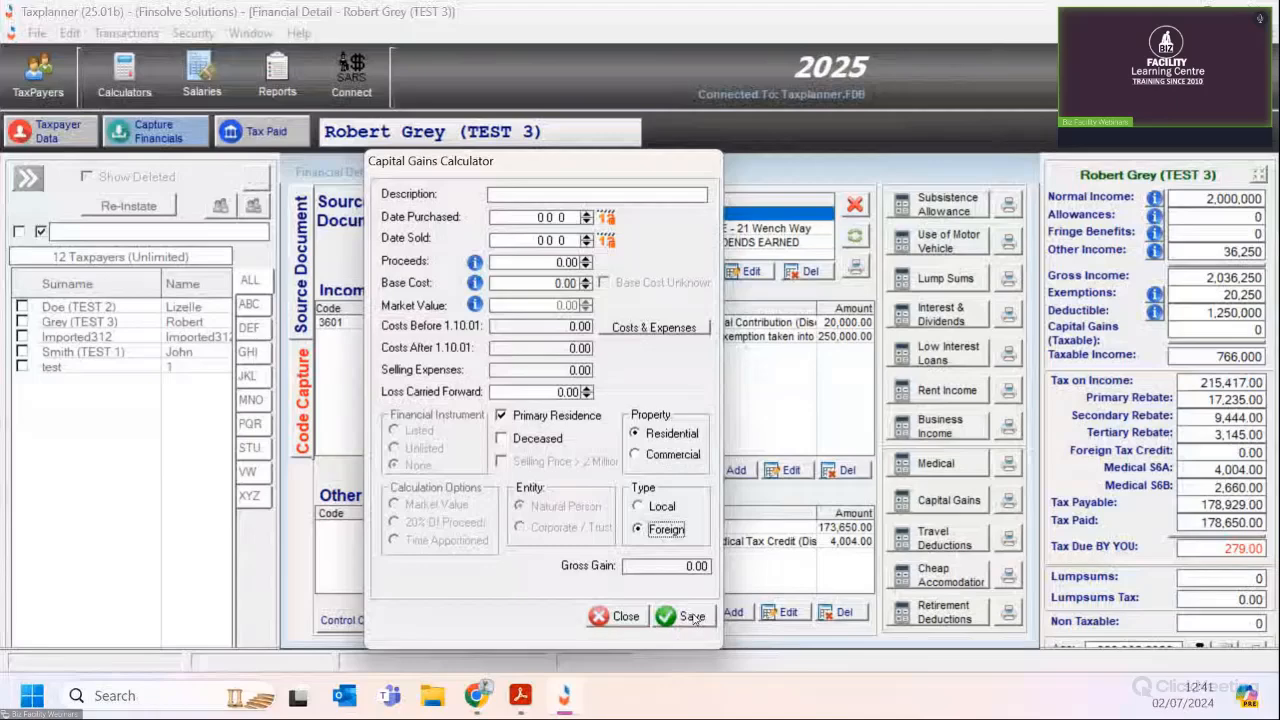
click(693, 617)
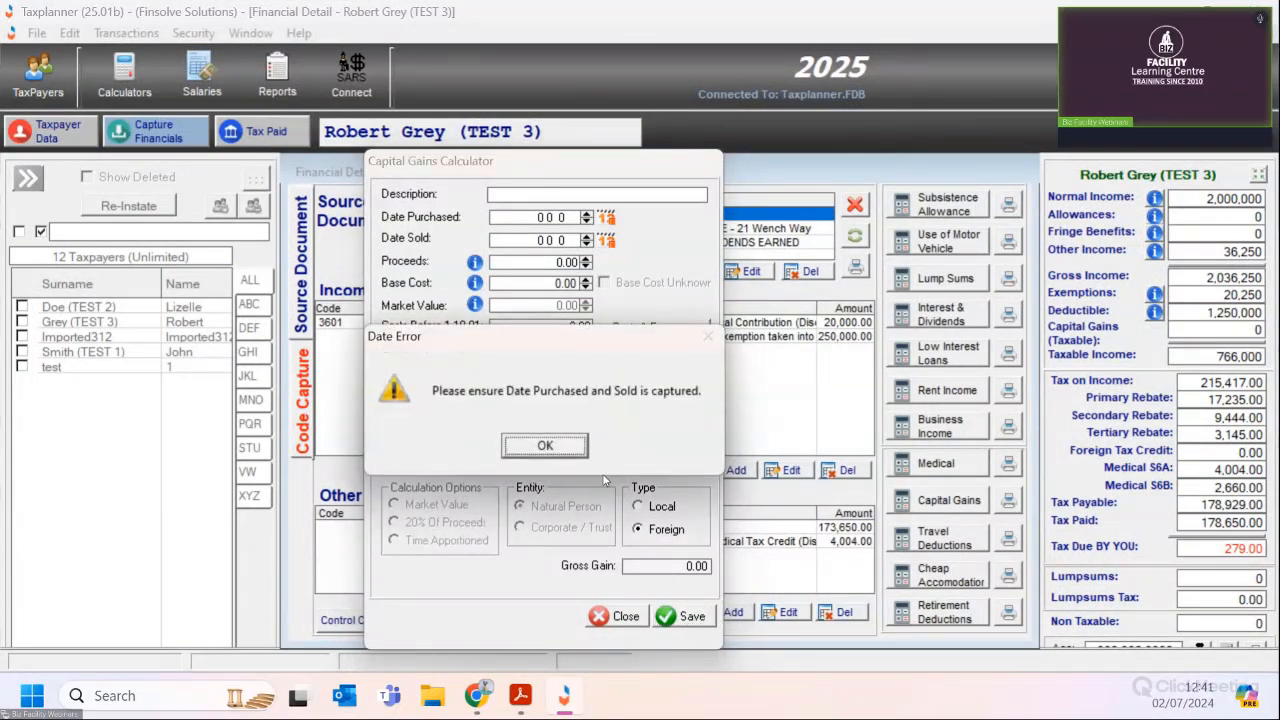
click(572, 454)
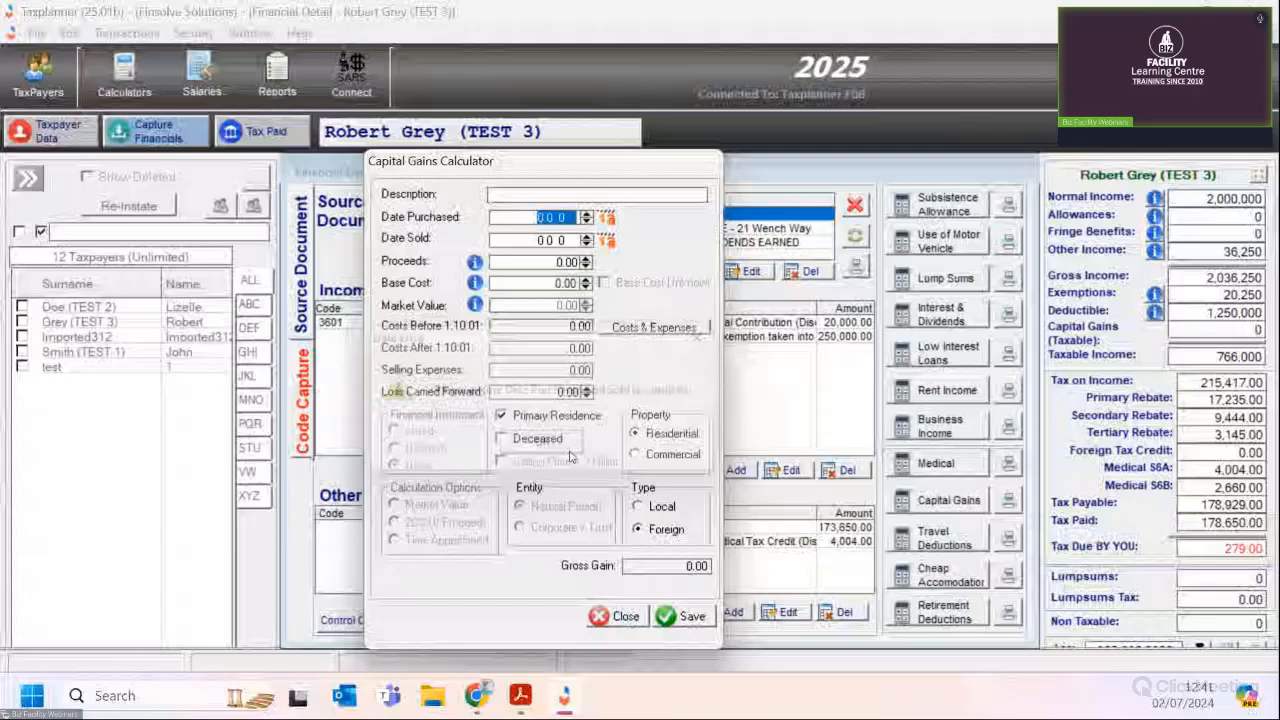
click(624, 617)
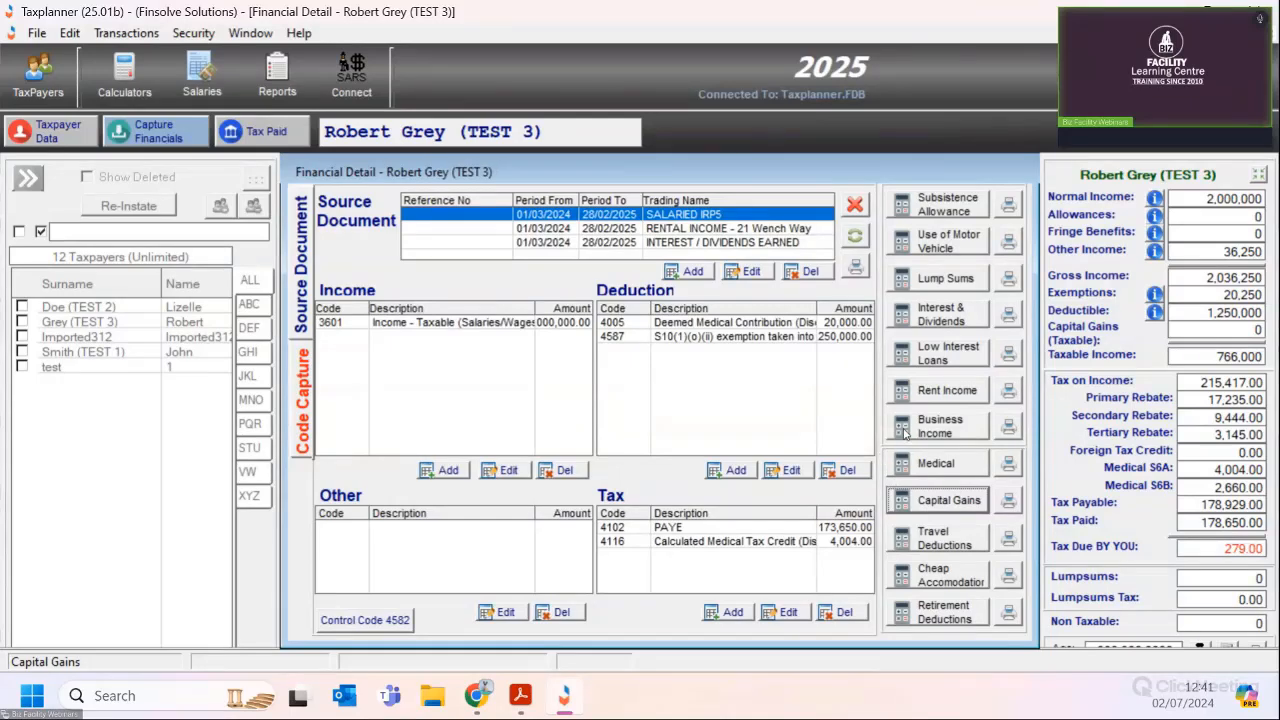
- View the Rental Income and Medical calculators, cancelling each without entering anything
click(918, 393)
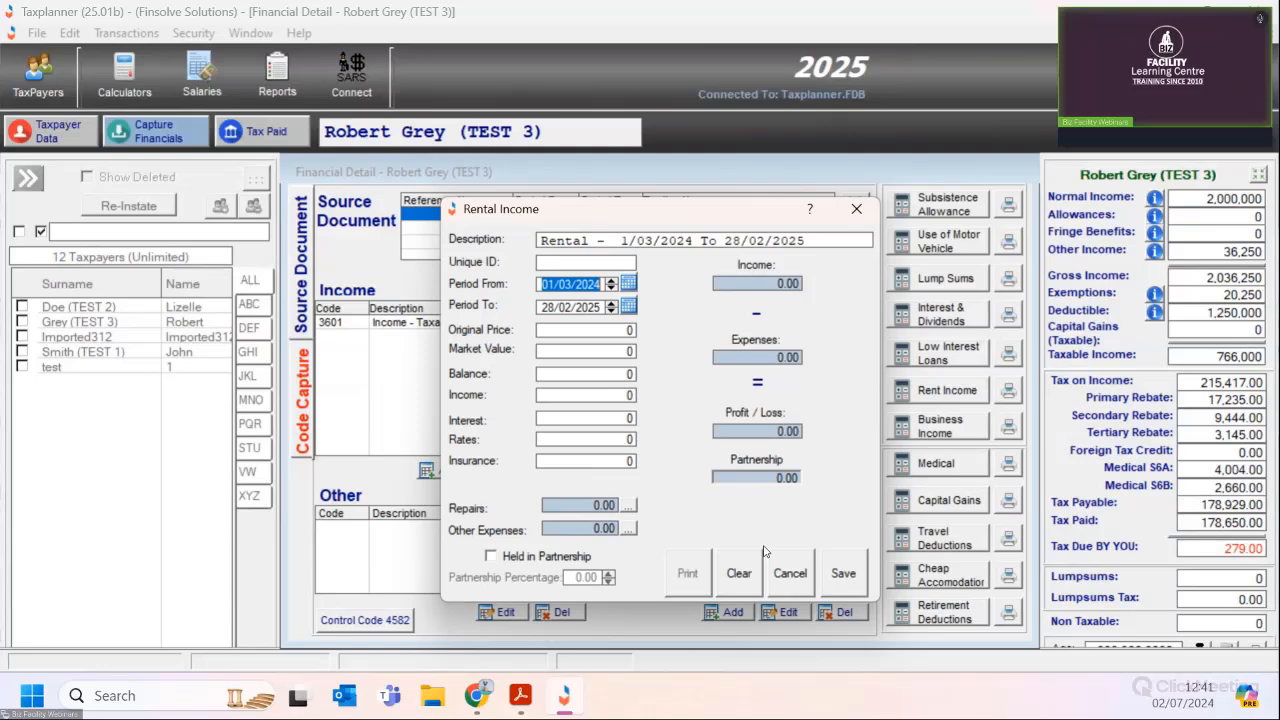
click(802, 575)
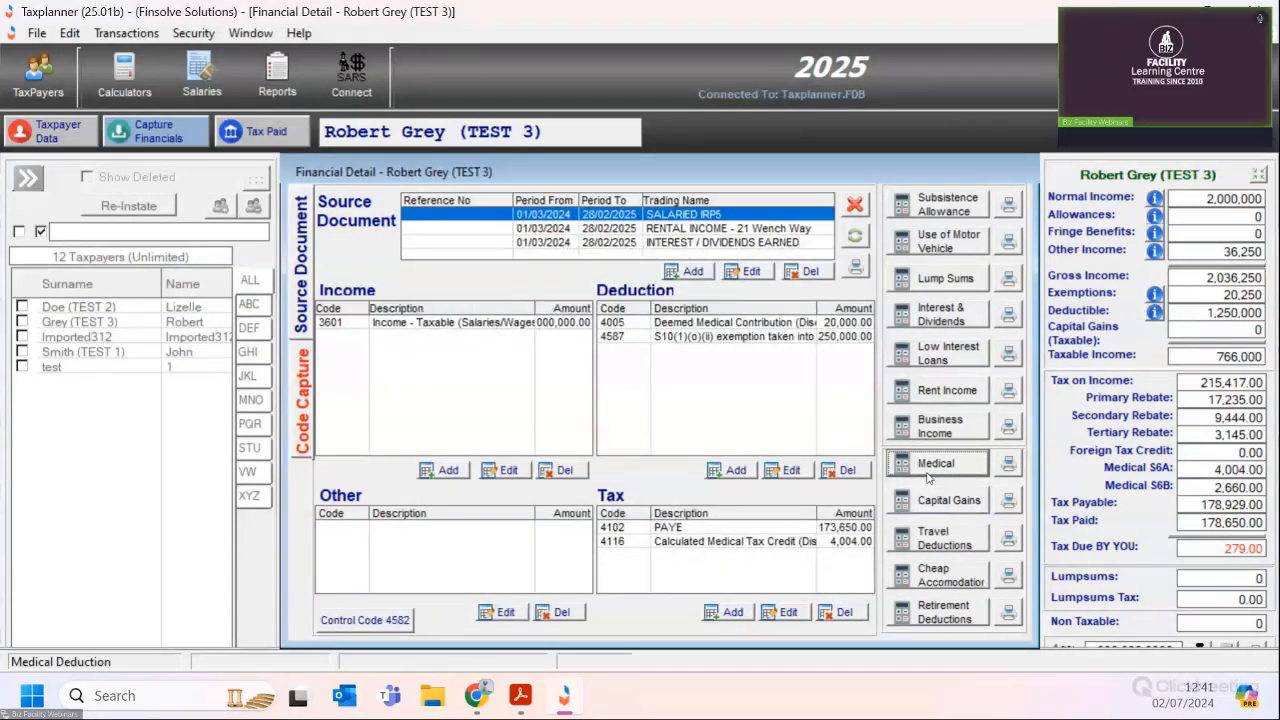
click(930, 470)
click(873, 645)
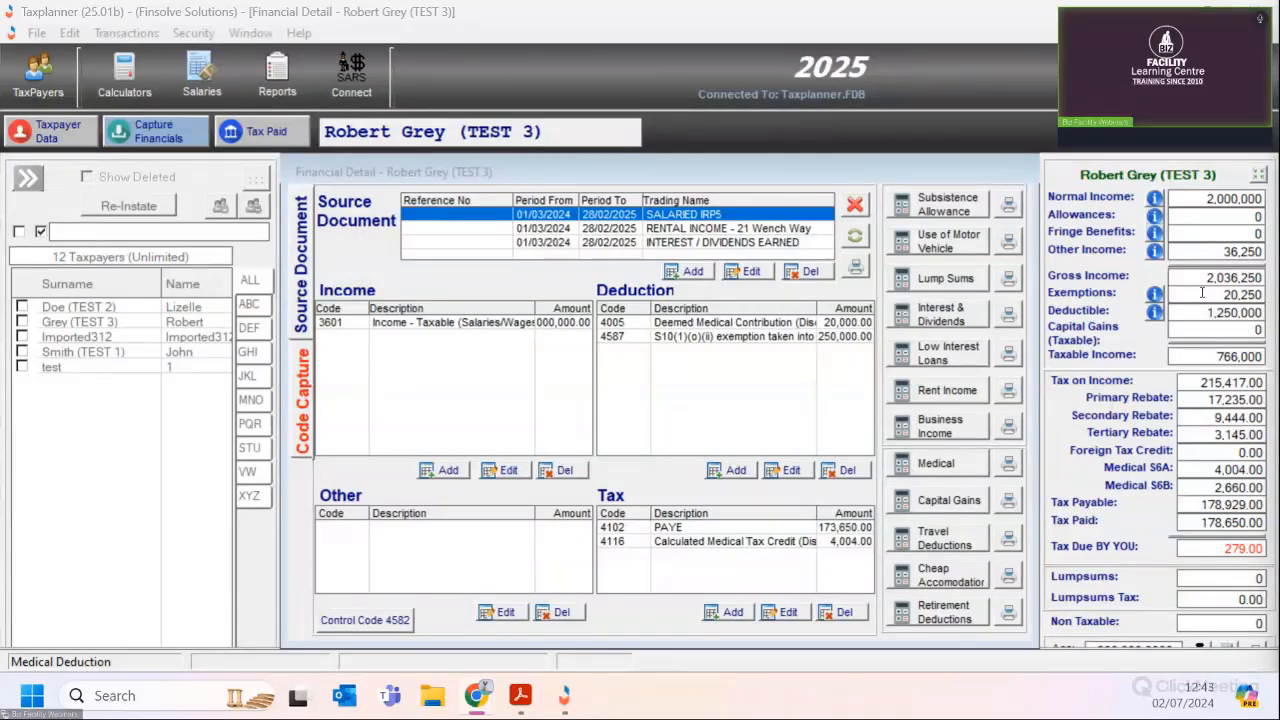
- Add income code 3651 Foreign Income - Taxable with an amount of 500000 to the SALARIED IRP5 source document
click(823, 420)
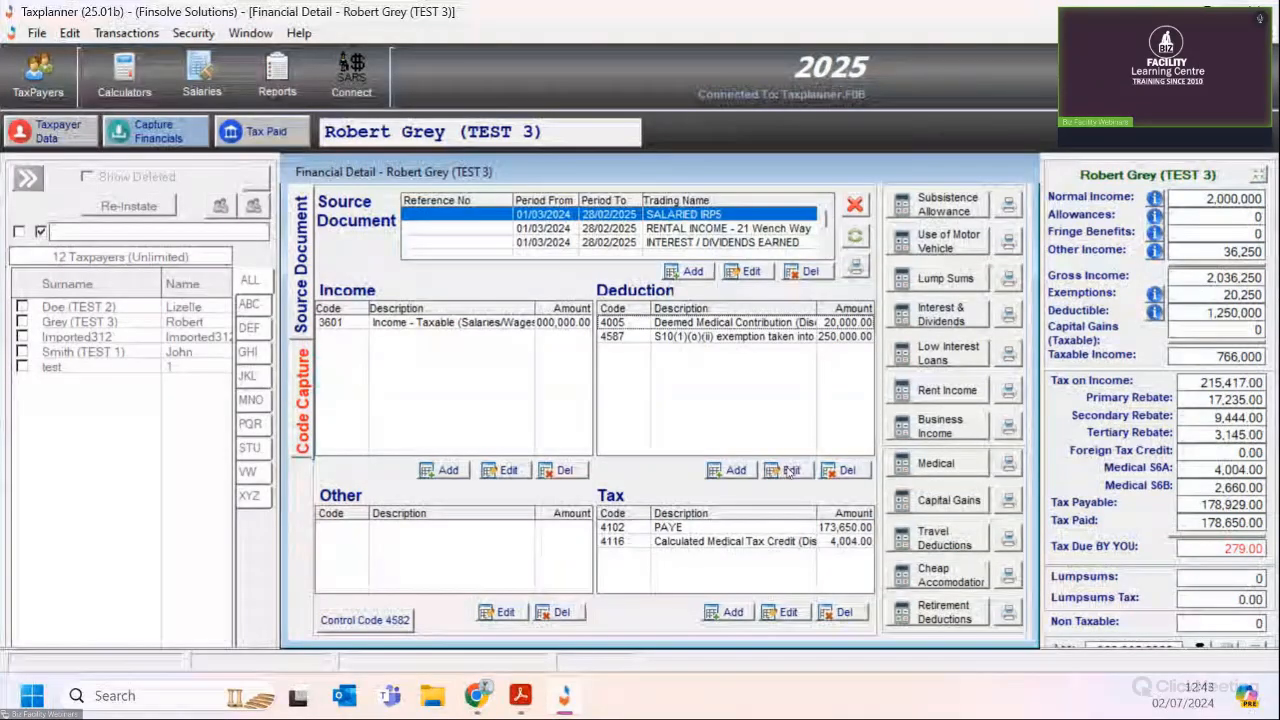
key(Down)
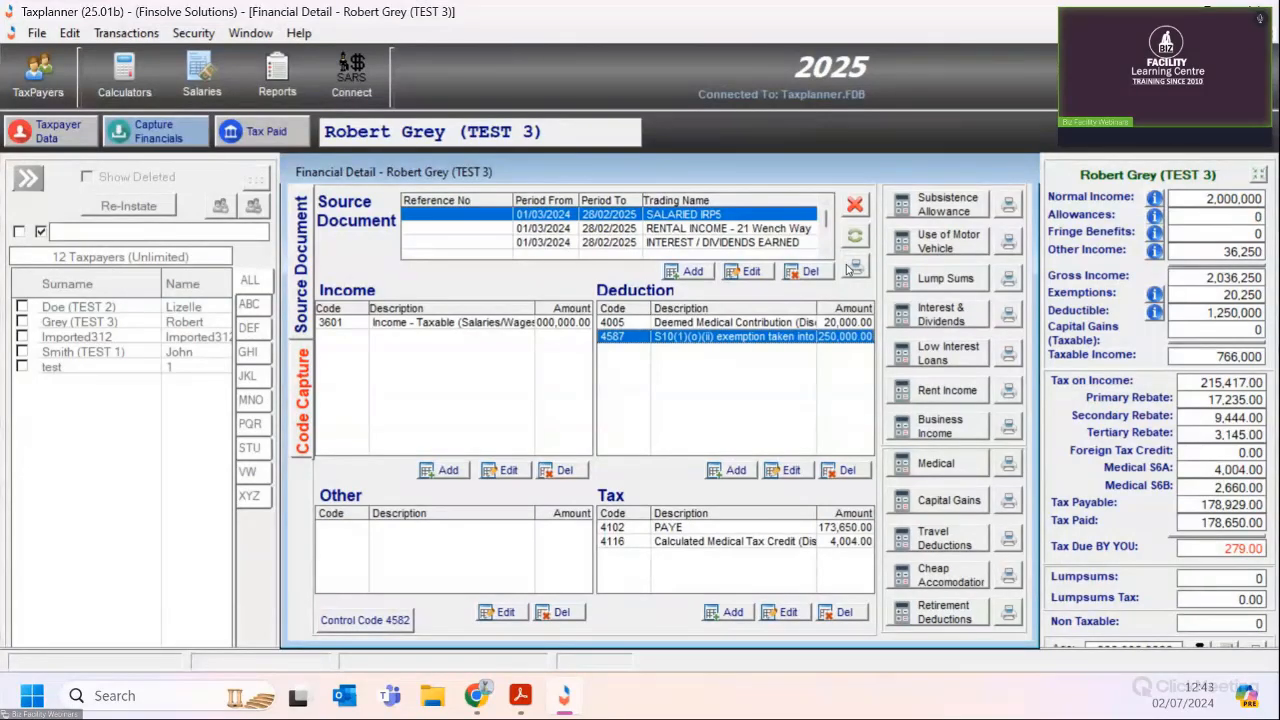
click(446, 470)
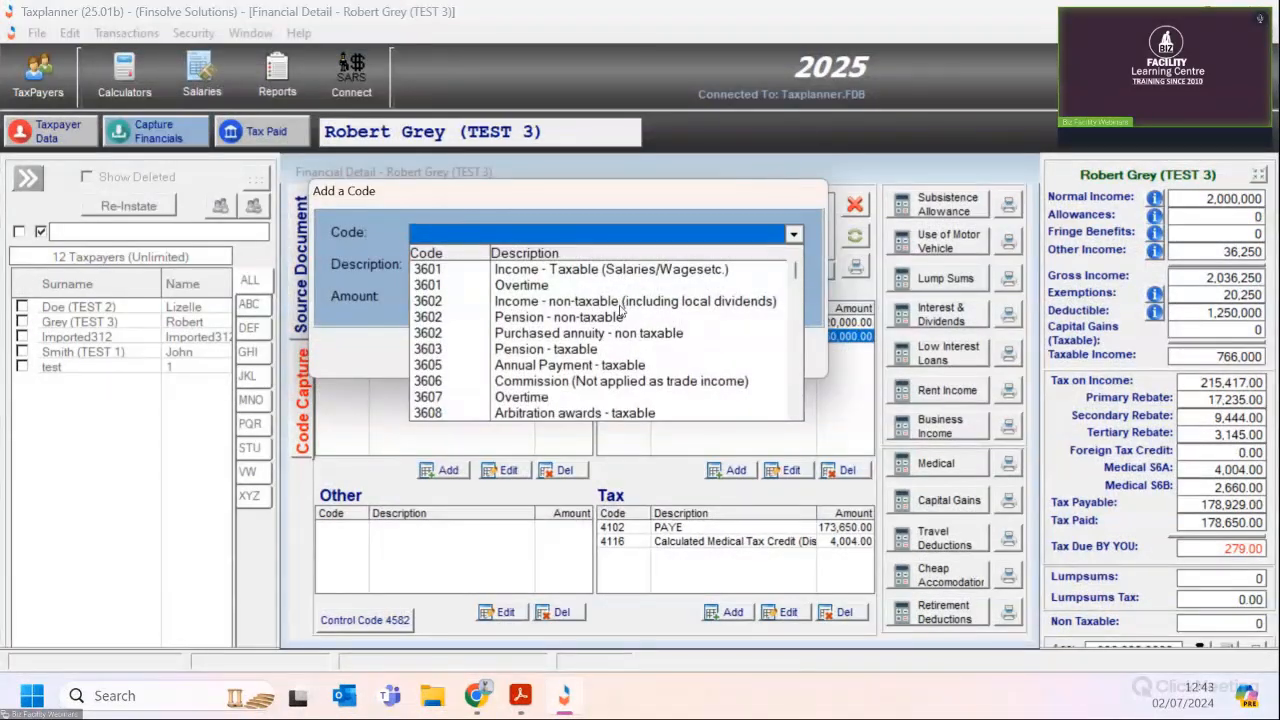
scroll(650, 330, down, 5)
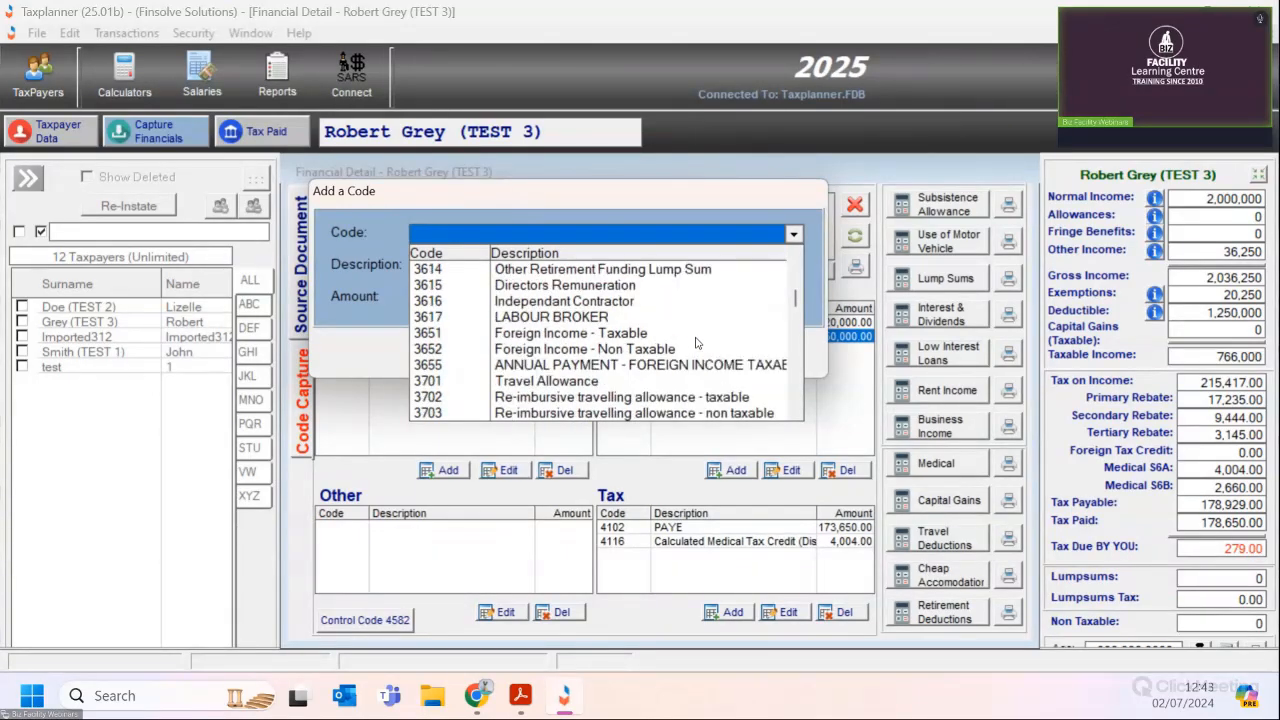
click(666, 336)
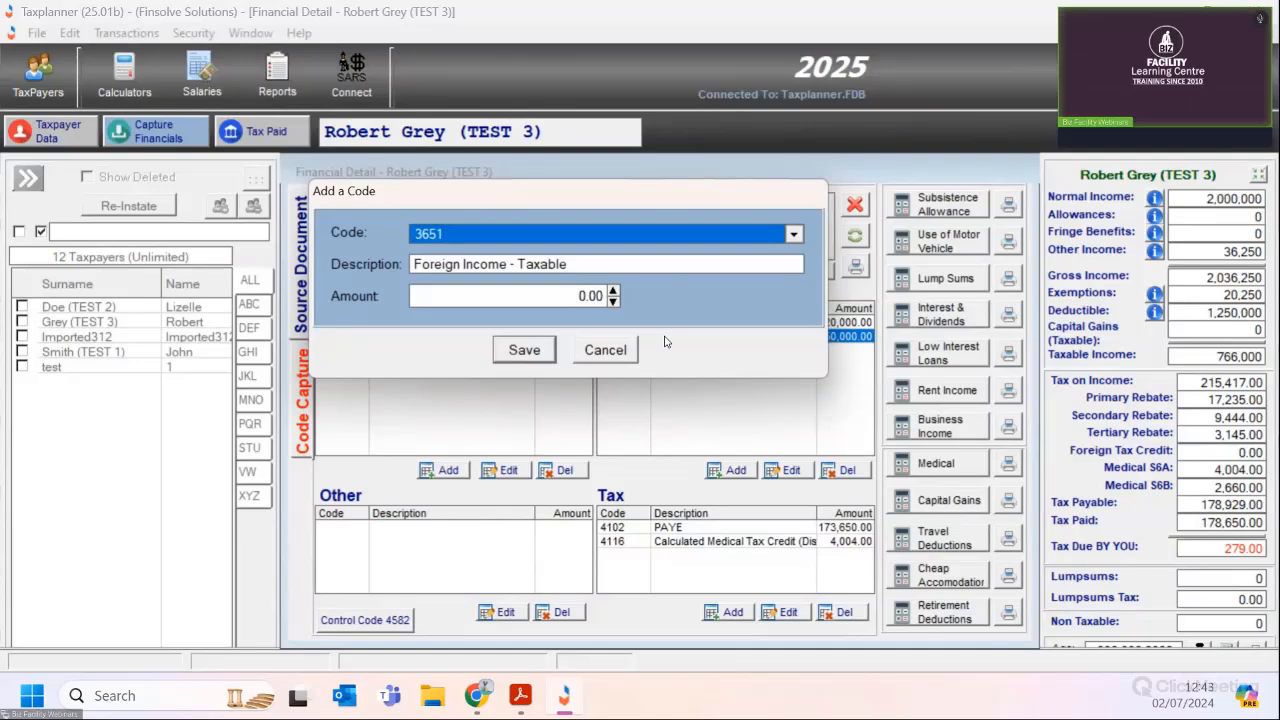
click(571, 292)
text(500000)
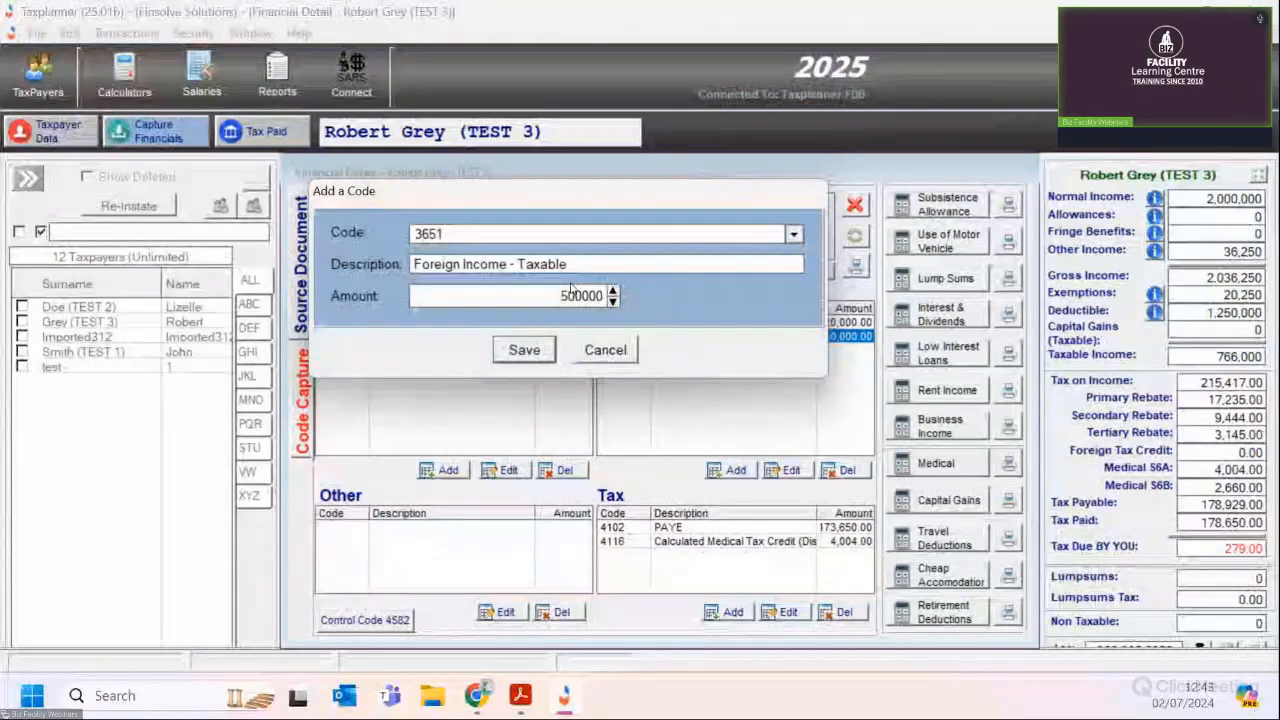
click(524, 350)
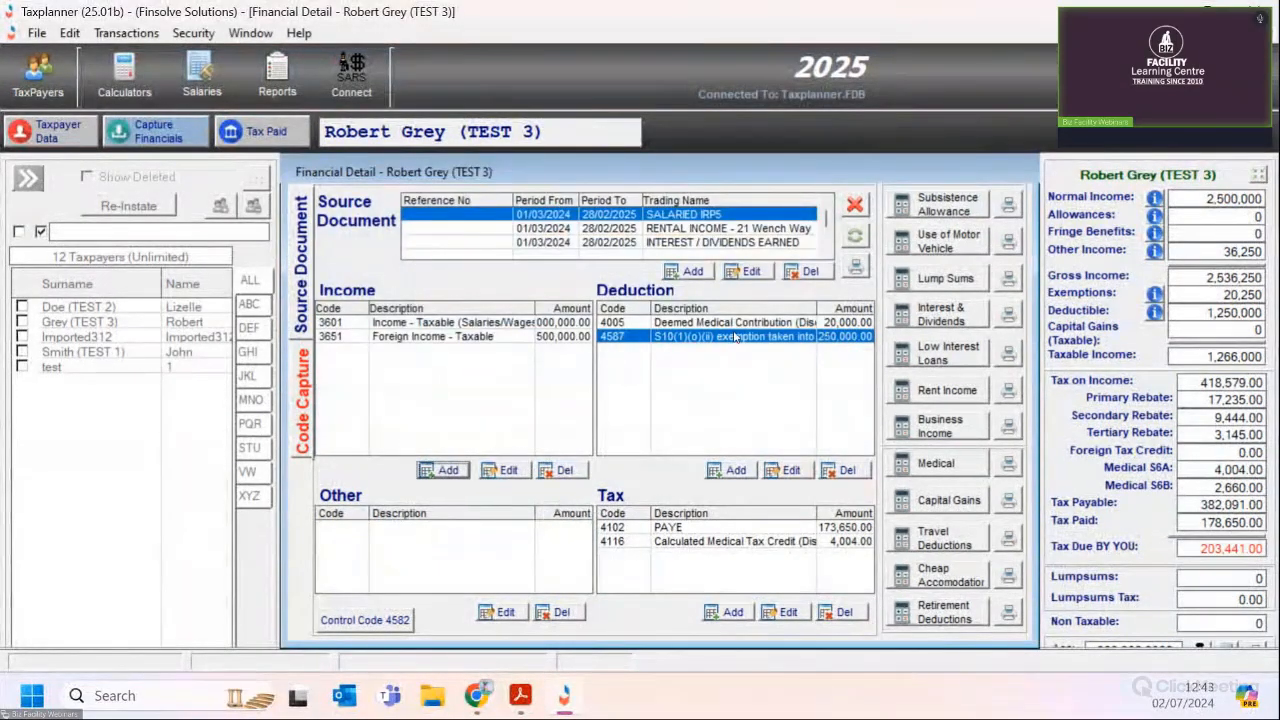
- Change the 4587 deduction's code to 4041, Remuneration foreign services exempt s10(1)(o)(ii)(excl s8A/8C), and save it
click(787, 469)
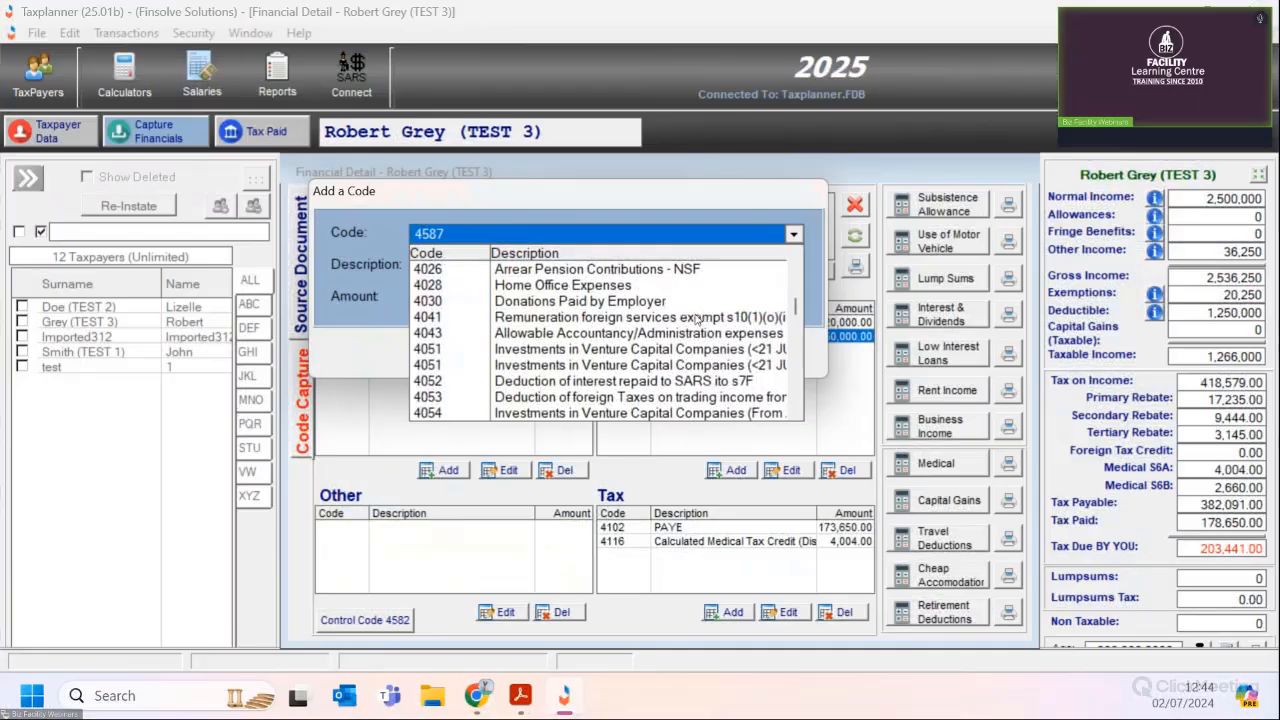
click(697, 318)
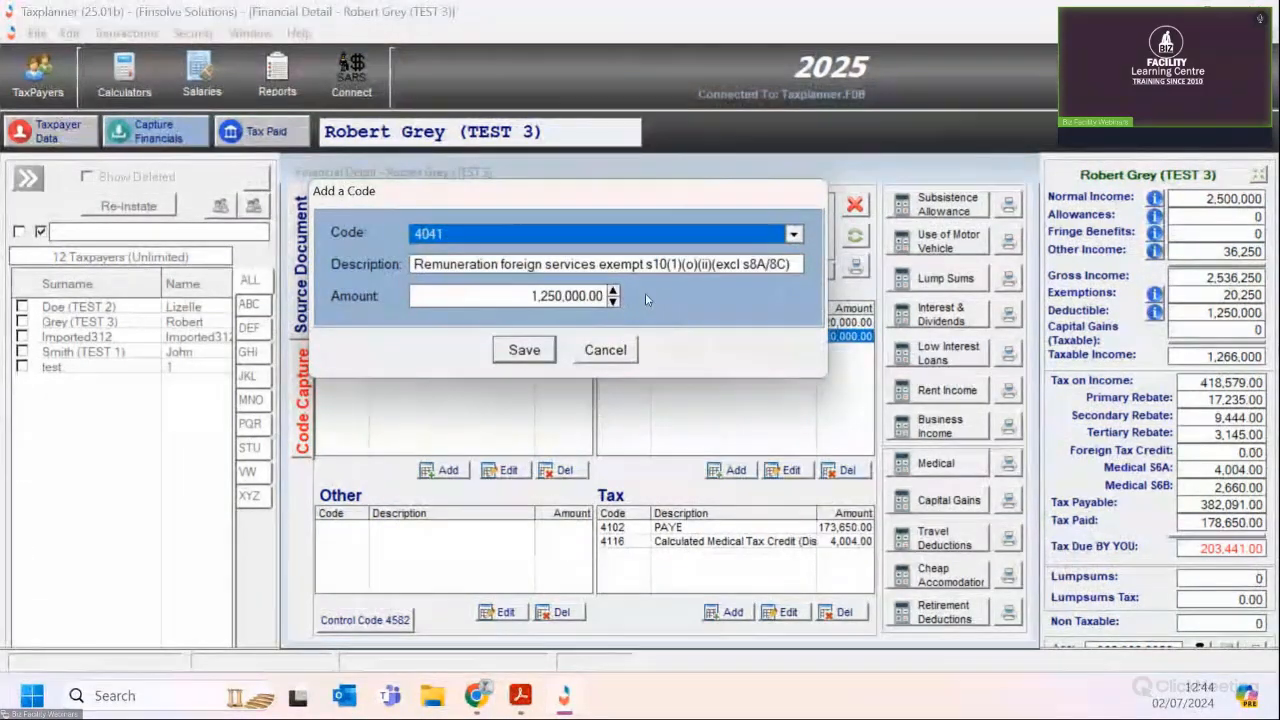
key(Return)
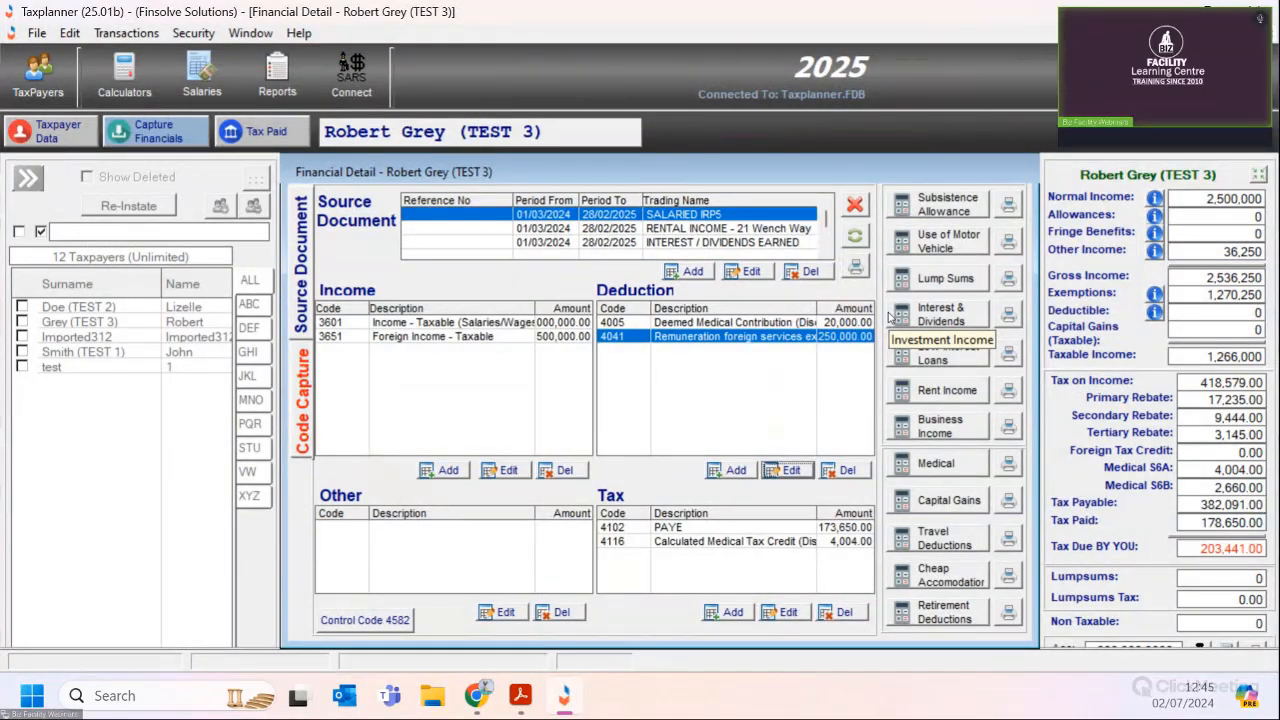
- Reopen the Capital Gains Calculator, try saving a blank Local entry without purchase and sale dates, and close the calculator
click(951, 493)
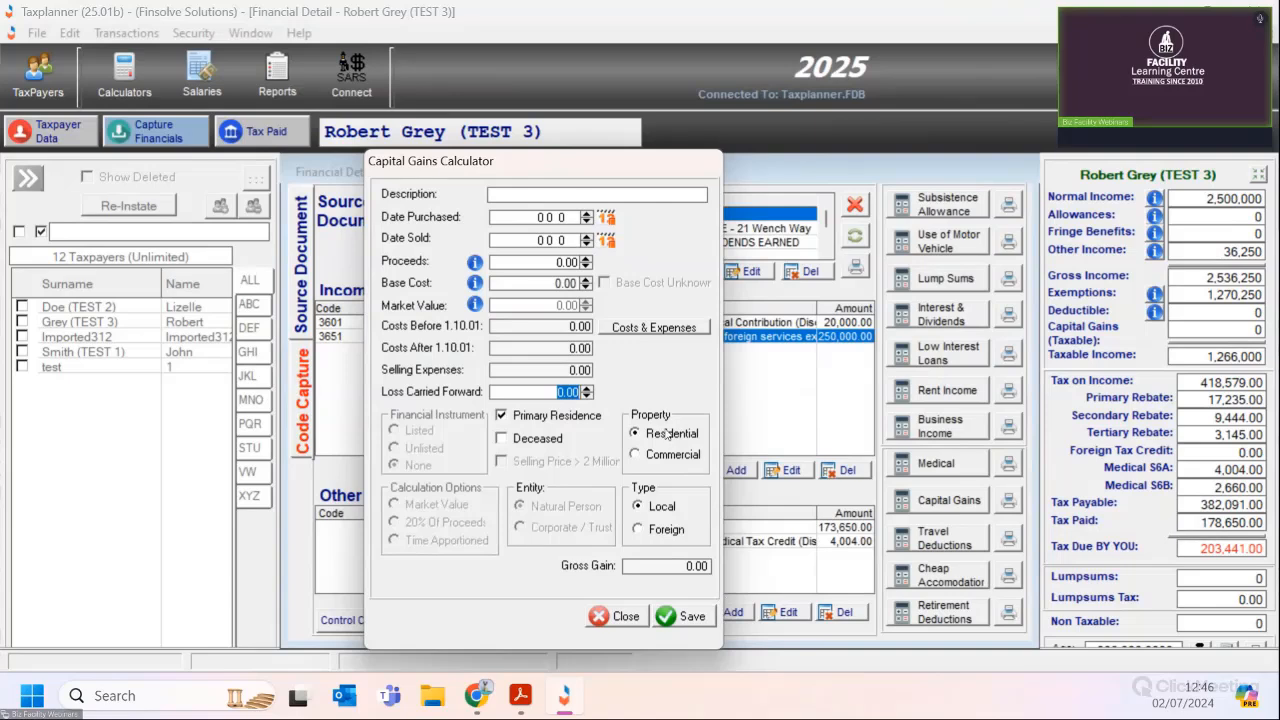
click(705, 615)
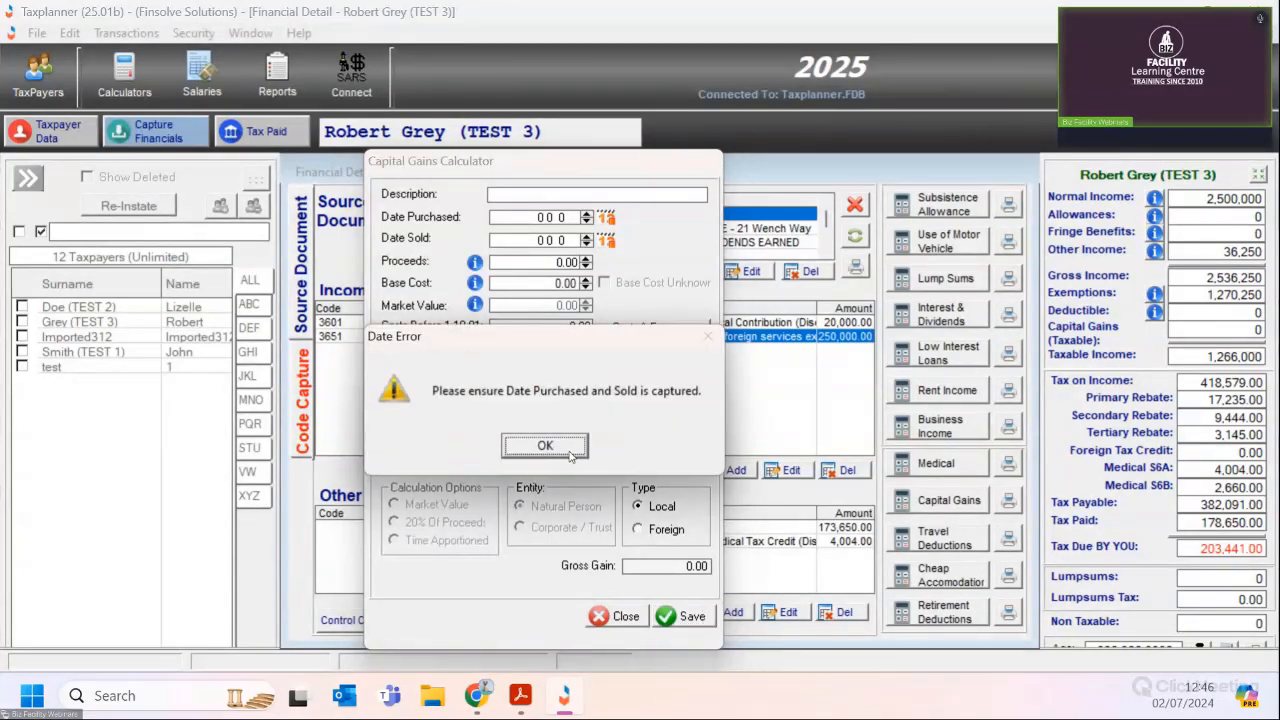
click(570, 454)
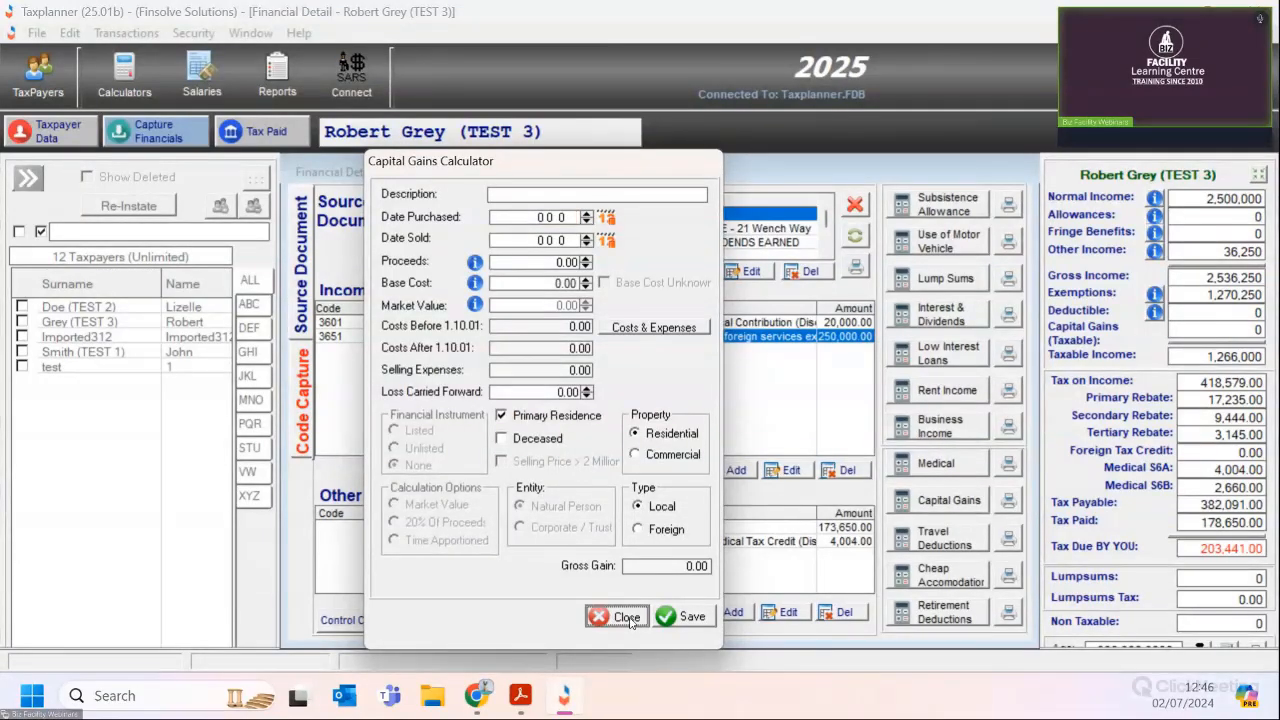
click(622, 692)
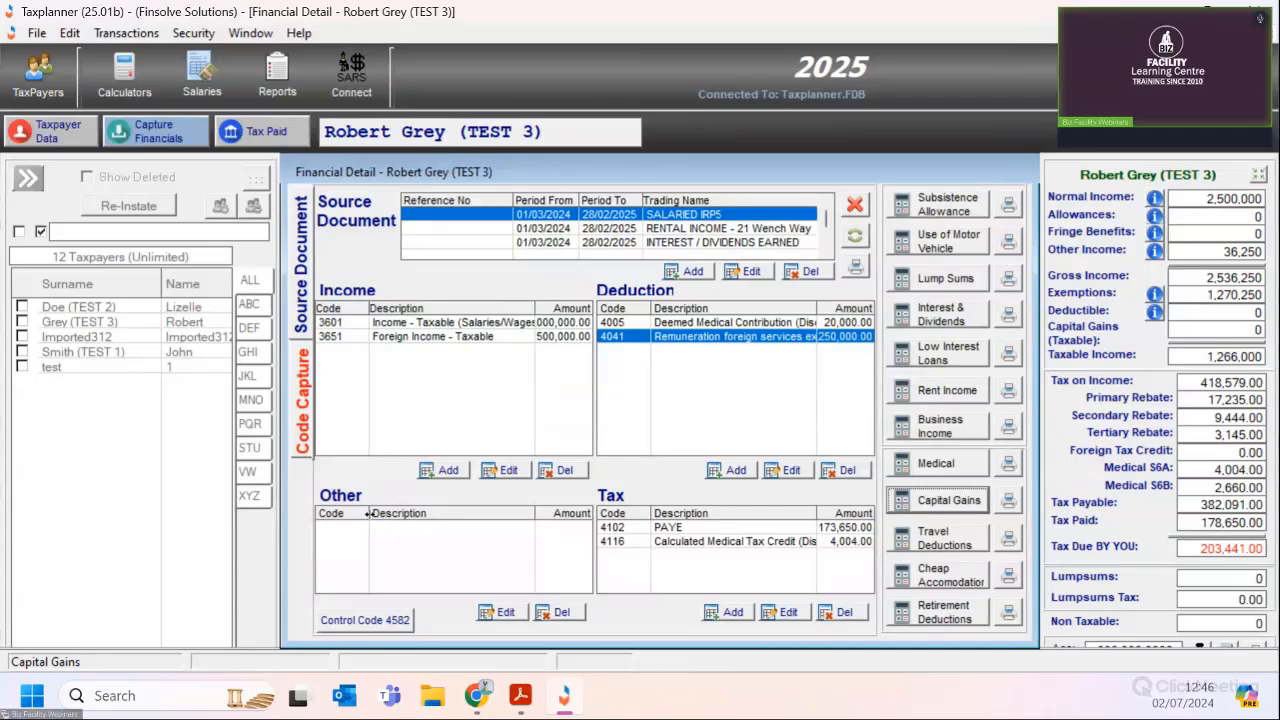
key(alt+Tab)
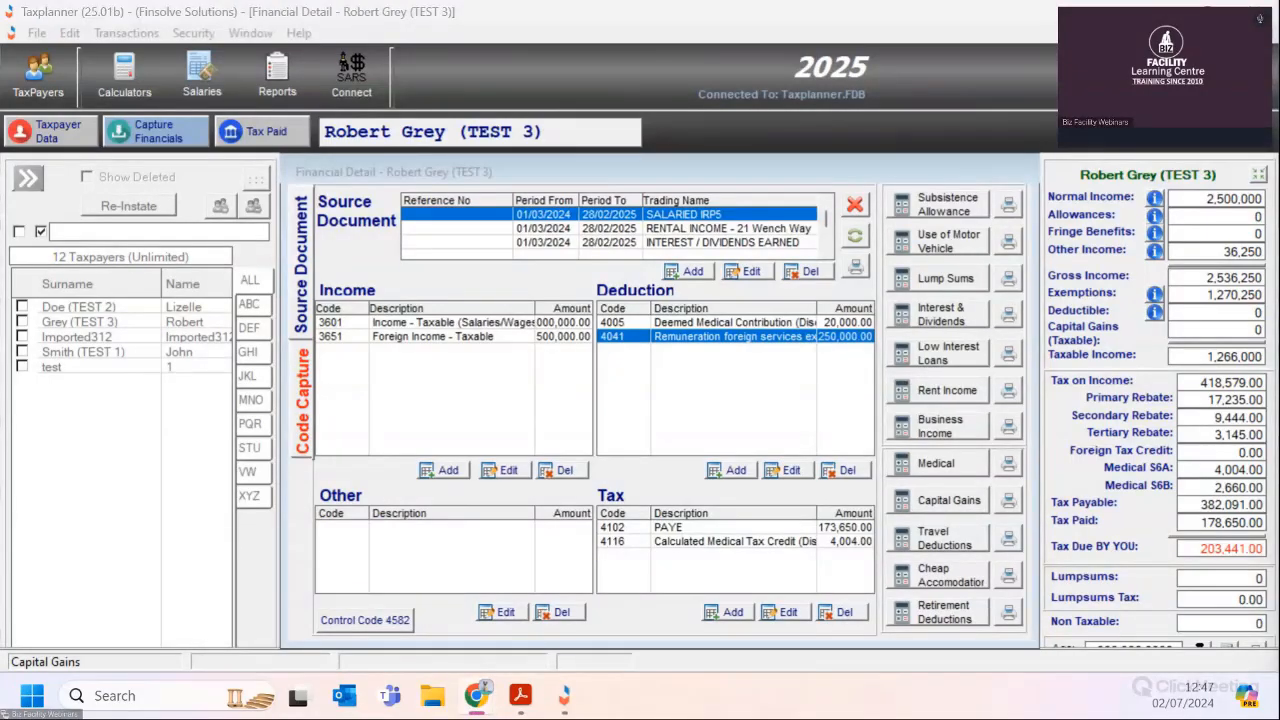